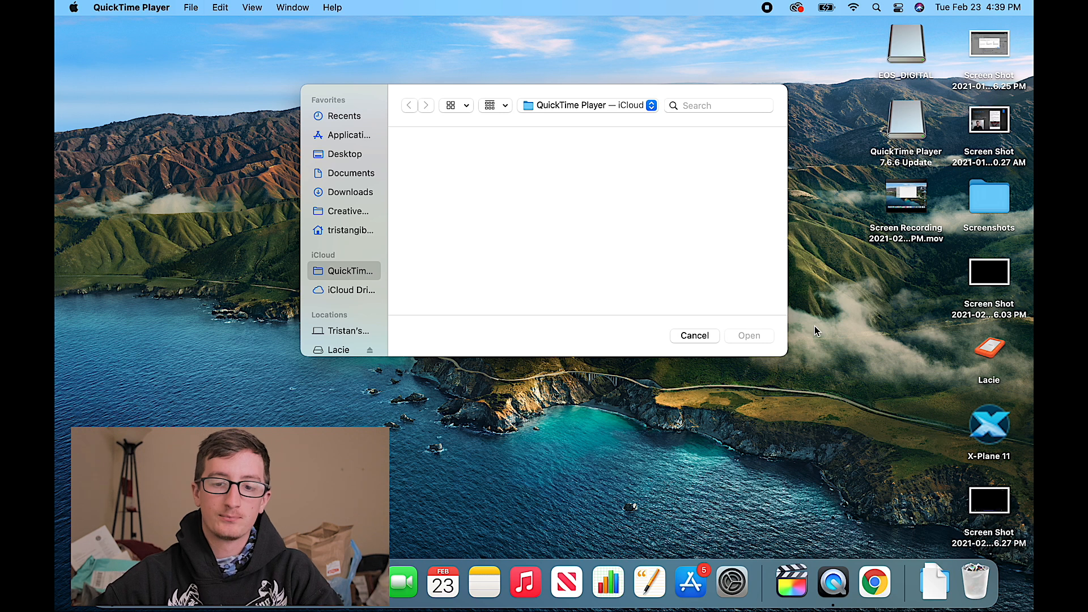
Dismiss the file-open dialog, switch to Finder and open the DCIM/100CANON folder on the EOS_DIGITAL card in an enlarged window
click(695, 335)
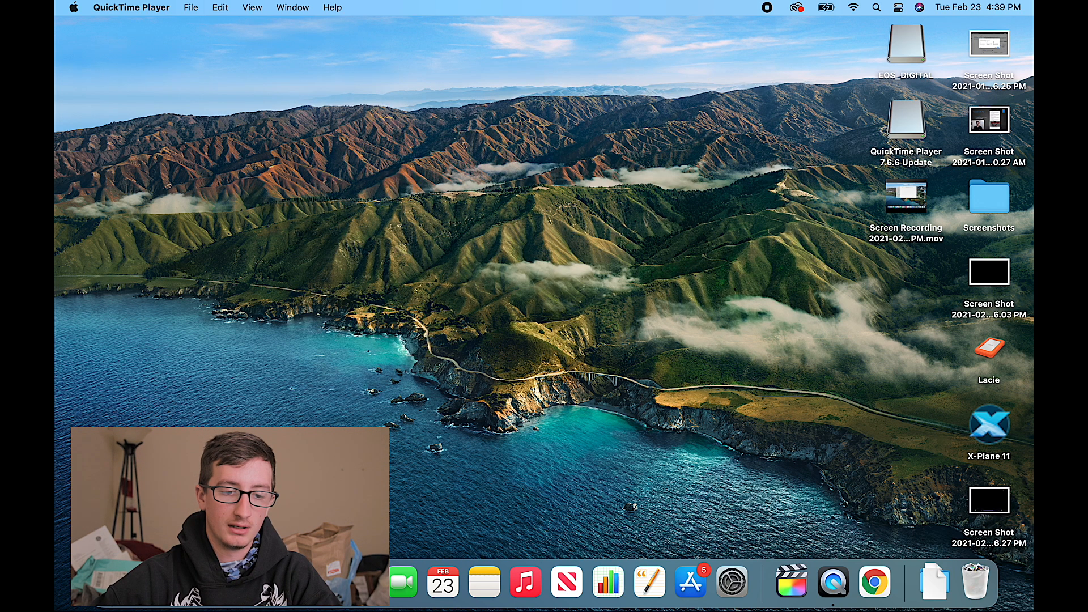
click(112, 582)
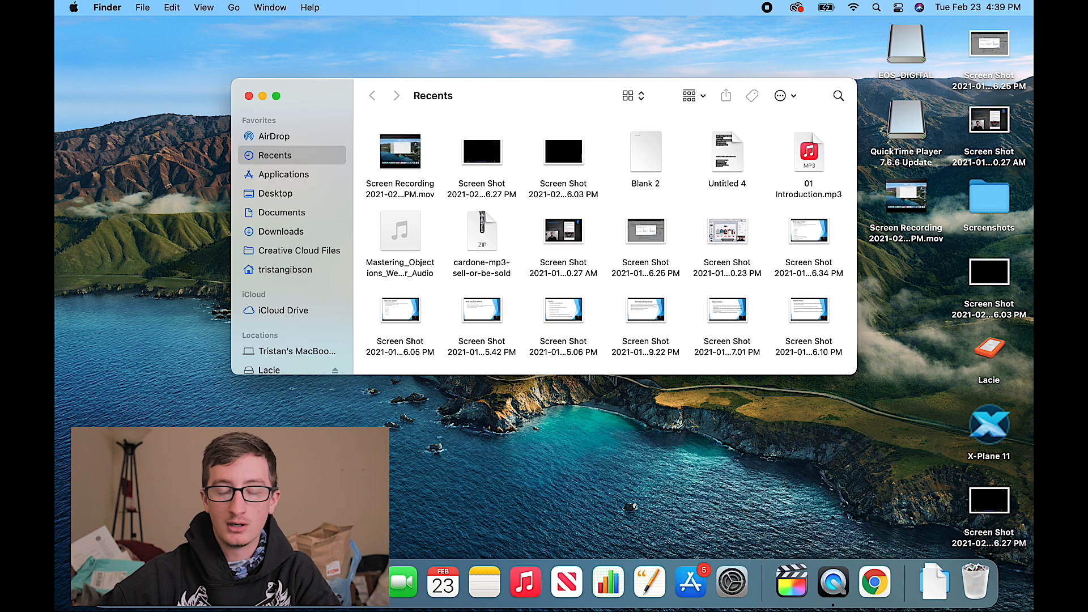
click(276, 96)
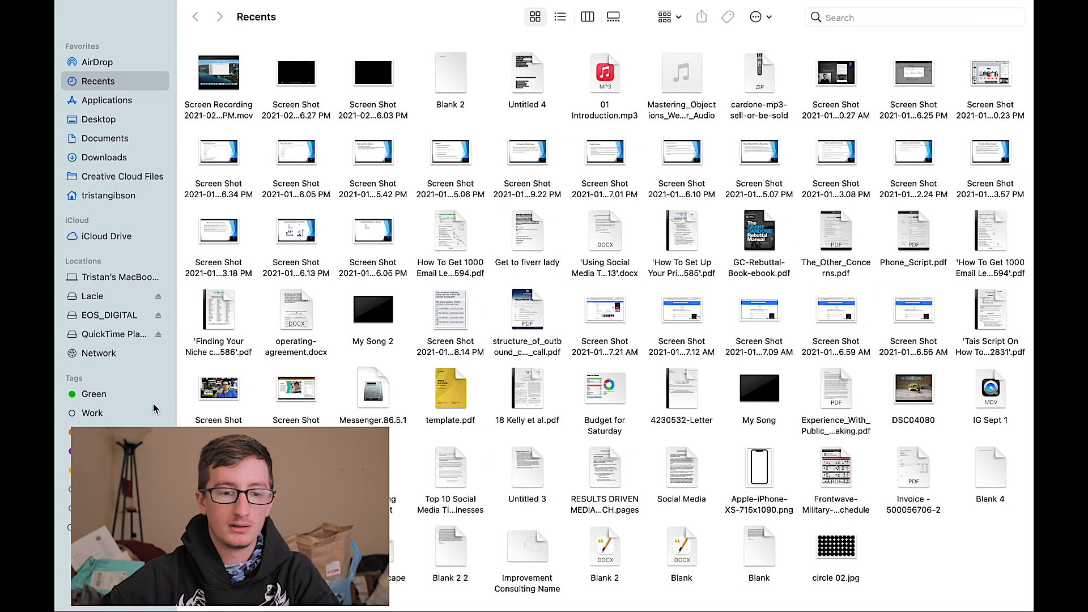
click(112, 311)
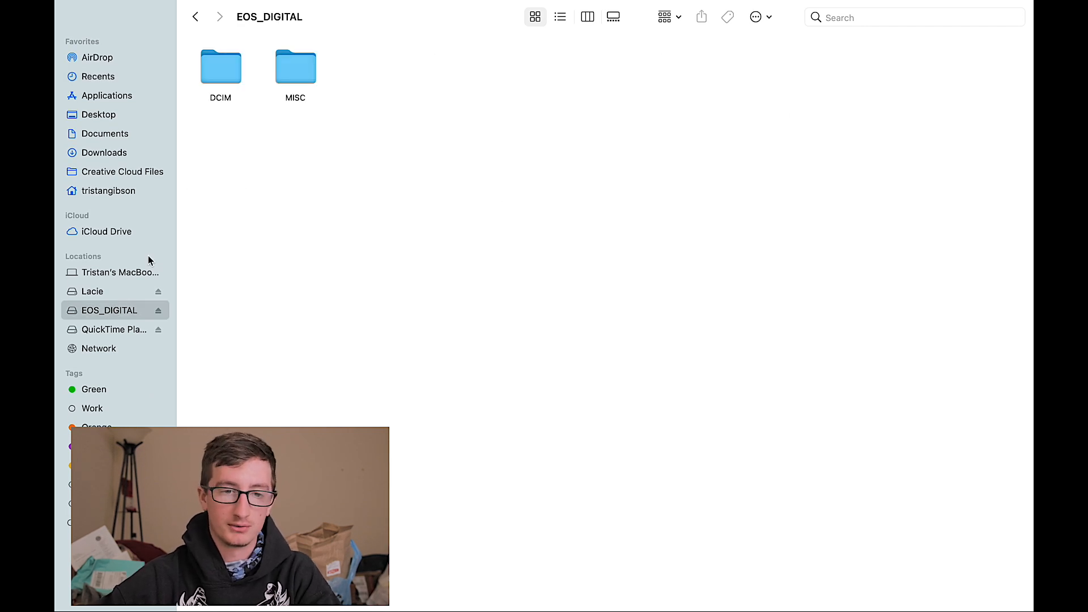
double_click(228, 62)
double_click(228, 62)
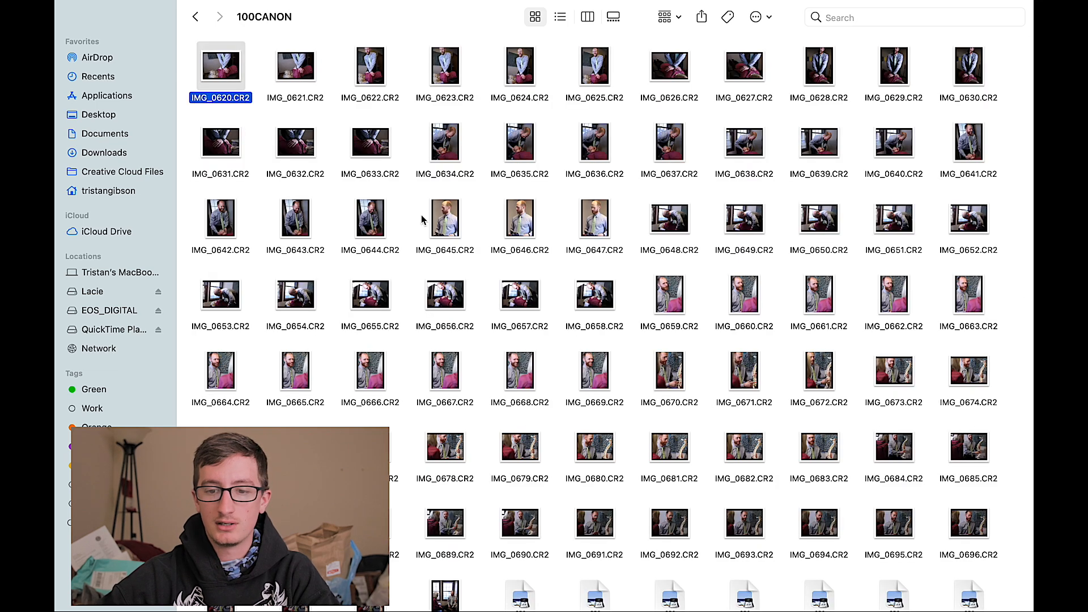
Look through the CR2 photos and MP4 videos in the 100CANON folder, highlighting the video clips
scroll(502, 326, down, 15)
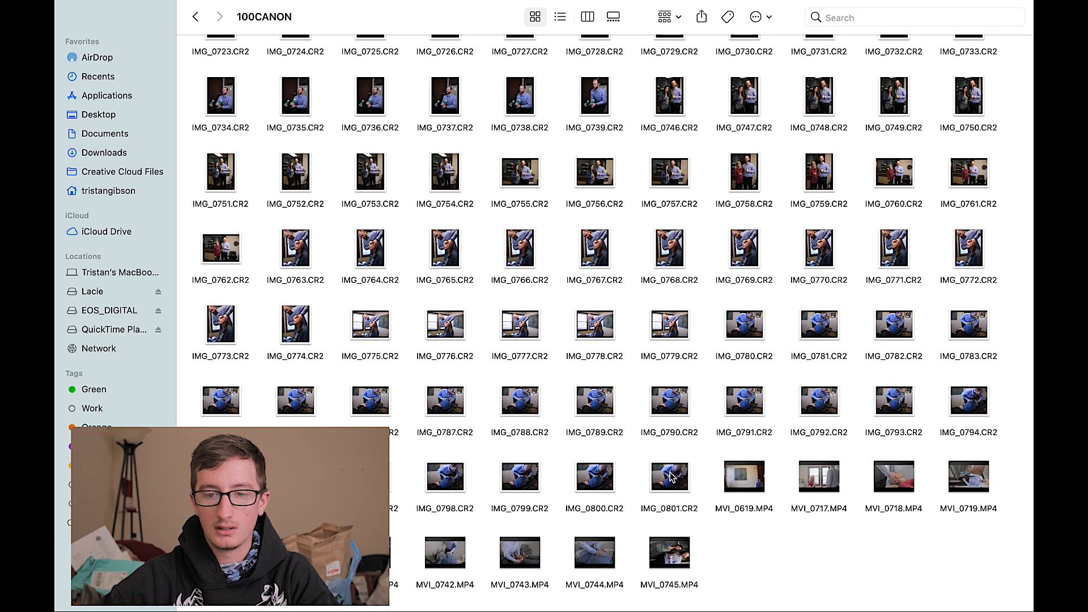
scroll(670, 478, up, 10)
scroll(671, 478, up, 4)
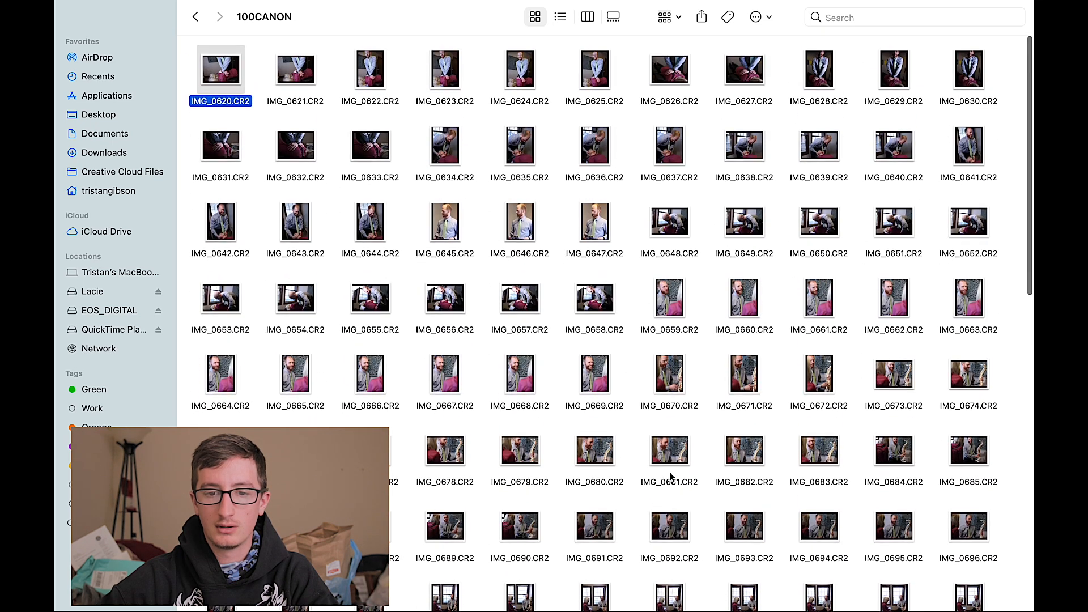
scroll(671, 478, down, 14)
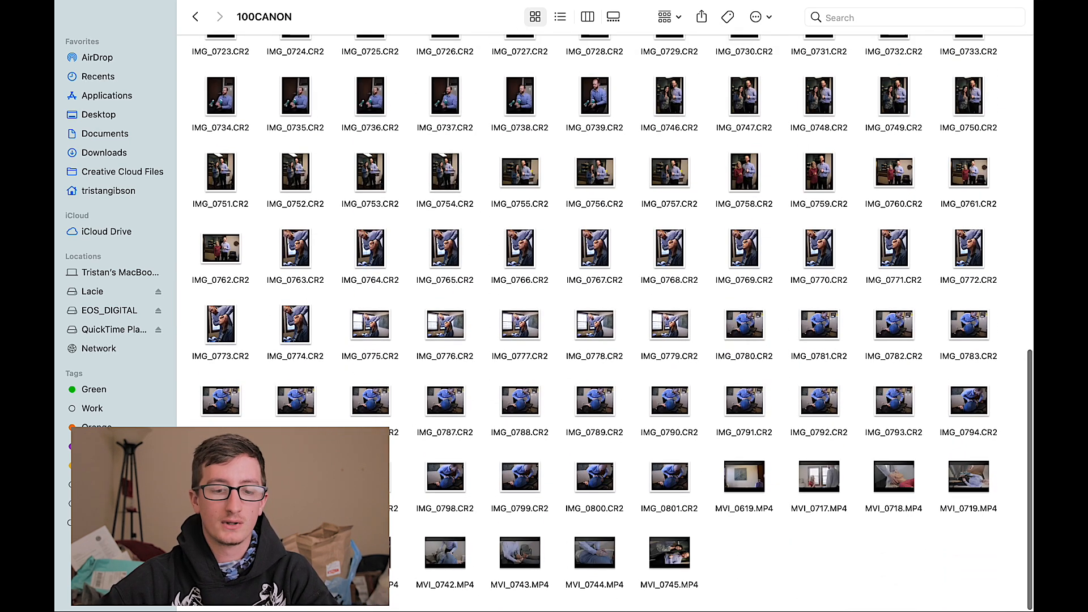
drag(190, 549, 758, 569)
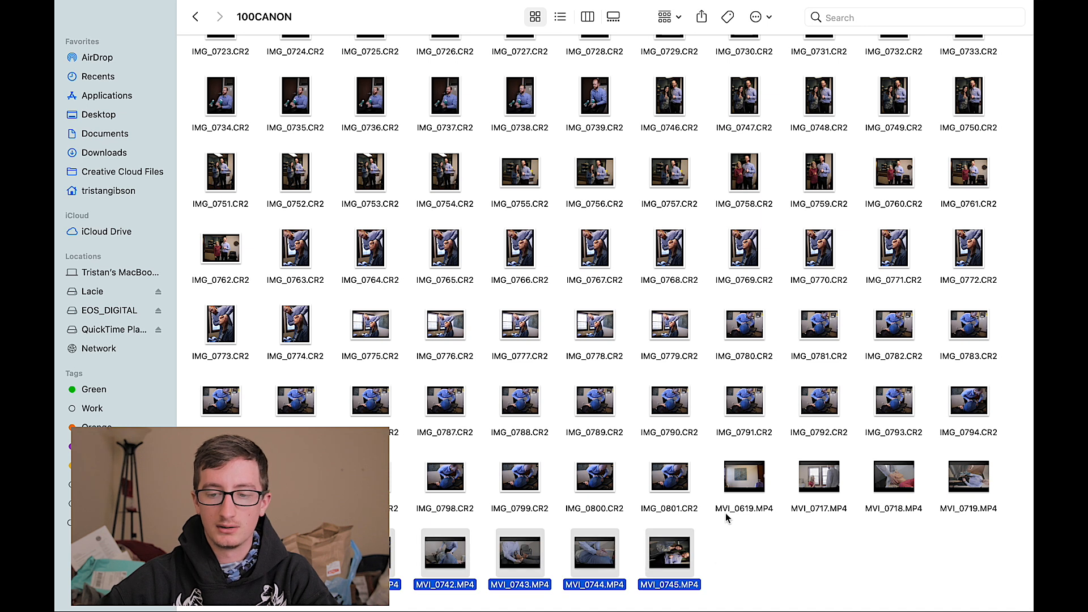
click(704, 492)
drag(704, 496, 1014, 461)
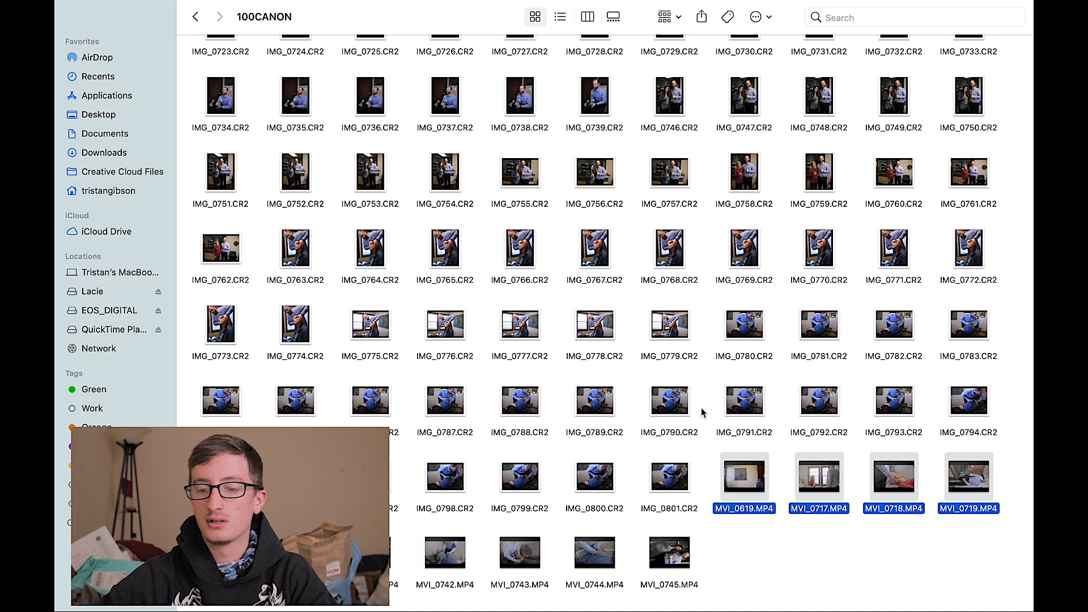
scroll(702, 407, up, 5)
scroll(702, 407, up, 10)
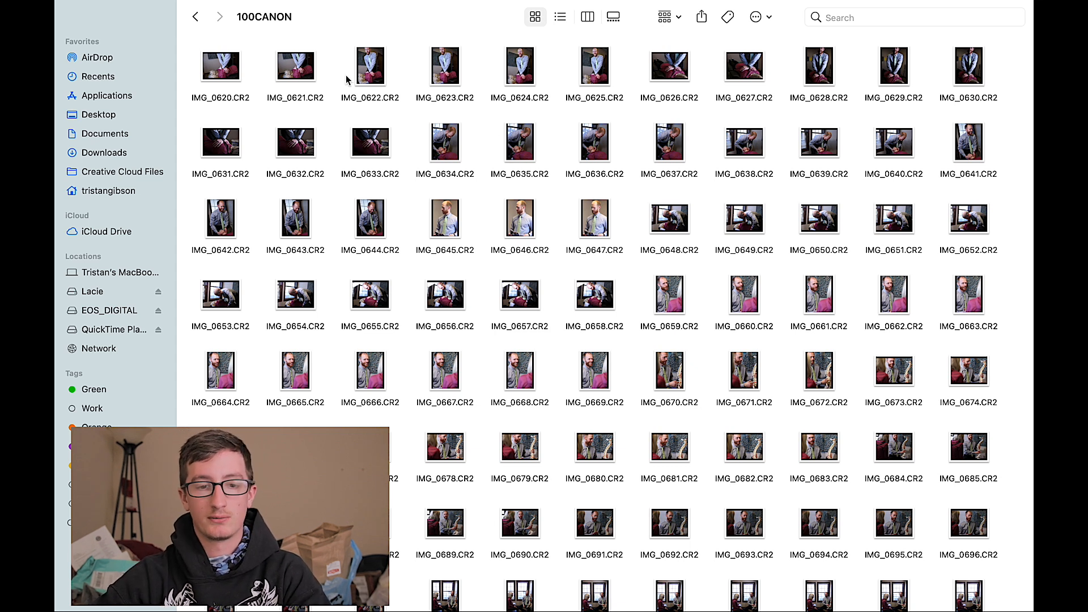
drag(196, 71, 995, 439)
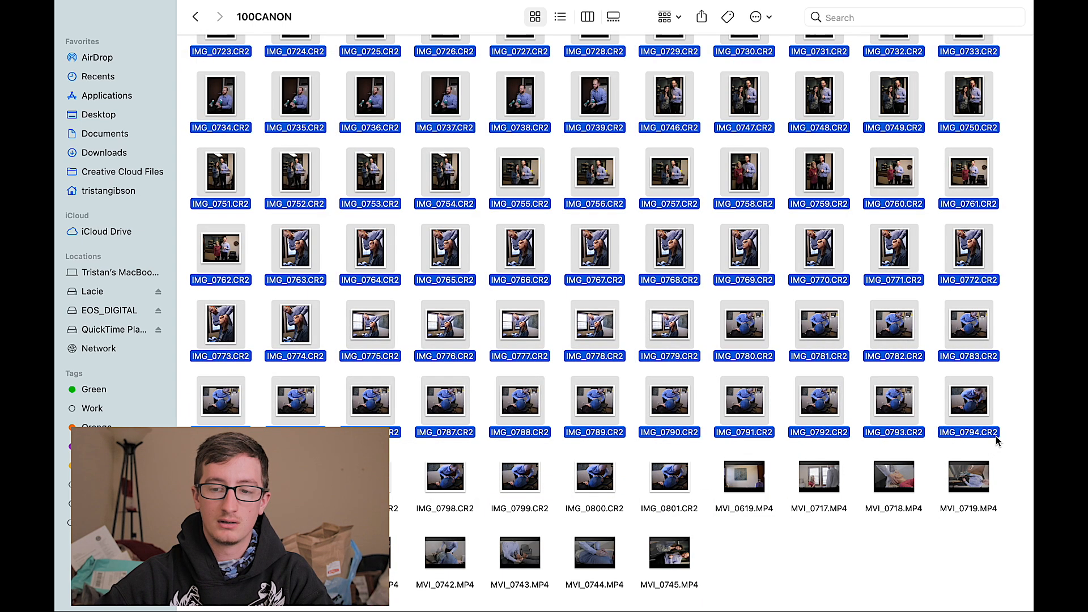
right_click(976, 408)
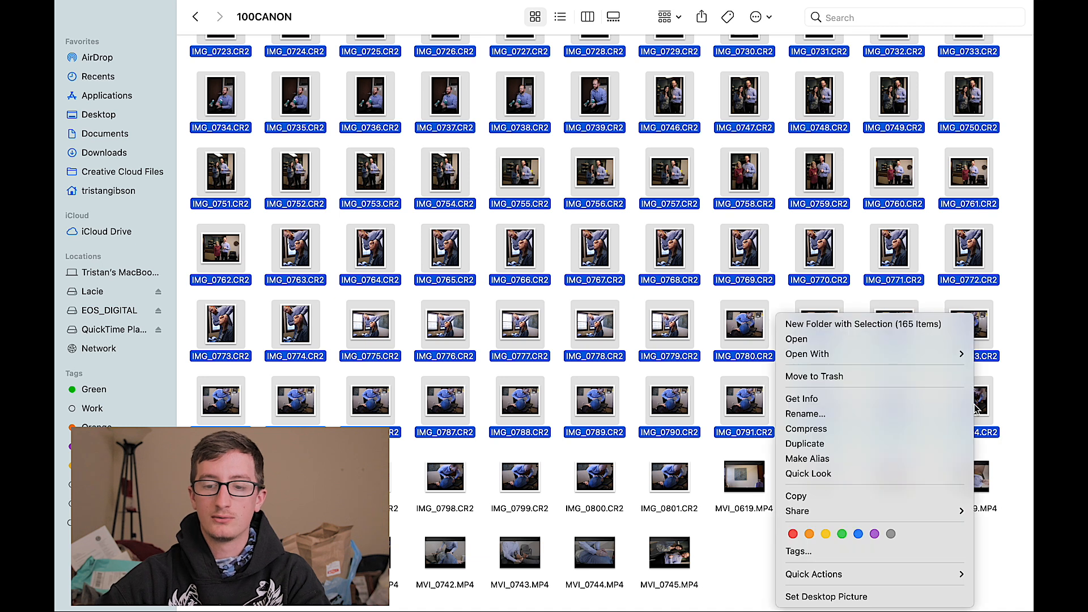
click(818, 415)
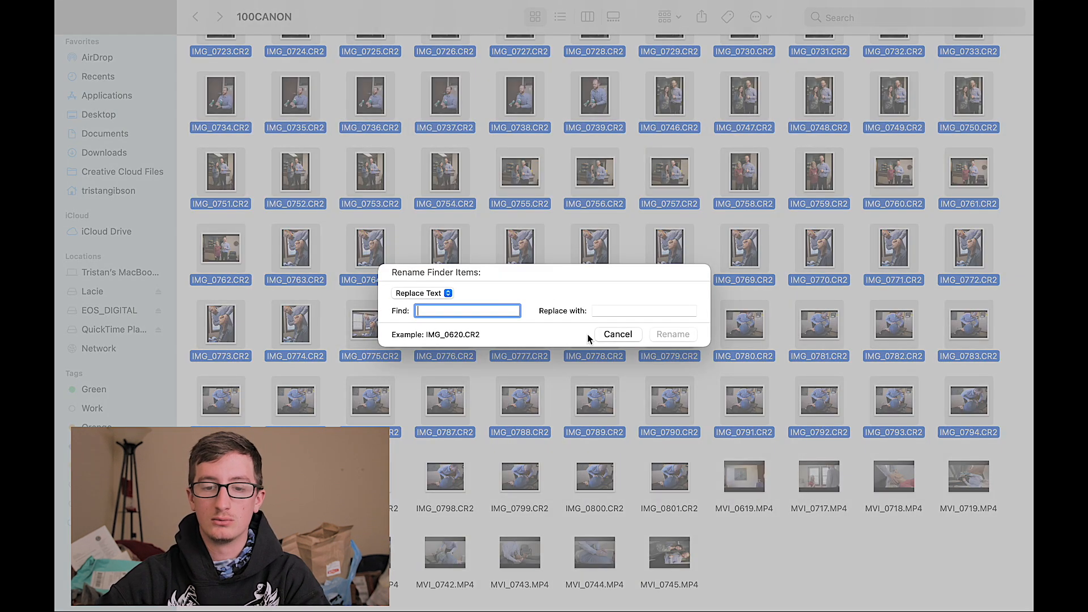
click(616, 335)
Create a folder named "February 23rd" in 100CANON and place it in the empty space after the last video
right_click(705, 350)
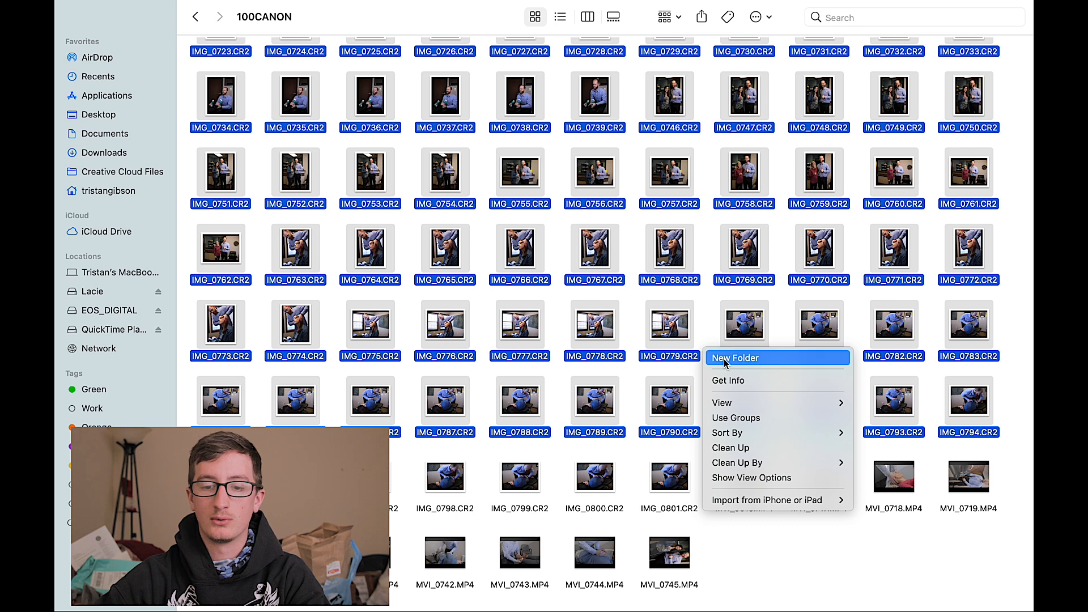
click(726, 358)
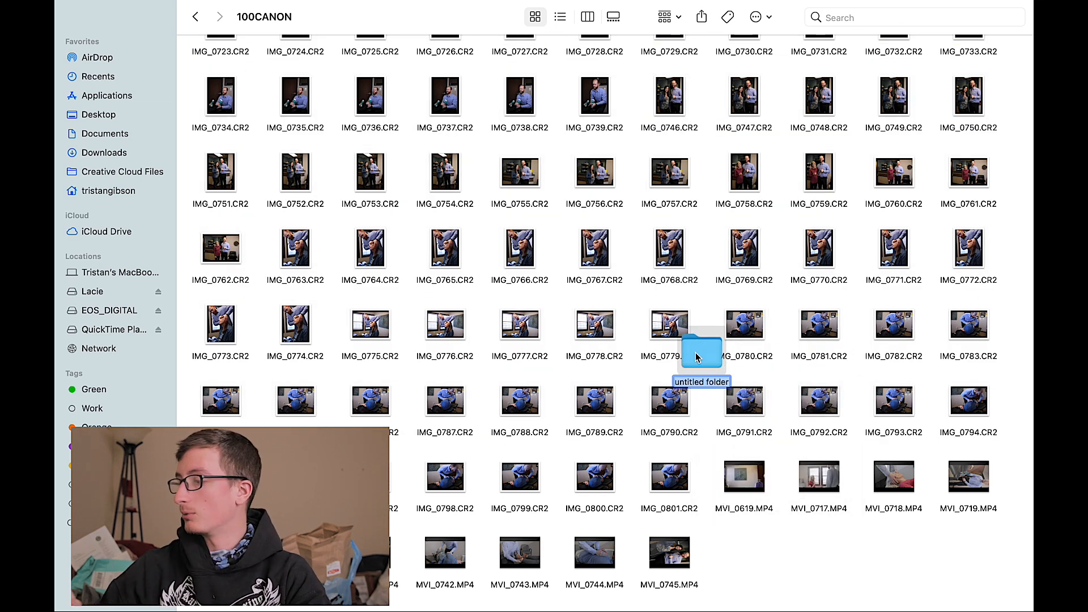
text(Feb)
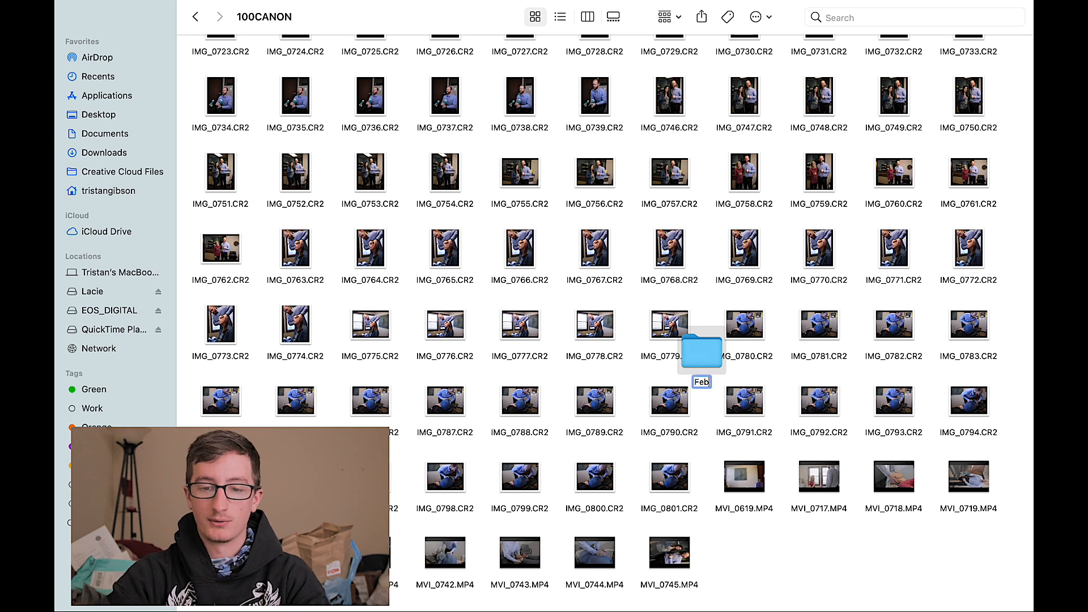
text(ur)
key(BackSpace)
key(BackSpace)
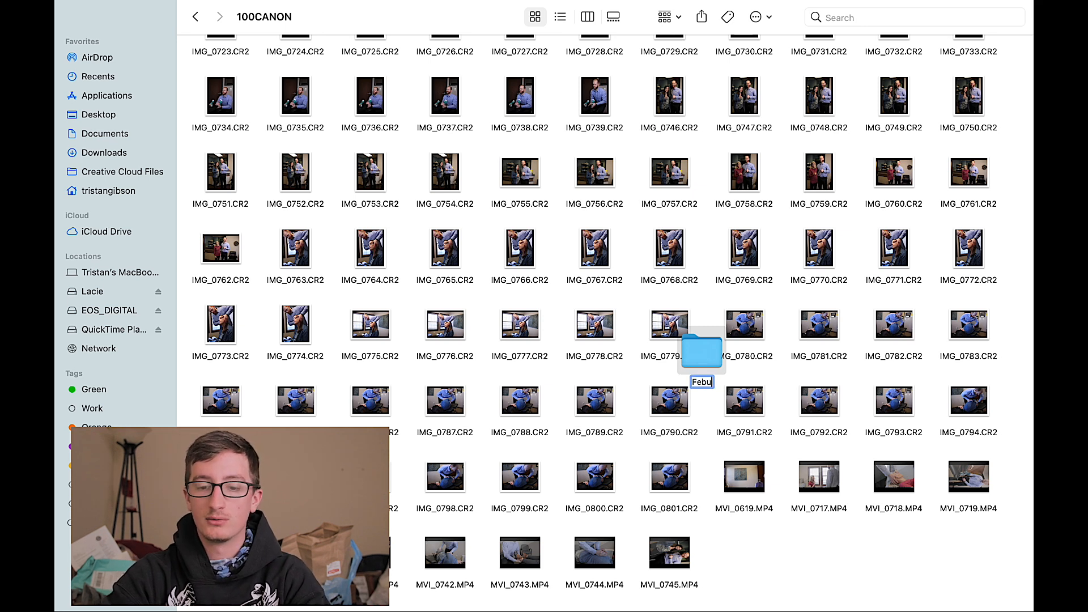
text(rua)
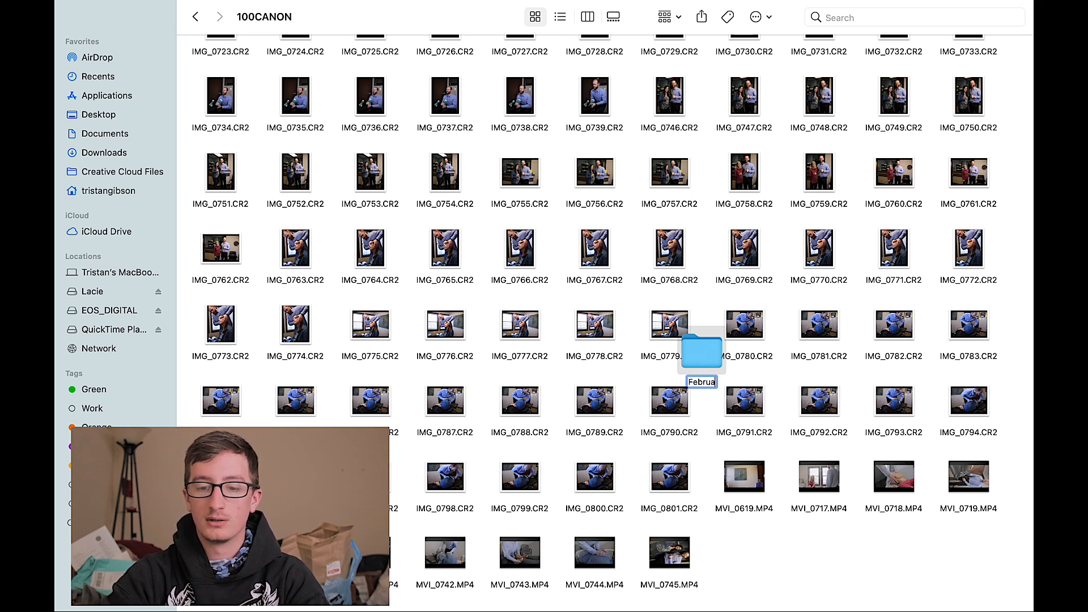
text(ry 23rd)
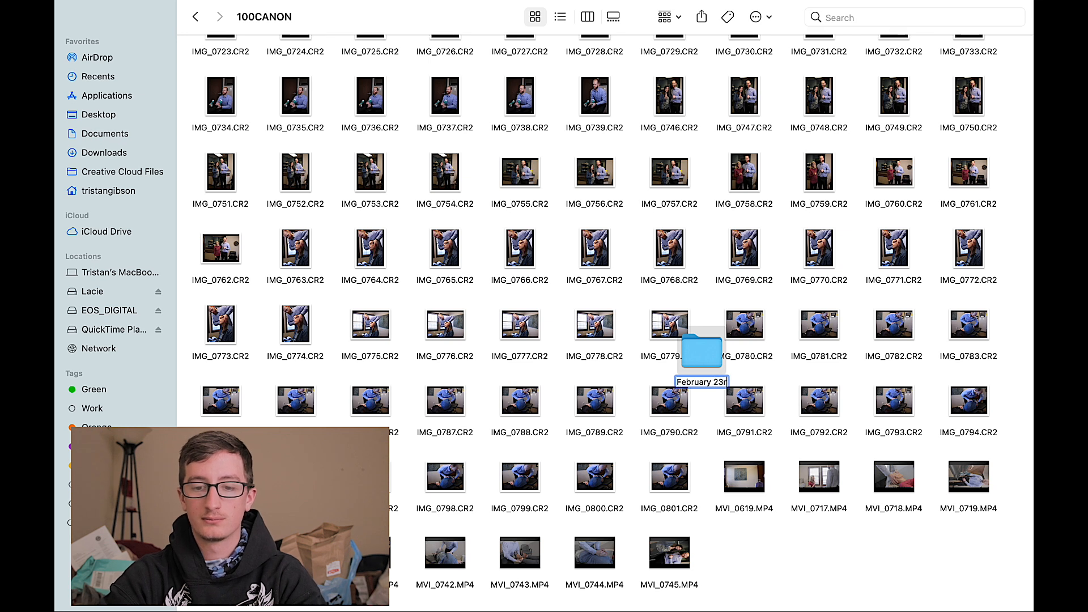
key(Return)
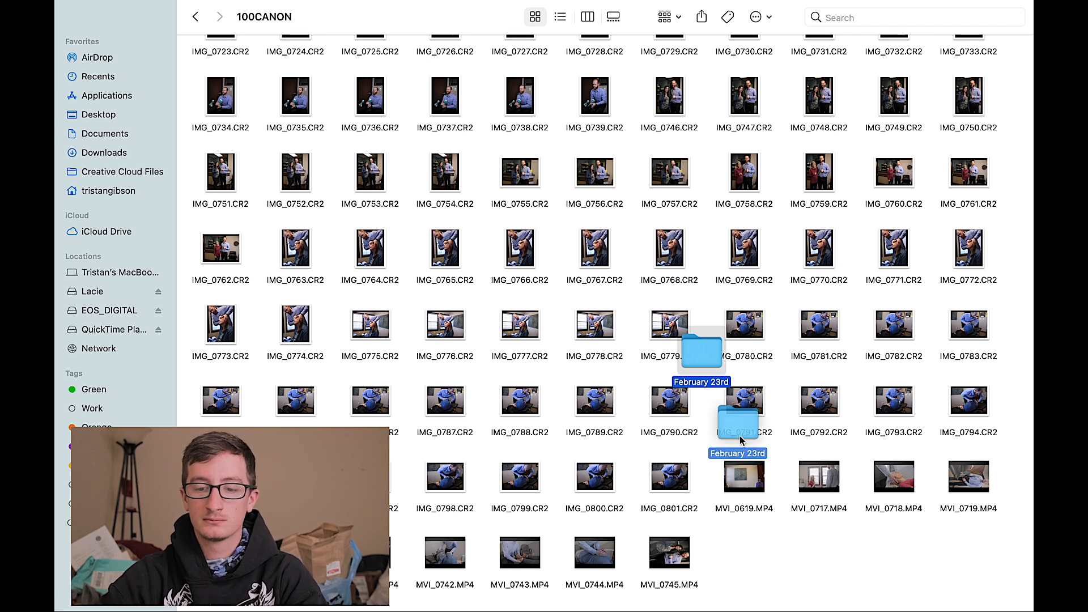
Select the CR2 photos and try to move them all together into the February 23rd folder
mouse_move(699, 481)
mouse_down()
mouse_move(486, 376)
mouse_move(342, 149)
mouse_move(344, 191)
mouse_move(343, 155)
mouse_move(122, 2)
mouse_up()
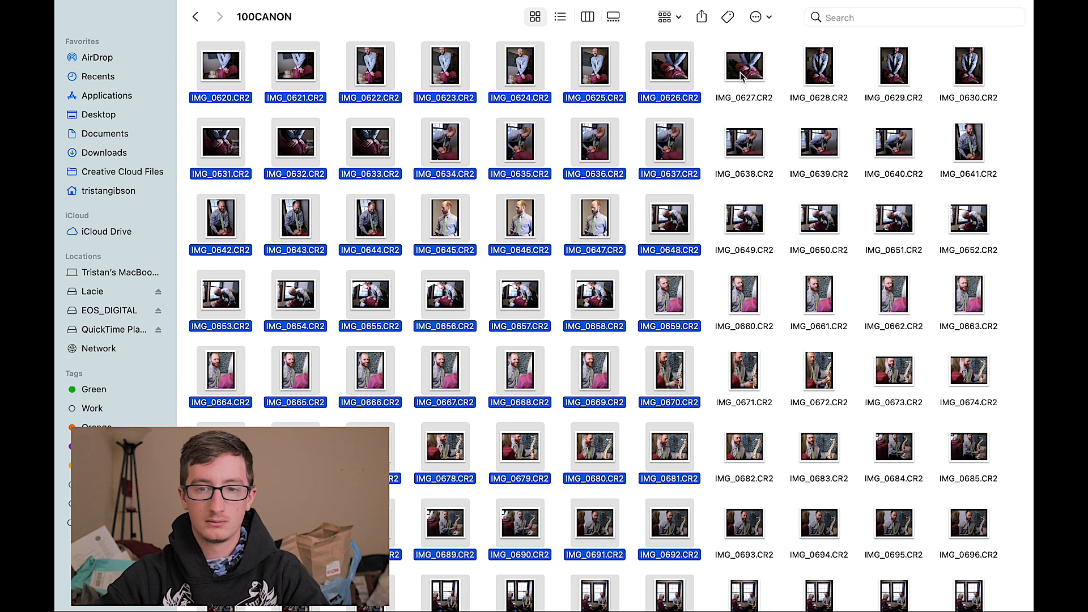
drag(715, 61, 992, 439)
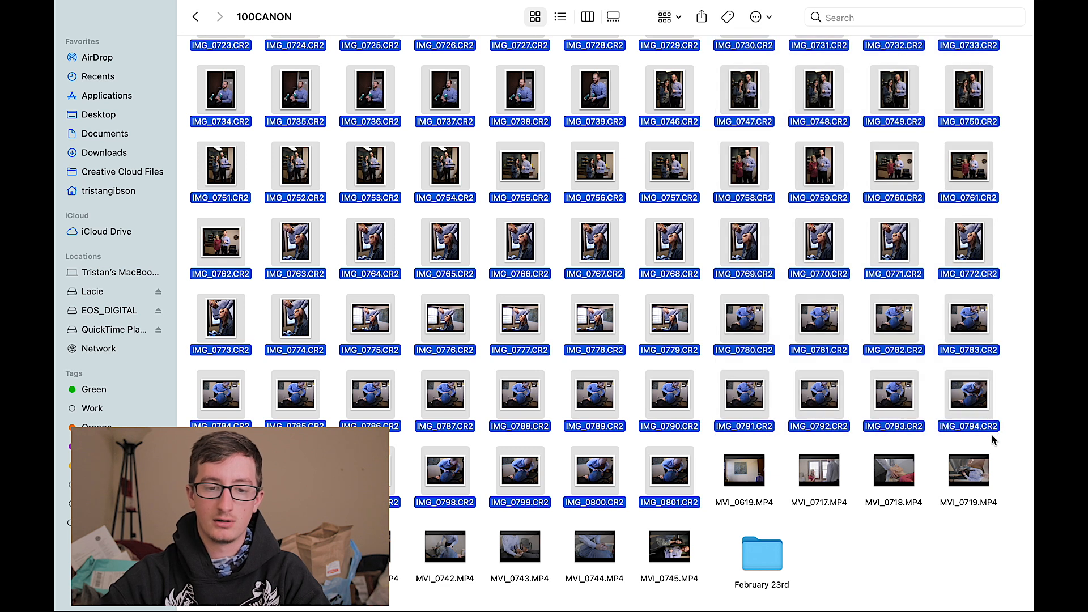
click(746, 386)
drag(746, 385, 769, 560)
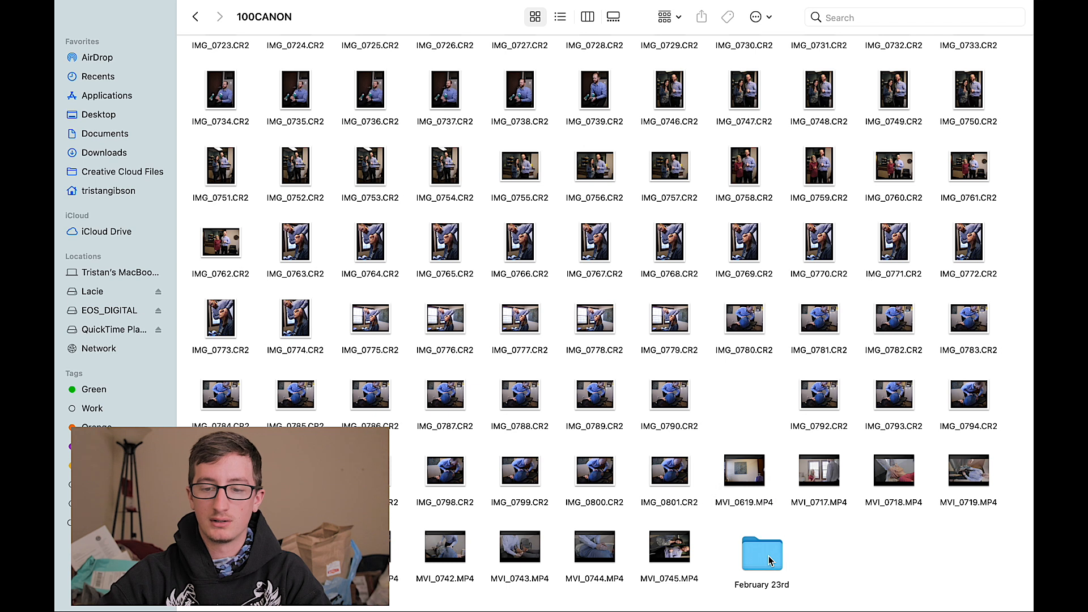
Select everything, exclude the last photos, the videos and the folder itself, and move the remaining CR2 photos into February 23rd
key(super+a)
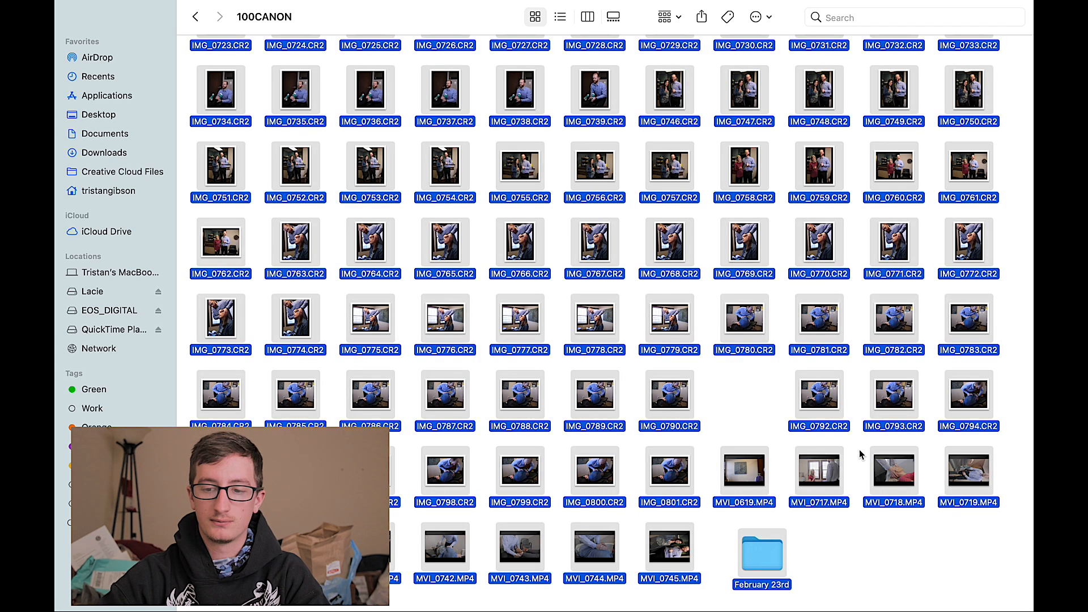
drag(997, 474, 386, 550)
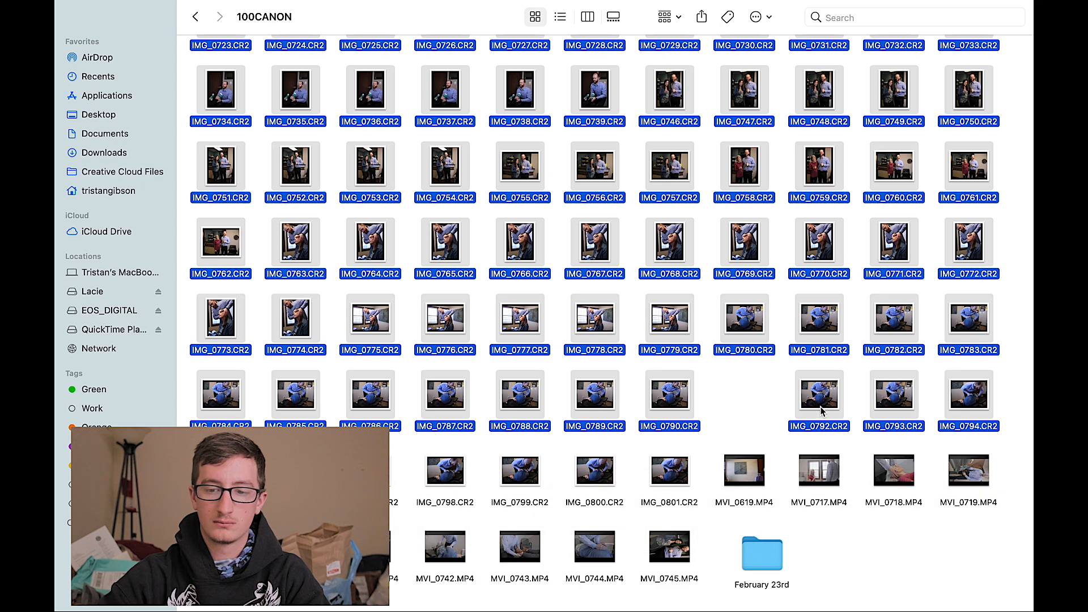
drag(822, 395, 768, 562)
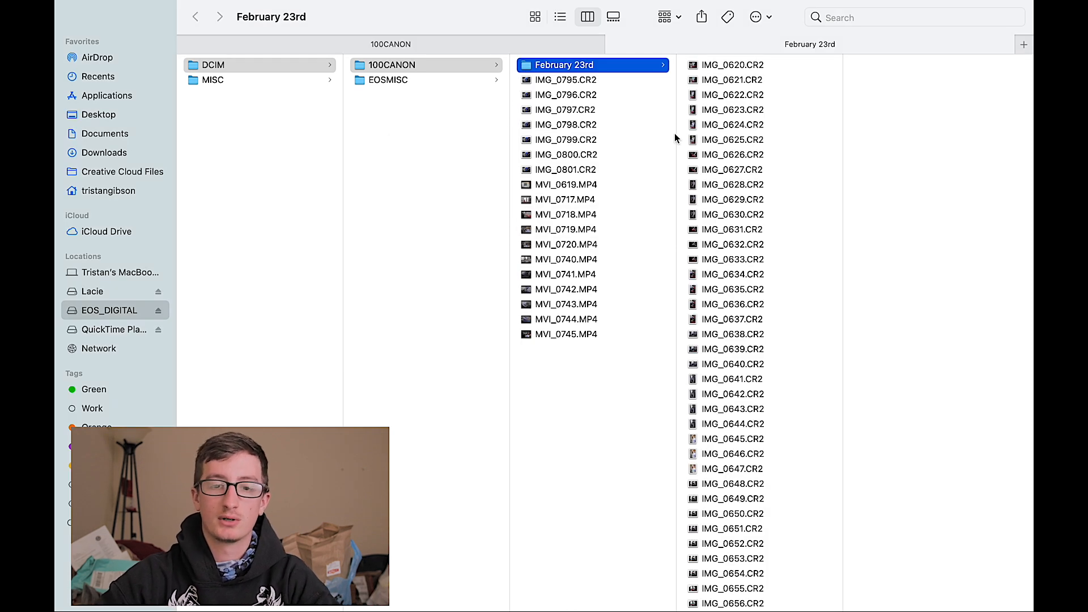
Select the leftover photos IMG_0795.CR2 through IMG_0801.CR2 and move them into the February 23rd folder
click(604, 170)
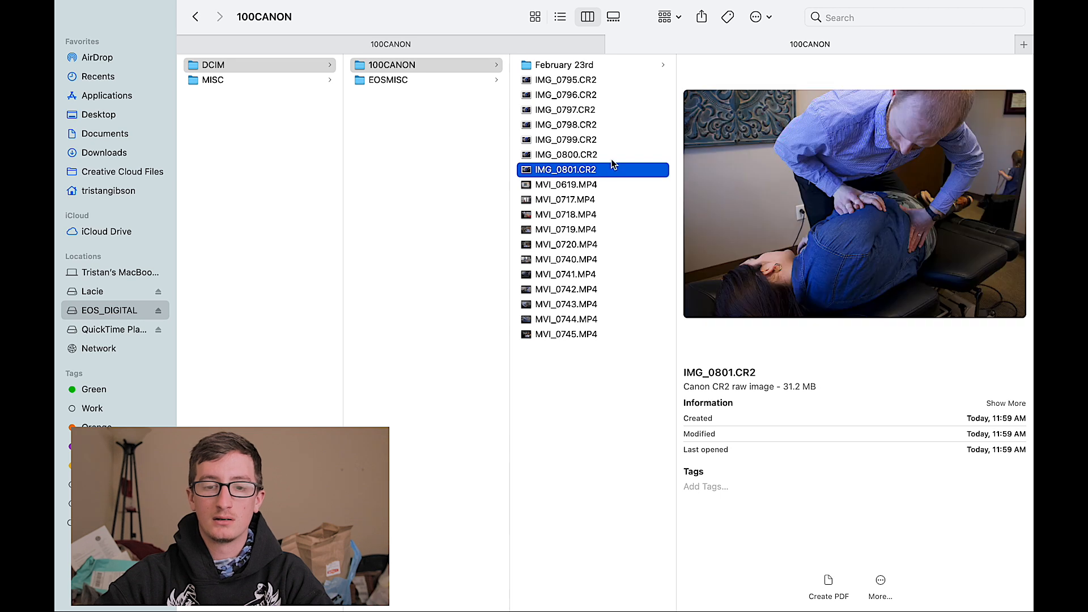
key(shift+Up)
key(shift+Up)
key(shift+Up)
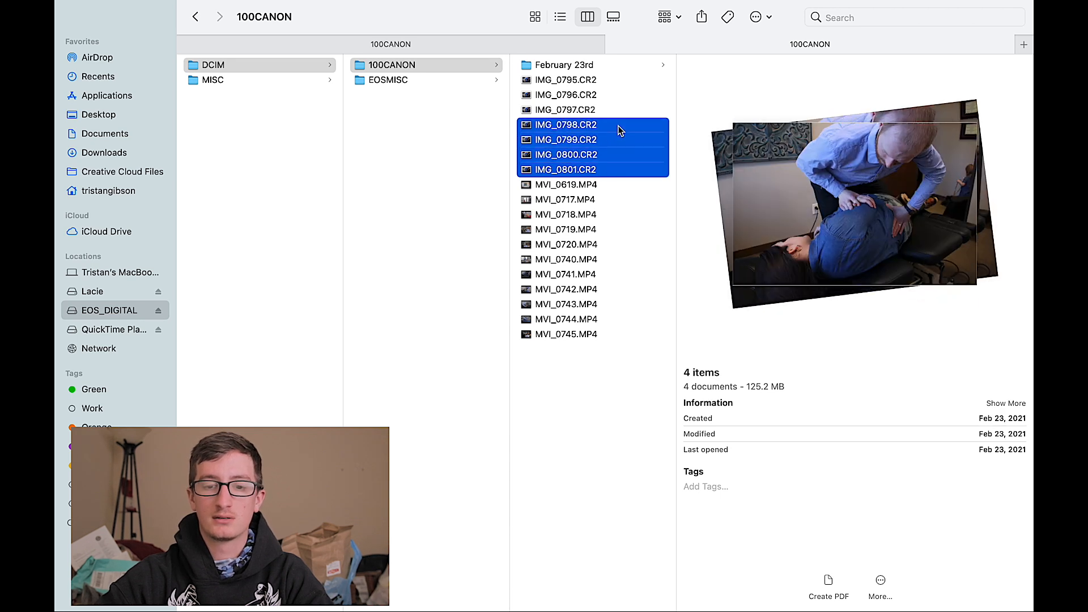
key(shift+Up)
key(shift+Up)
key(shift+Up)
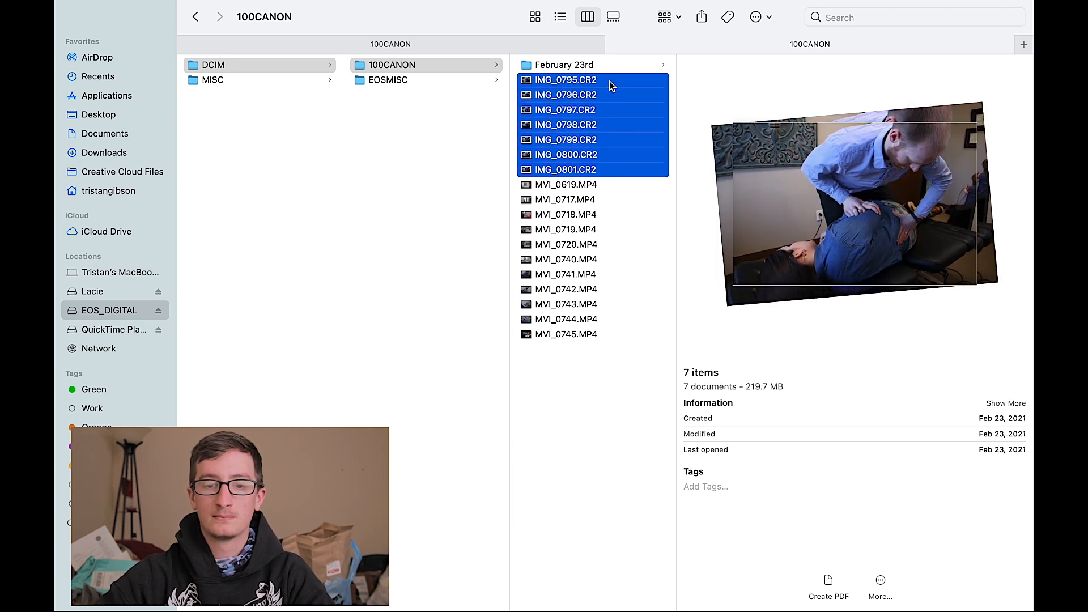
super+click(623, 105)
super+click(594, 96)
super+click(593, 100)
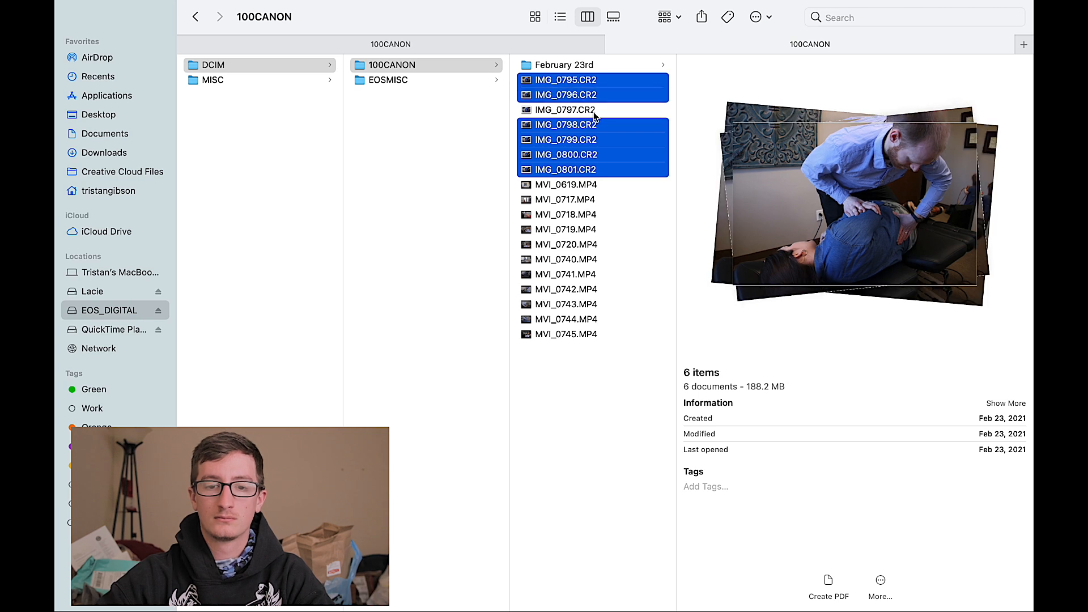
super+click(595, 112)
super+click(609, 92)
super+click(604, 85)
super+click(604, 85)
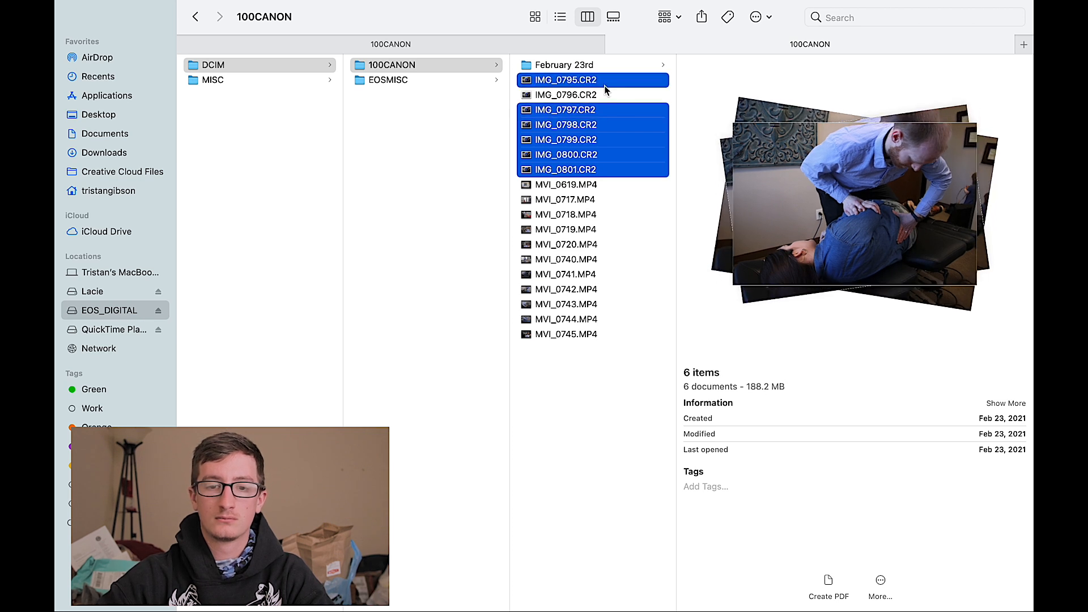
super+click(604, 93)
drag(526, 98, 722, 112)
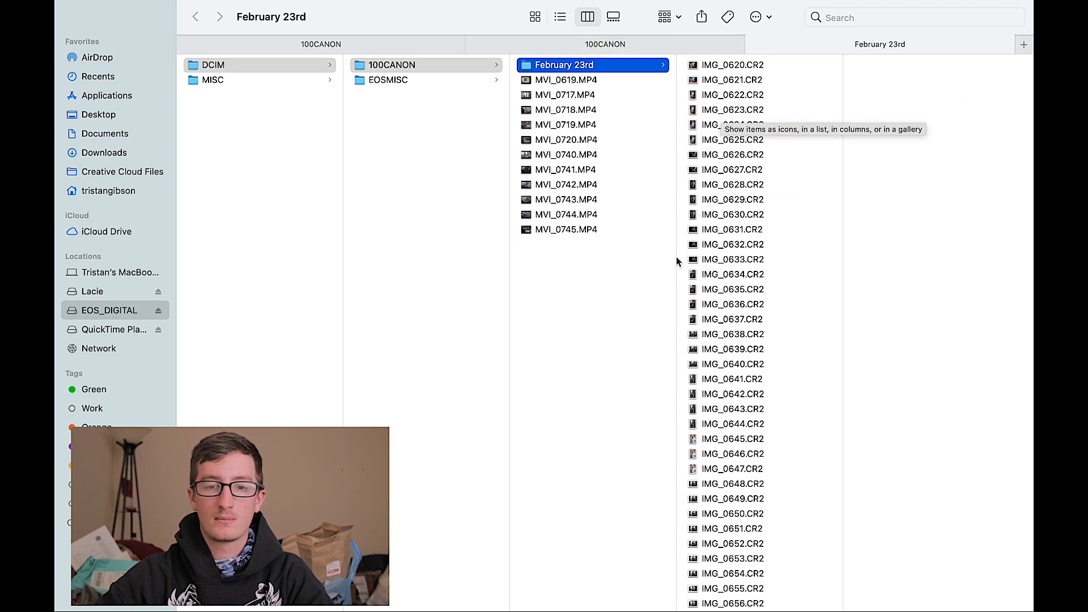
Gather the videos MVI_0619.MP4 through MVI_0745.MP4 in 100CANON into a new folder made from the selection
click(569, 341)
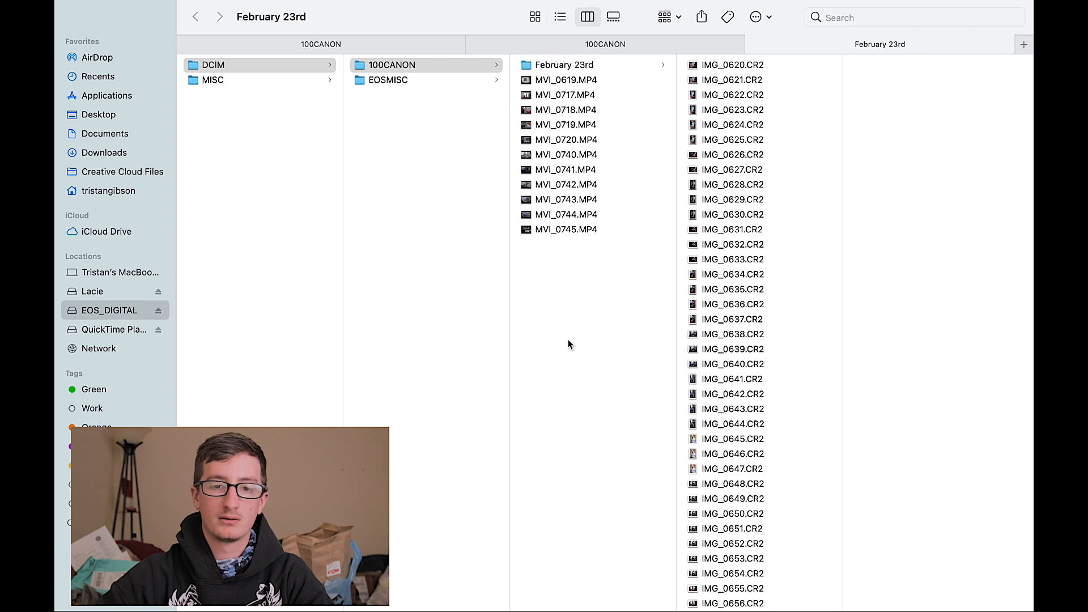
drag(569, 344, 583, 87)
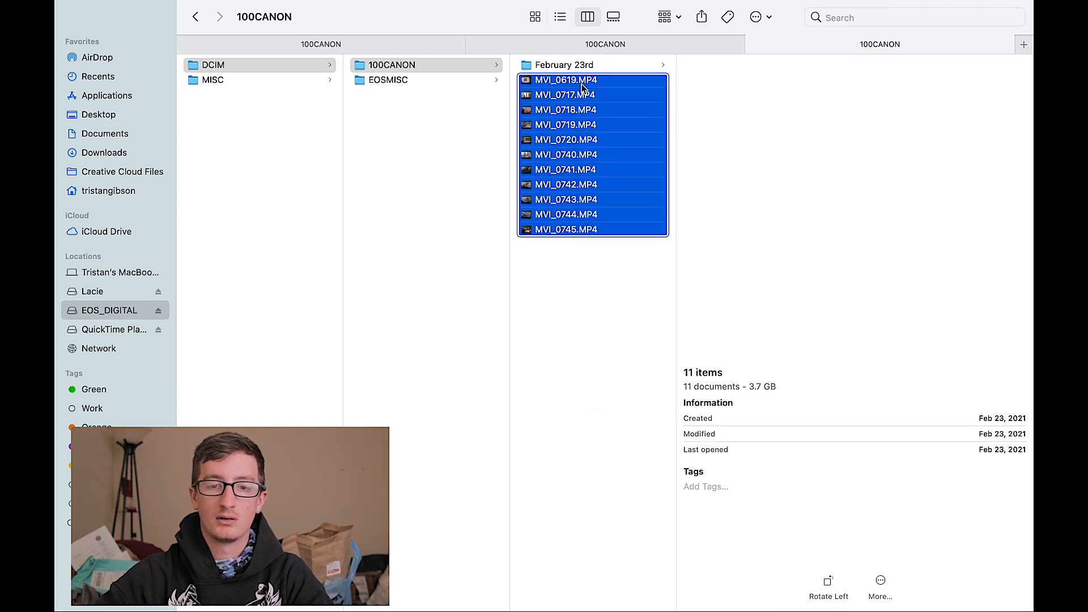
right_click(583, 87)
click(611, 90)
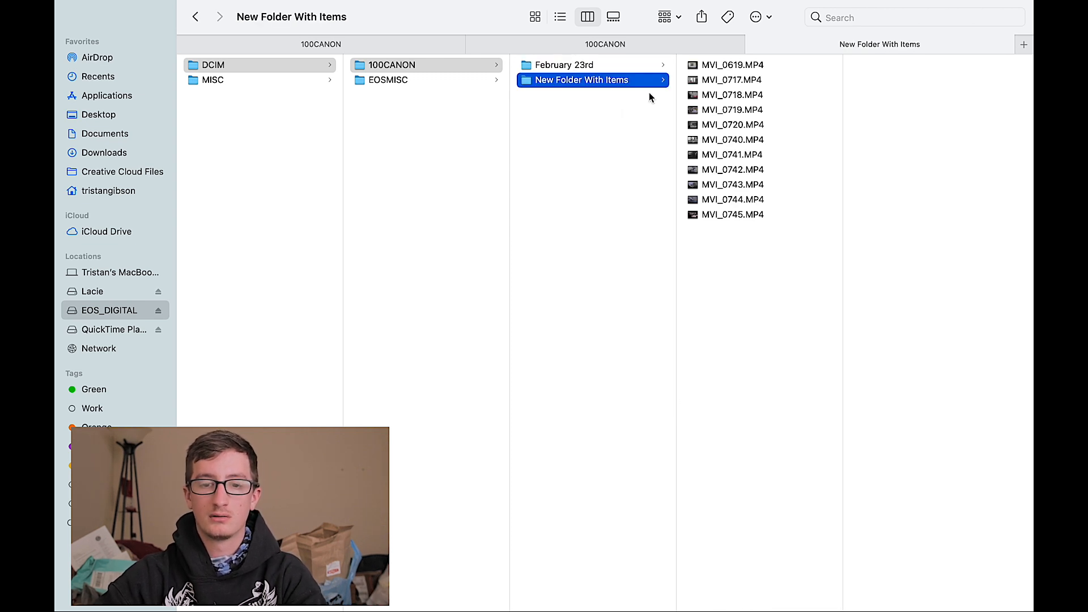
Rename the new folder holding the MP4 videos as "Feb 23rd Videos"
right_click(631, 79)
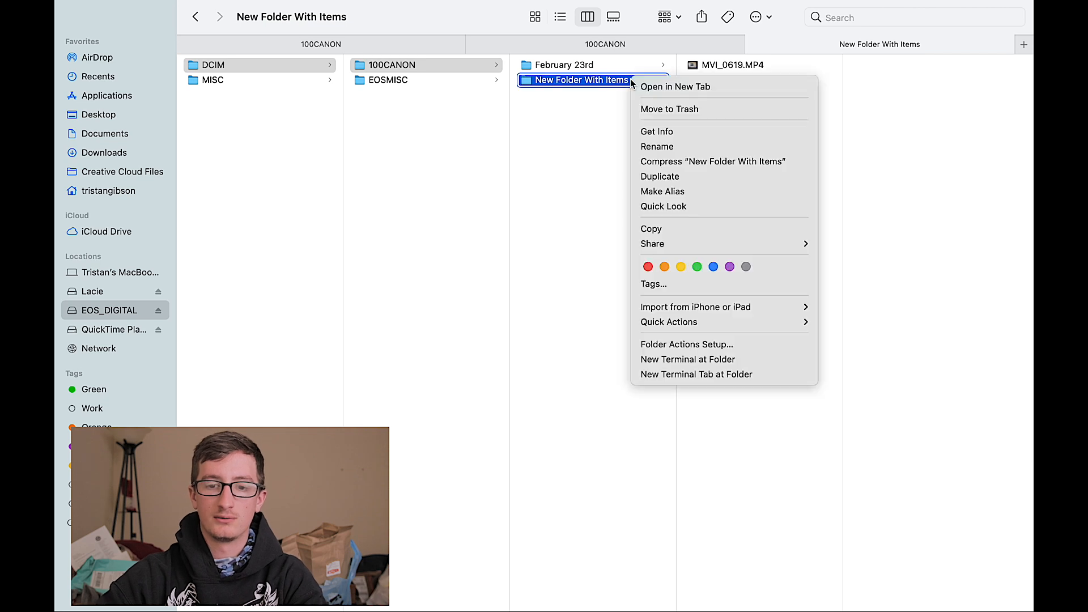
click(662, 145)
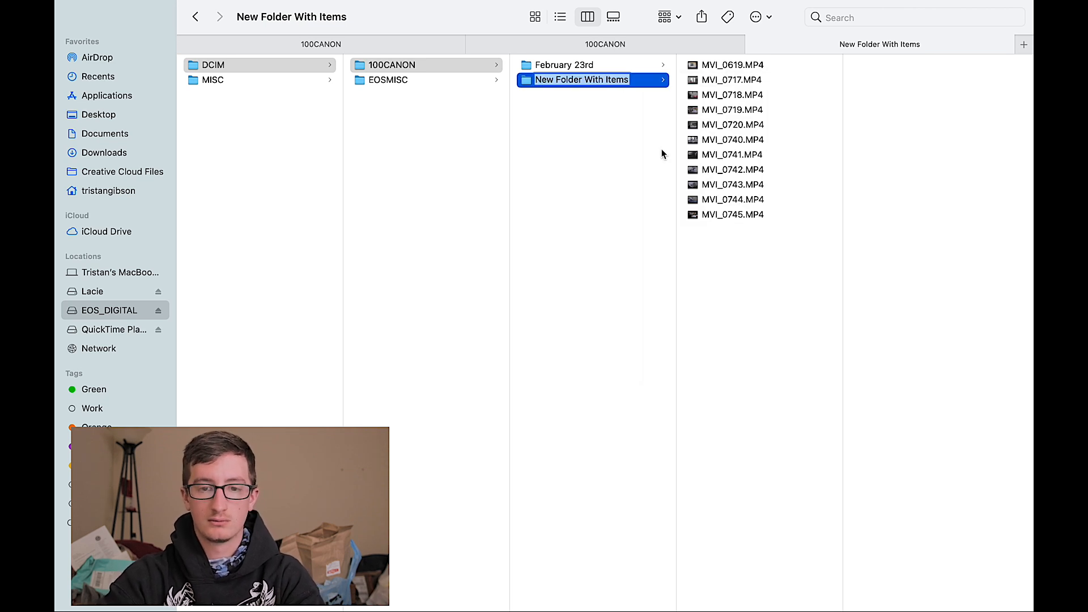
text(BEN)
key(BackSpace)
key(BackSpace)
key(BackSpace)
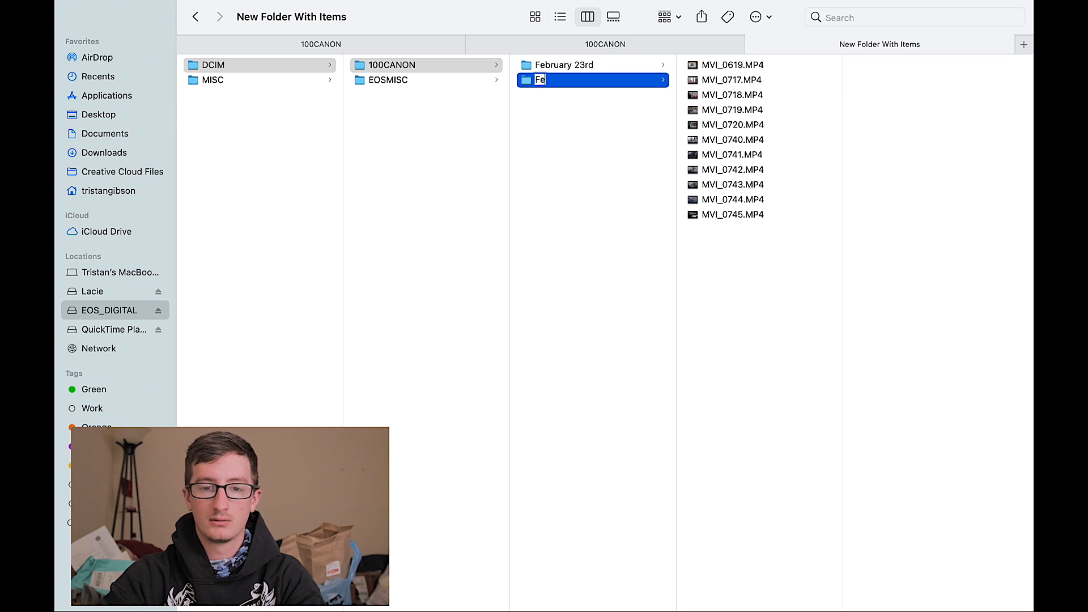
text(Feb 23r)
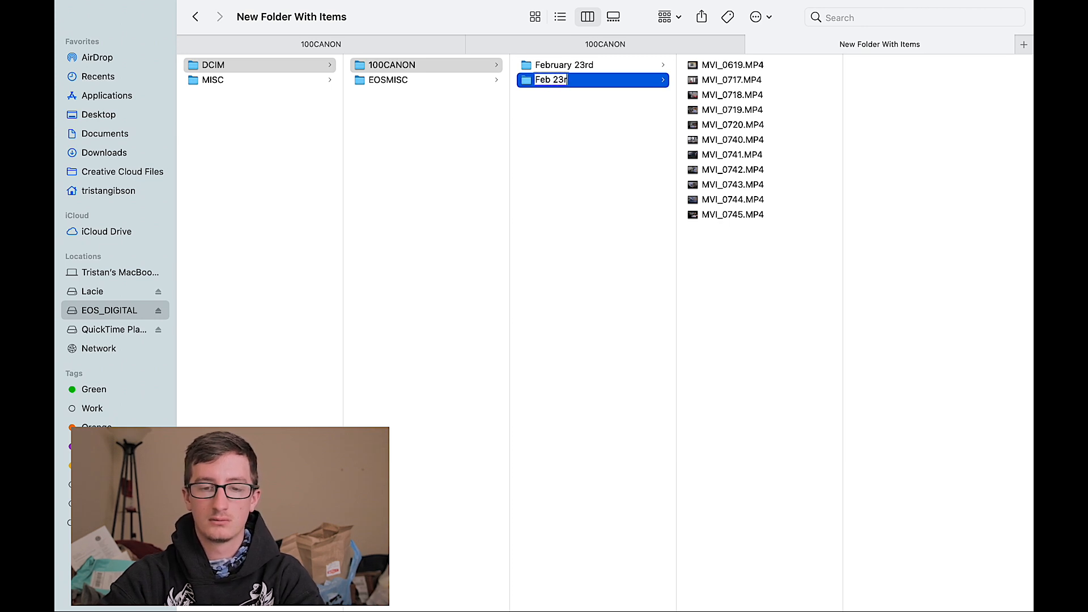
text(d Videos)
key(Return)
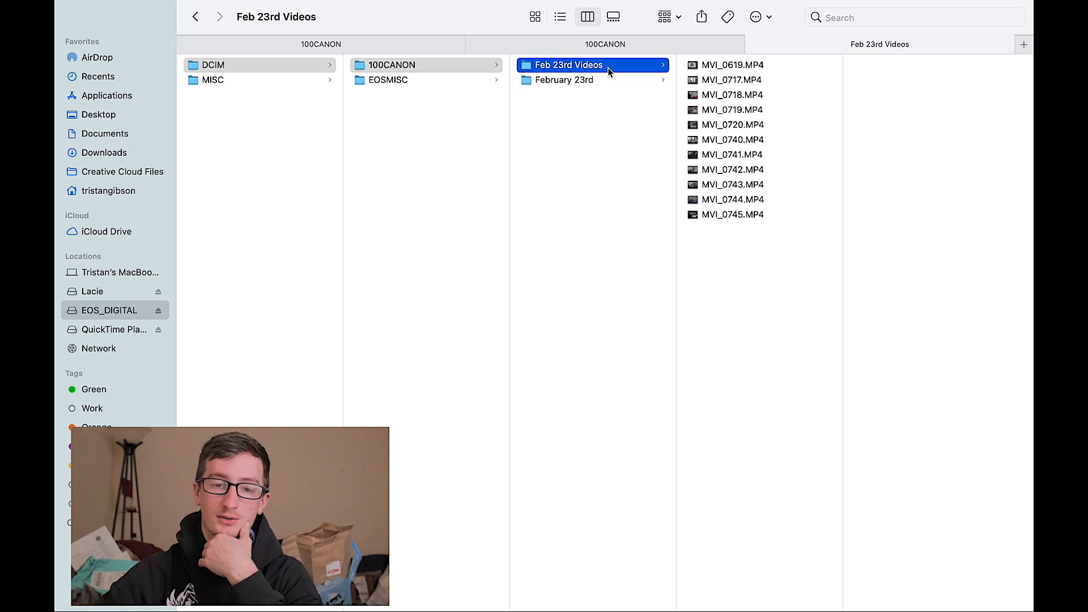
Move the February 23rd photo folder from the camera card into 2021 > Photos > February on the Lacie drive
click(589, 80)
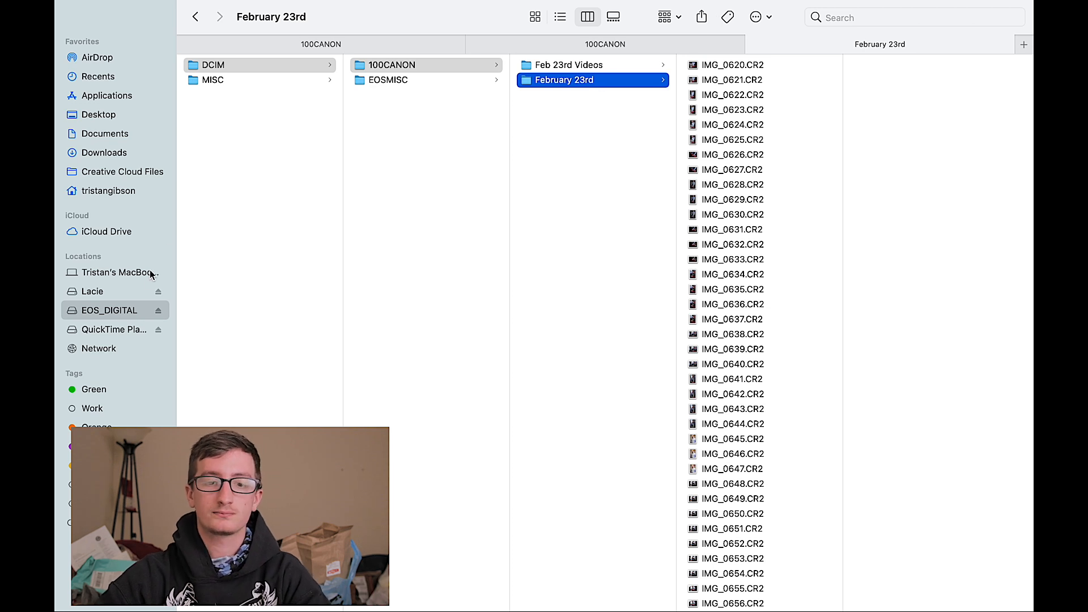
key(Left)
click(533, 80)
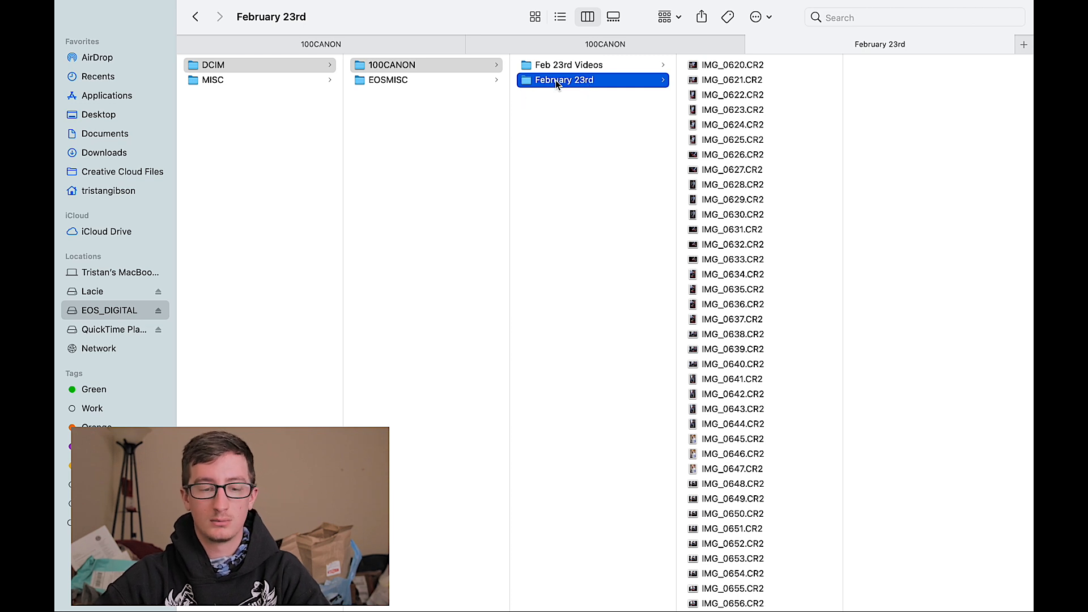
drag(555, 80, 731, 112)
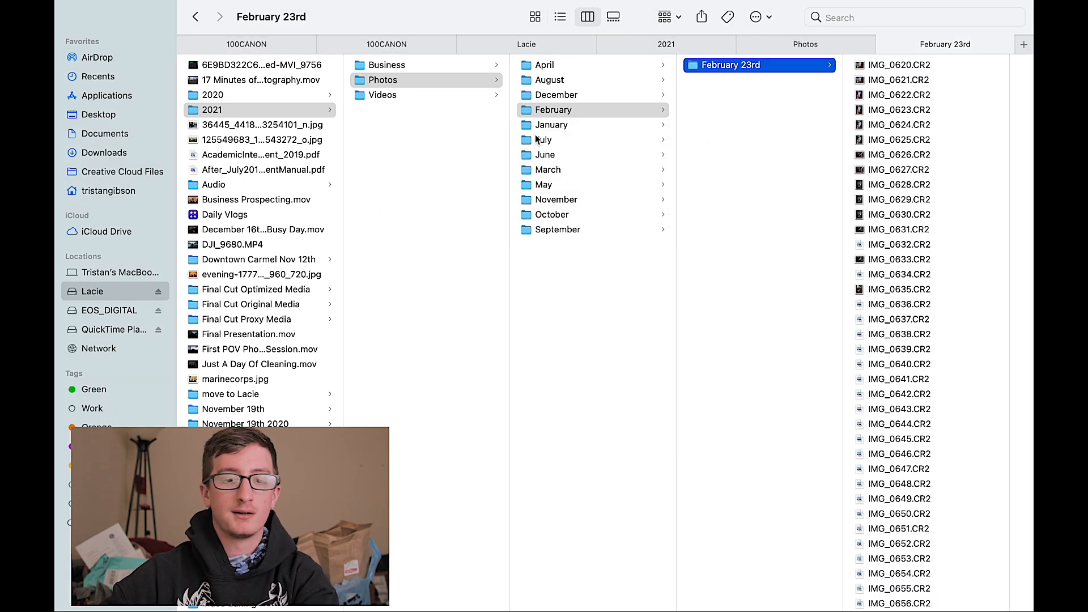
Move the Feb 23rd Videos folder from DCIM > 100CANON on EOS_DIGITAL into 2021 > Videos > February on the Lacie drive
click(113, 310)
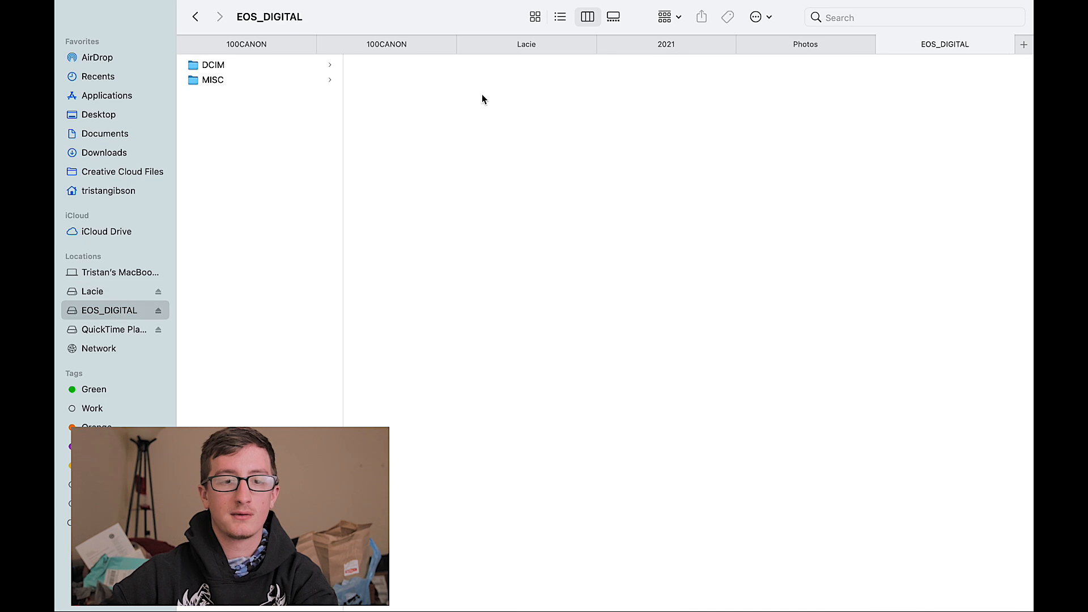
click(300, 65)
click(409, 63)
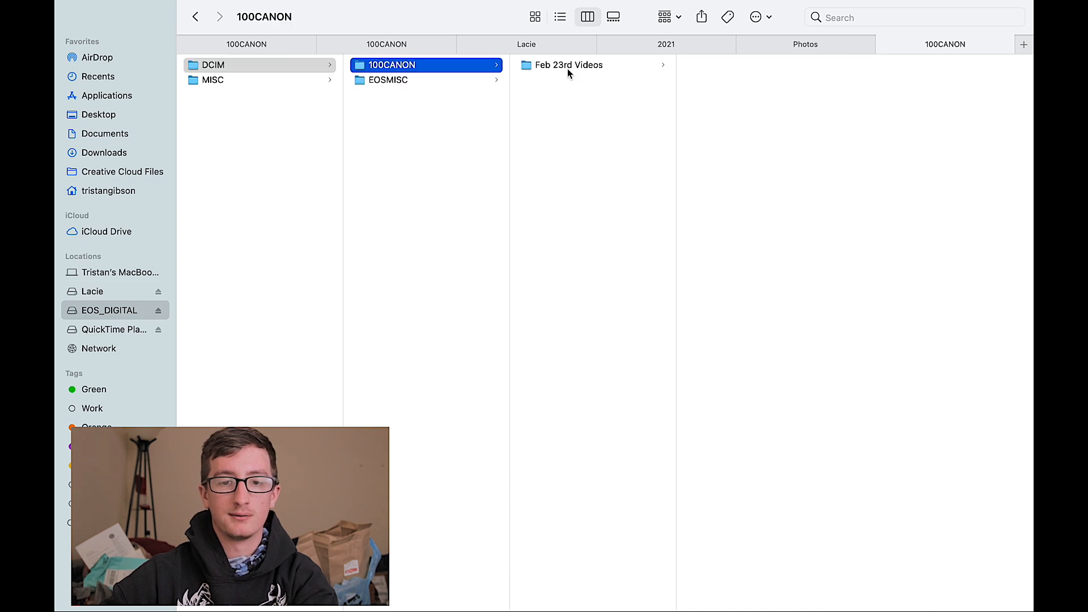
click(589, 65)
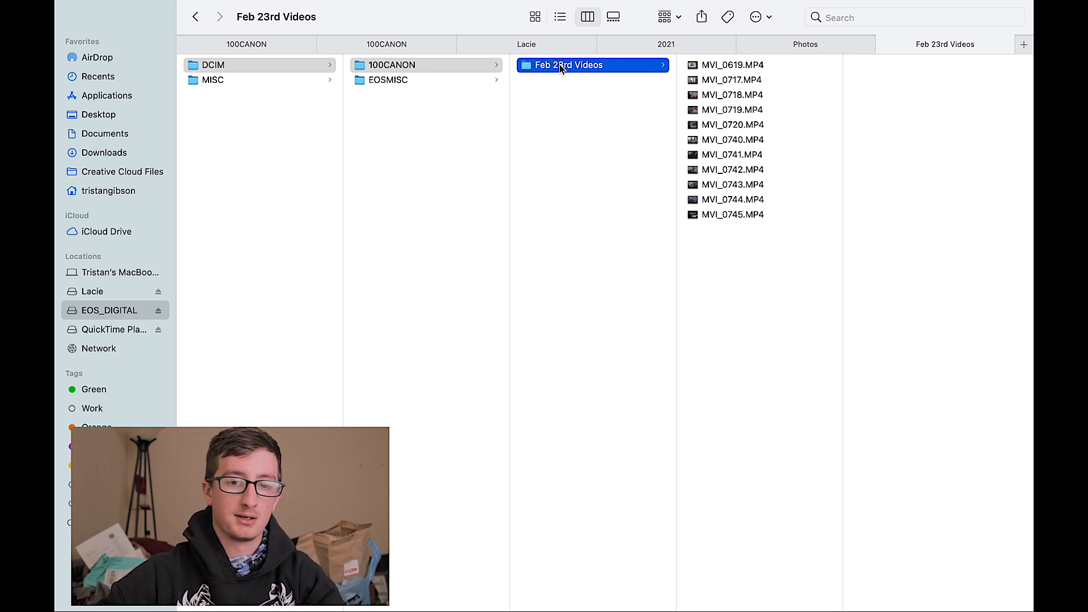
drag(559, 63, 733, 106)
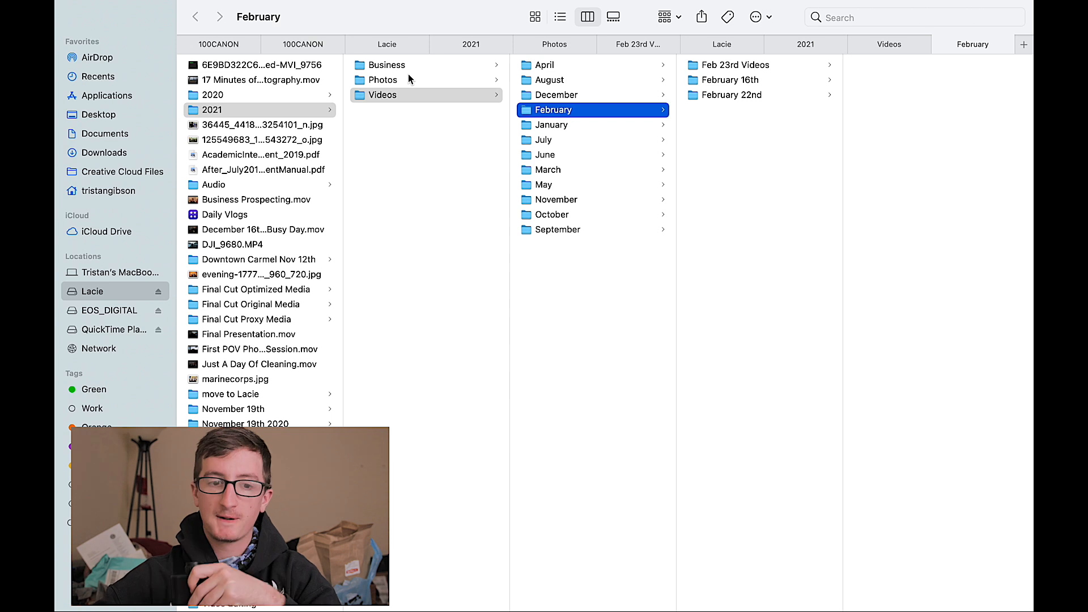
Look through the dated photo folders under 2020 > Photos > December on the Lacie drive, from Dec 4th to December 15th
click(270, 96)
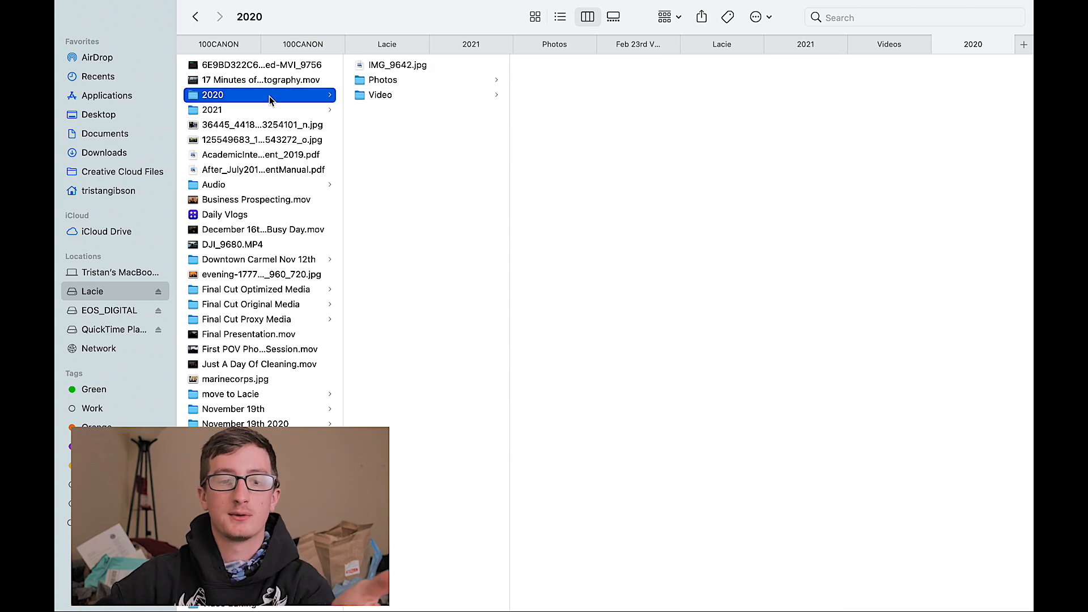
click(401, 79)
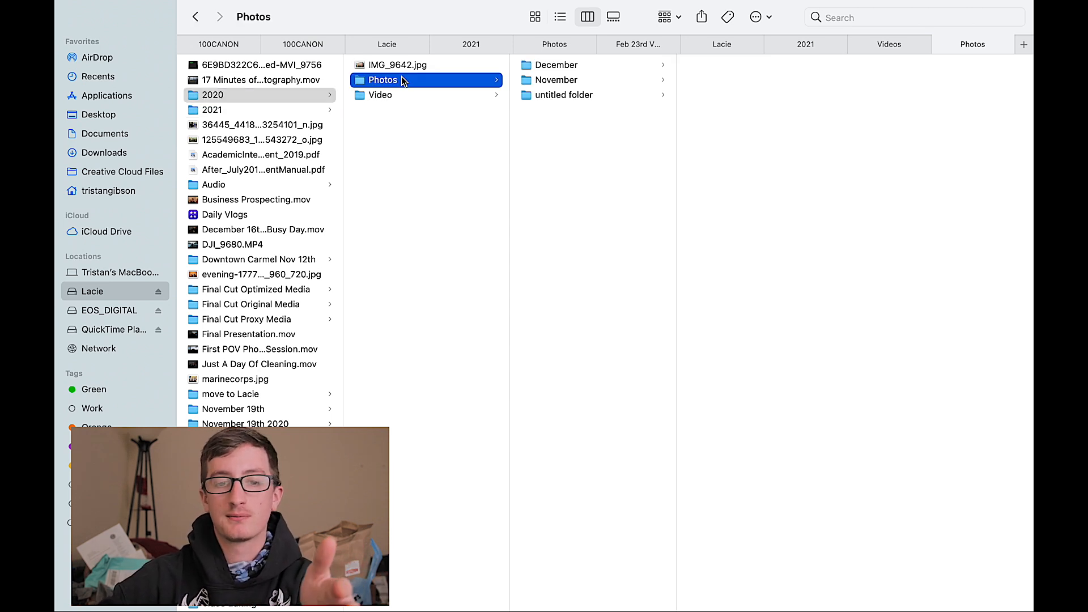
click(561, 66)
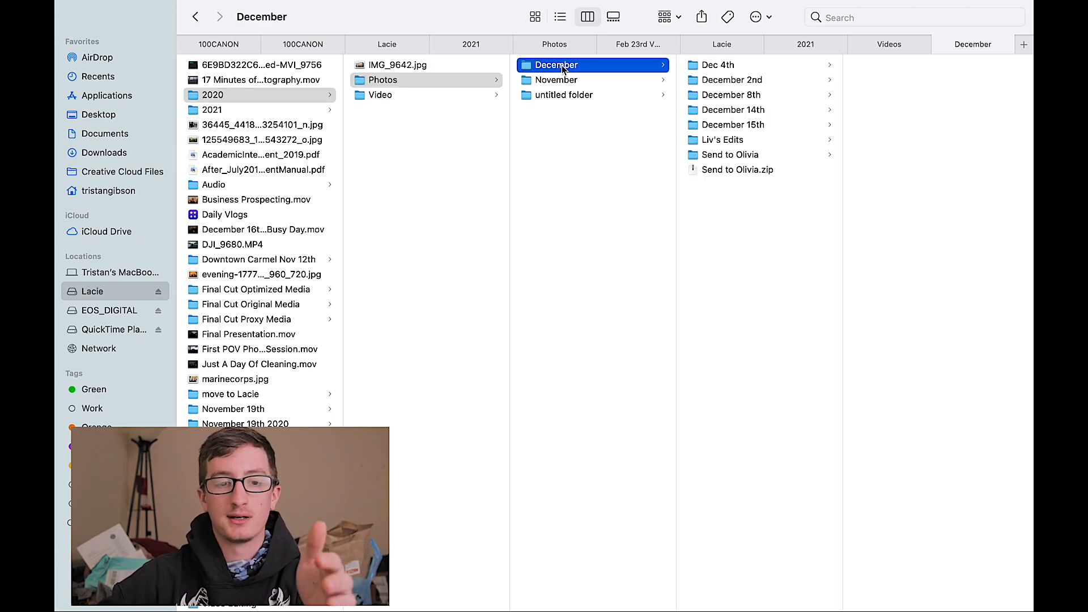
click(476, 96)
click(483, 85)
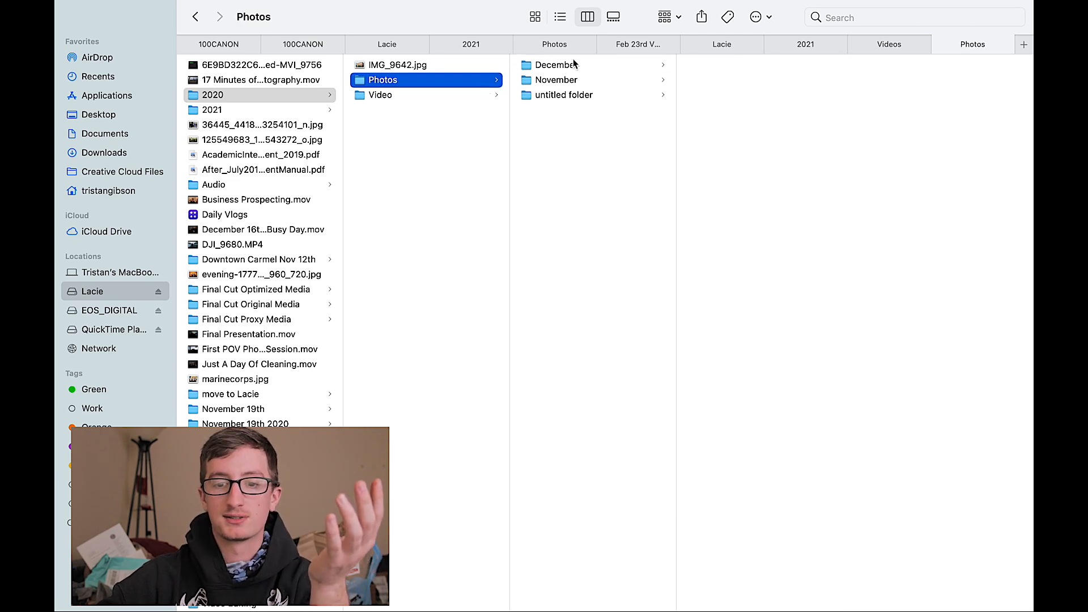
click(575, 64)
click(751, 65)
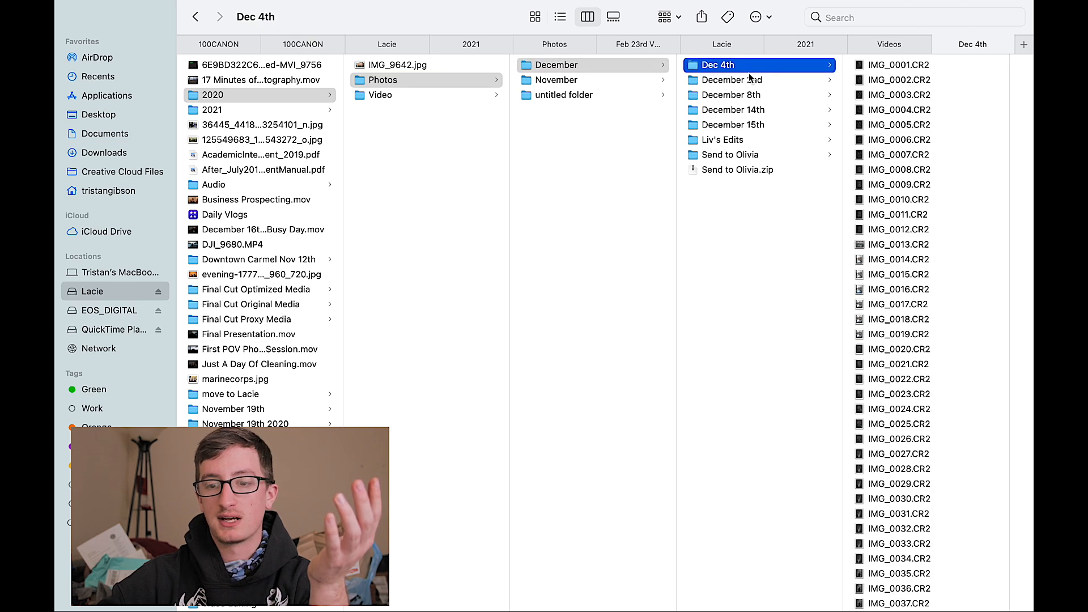
click(750, 79)
click(770, 96)
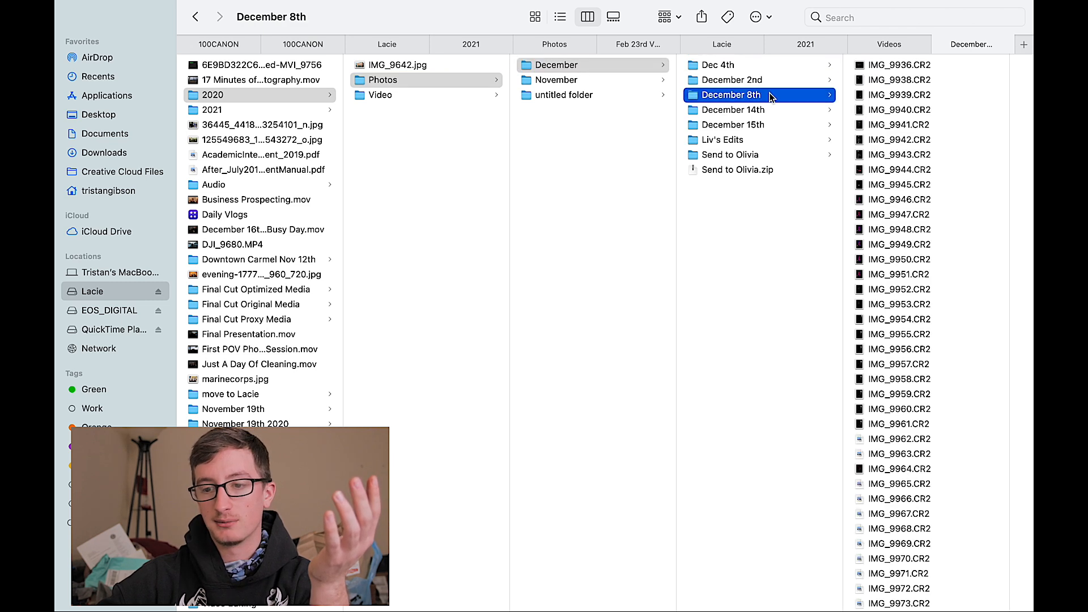
scroll(918, 142, down, 10)
scroll(919, 142, up, 10)
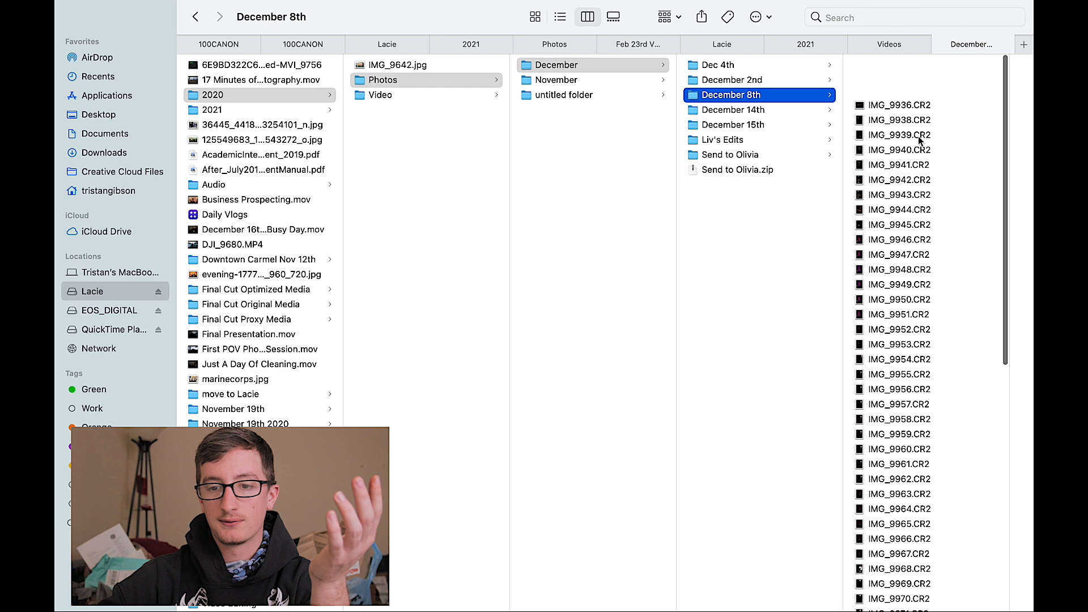
click(764, 111)
click(749, 126)
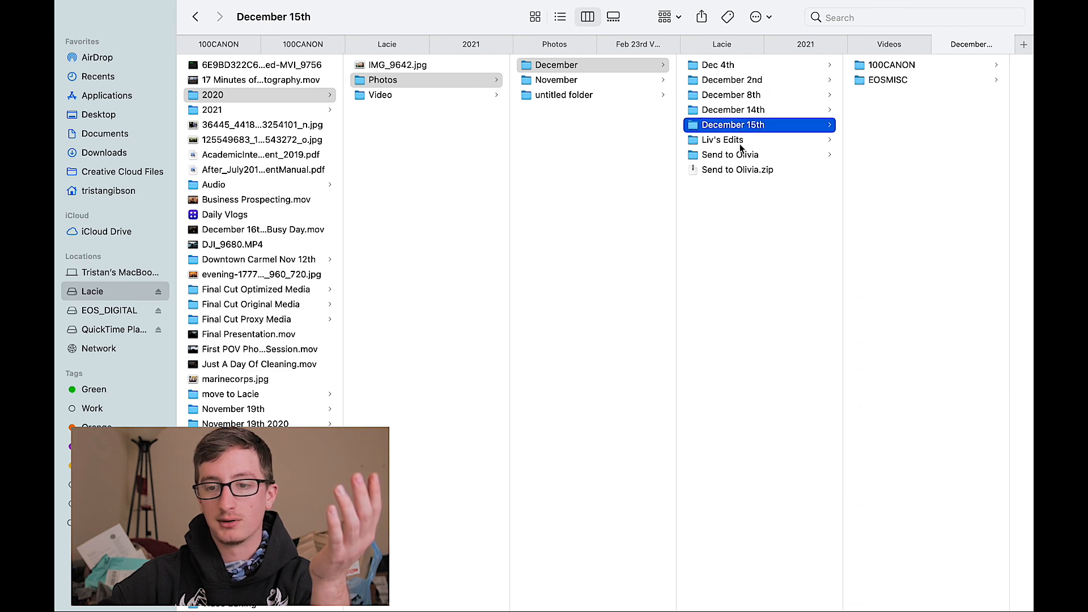
Preview the edited JPG photos in the December edits folder one after another, up to IMG_0196.jpg
click(740, 142)
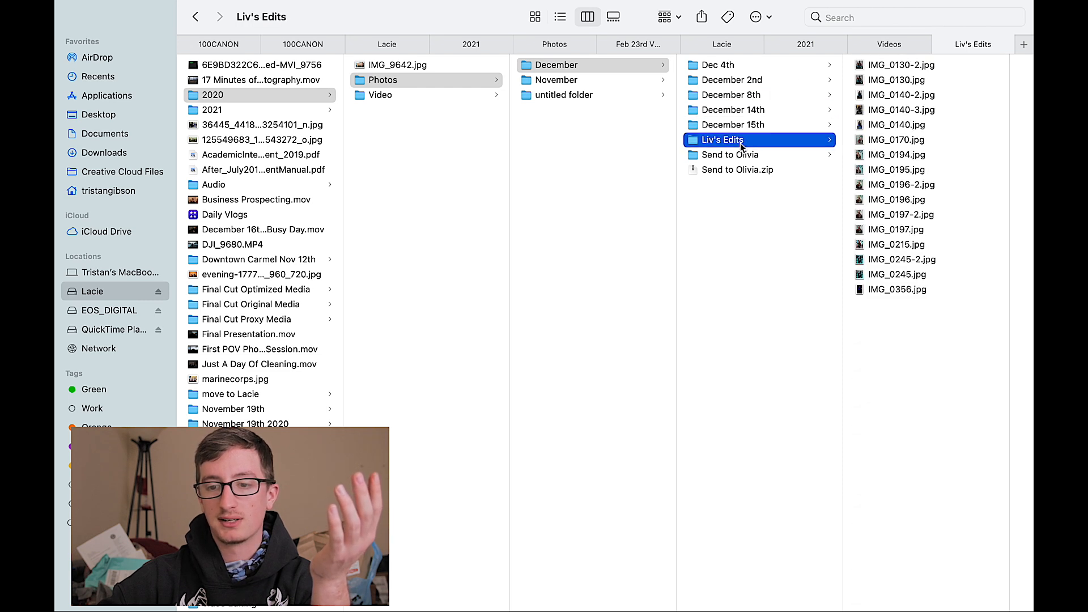
click(911, 65)
key(Down)
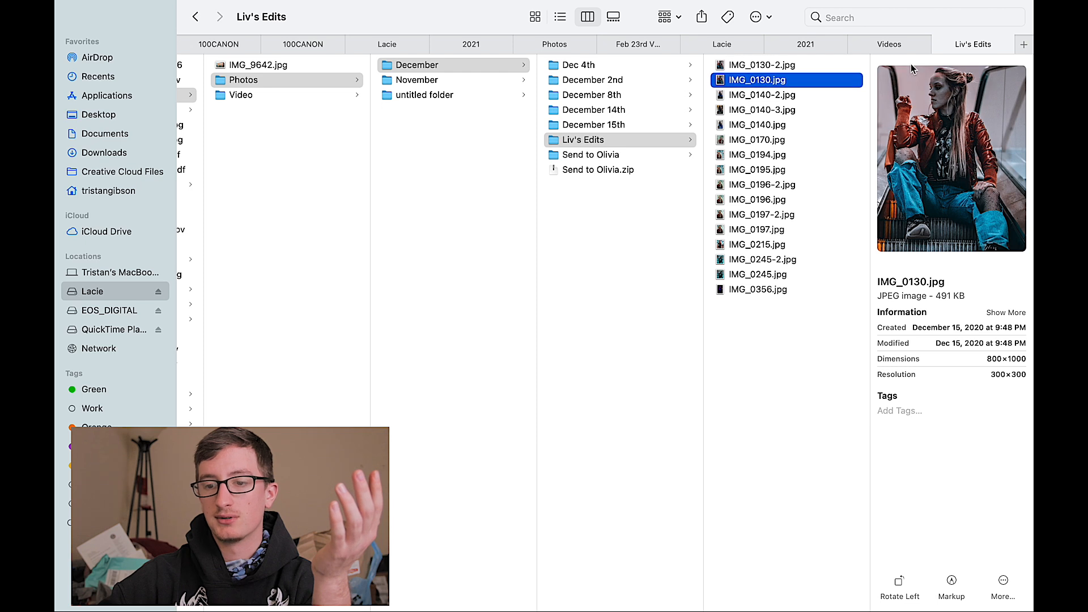
key(Down)
key(Down)
key(Down)
key(Down)
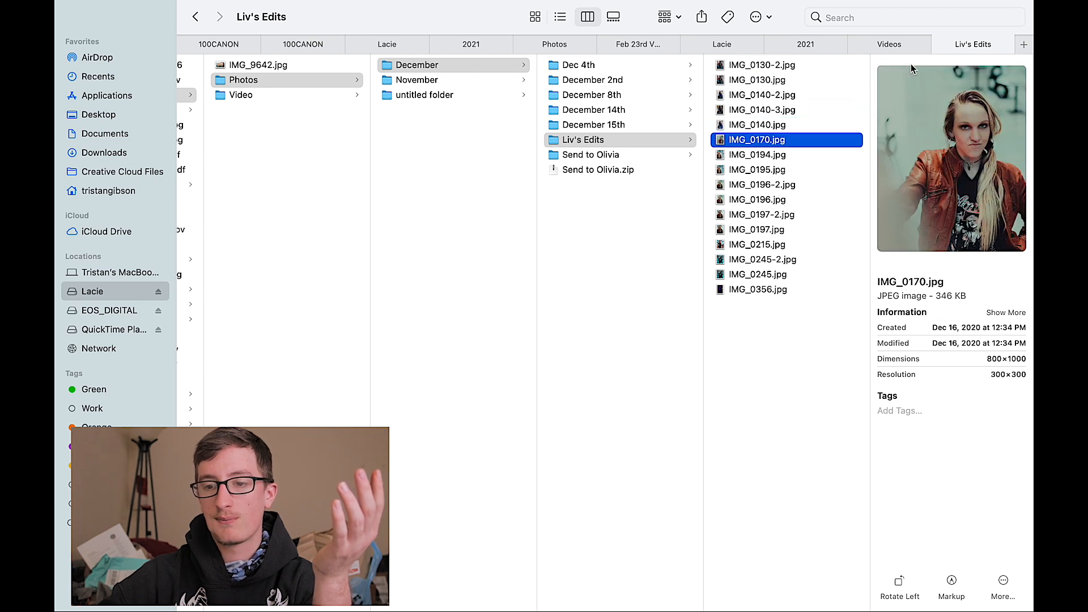
key(Down)
key(Down)
key(Down)
key(Down)
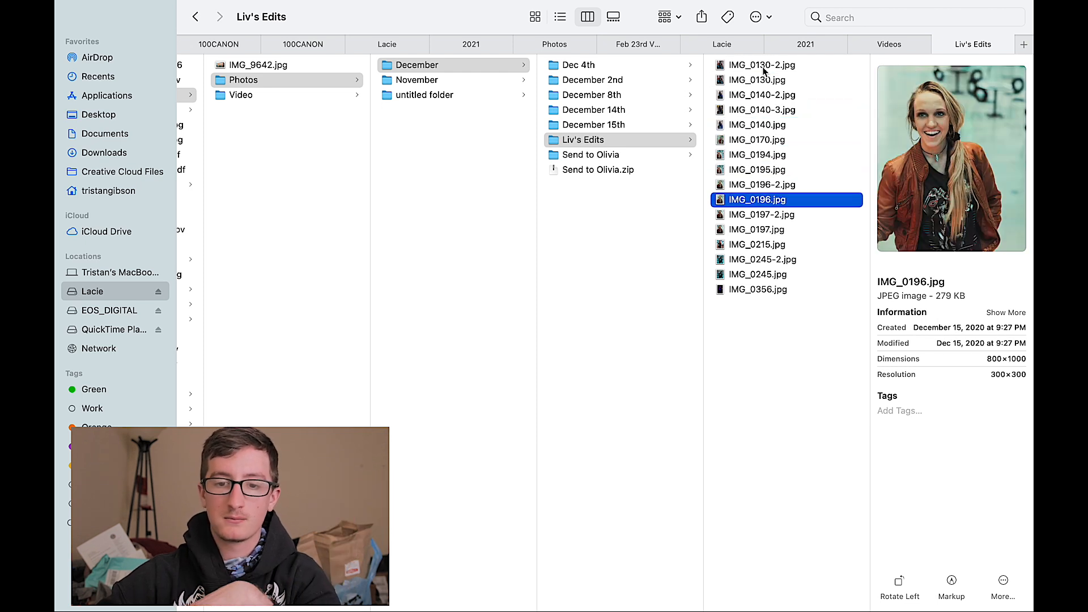
Examine the list of CR2 photos in the December folder set aside for sending to a client
click(665, 161)
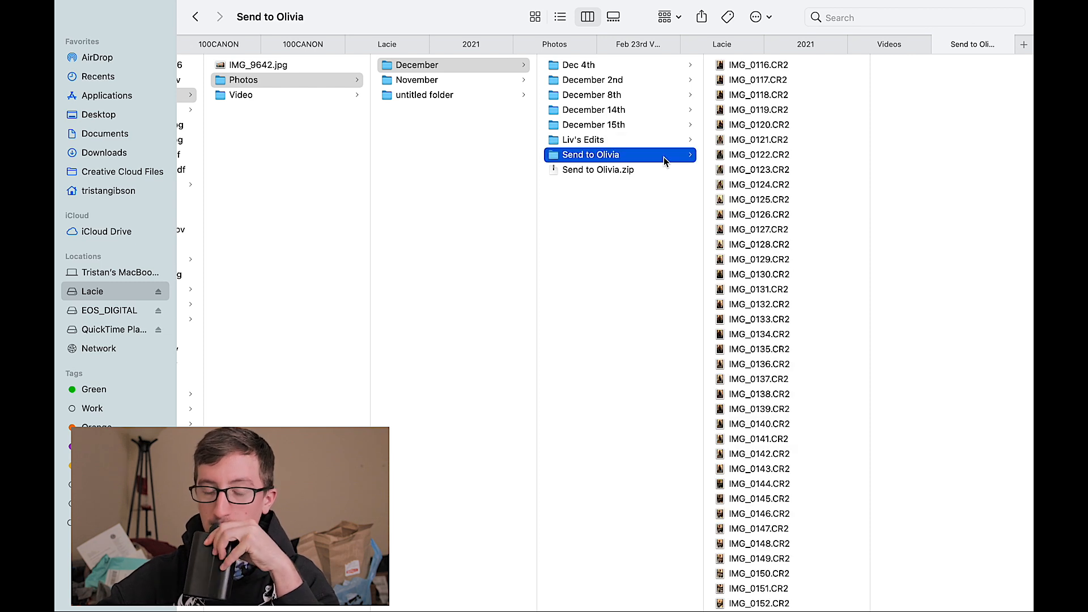
scroll(770, 179, down, 10)
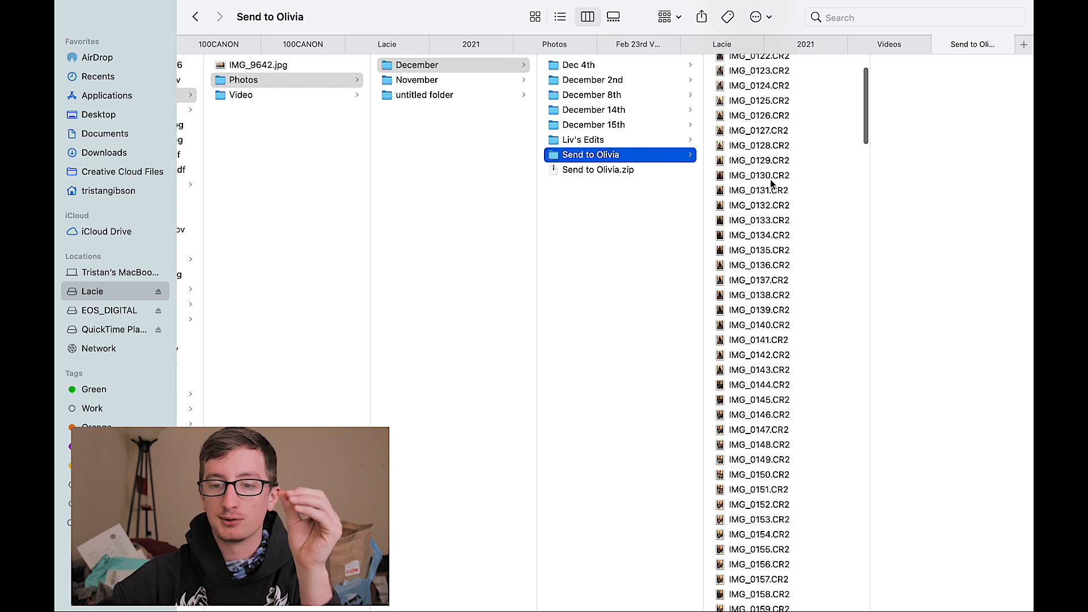
scroll(771, 179, down, 20)
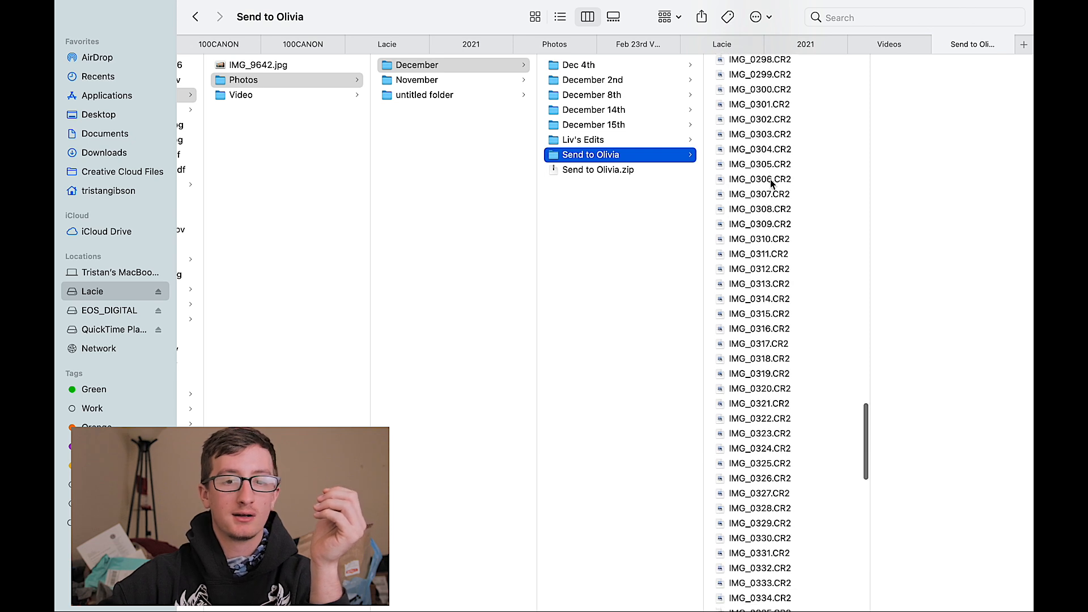
scroll(770, 180, up, 20)
scroll(382, 220, left, 5)
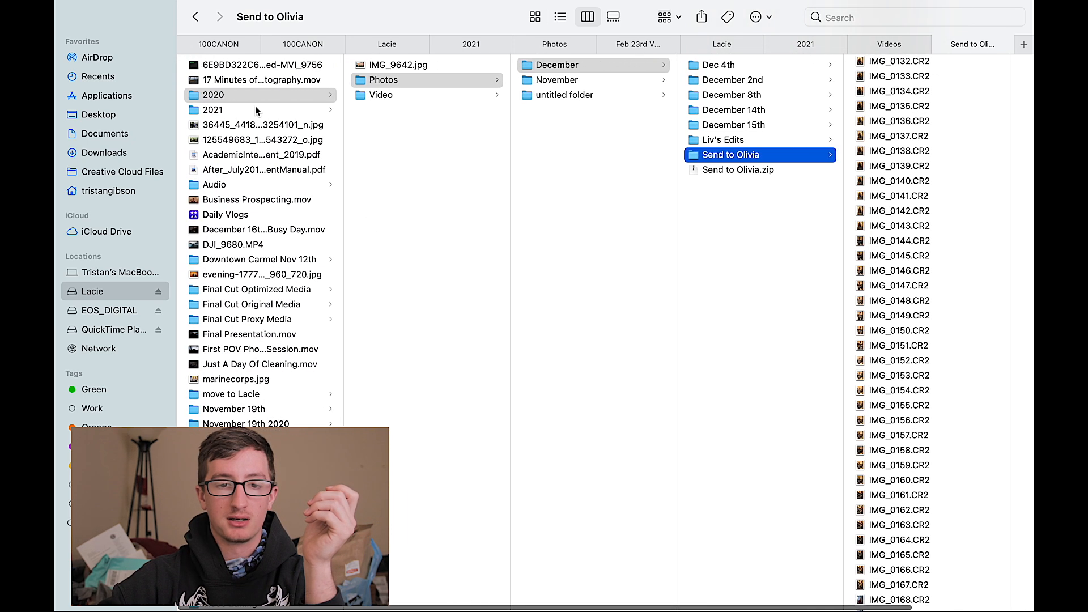
View the contents of the Photos and Business folders inside the 2021 folder
click(255, 110)
click(401, 80)
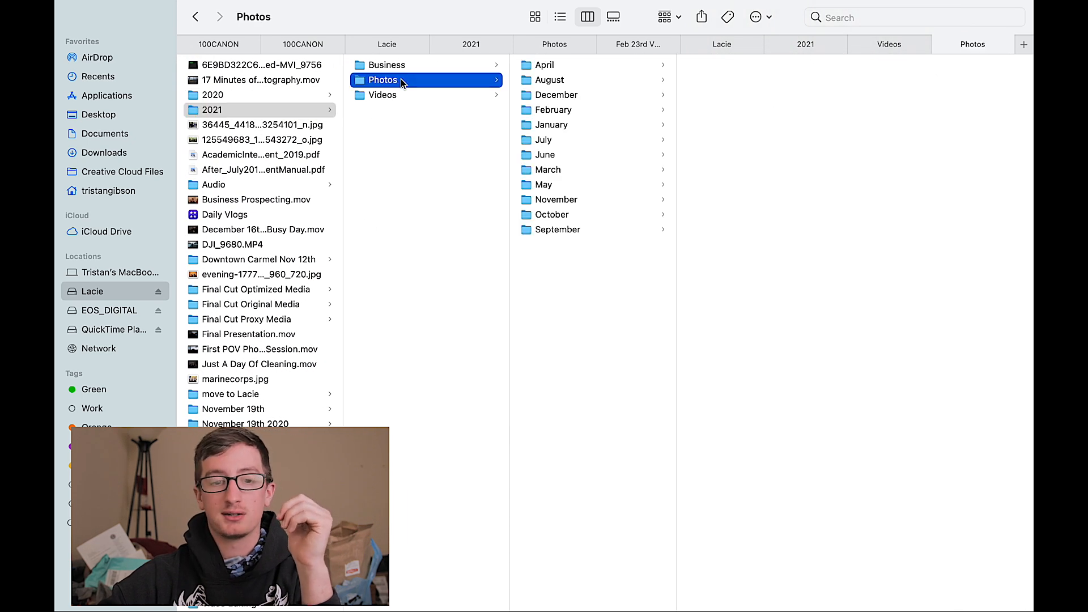
click(431, 66)
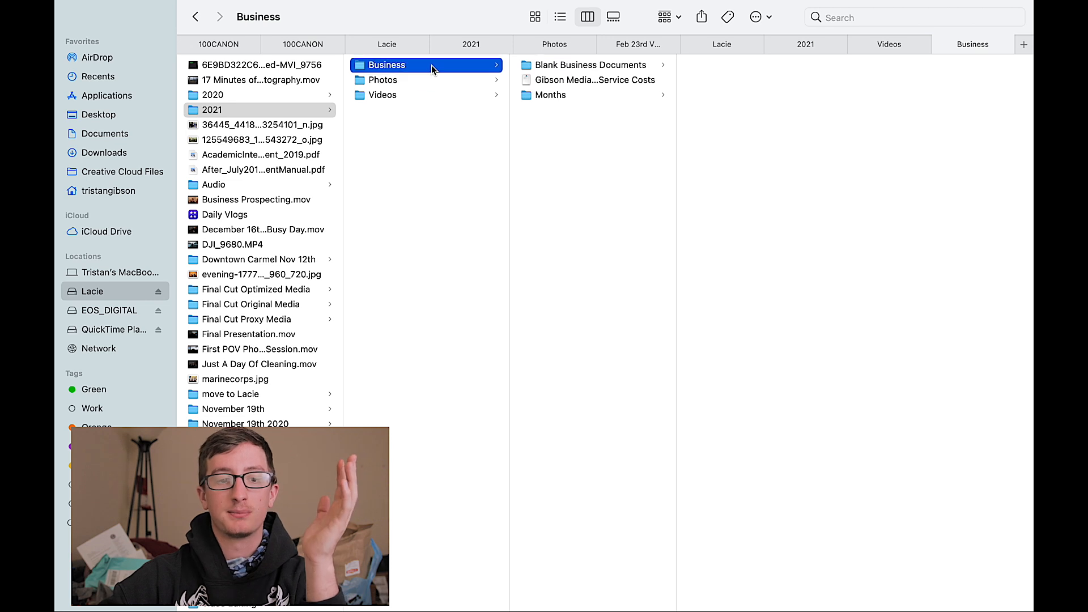
Close the first five open tabs: both 100CANON tabs and the first Lacie, 2021 and Photos tabs
click(184, 44)
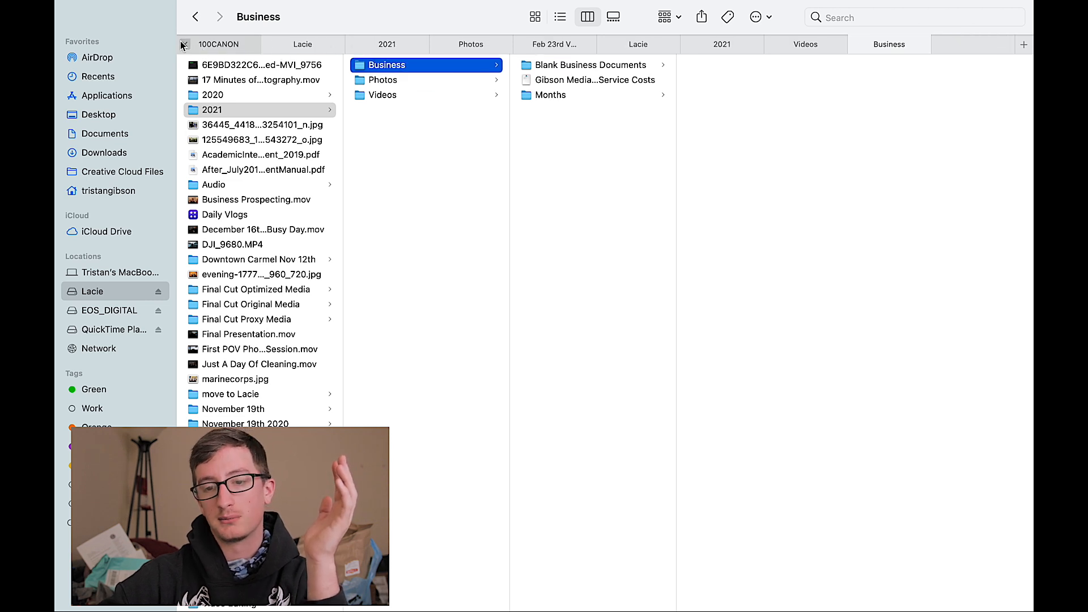
click(183, 45)
click(183, 44)
click(183, 44)
click(183, 44)
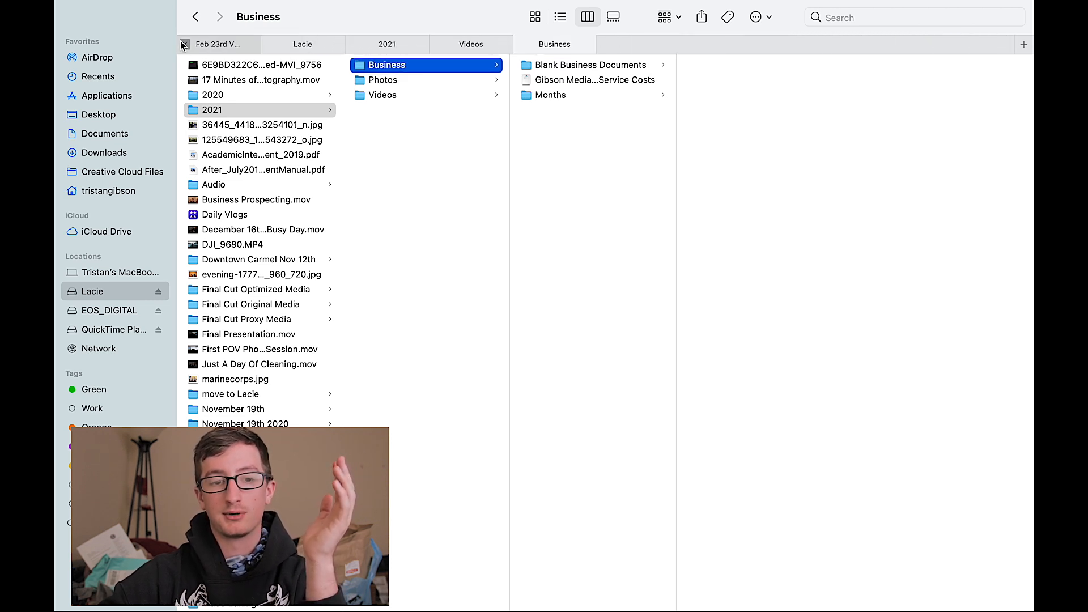
Close the four tabs ahead of Business: Feb 23rd V..., Lacie, 2021 and Videos
click(183, 45)
click(183, 44)
click(183, 44)
click(183, 44)
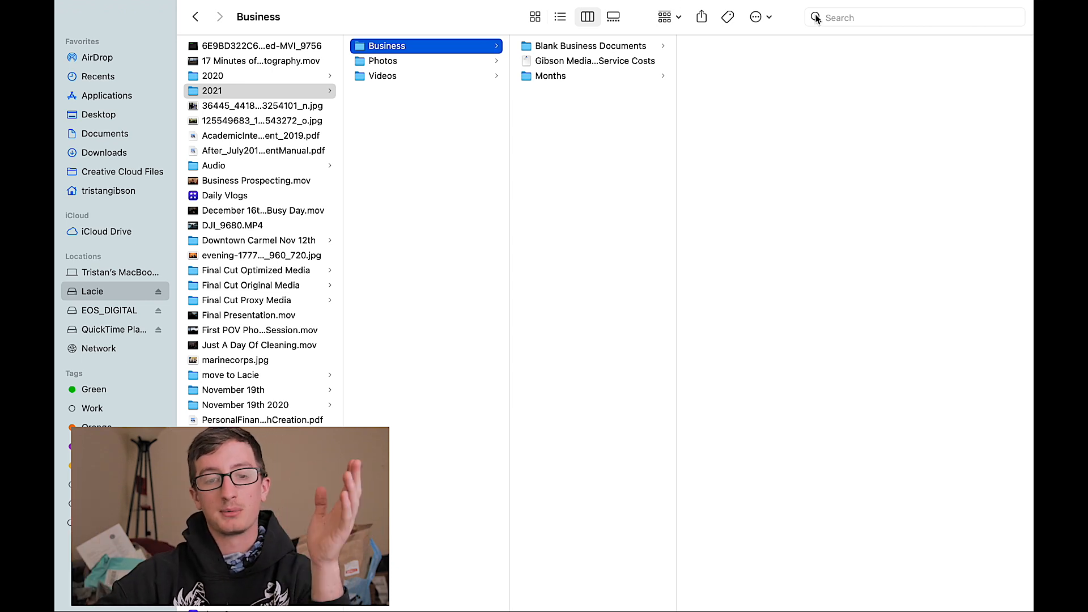
click(859, 18)
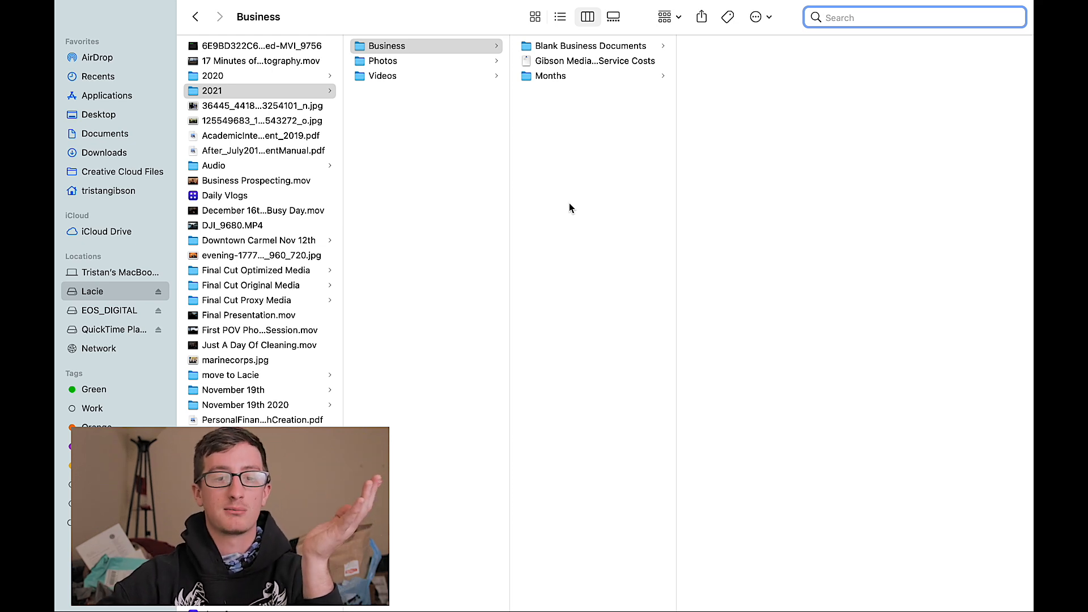
Browse the month folders under 2021 Photos and Videos, including March and January videos, and the 2020 Photos folder
click(450, 61)
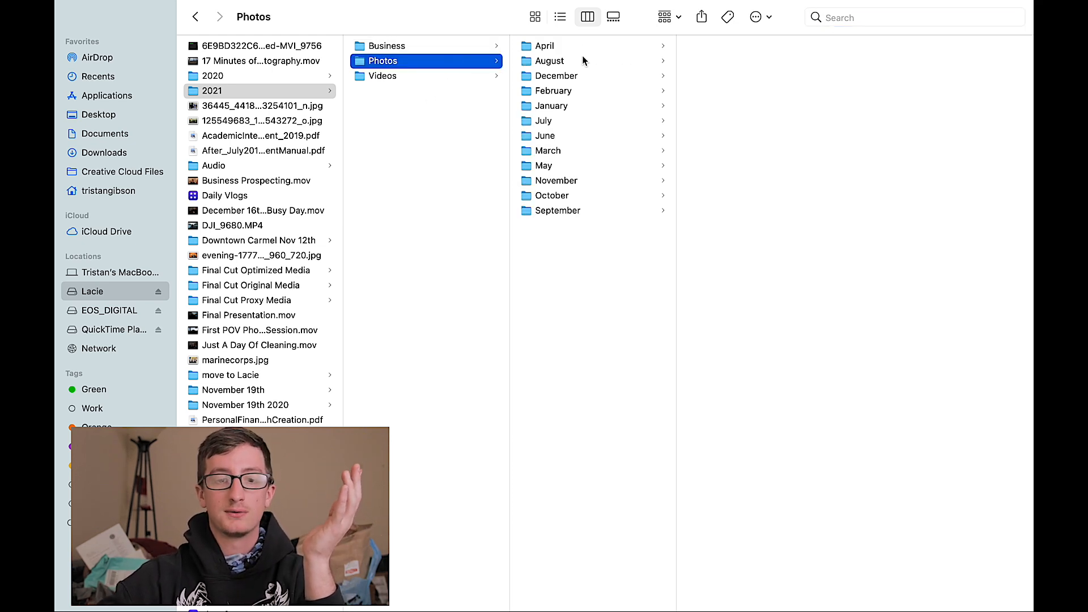
click(485, 76)
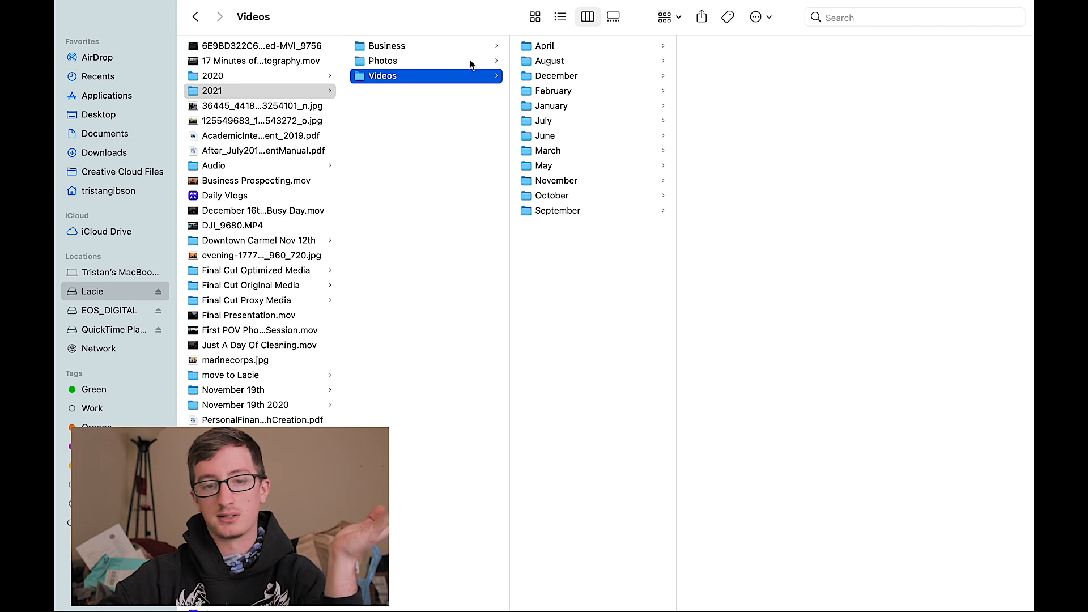
click(632, 150)
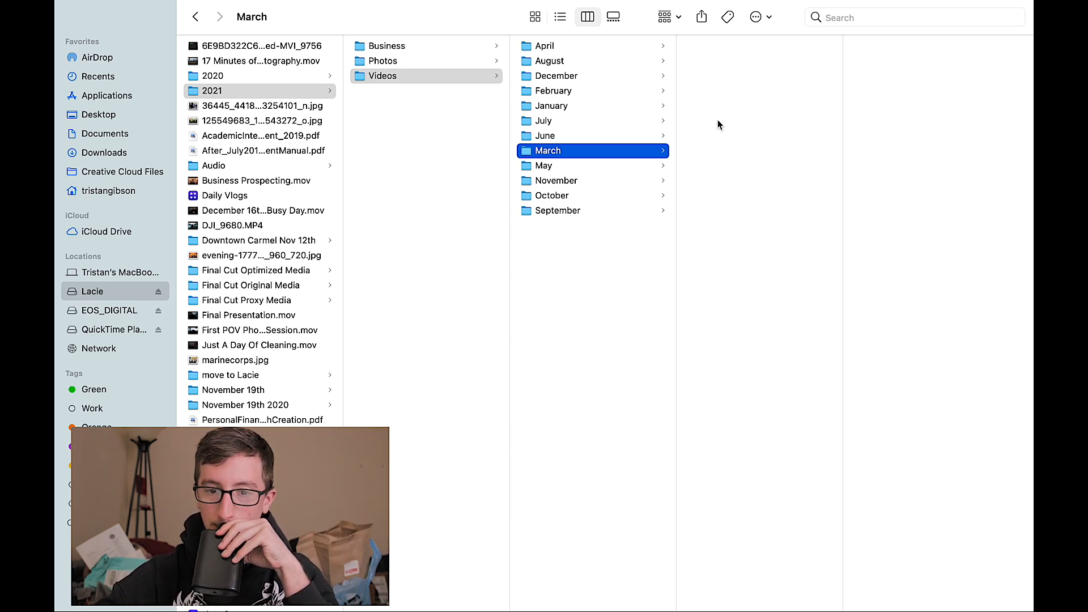
click(597, 106)
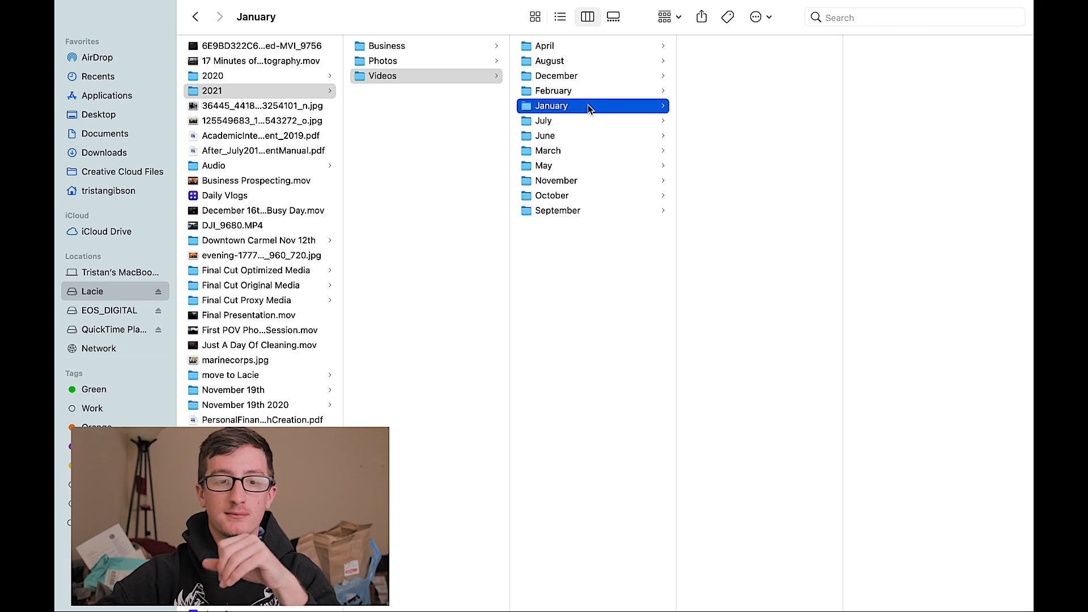
click(265, 75)
click(402, 62)
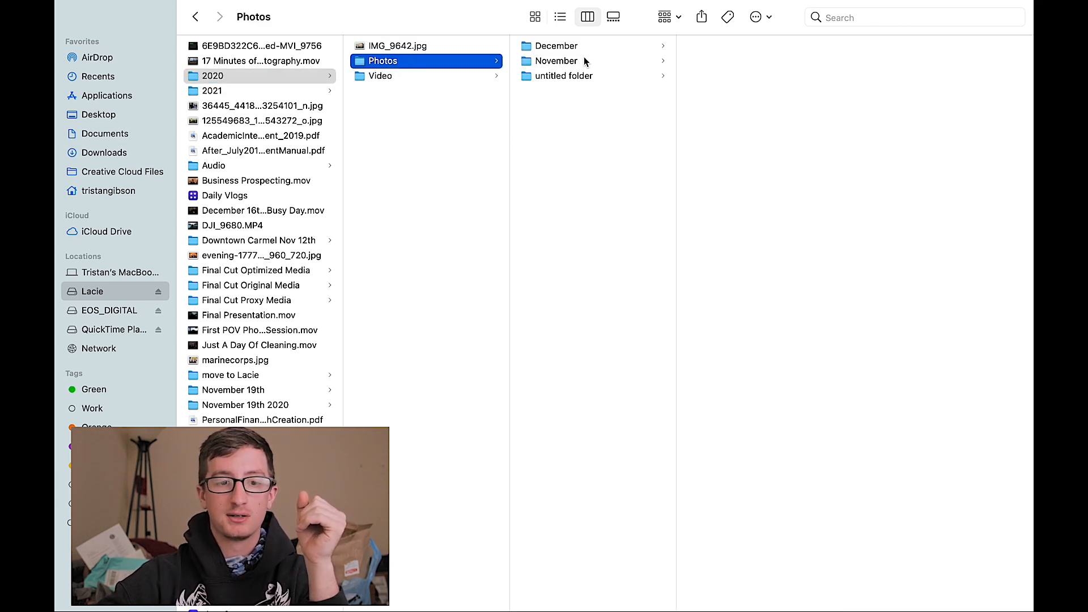
View the photos in the January 11th and January 26th folders under 2021 Photos
click(317, 104)
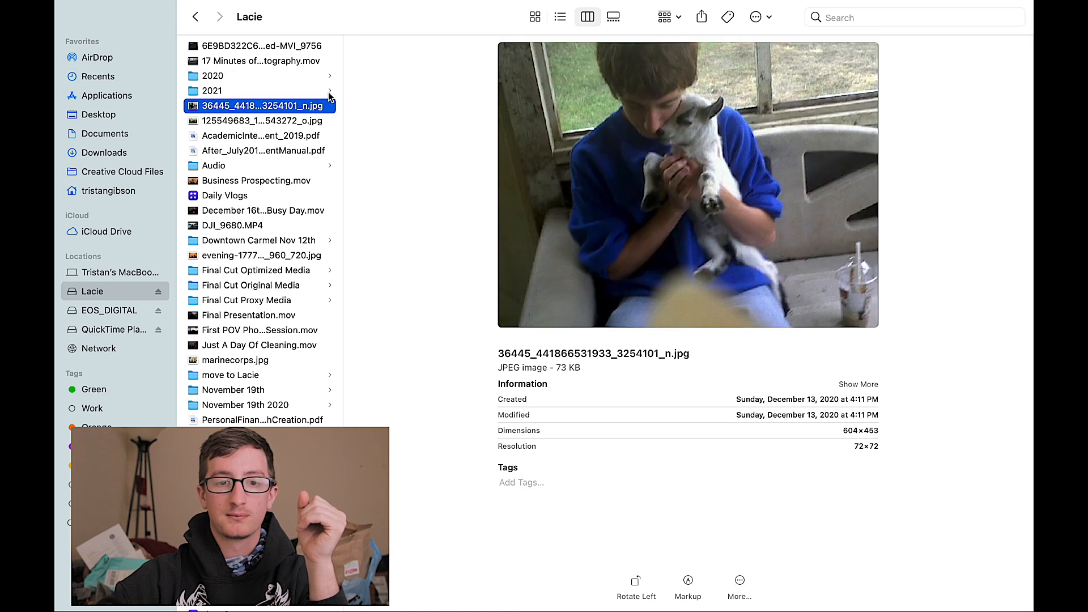
click(330, 94)
click(438, 62)
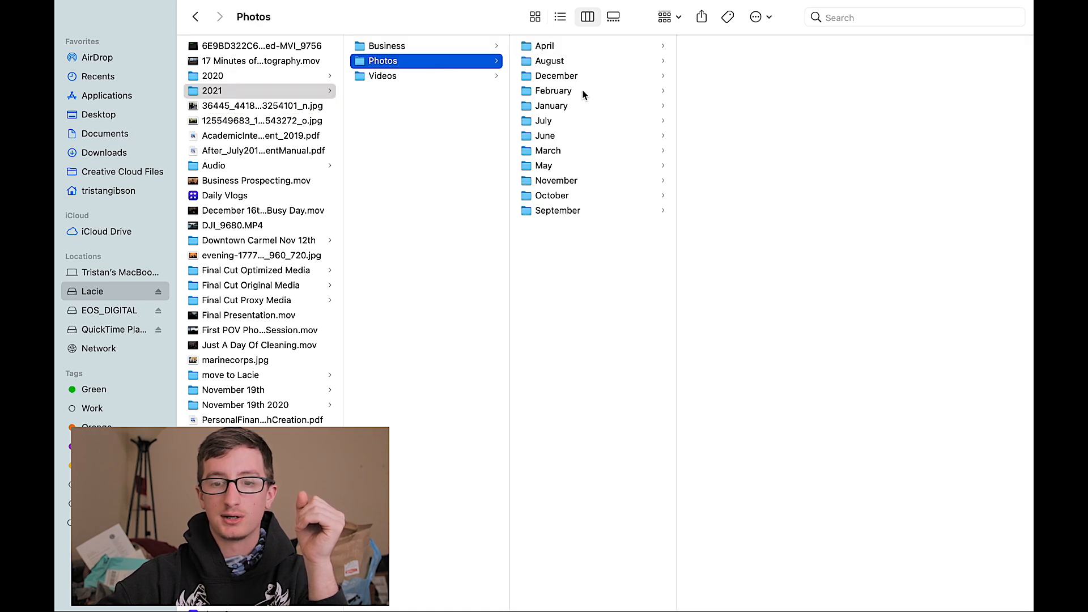
click(574, 109)
click(758, 48)
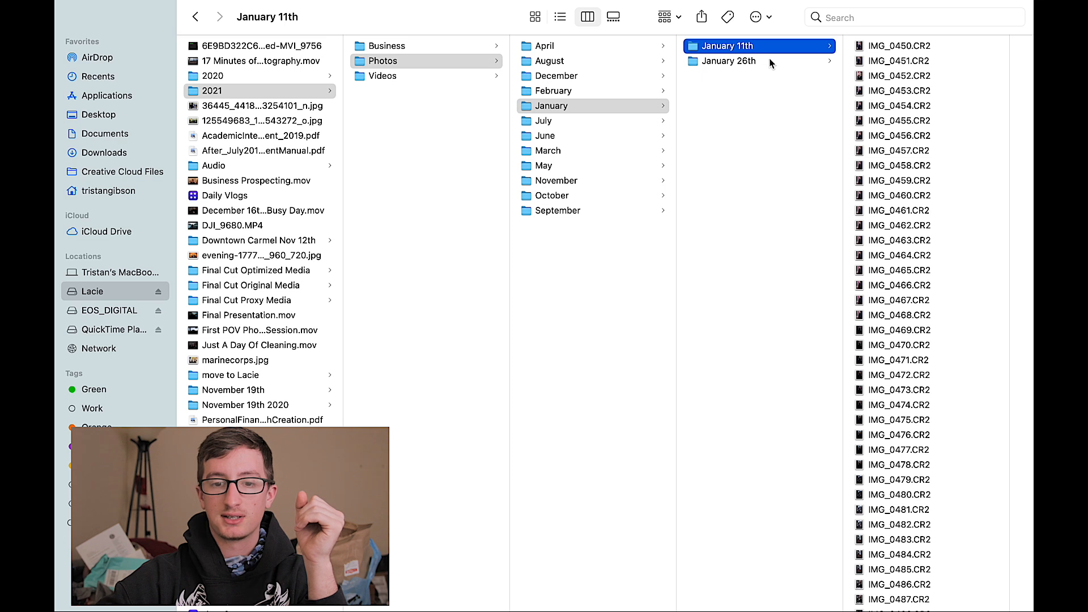
click(771, 62)
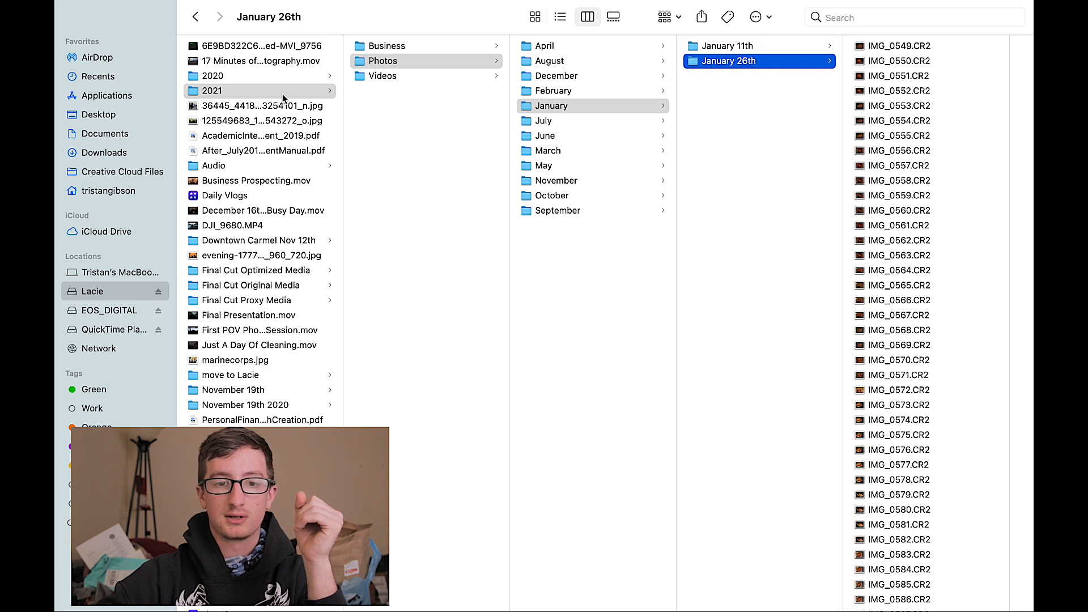
View the December 14th, December 15th and December 8th folders under 2020 Photos
click(294, 78)
click(476, 61)
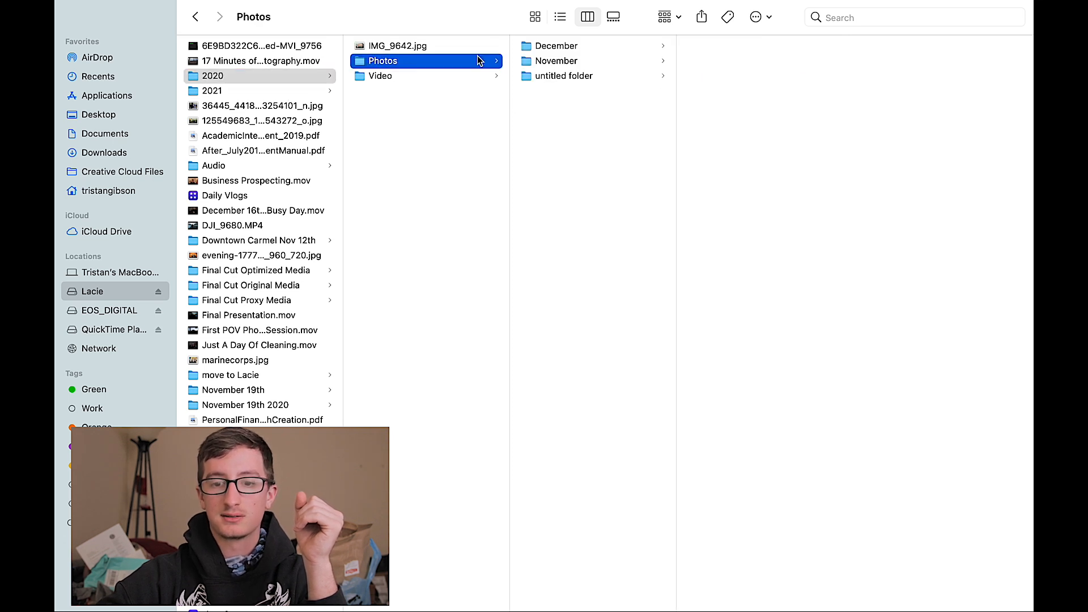
click(584, 46)
click(733, 90)
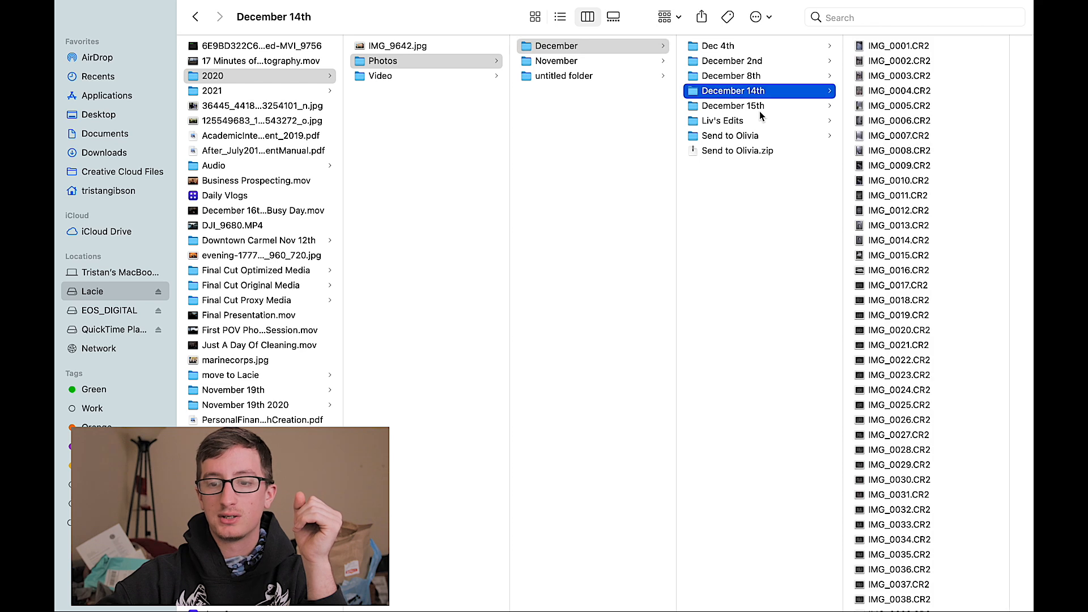
click(762, 108)
click(885, 46)
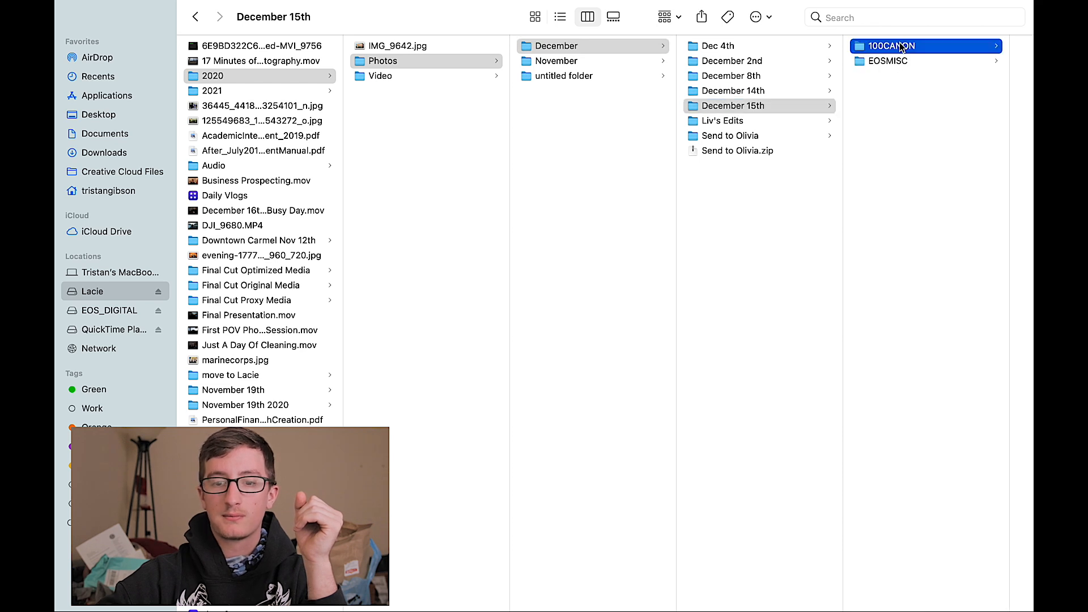
click(621, 77)
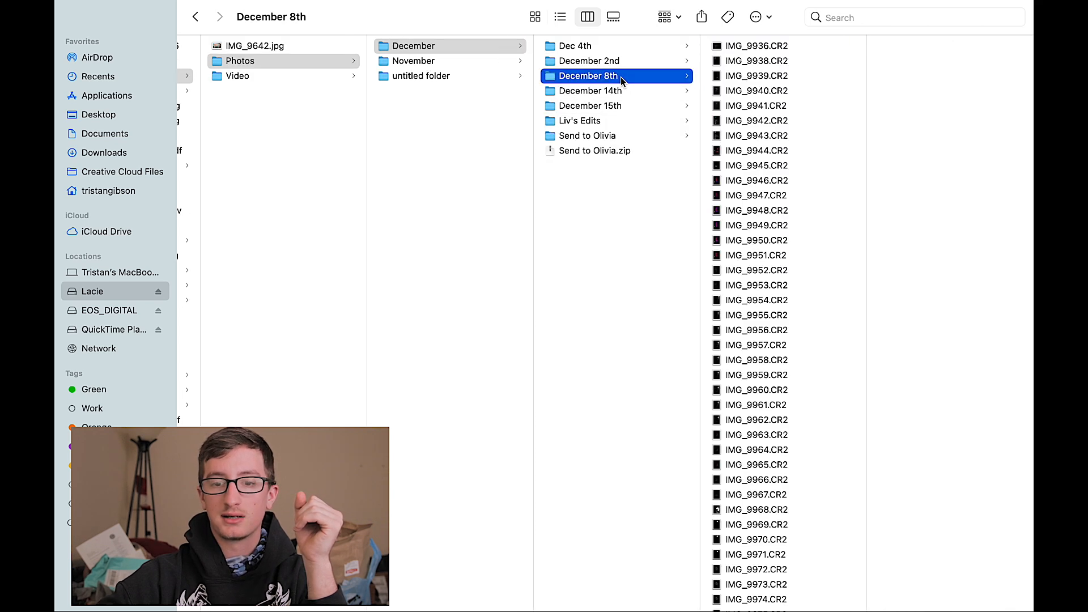
View the Canon 80D, EOS RP and Instagram subfolders of the December 2nd folder
click(636, 62)
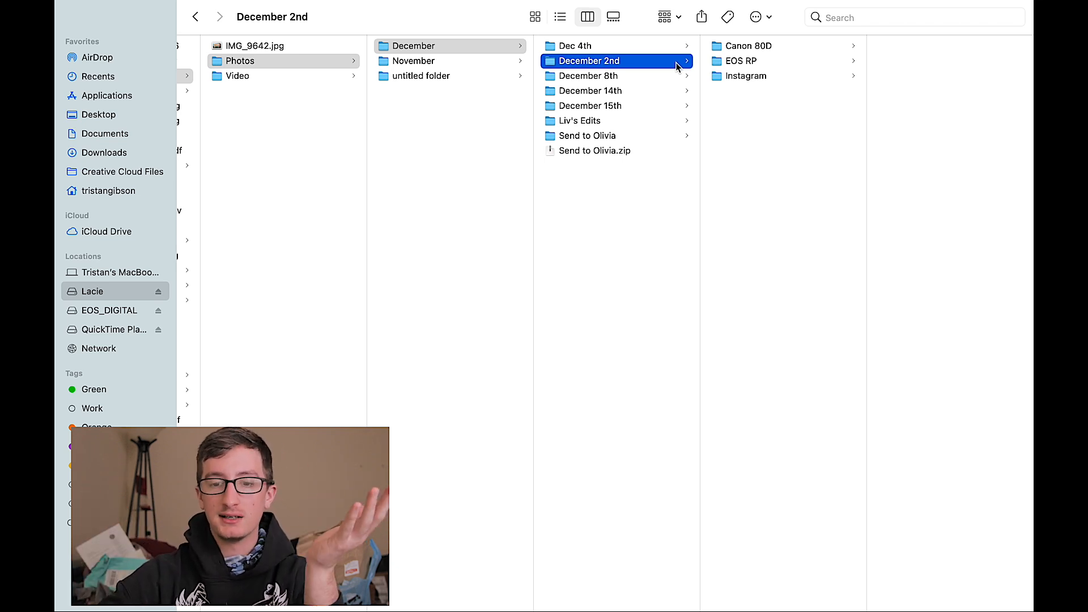
click(774, 46)
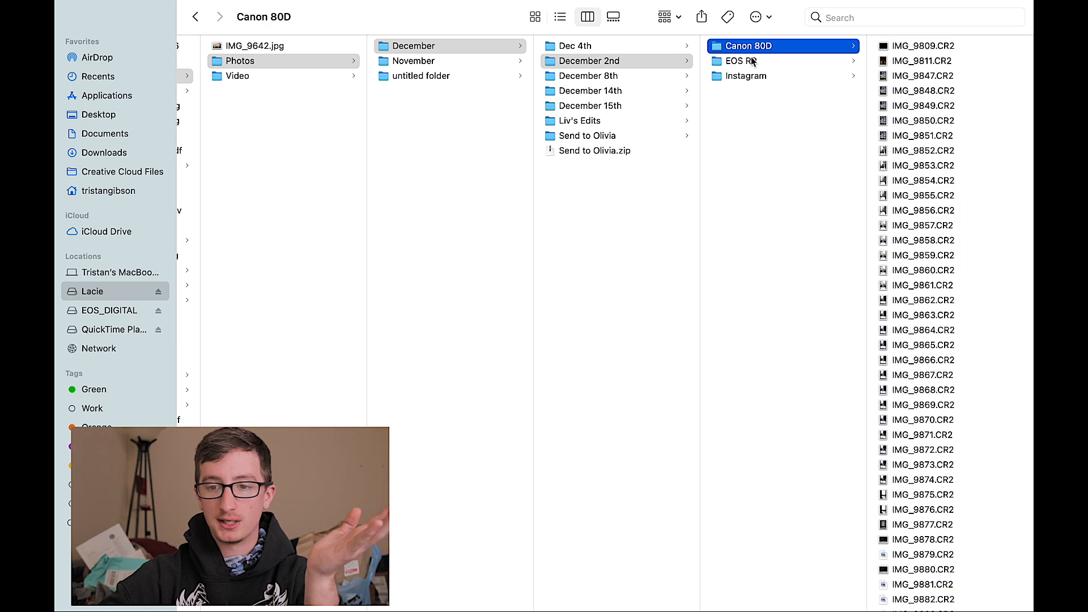
click(752, 62)
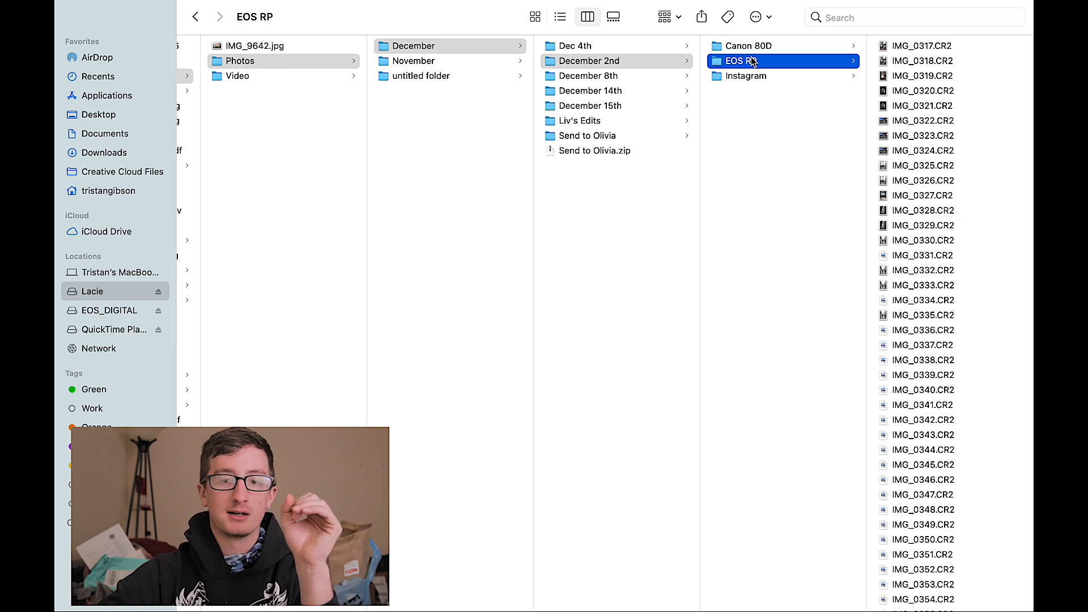
click(747, 76)
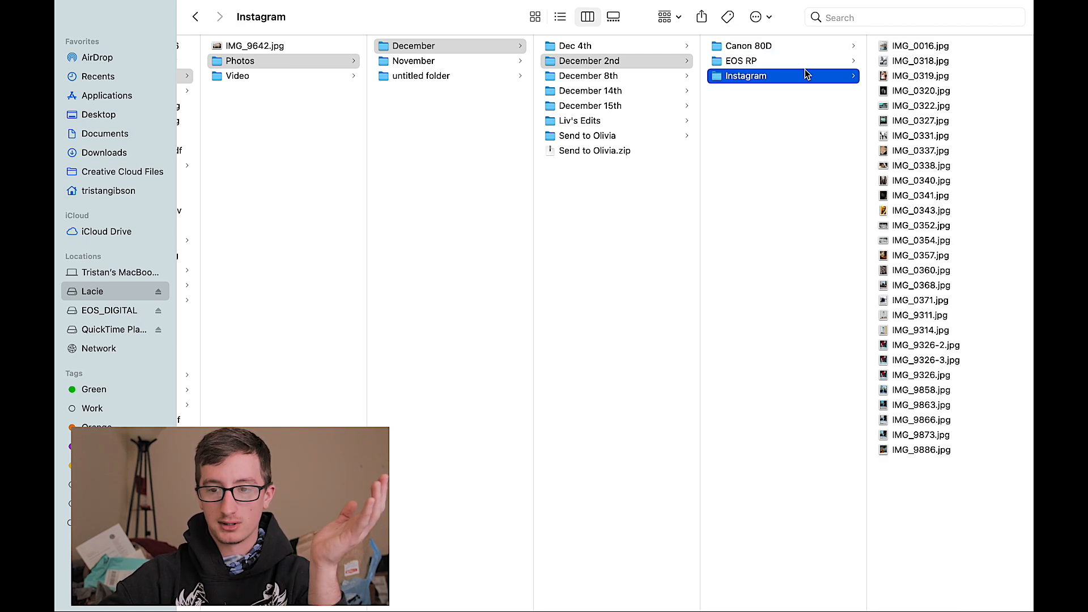
Preview the JPG photos in the Instagram folder one after another, from IMG_0016.jpg to IMG_0340.jpg
click(909, 47)
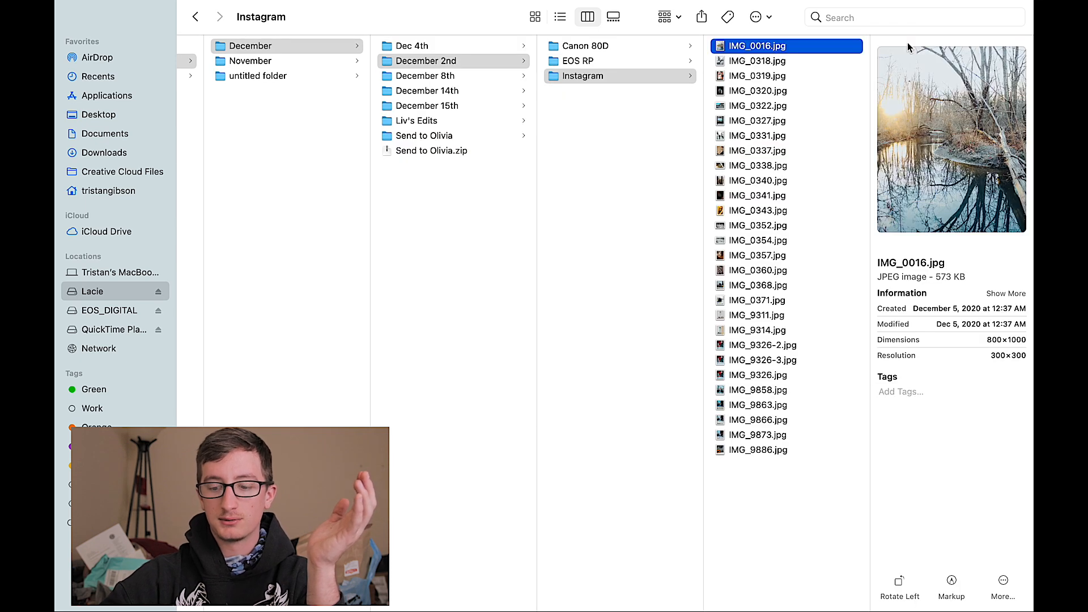
key(Down)
key(Down)
key(Down)
key(Down)
key(Down)
key(Down)
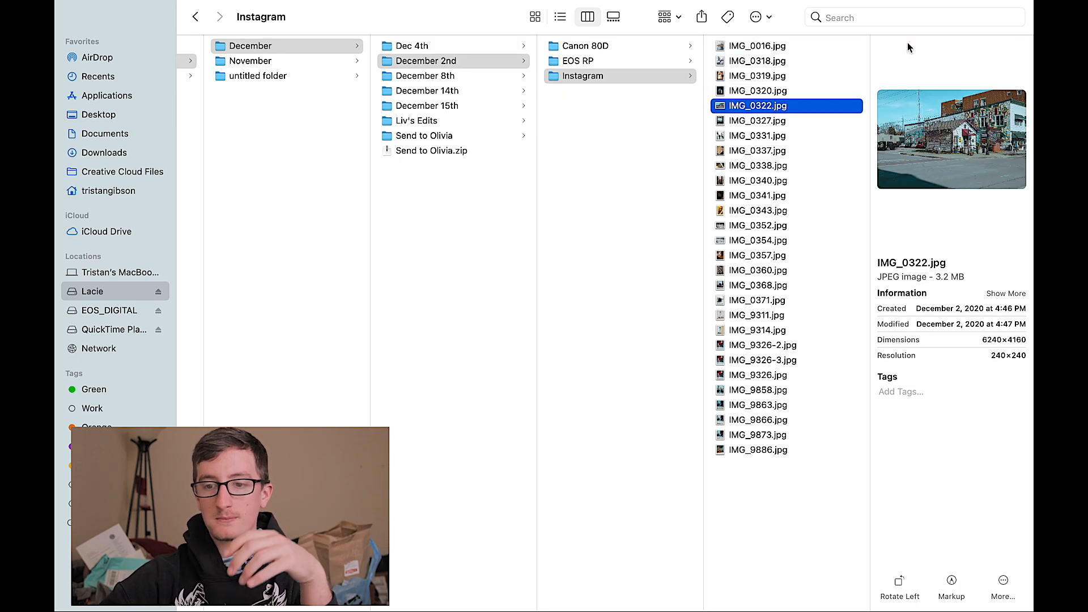
key(Down)
key(Down)
key(Down)
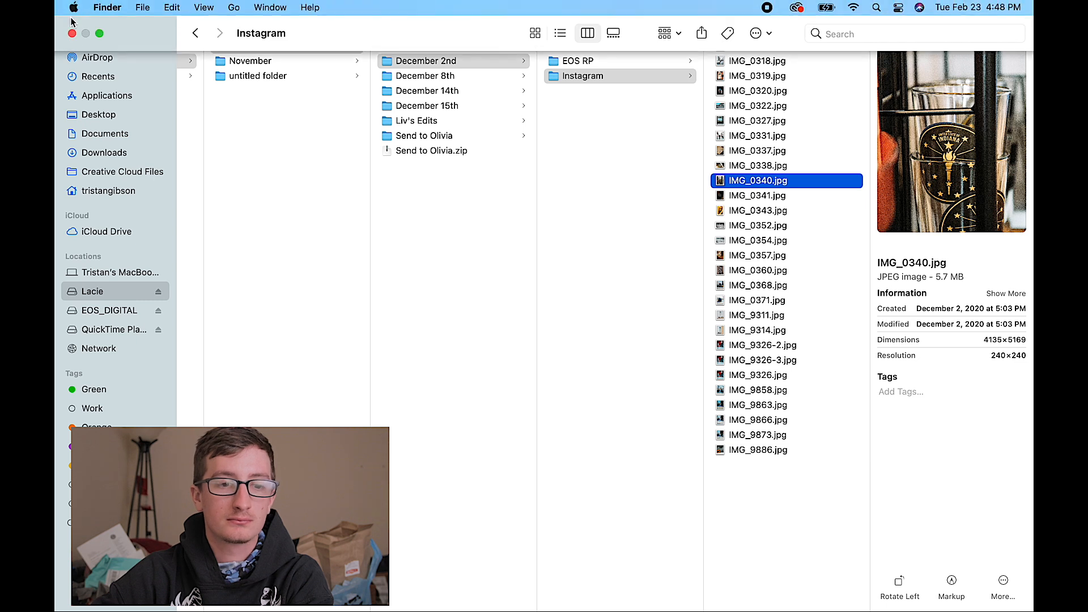
Close the Finder window and launch Adobe Lightroom Classic
click(73, 33)
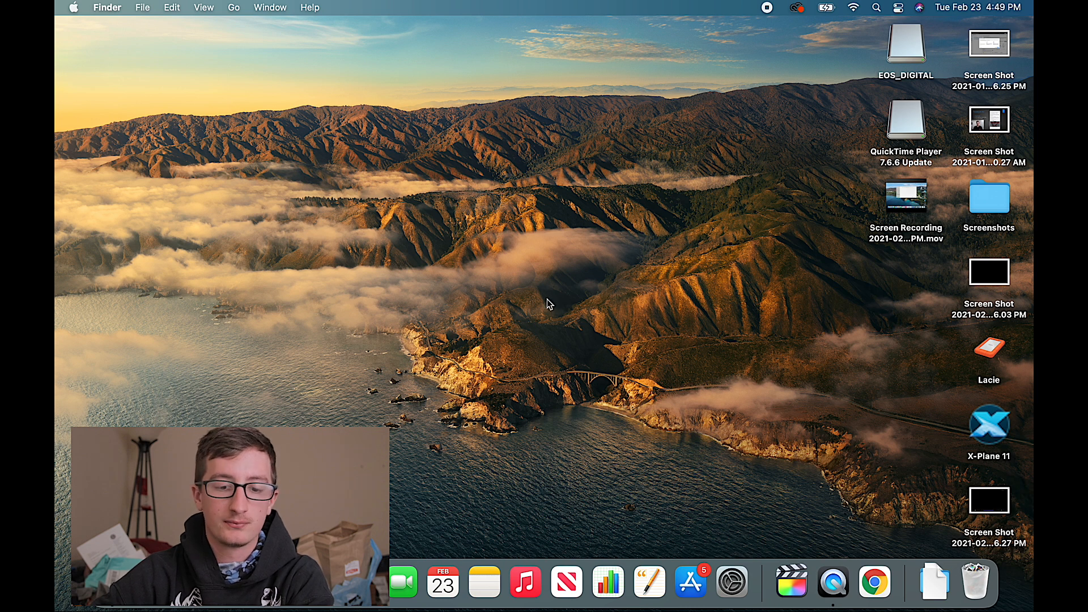
click(154, 582)
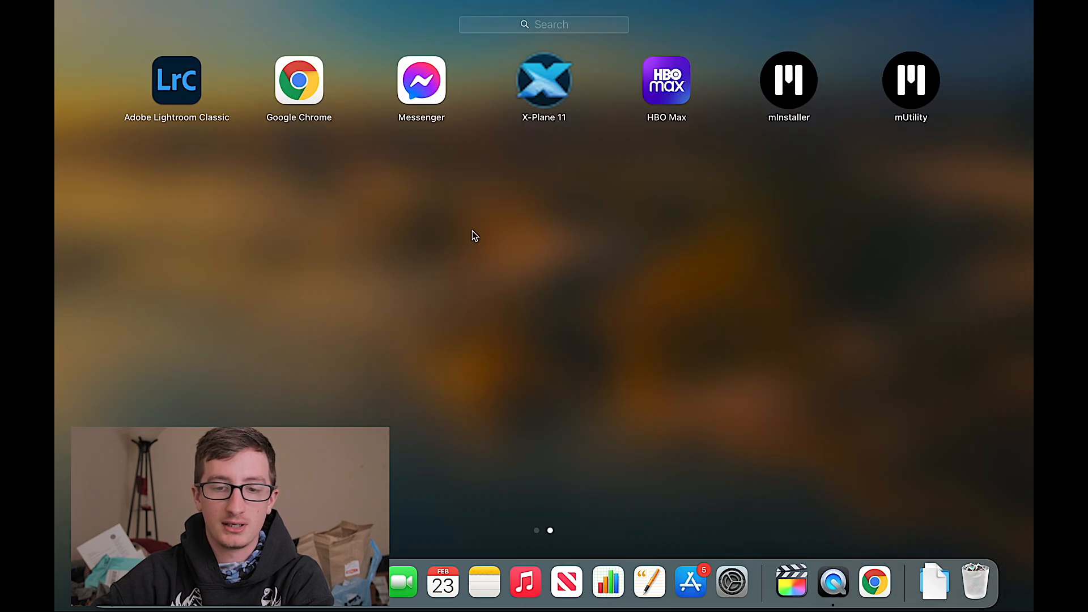
scroll(473, 230, left, 5)
scroll(472, 231, right, 5)
scroll(472, 231, left, 5)
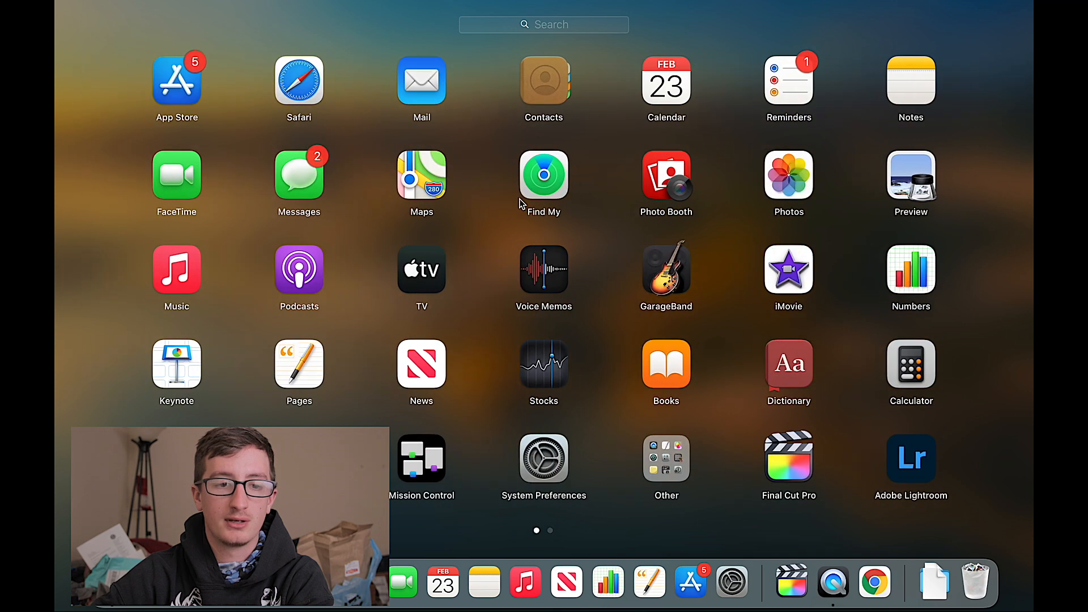
scroll(518, 202, right, 5)
click(188, 94)
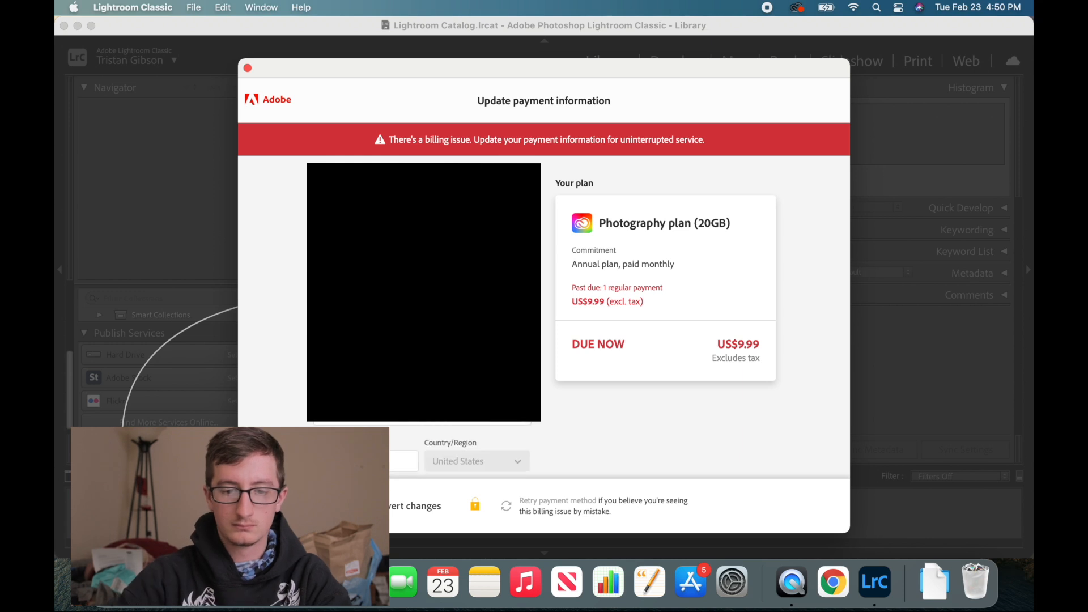
Try to submit the card payment information for the past-due Photography plan (20GB)
click(422, 423)
scroll(581, 306, down, 4)
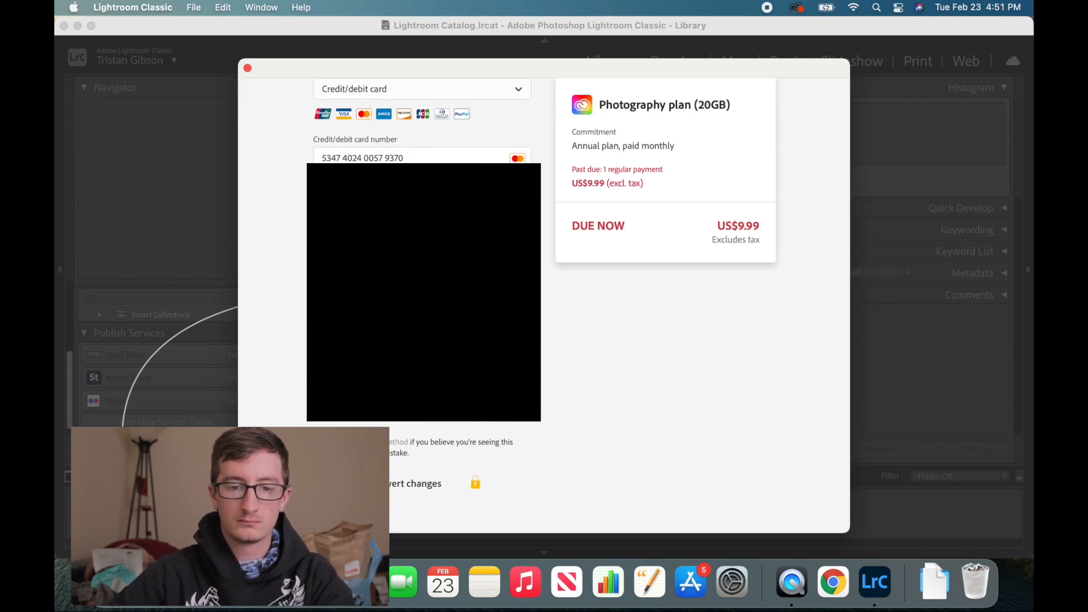
click(516, 486)
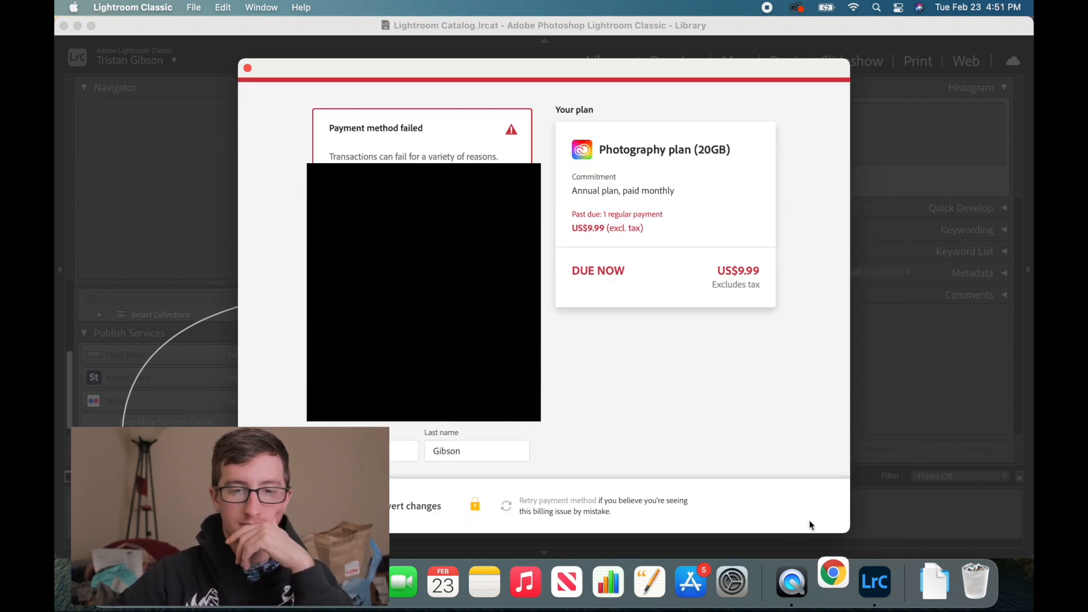
Switch to Safari and open the Huntington online banking website
click(833, 582)
text(huntington.com)
key(Return)
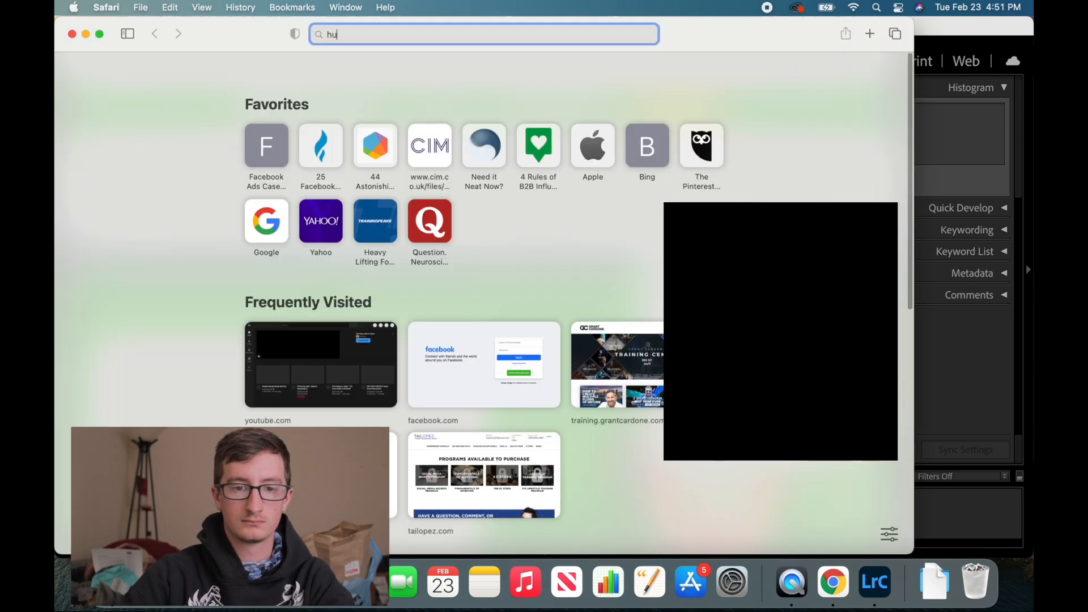
key(Return)
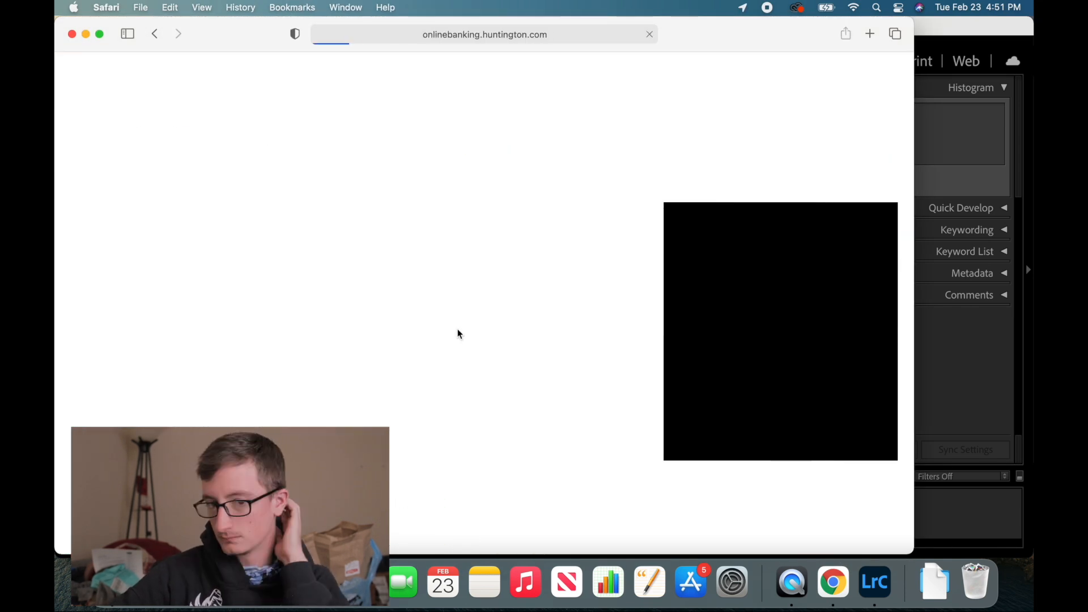
Log in to Huntington online banking and open the Transfer Funds page
click(506, 295)
click(505, 321)
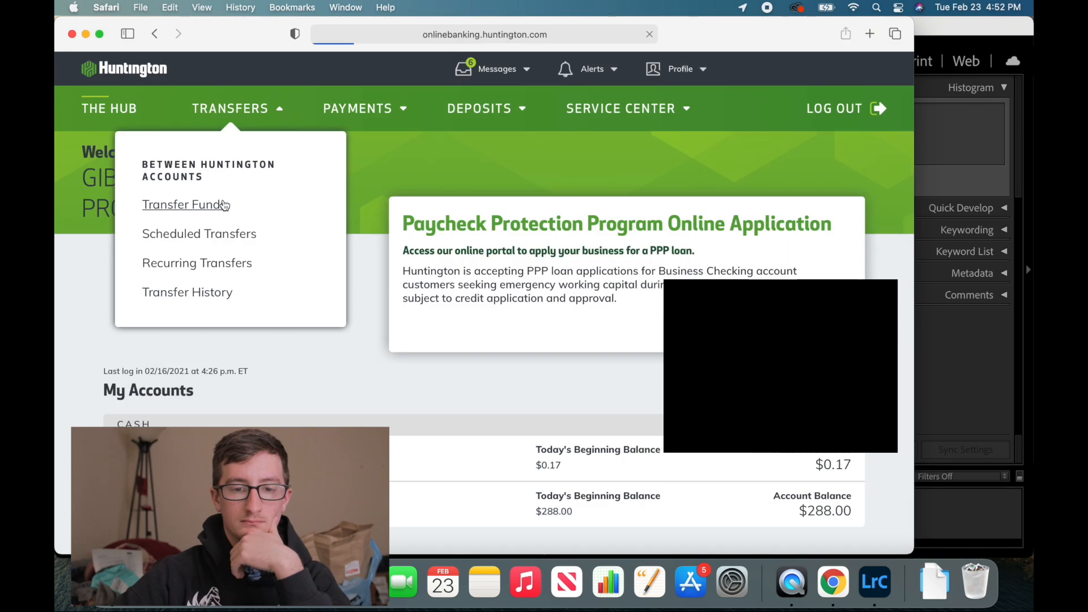
click(209, 204)
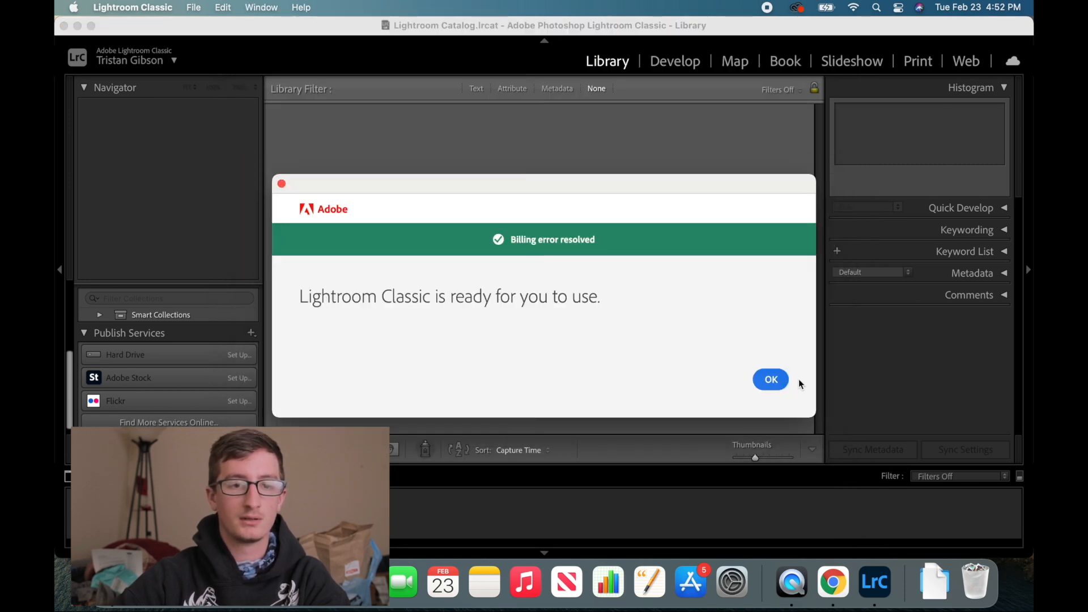
Dismiss Lightroom Classic's billing notice, start a photo and video import, and allow access to files on a removable volume
click(780, 377)
click(205, 7)
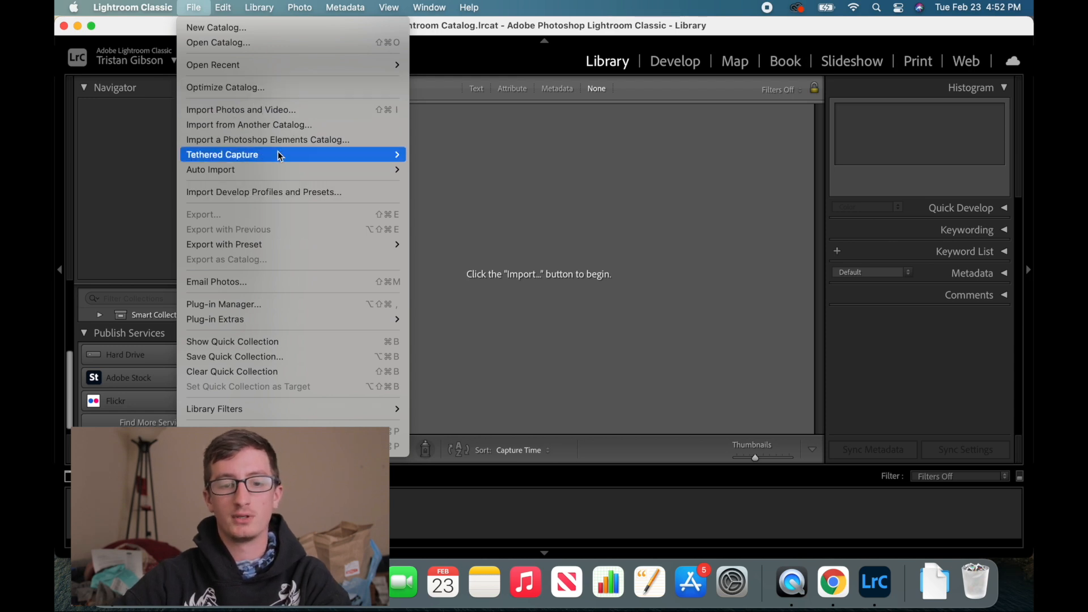
click(278, 112)
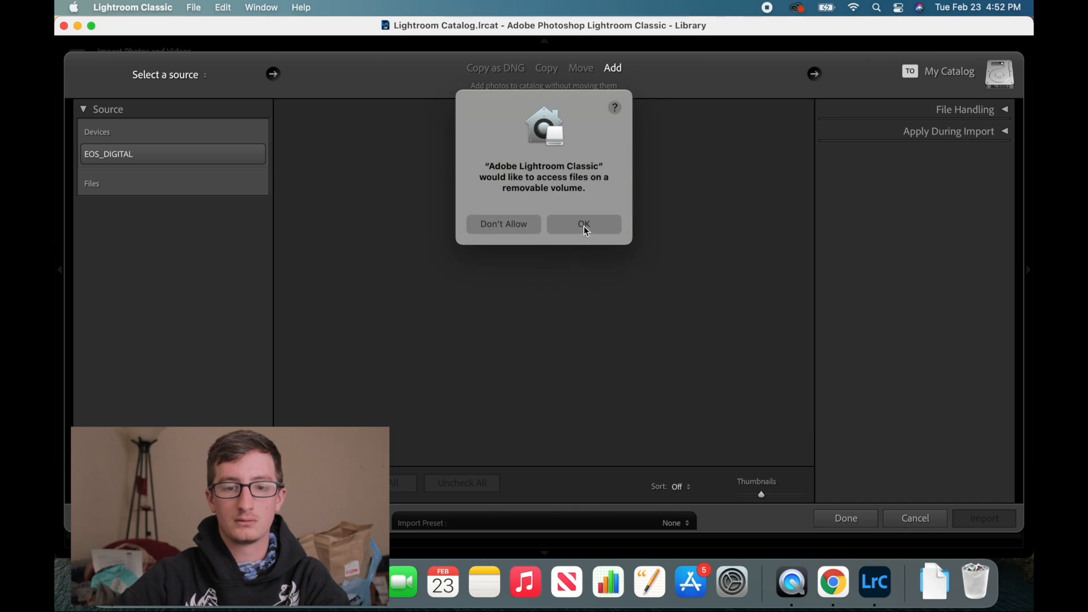
click(585, 225)
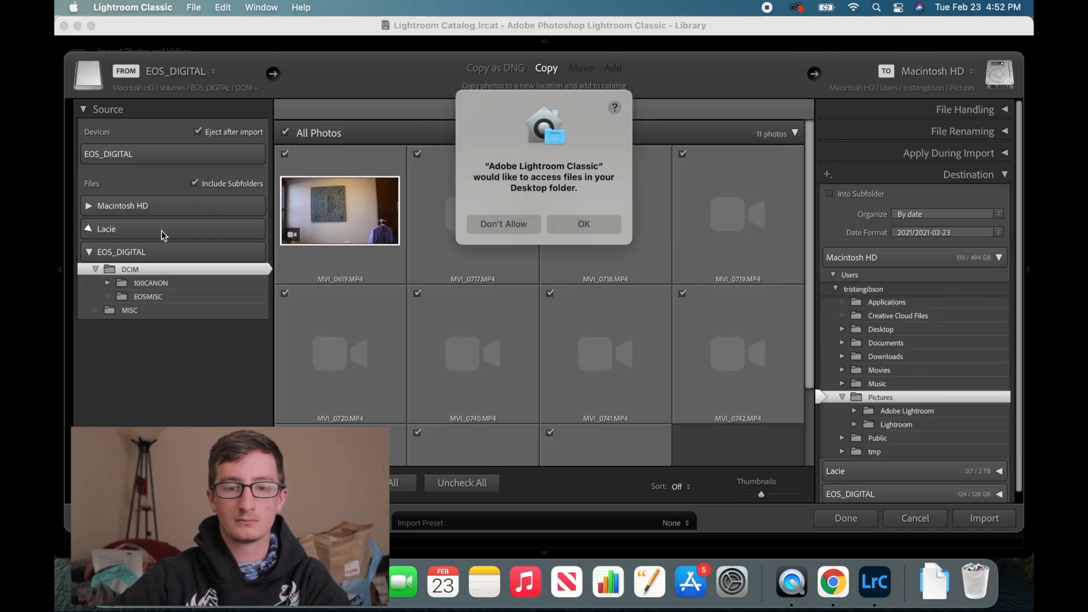
Expand the Lacie drive's 2021 folder as the import source, allowing access to the Desktop, Documents and Downloads folders
click(162, 230)
click(576, 226)
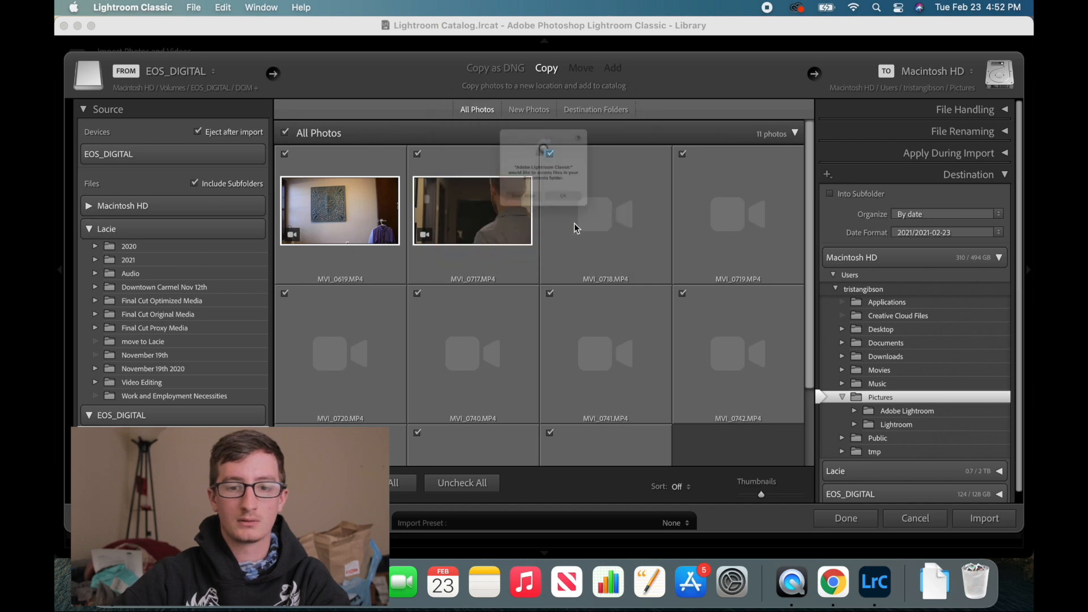
click(602, 229)
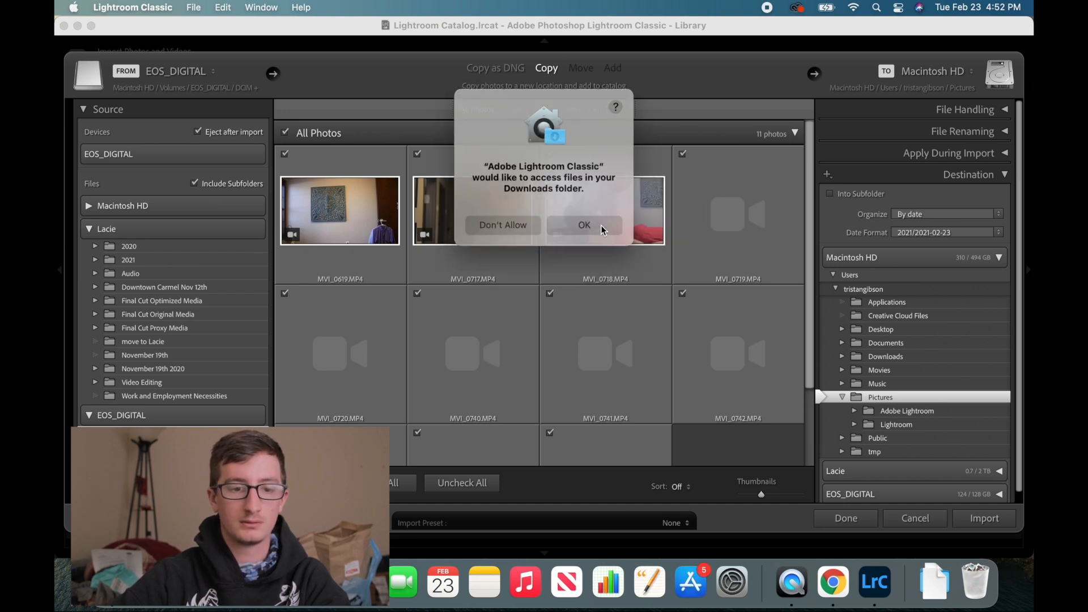
click(610, 225)
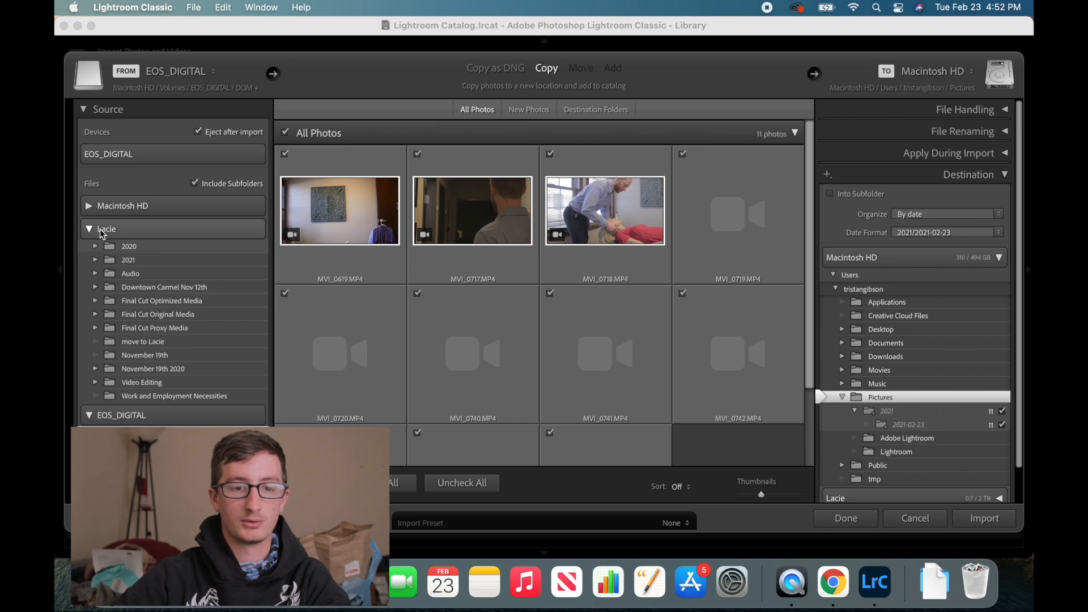
click(136, 261)
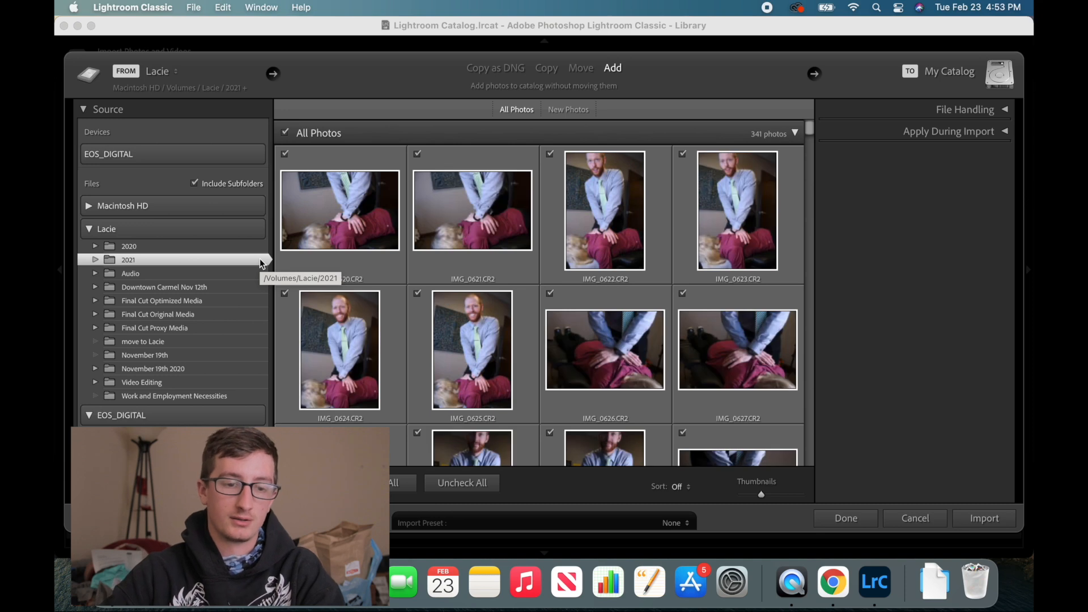
click(95, 260)
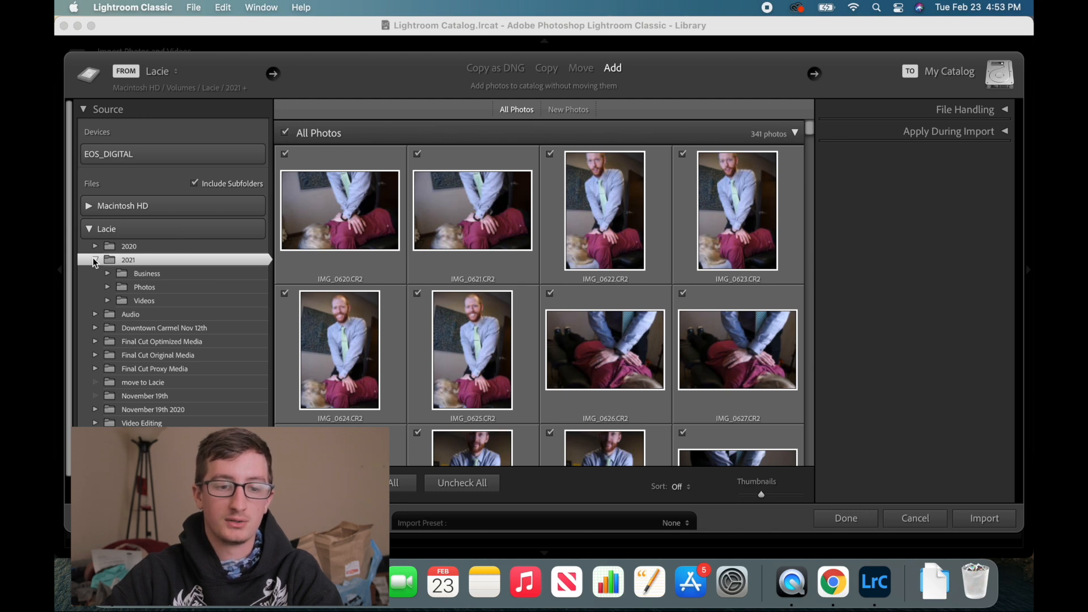
Preview the February 22nd folder under Lacie's 2021 Videos for February, and collapse the Videos folder
click(107, 301)
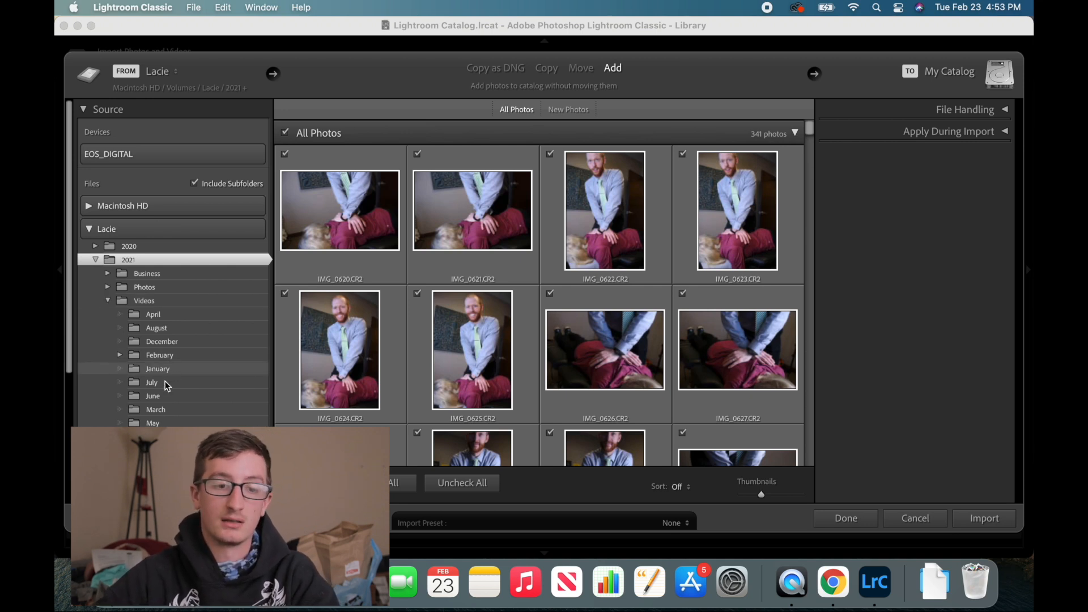
click(120, 355)
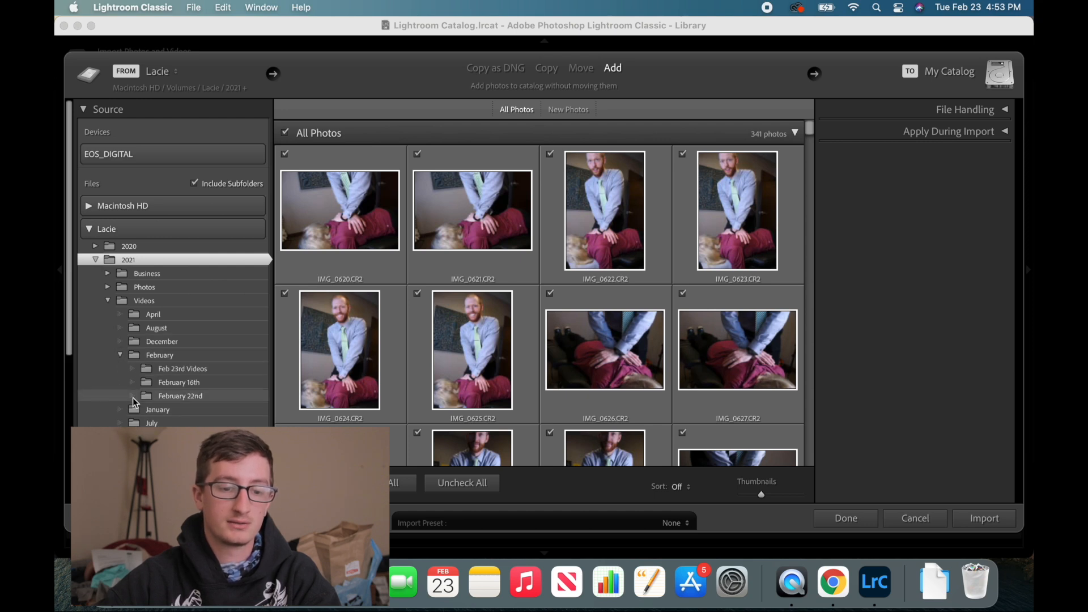
click(171, 398)
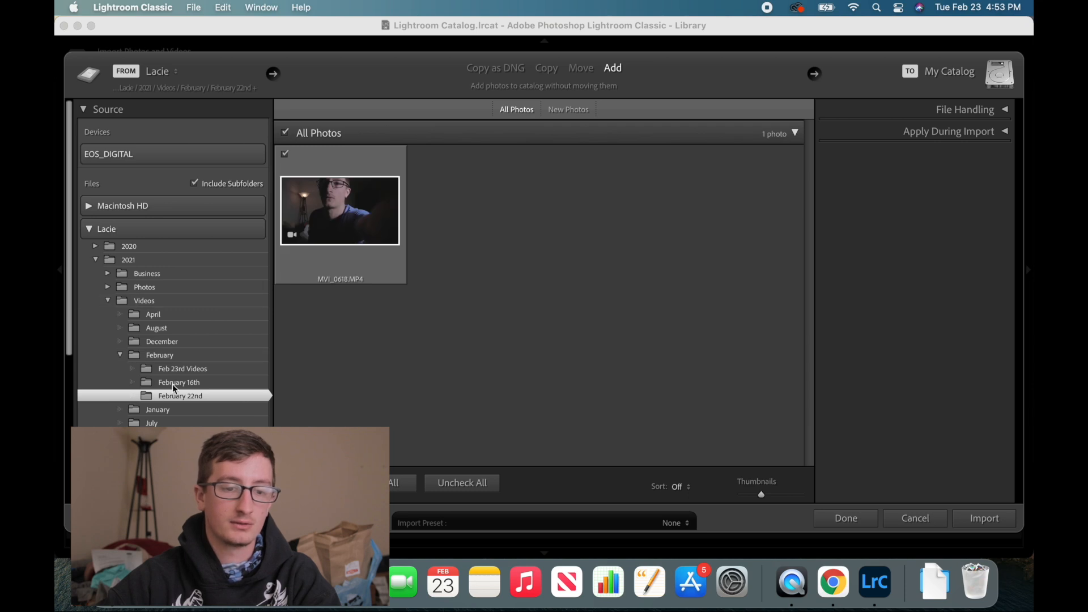
click(108, 301)
Add the February 23rd photos from Lacie's 2021/Photos/February folder to the catalog and open the first photo enlarged
click(107, 287)
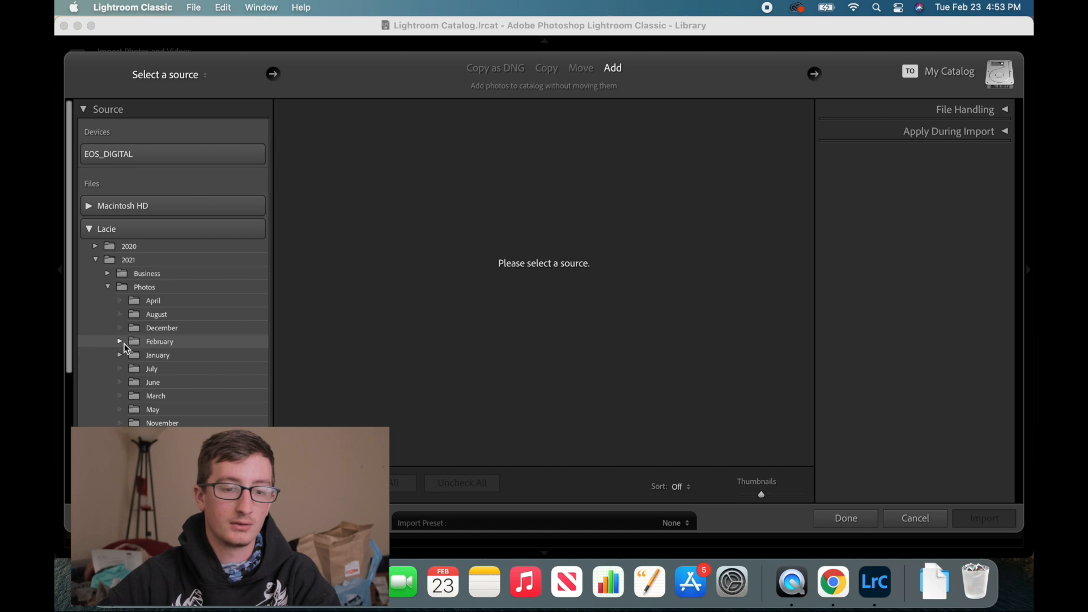
click(123, 342)
click(154, 356)
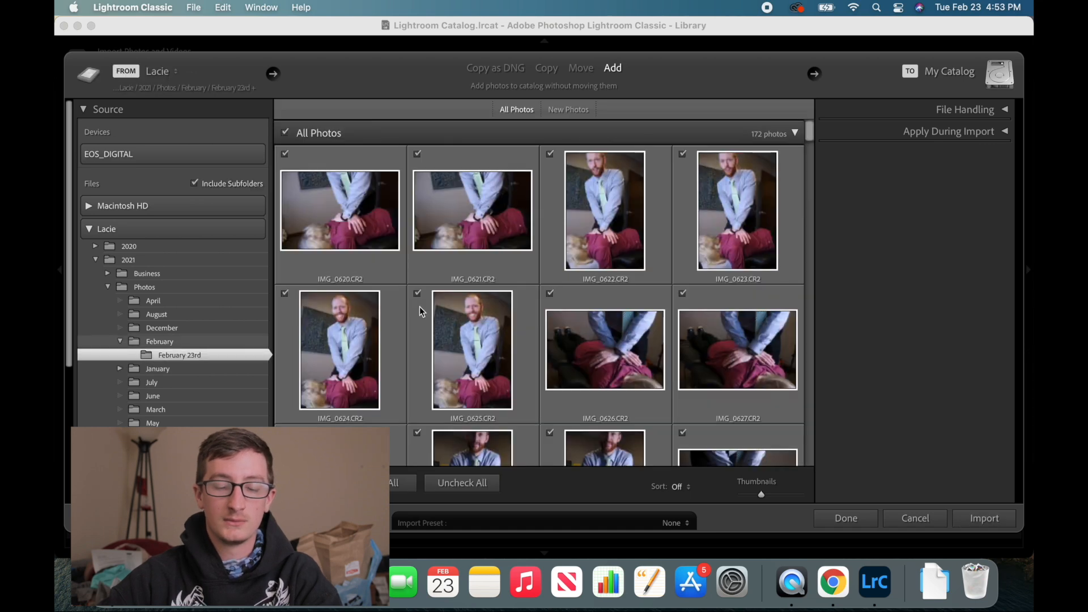
scroll(576, 221, down, 5)
scroll(576, 221, up, 5)
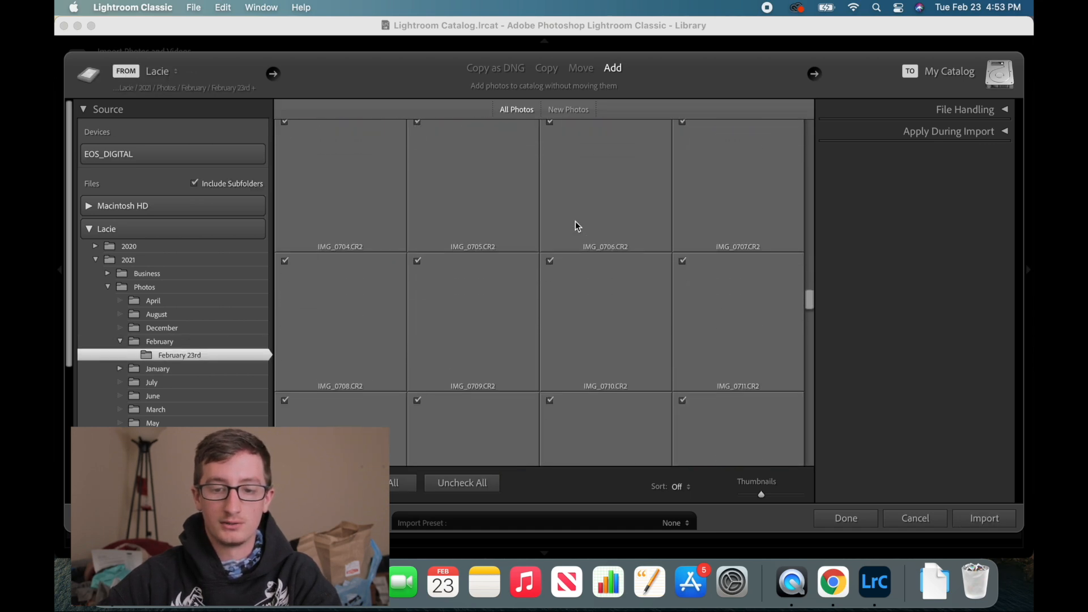
scroll(575, 222, up, 10)
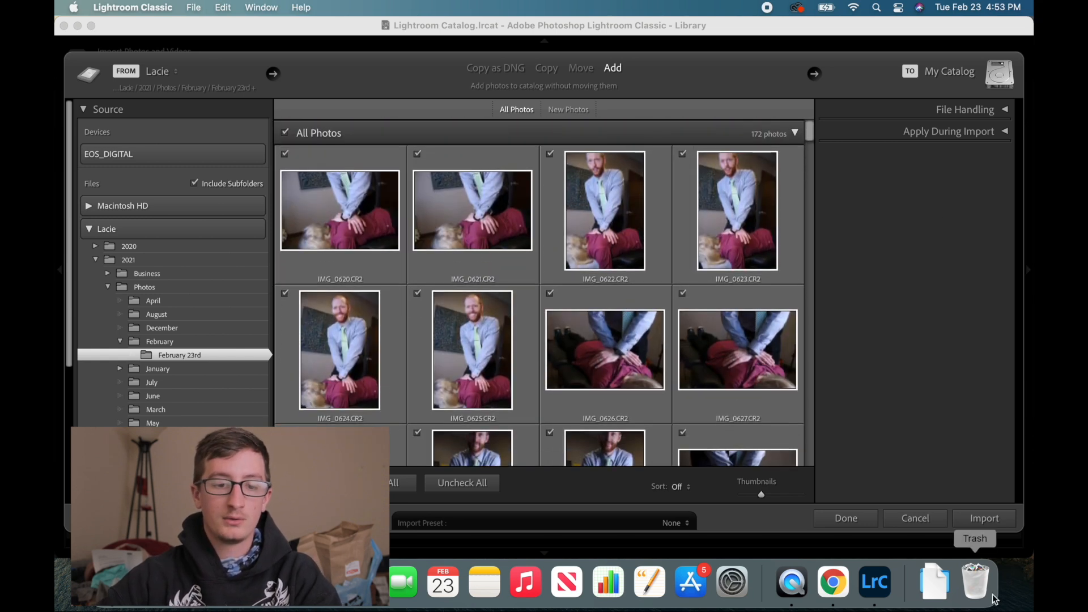
click(998, 521)
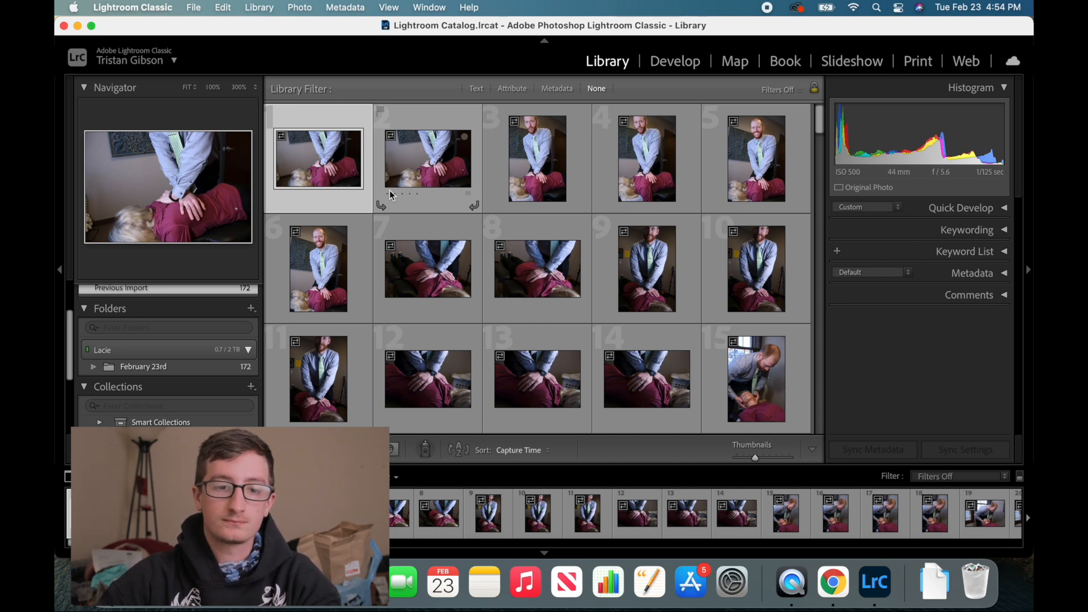
double_click(320, 164)
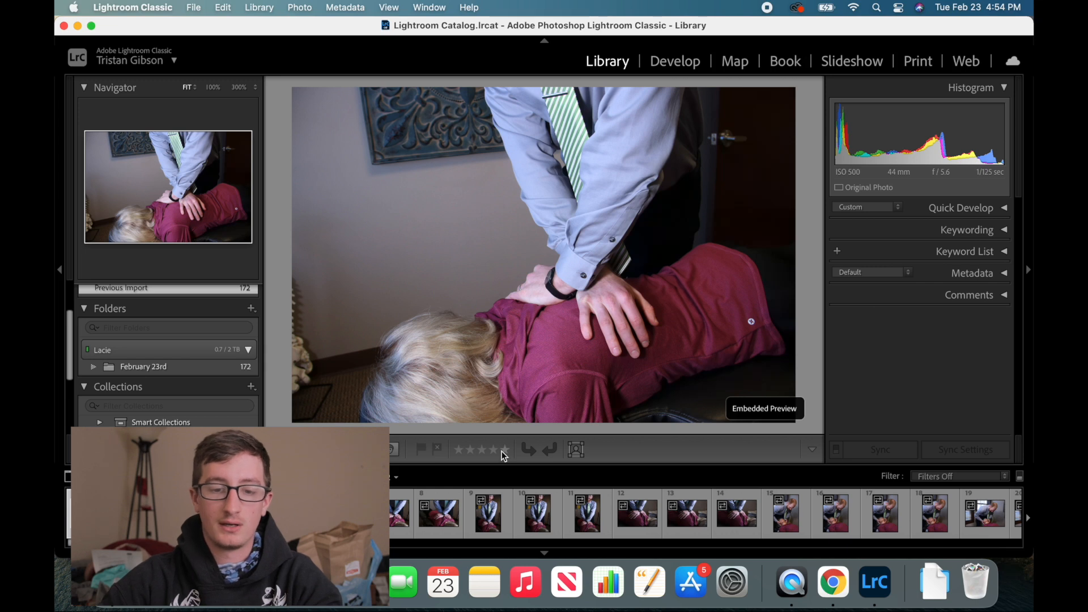
Try out a five-star rating on the first photo, clear it, and return the photo to fit view
key(4)
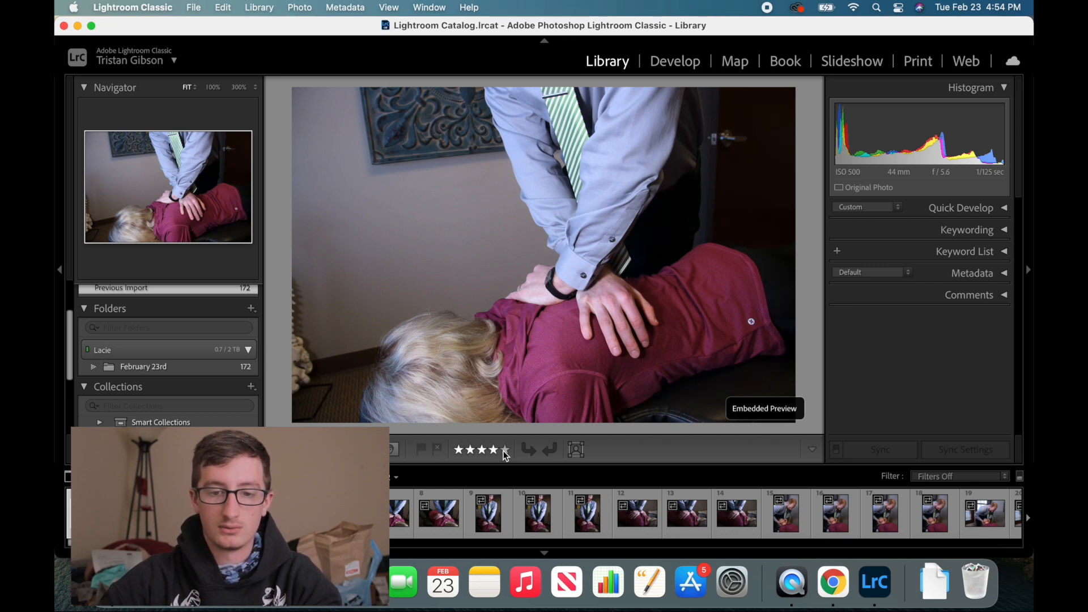
key(0)
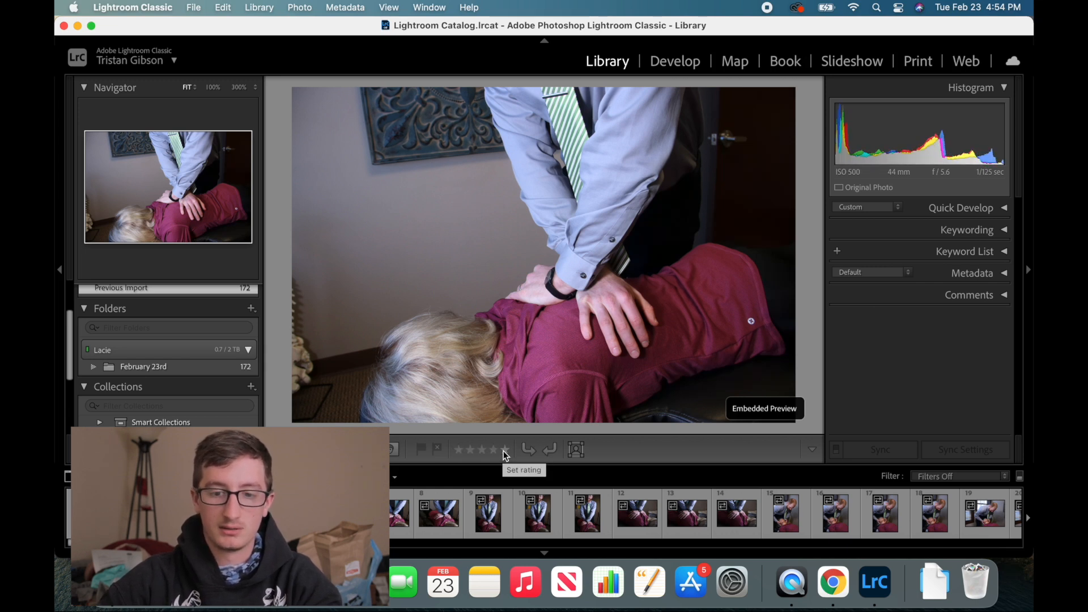
click(504, 450)
click(504, 450)
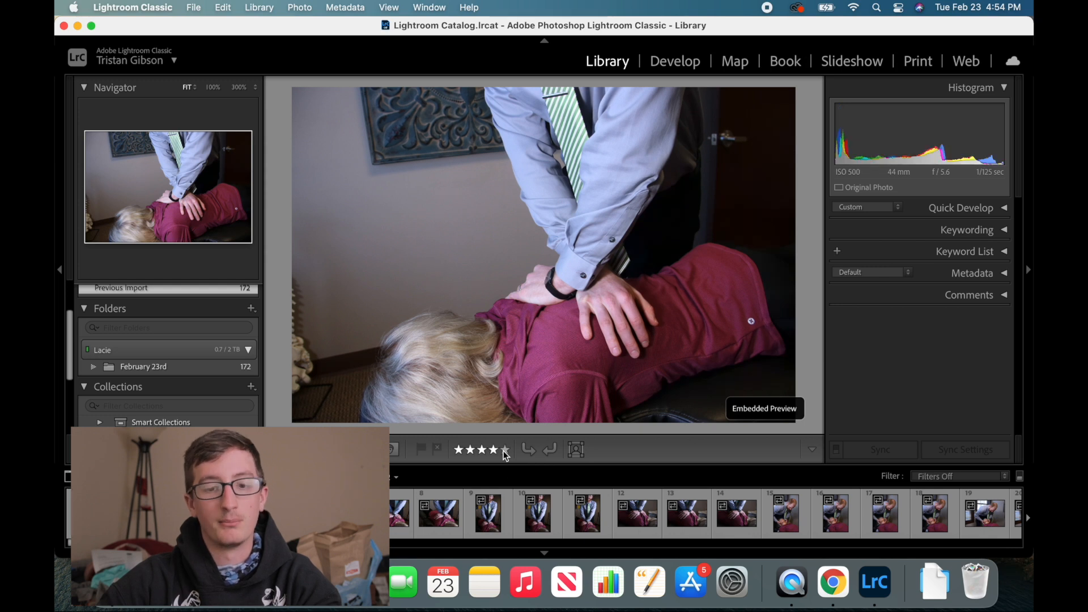
key(4)
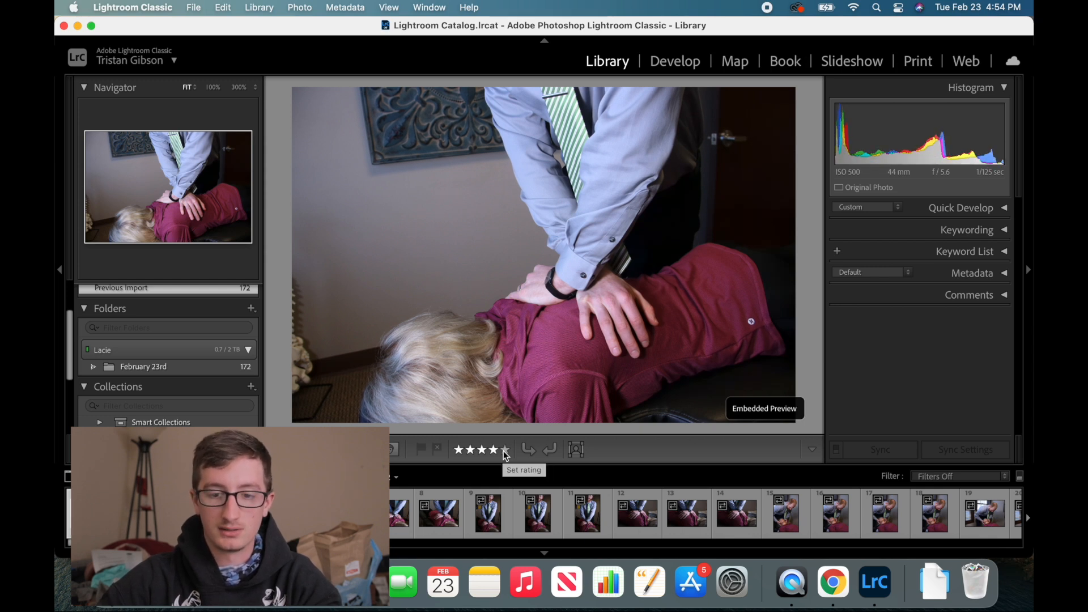
click(504, 451)
click(627, 255)
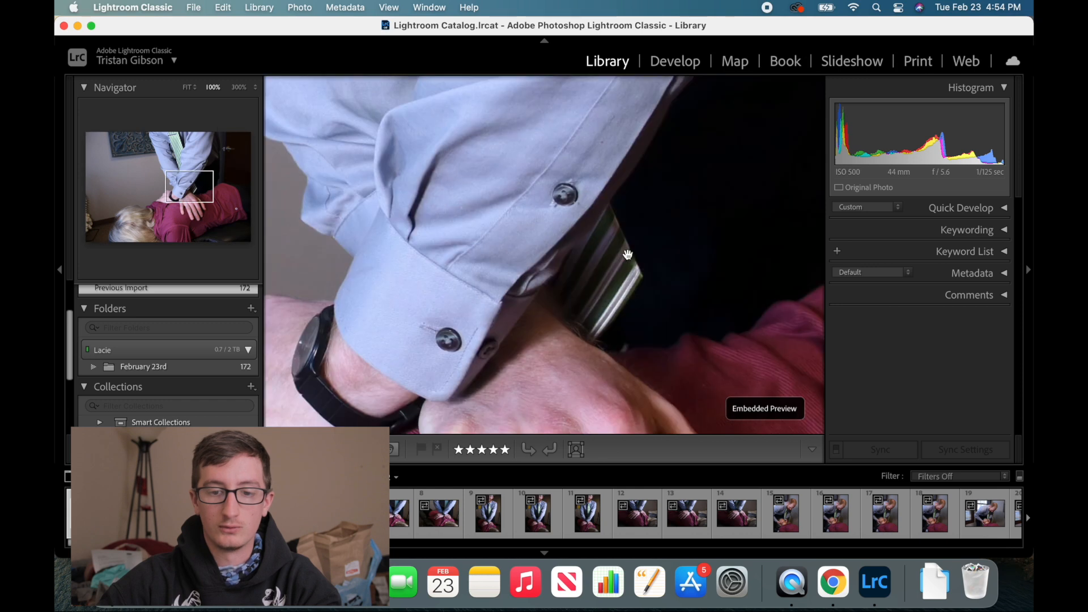
key(0)
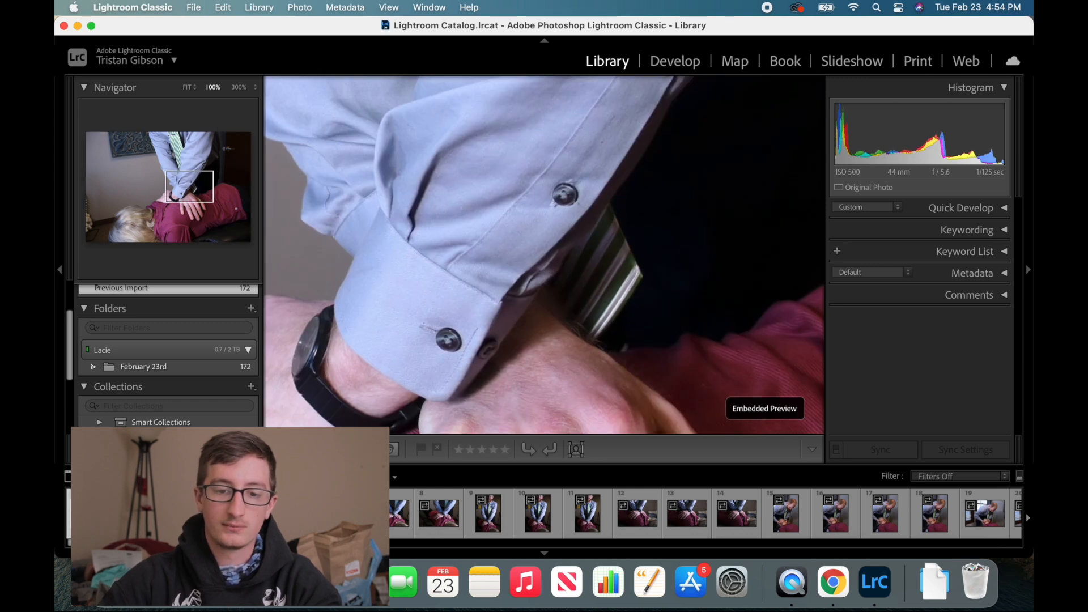
click(751, 321)
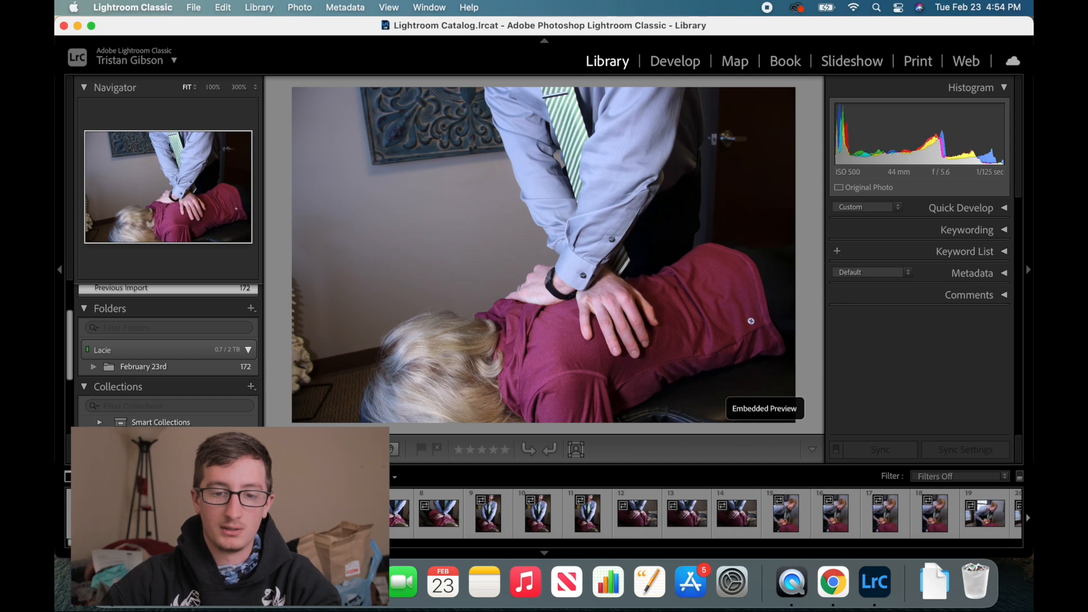
Give five stars to the upright shot of the practitioner smiling at the camera and to photo 7
key(Left)
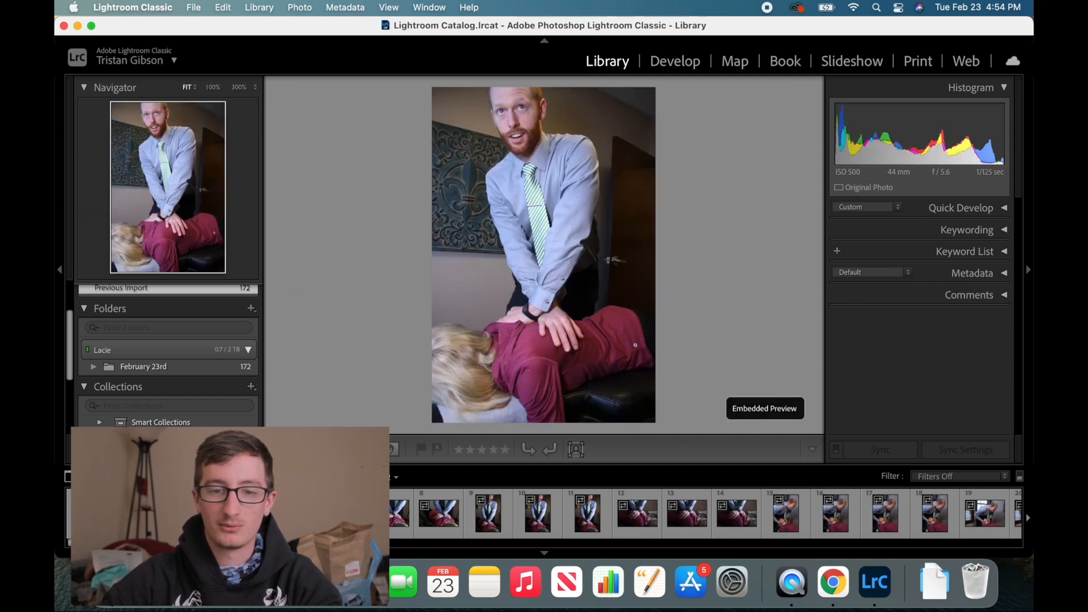
key(Left)
key(Left)
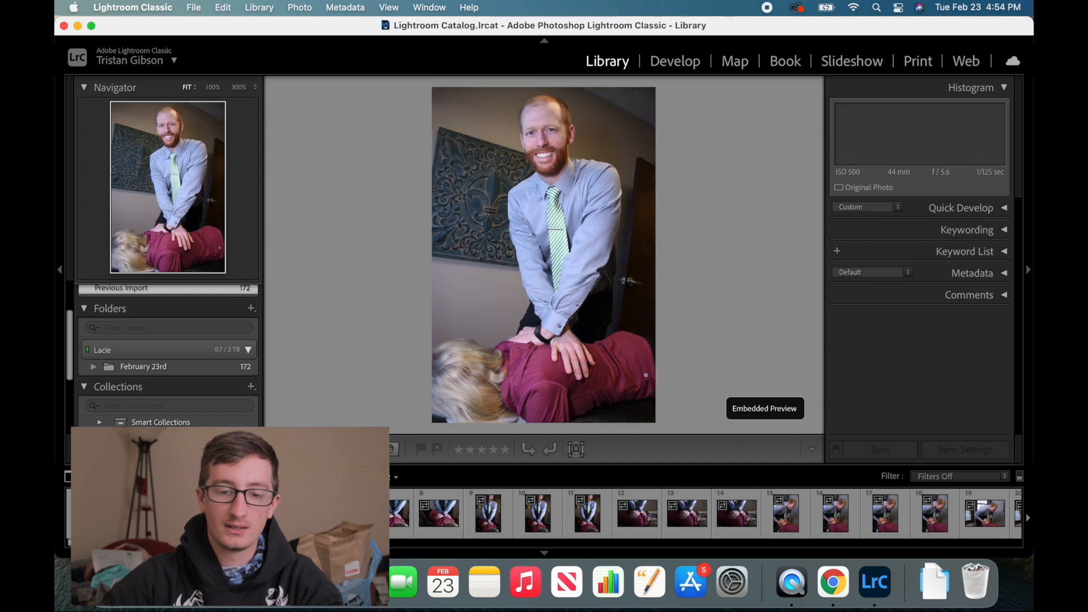
click(503, 450)
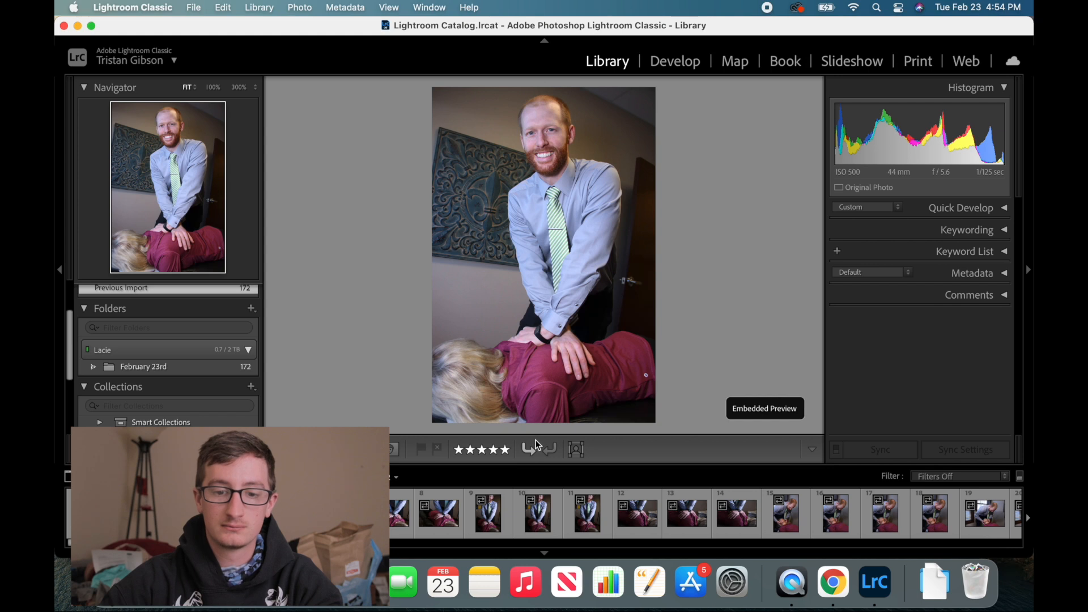
key(Right)
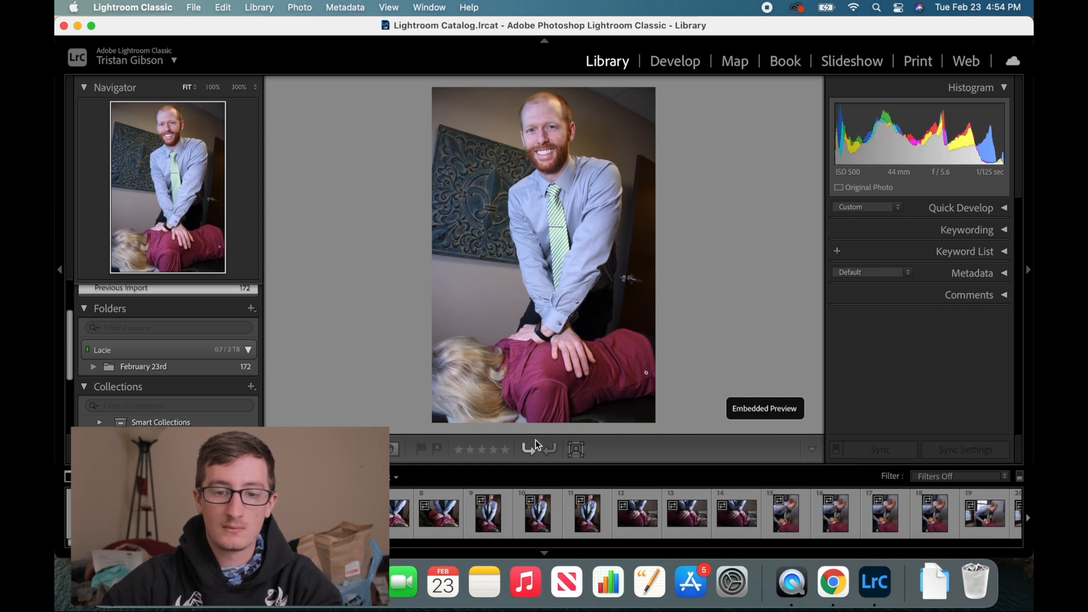
key(Right)
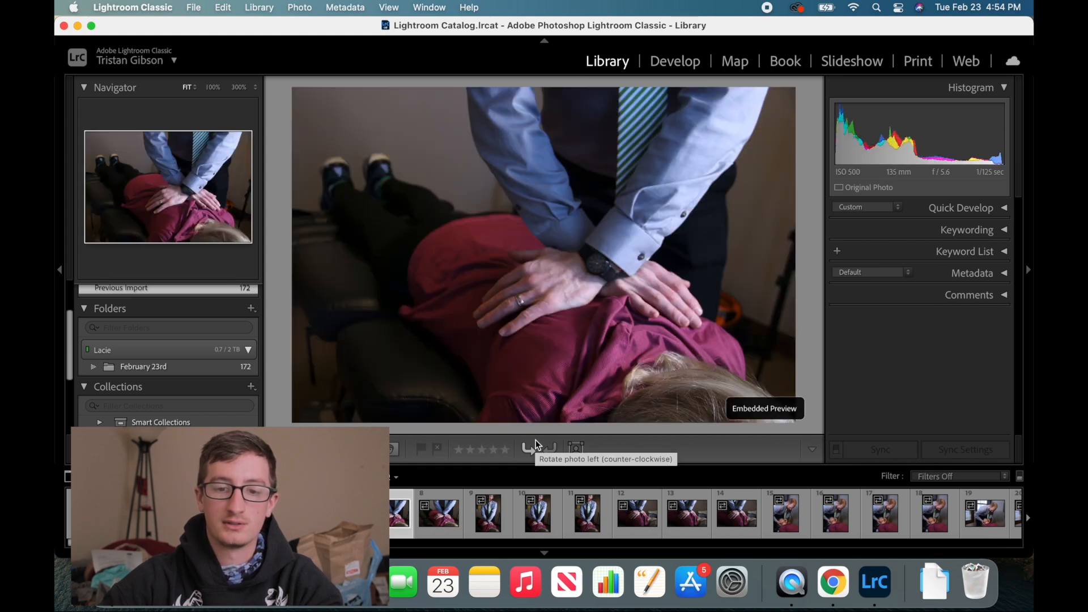
click(505, 451)
Skip photo 8 and give five stars to photos 9 and 12
key(Right)
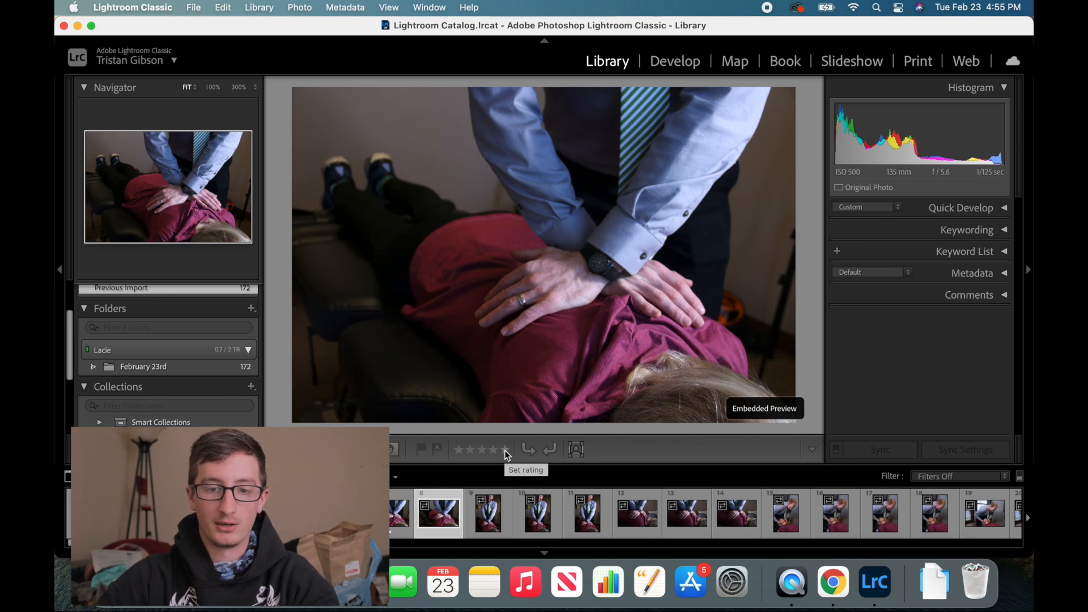
key(Right)
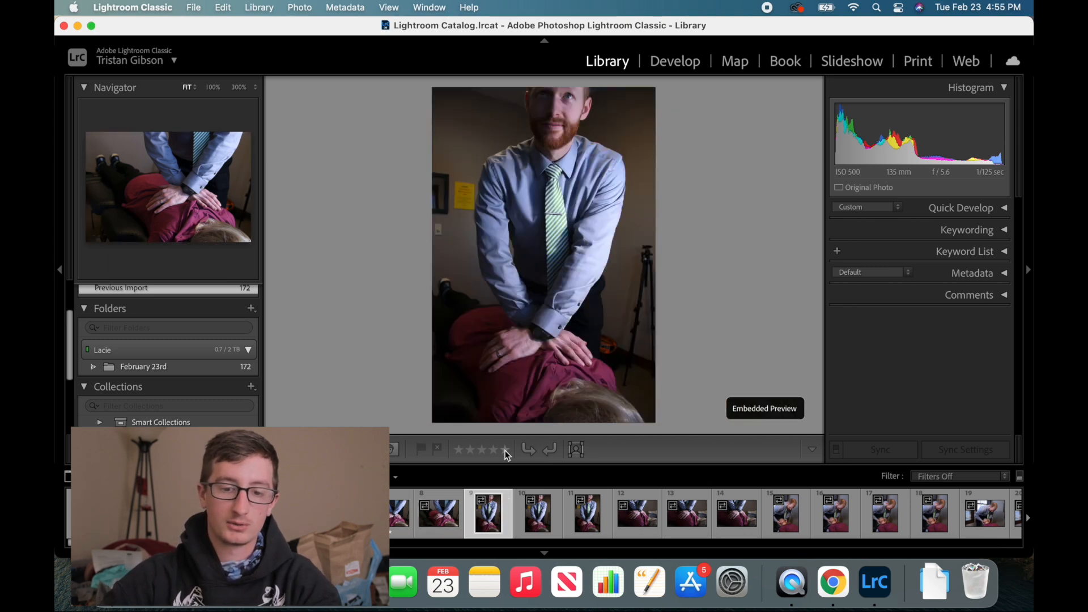
key(Left)
key(Right)
click(505, 451)
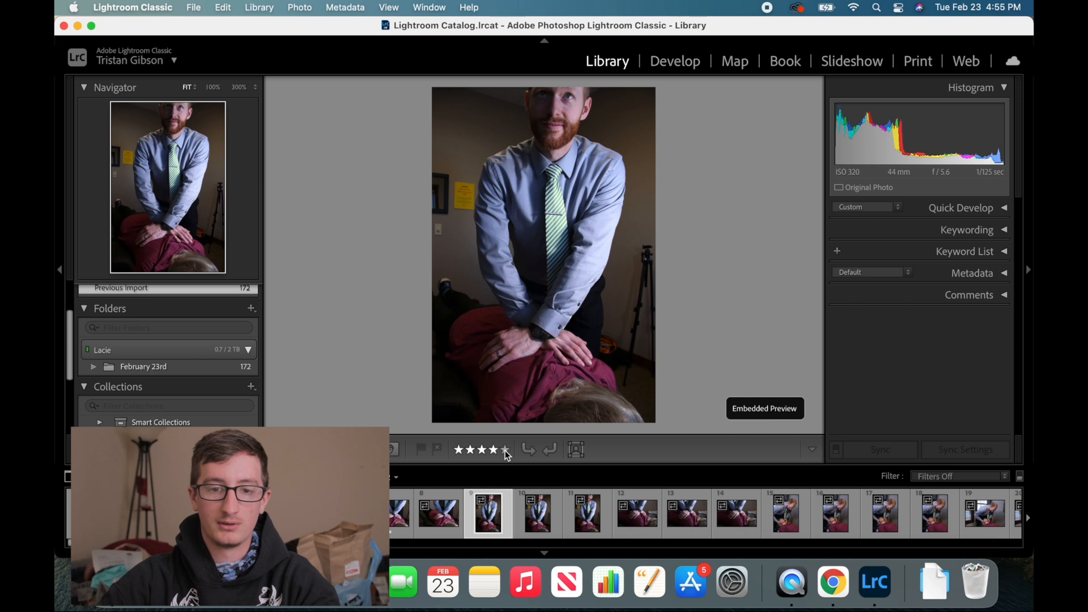
key(Right)
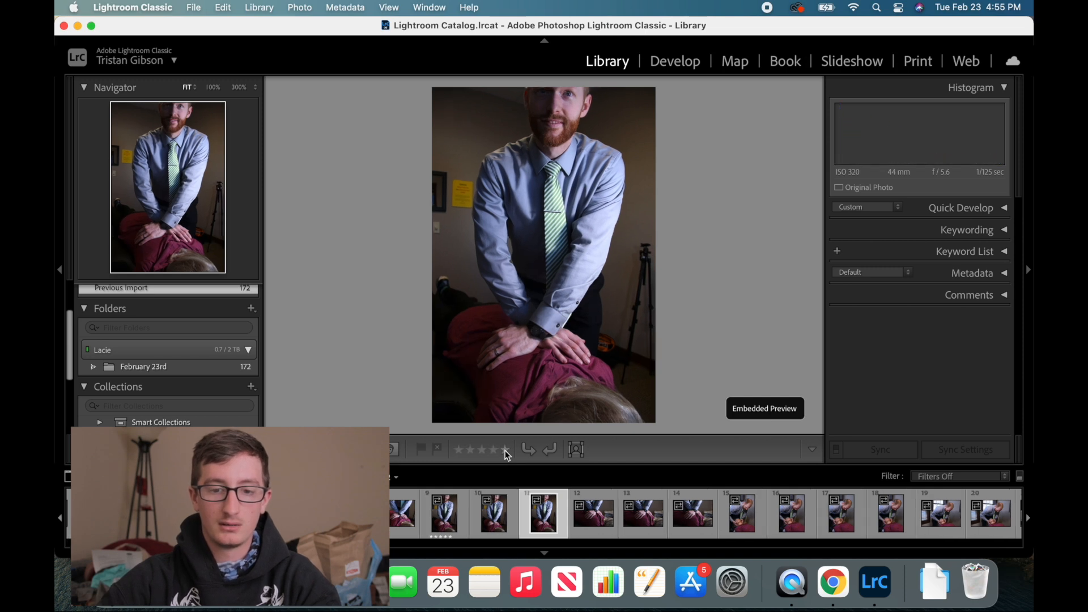
key(Right)
key(Right)
click(505, 450)
Leave photos 13 and 14 unrated and give five stars to photos 15 and 16
key(Right)
key(Right)
key(Right)
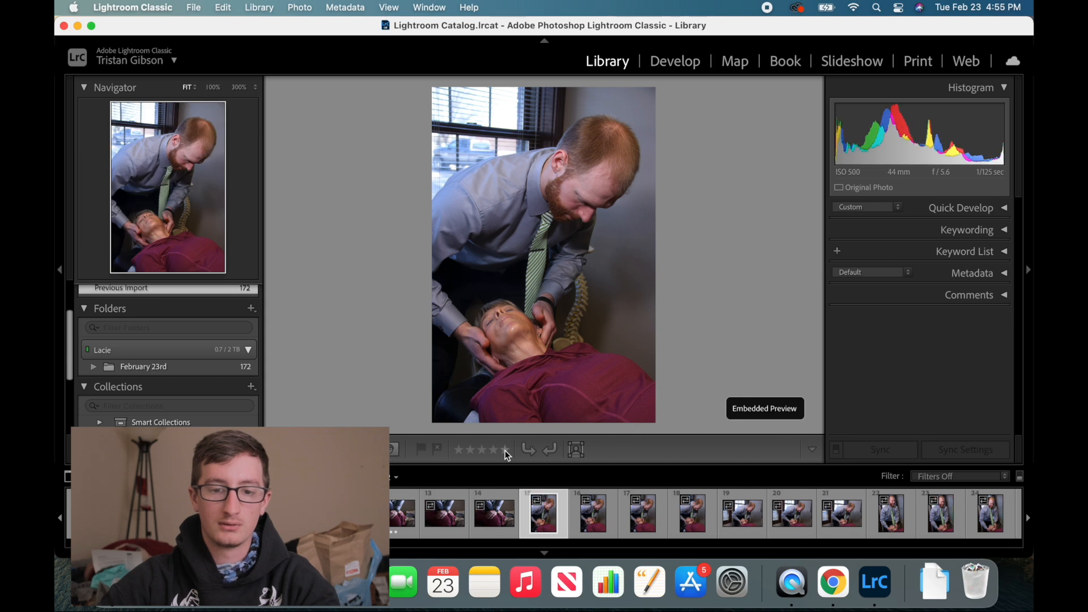
click(505, 450)
key(Right)
click(505, 450)
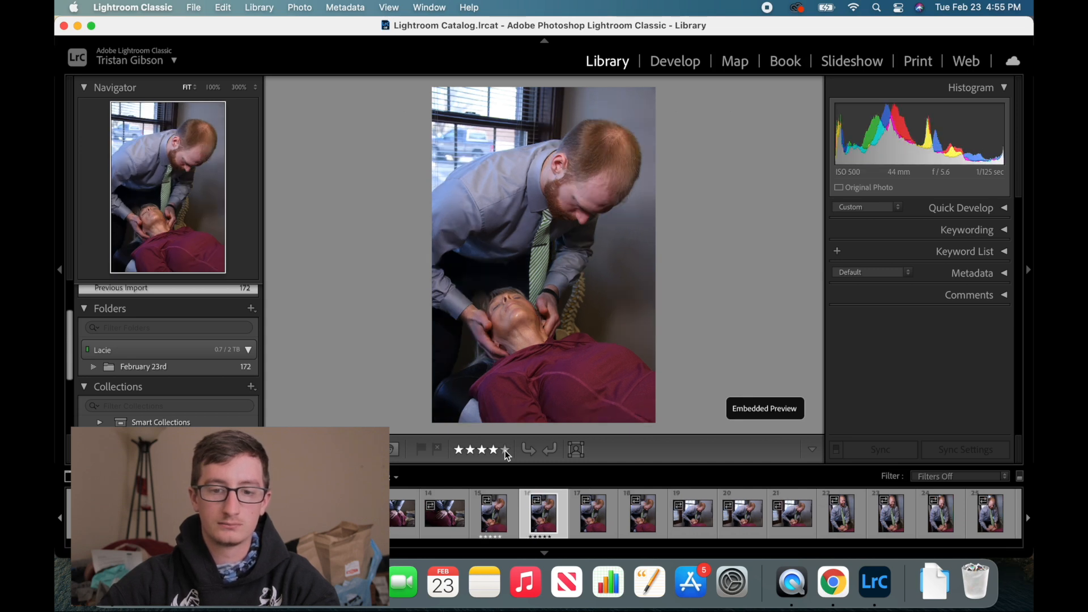
Pass over photos 17 to 20, give photo 21 five stars and advance to photo 22
key(Right)
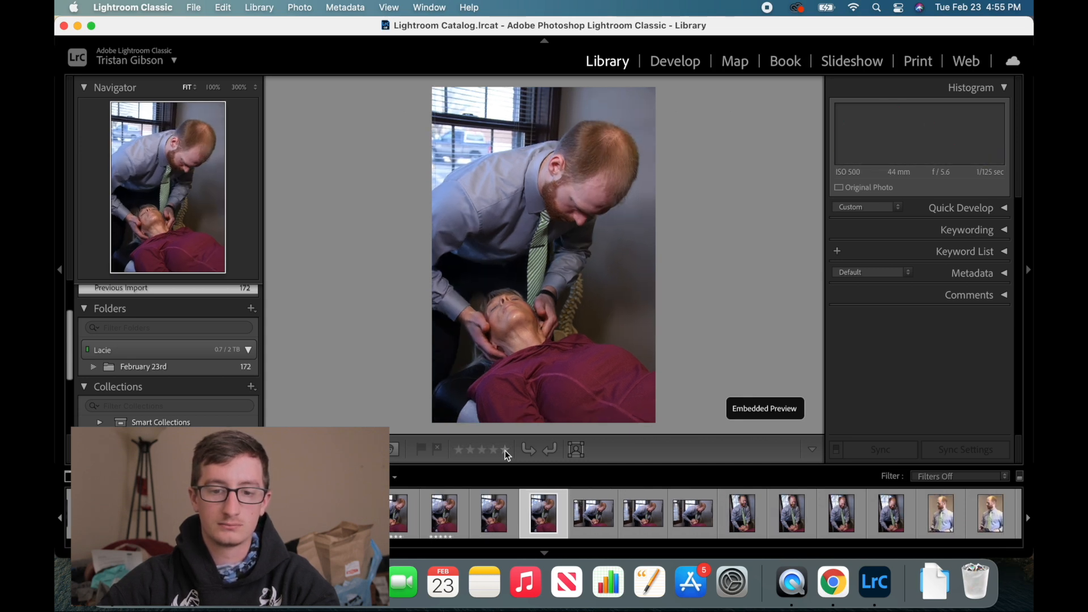
key(Right)
key(Right)
key(Right)
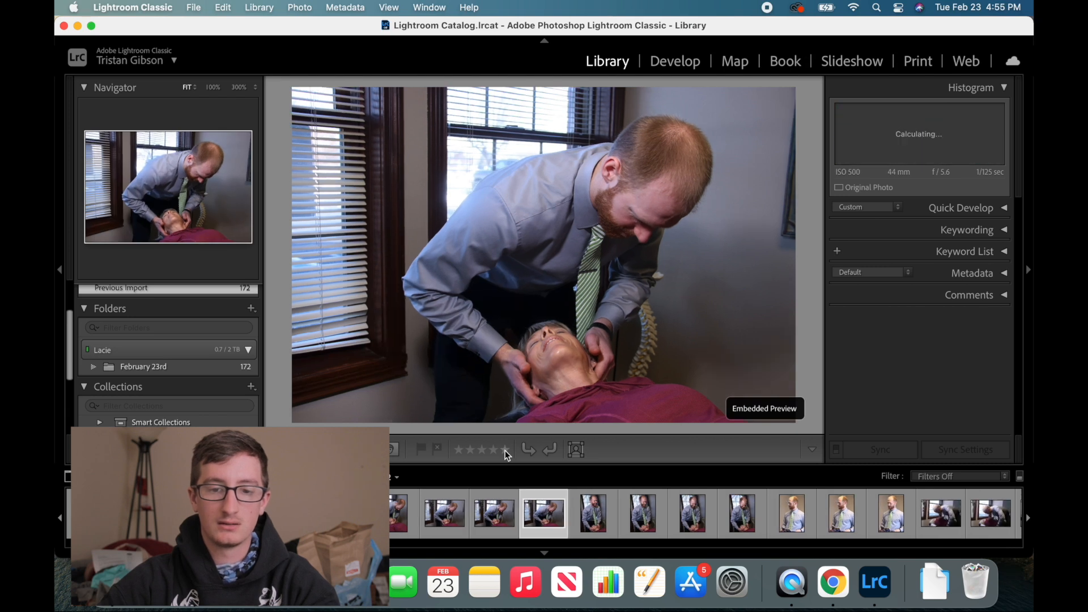
click(505, 450)
key(Right)
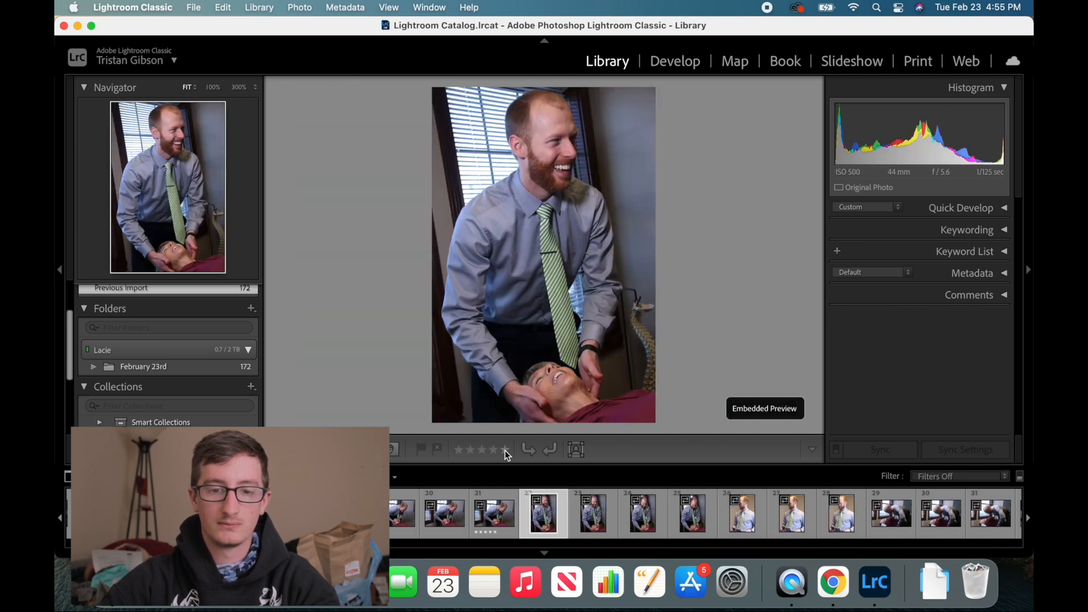
Give photo 22 five stars and pass over photos 23 to 27 to reach photo 28
click(505, 450)
key(Right)
key(Right)
key(Right)
key(Right)
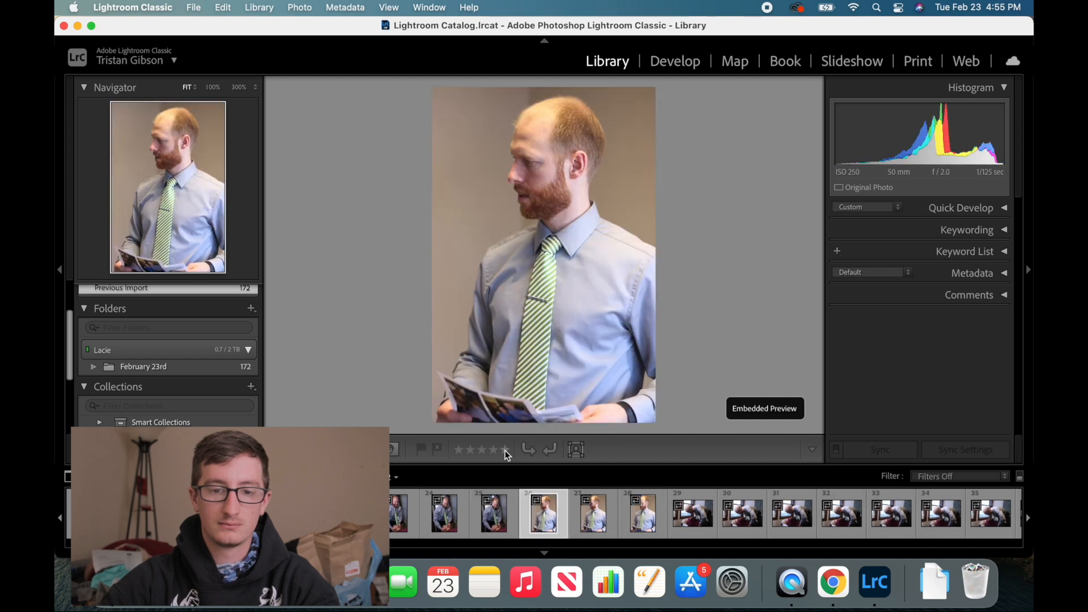
key(Right)
key(Right)
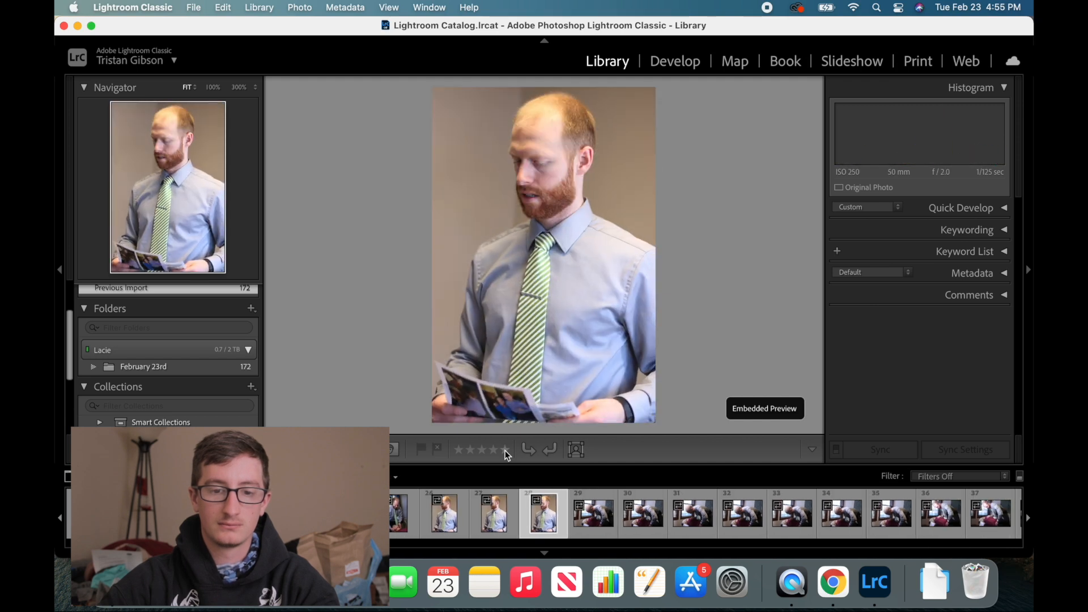
Review the horizontal treatment shots by the window, from photo 29 up to the upright portrait in photo 40
key(Right)
key(Right)
key(Right)
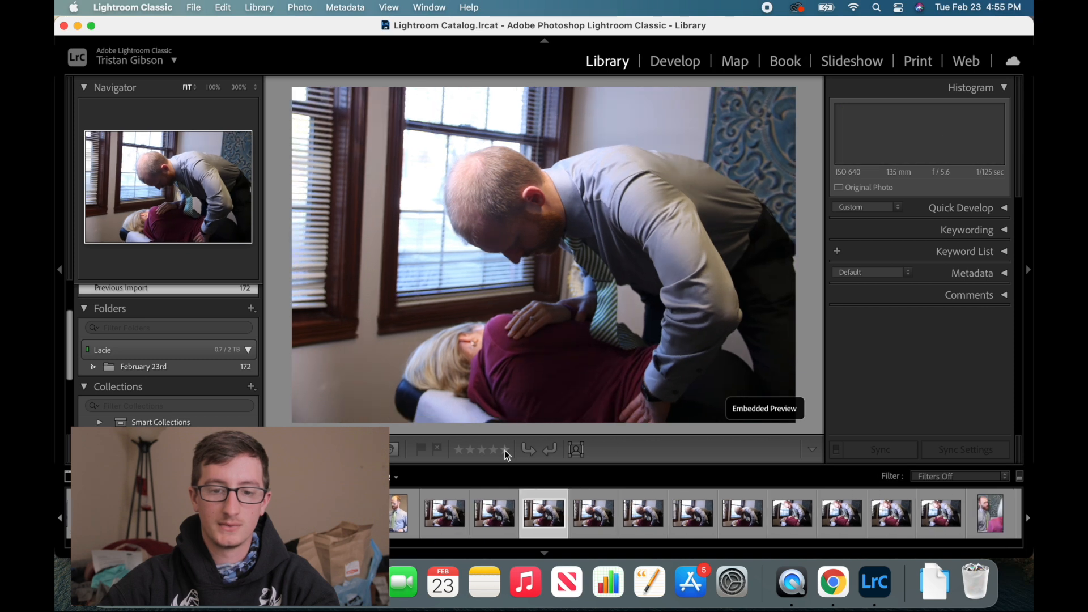
key(Right)
key(Right)
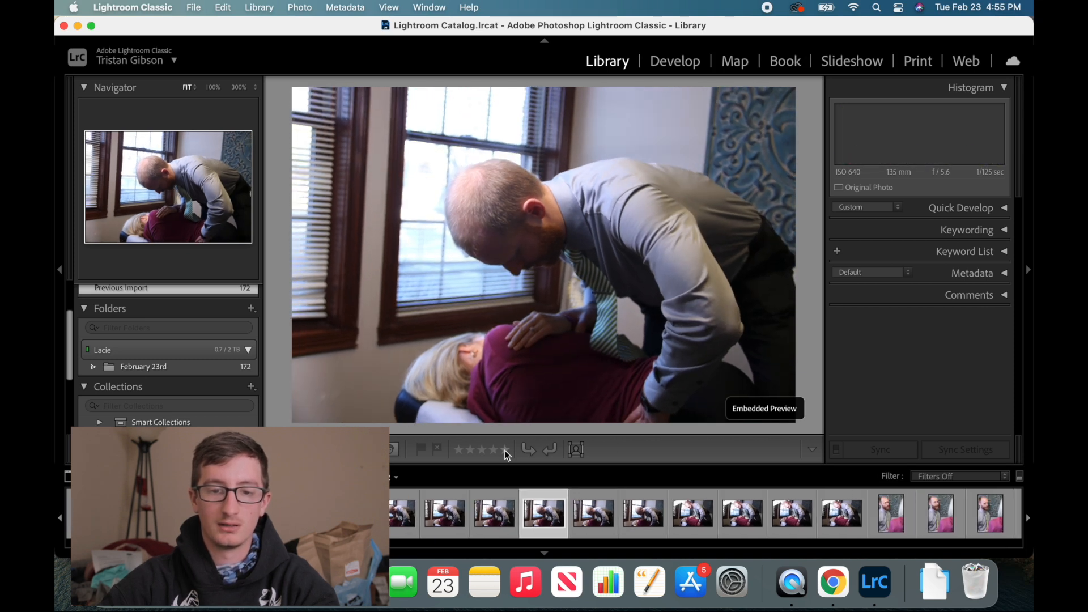
key(Right)
key(Right)
key(Right)
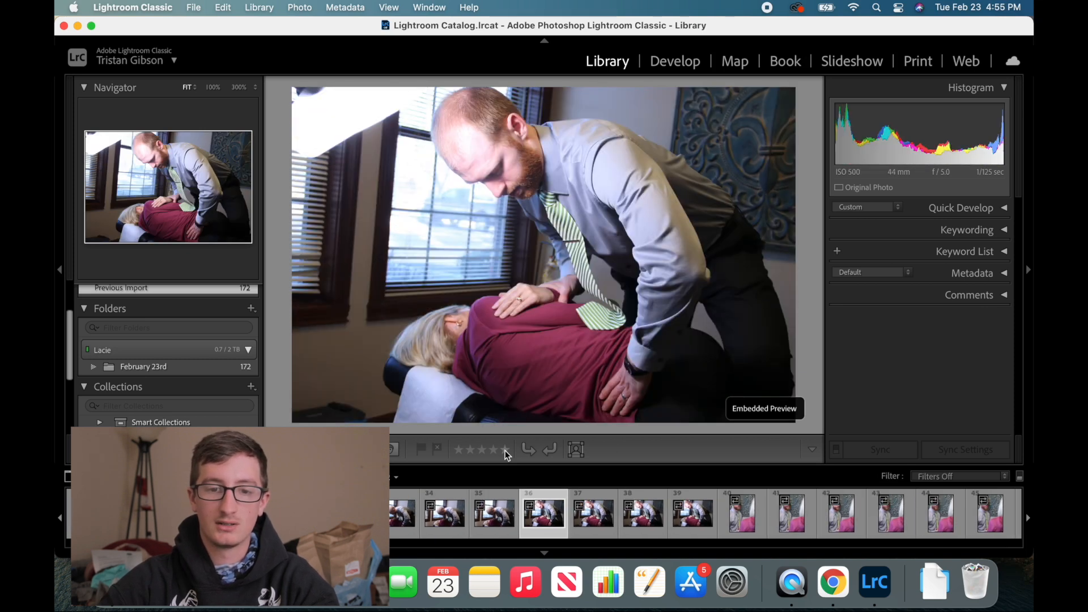
key(Right)
key(Right)
key(Right)
key(Right)
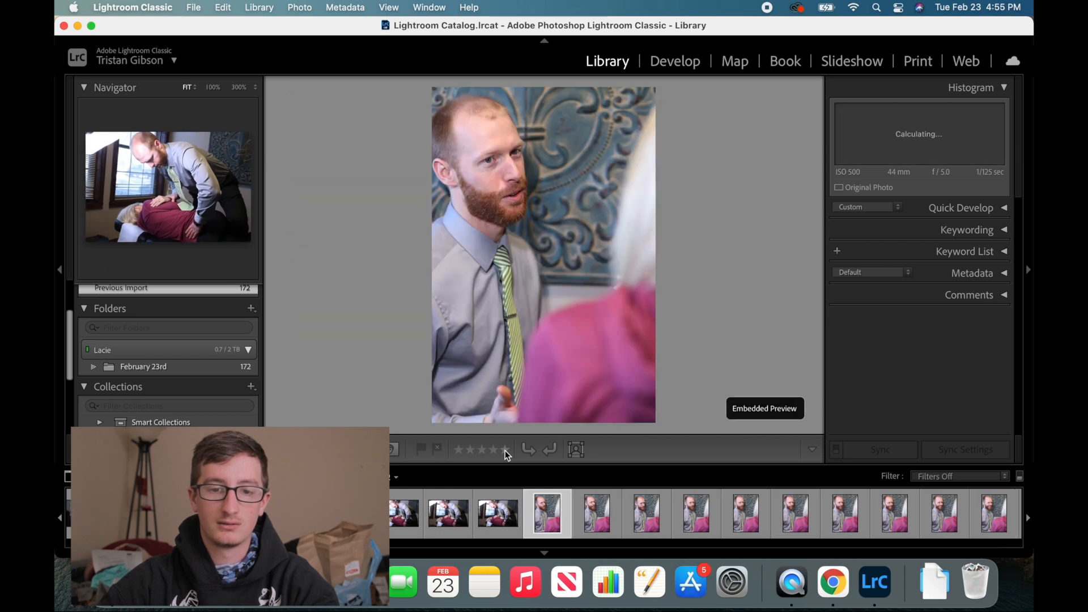
Return to the treatment shots, compare photos 35 to 37 and give photo 36 five stars
key(Left)
key(Left)
key(Left)
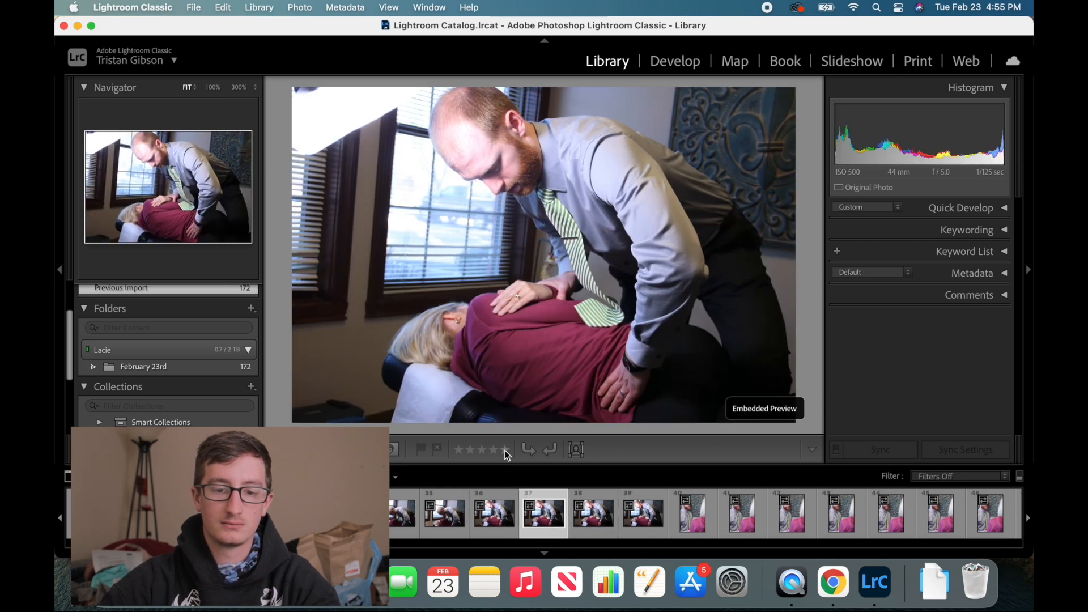
key(Left)
key(Left)
key(Right)
key(4)
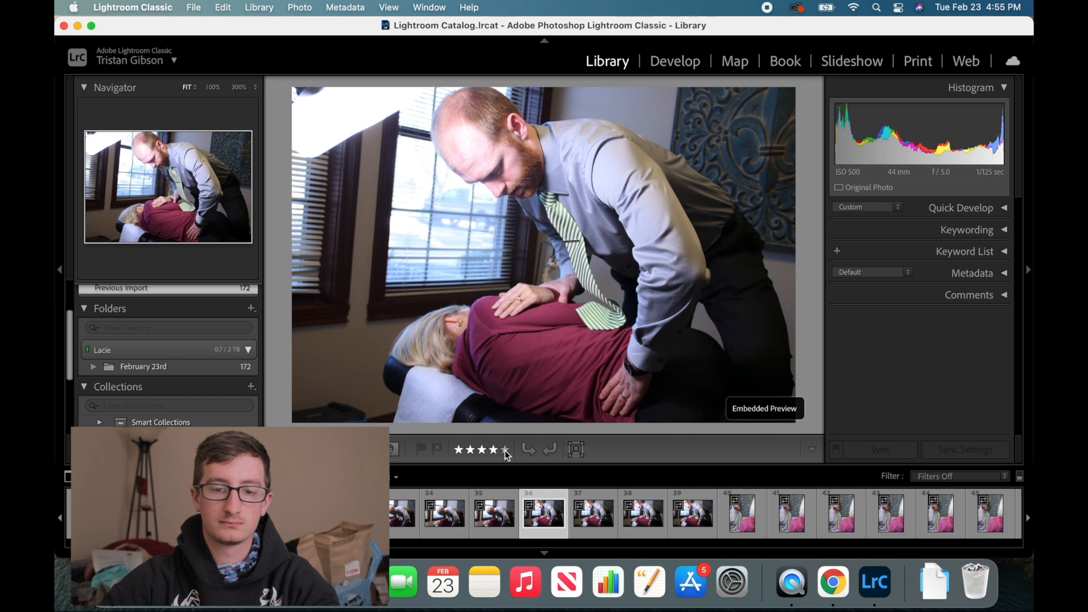
Leave photos 37 to 39 unrated and give five stars to photo 40
key(Right)
key(Right)
key(Right)
key(Right)
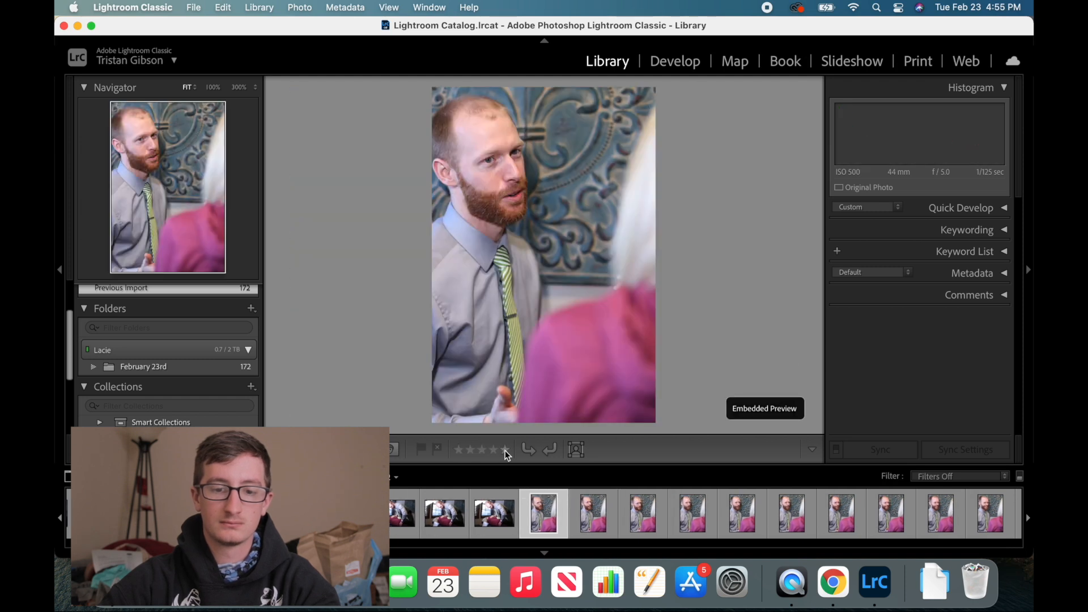
key(5)
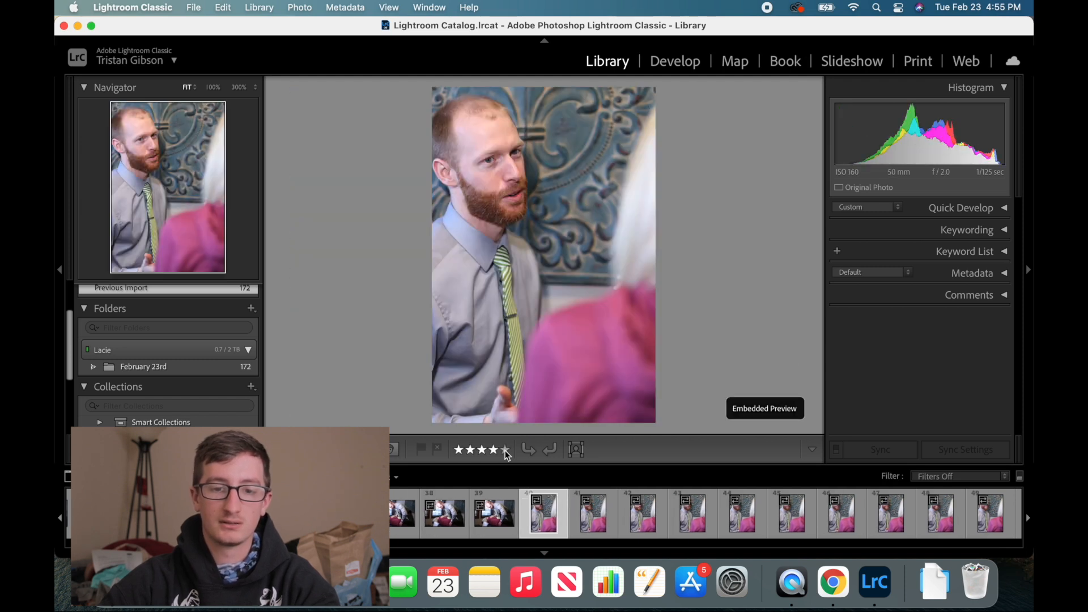
Pass over photos 41 to 47 and give five stars to photo 48, the practitioner smiling at the patient
key(Right)
key(Right)
key(Right)
key(Right)
key(Right)
key(Right)
key(Right)
key(Right)
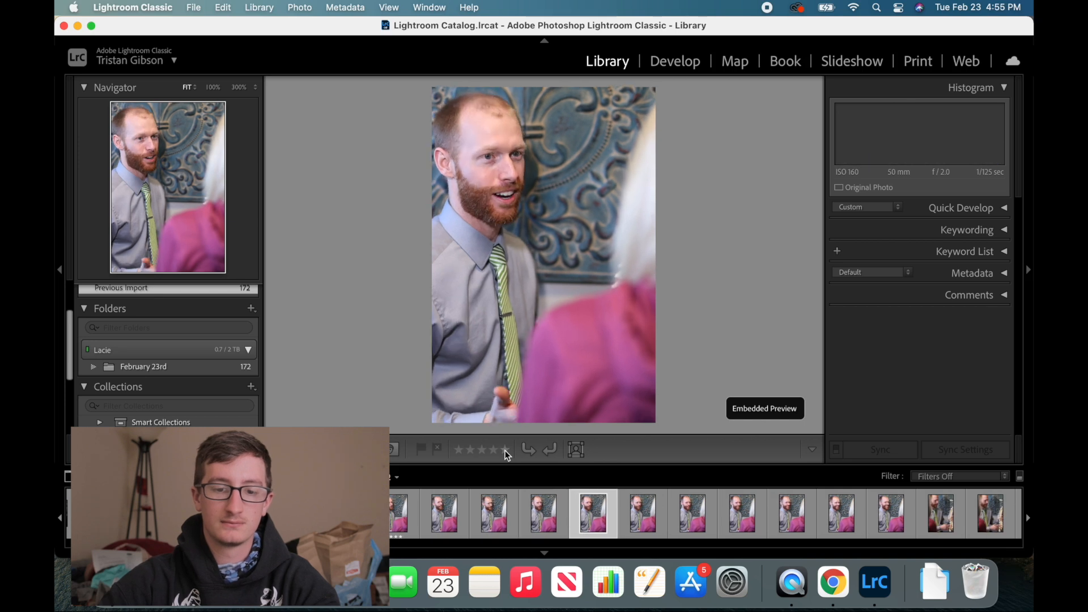
key(5)
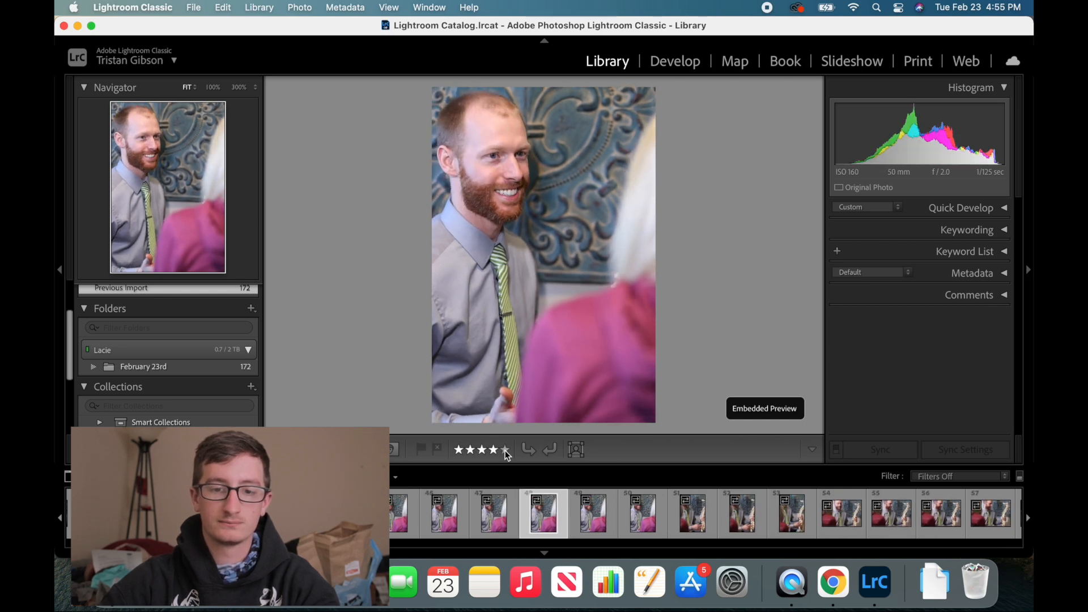
Skip photos 49 and 50 and give five stars to photo 51, the upright spine-model shot
key(Right)
key(Right)
key(Right)
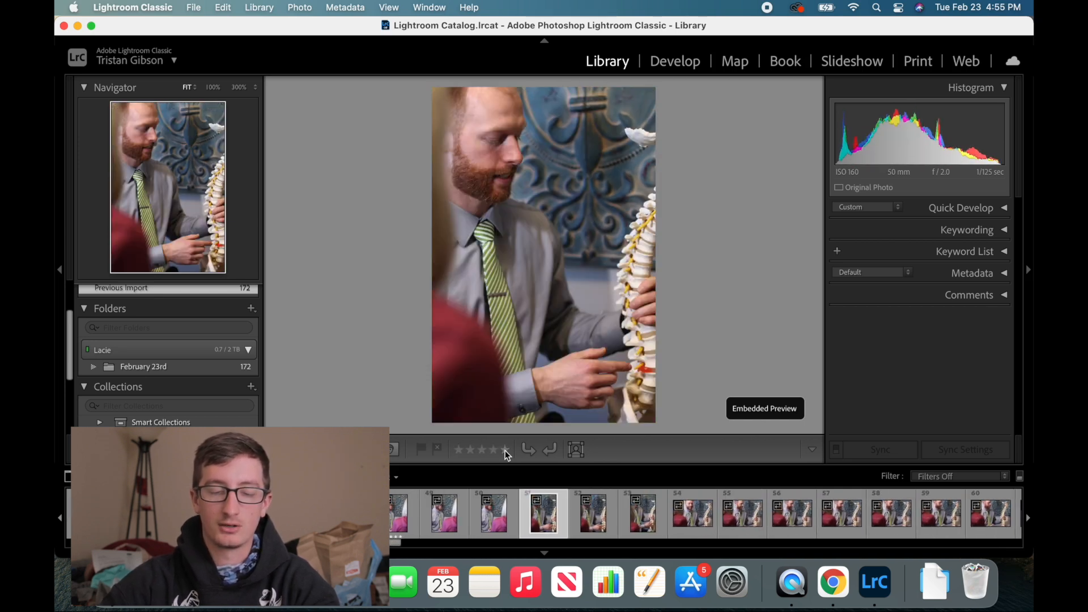
key(5)
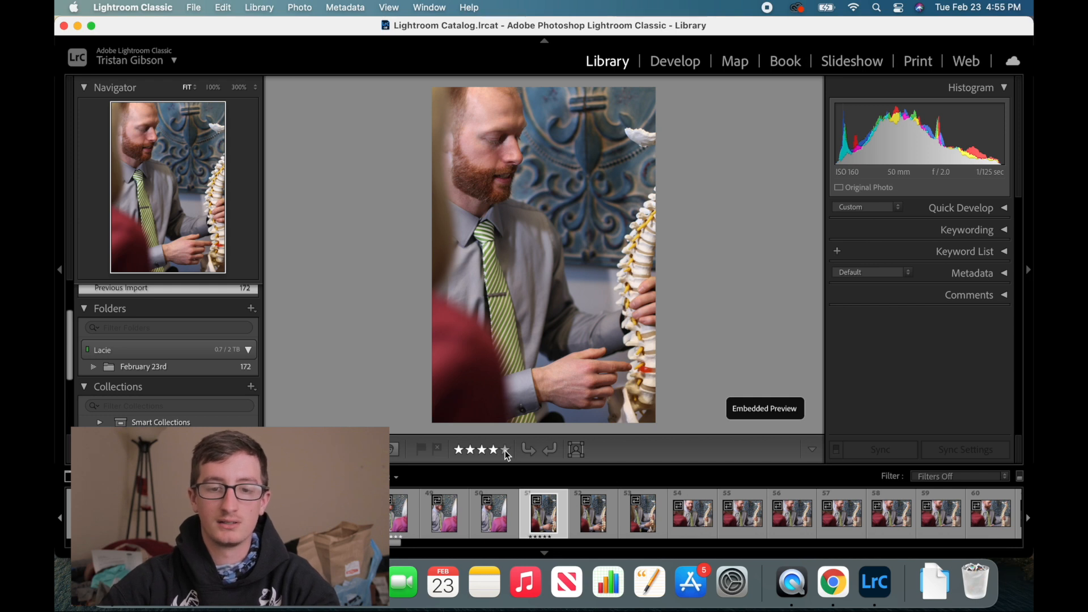
Review the spine-model photos from 52 to 61 to compare expressions and framing
key(Right)
key(Right)
key(Right)
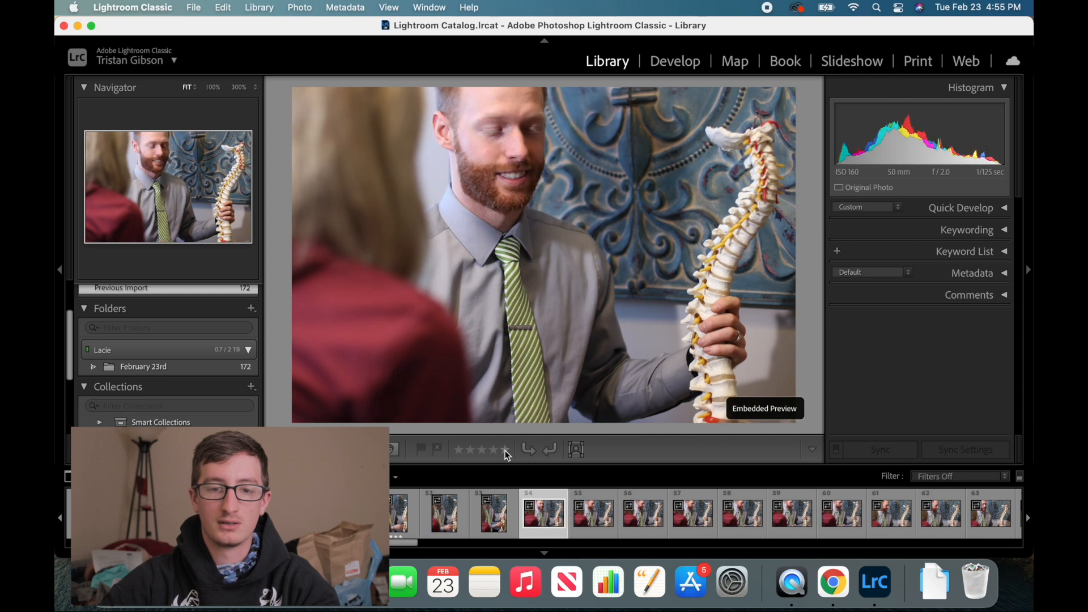
key(Right)
key(Right)
key(Right)
key(Right)
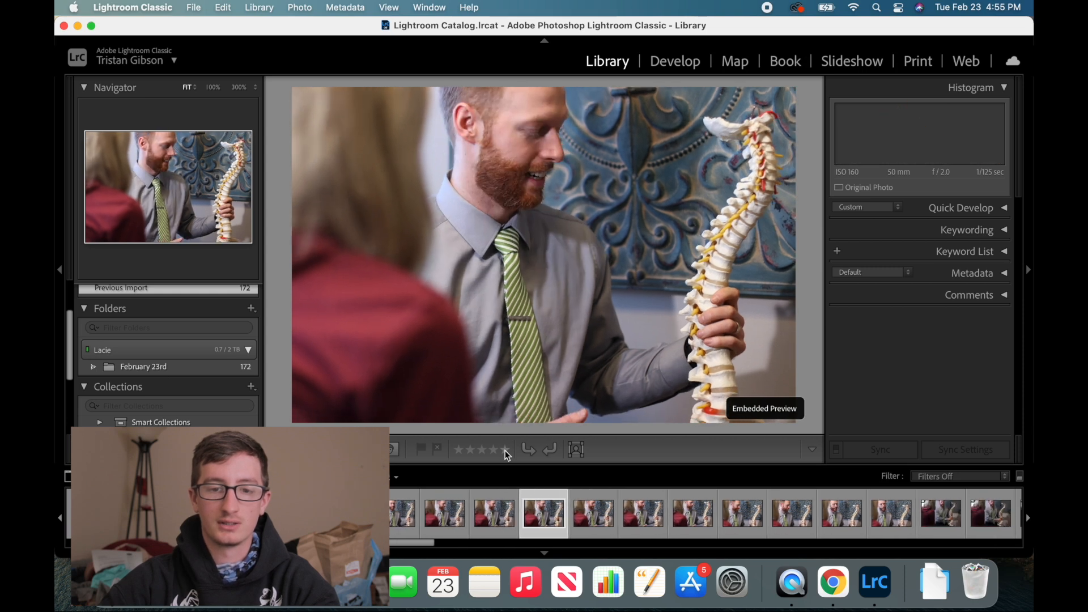
key(Right)
key(Right)
key(Right)
key(Right)
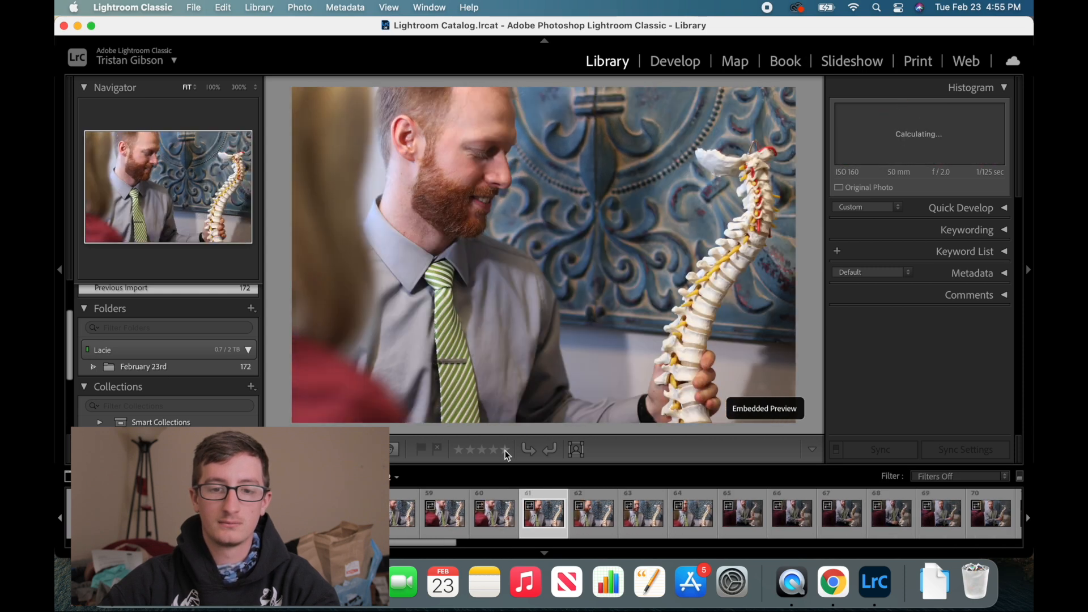
Compare photos 62 to 65 and give five stars to photo 64
key(Right)
key(Right)
key(Right)
key(Left)
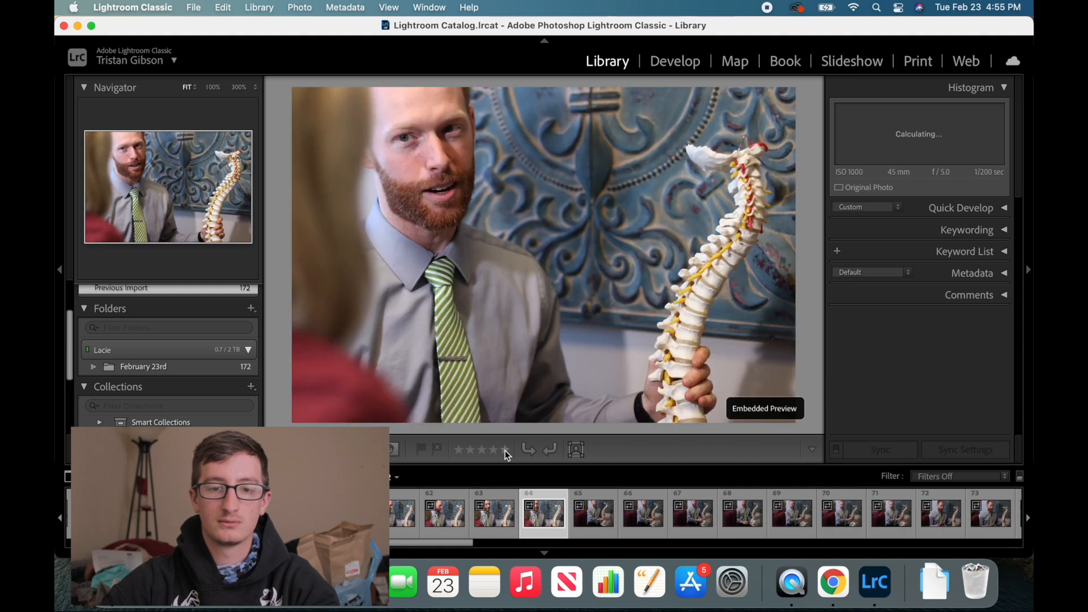
key(4)
Look through photos 65 to 72 of the spine-model consultation, comparing photo 71 with photo 72
key(Right)
key(Right)
key(Right)
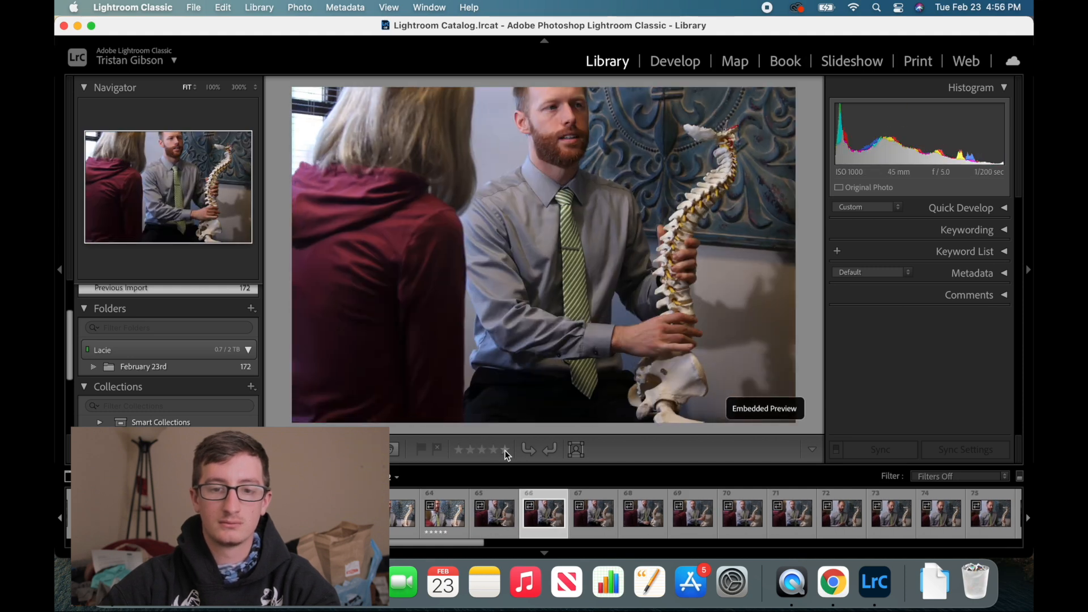
key(Right)
key(Right)
key(Right)
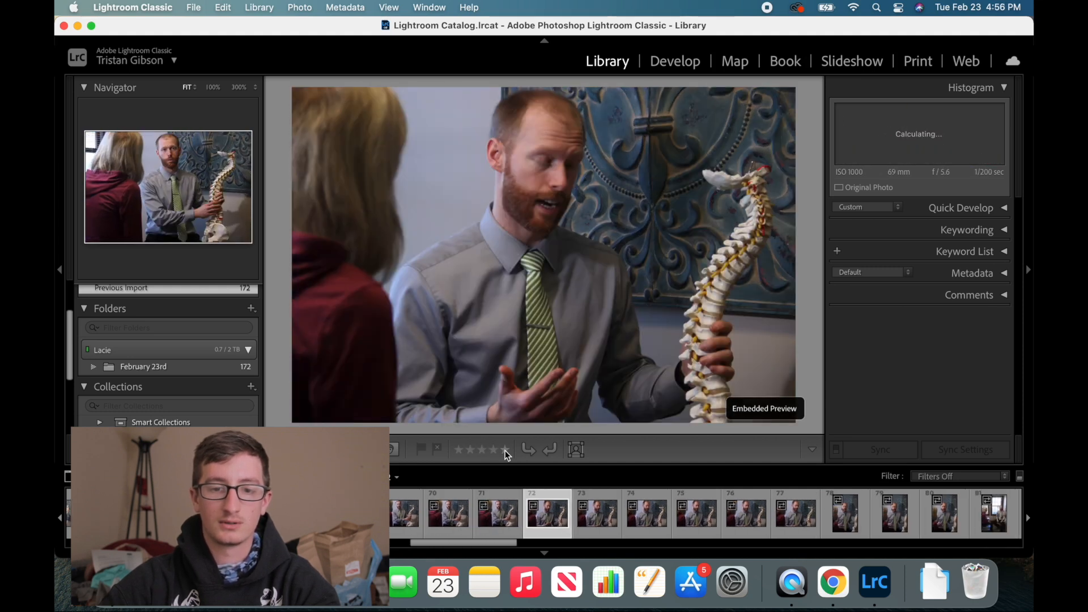
key(Left)
key(Right)
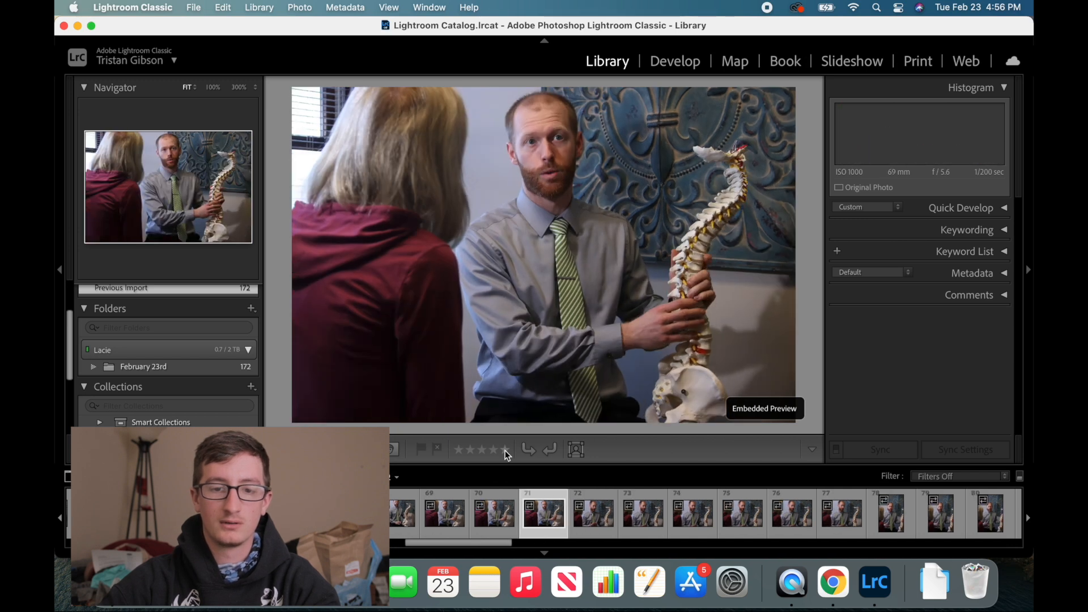
Pass over photos 73 and 74 and give five stars to photo 75
key(Right)
key(Right)
key(Right)
key(Right)
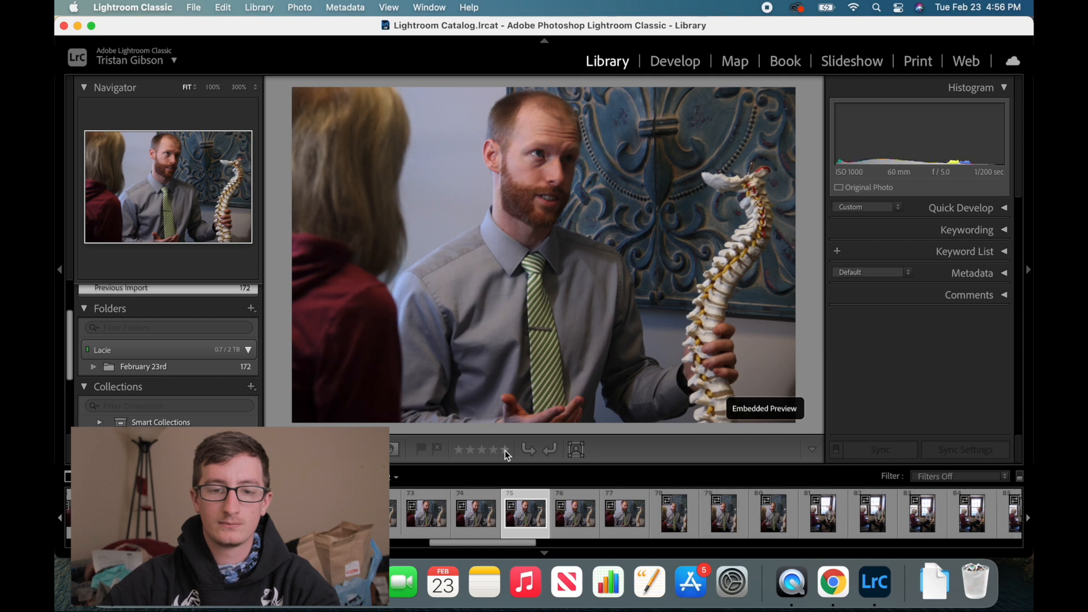
key(4)
Review the remaining consultation photos from 76 to 94, including the upright shots in front of the windows
key(Right)
key(Right)
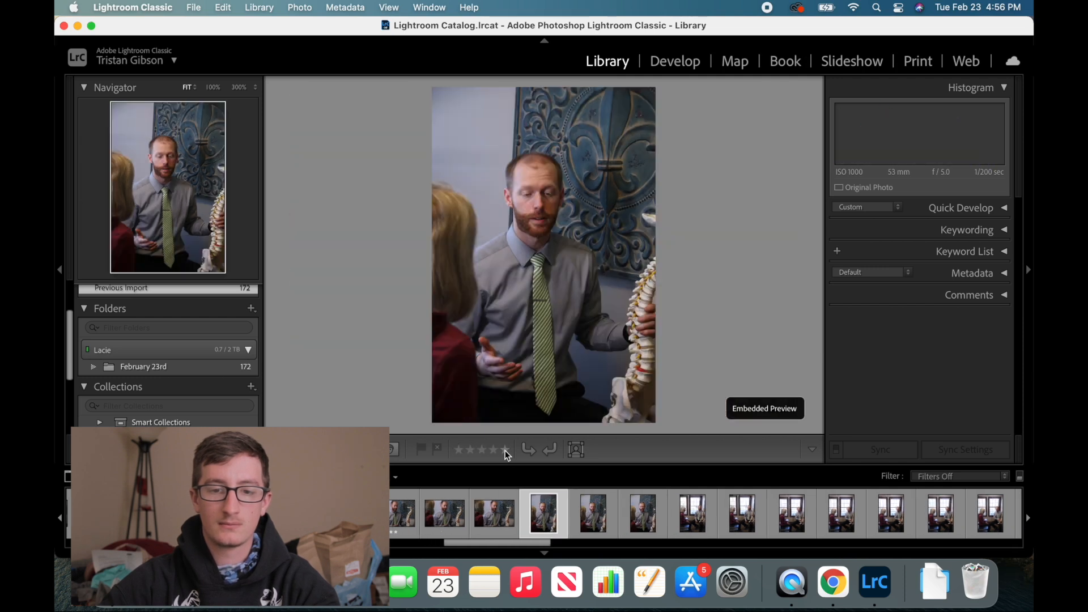
key(Right)
key(Right)
key(Right)
key(Right)
key(Right)
key(Right)
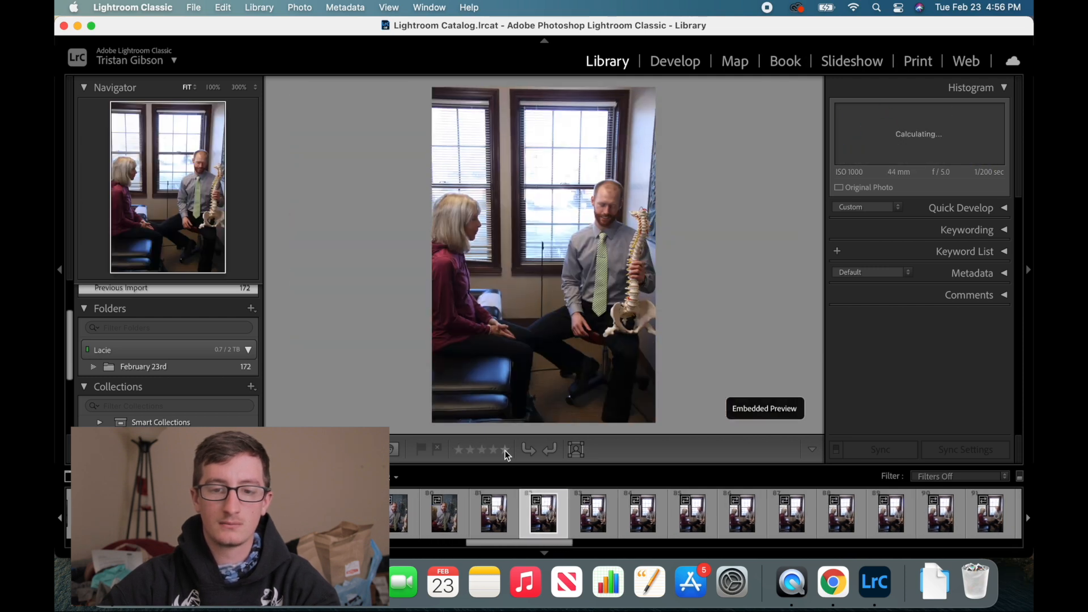
key(Right)
key(Right)
key(Right)
key(Right)
key(Right)
key(Right)
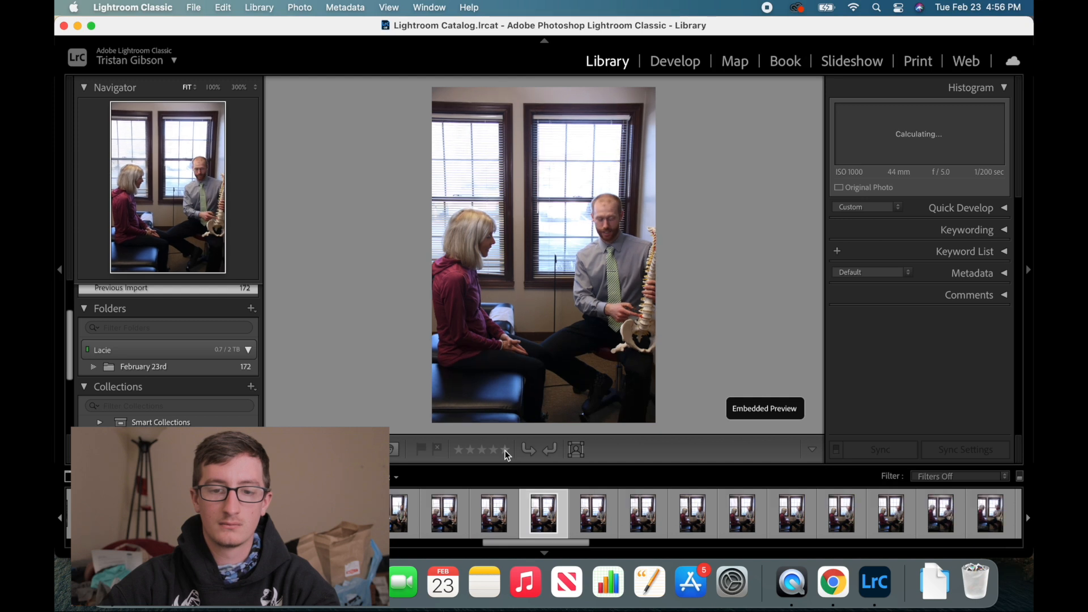
key(Right)
key(Right)
key(Right)
key(Right)
key(Right)
key(Right)
key(Right)
key(Right)
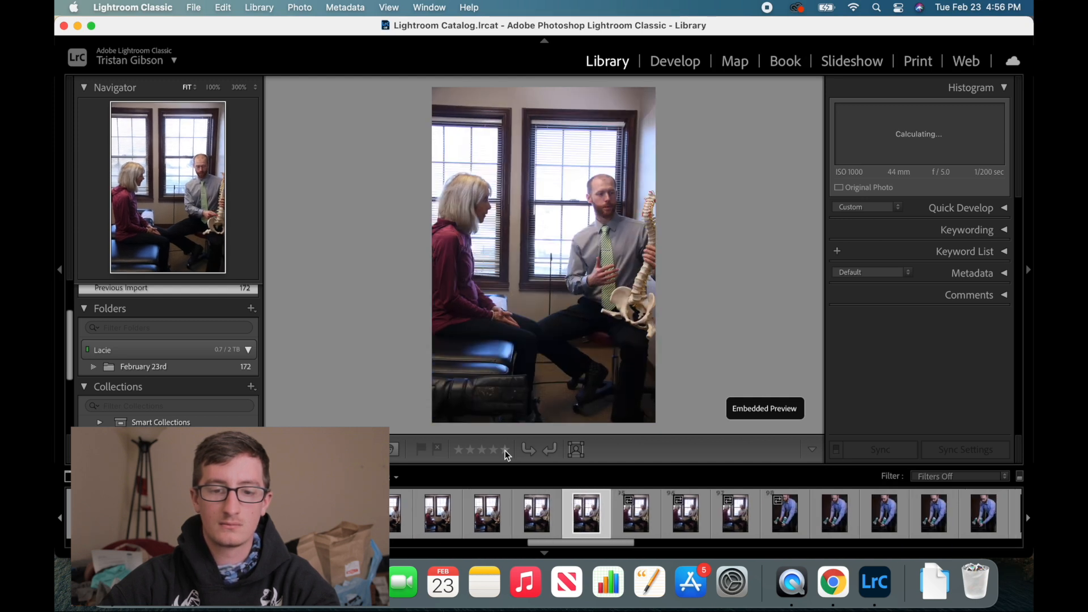
Pass over the photos up to 112 and give five stars to photo 113, the seated practitioner holding the patient's foot
key(Right)
key(Right)
key(Right)
key(Right)
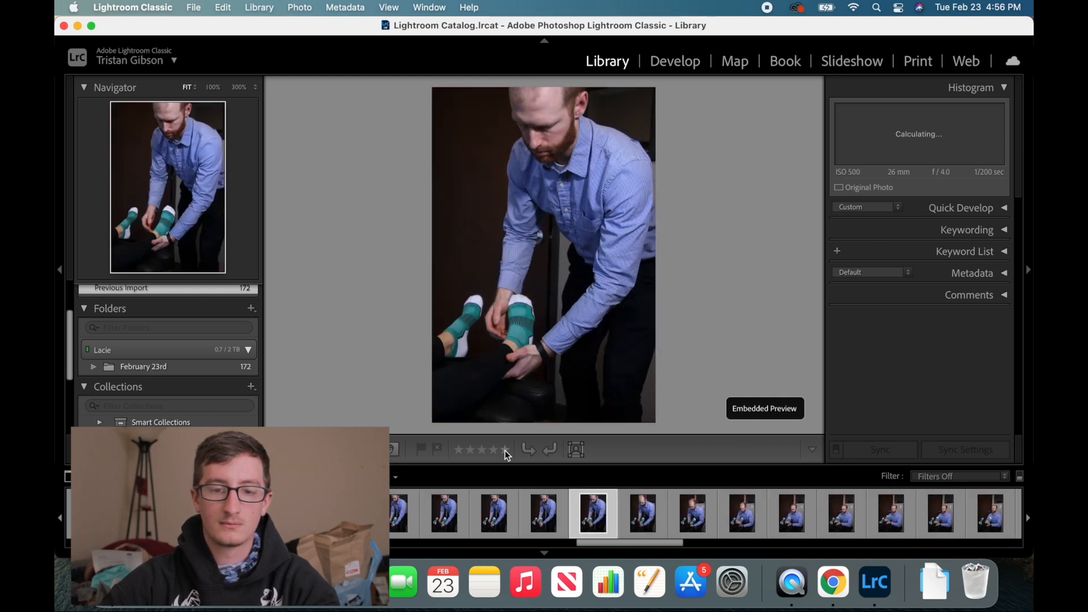
key(Right)
key(Right)
key(Right)
key(Right)
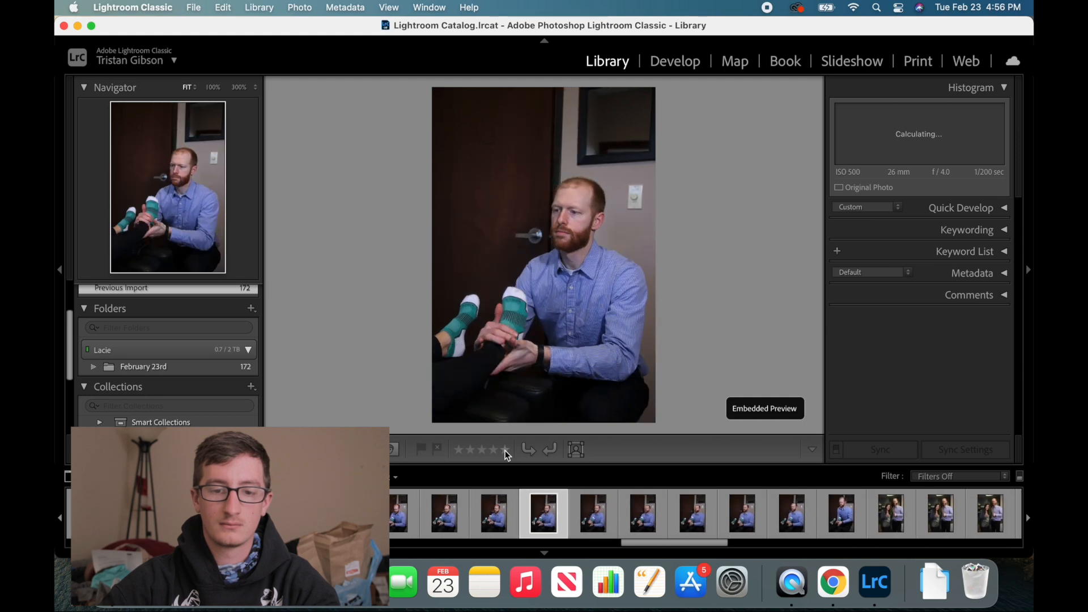
key(Right)
key(Right)
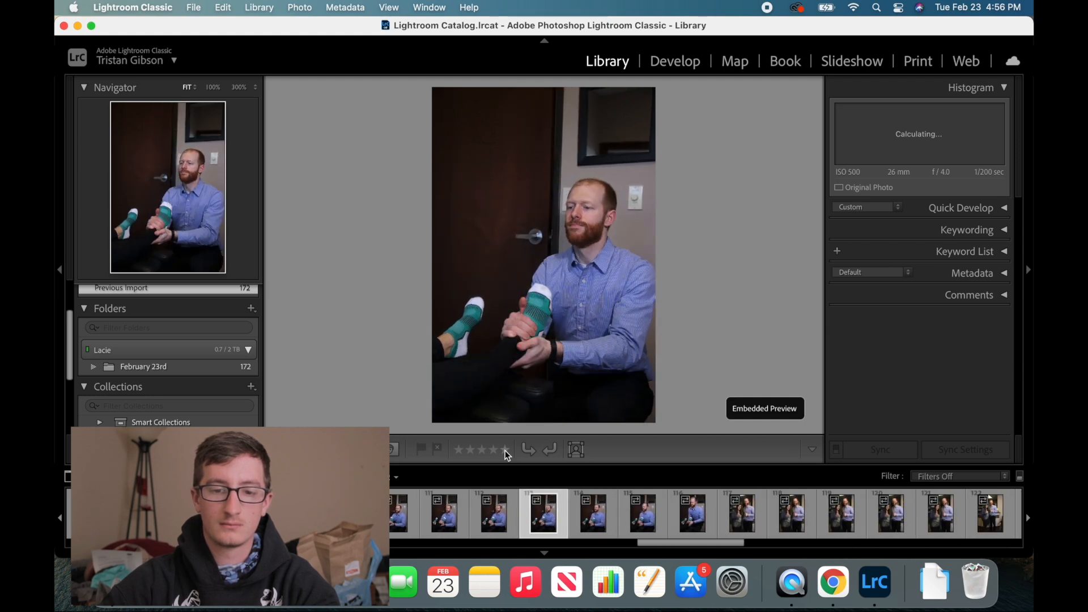
click(505, 450)
Leave photos 114 to 117 unrated and give five stars to photo 118, the thumbs-up pair
key(Right)
key(Right)
key(Right)
key(Right)
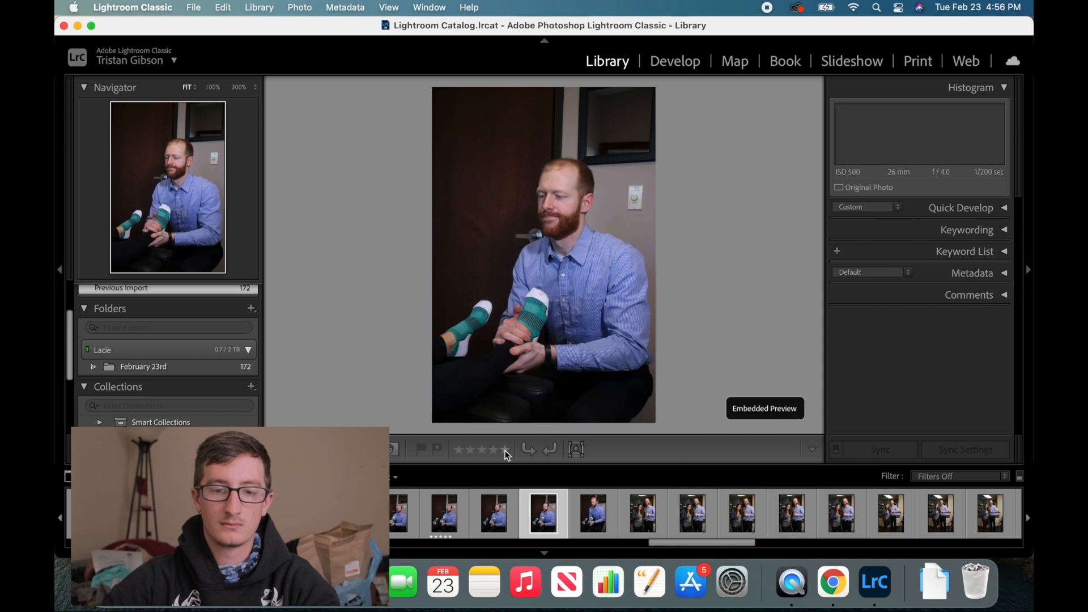
click(505, 451)
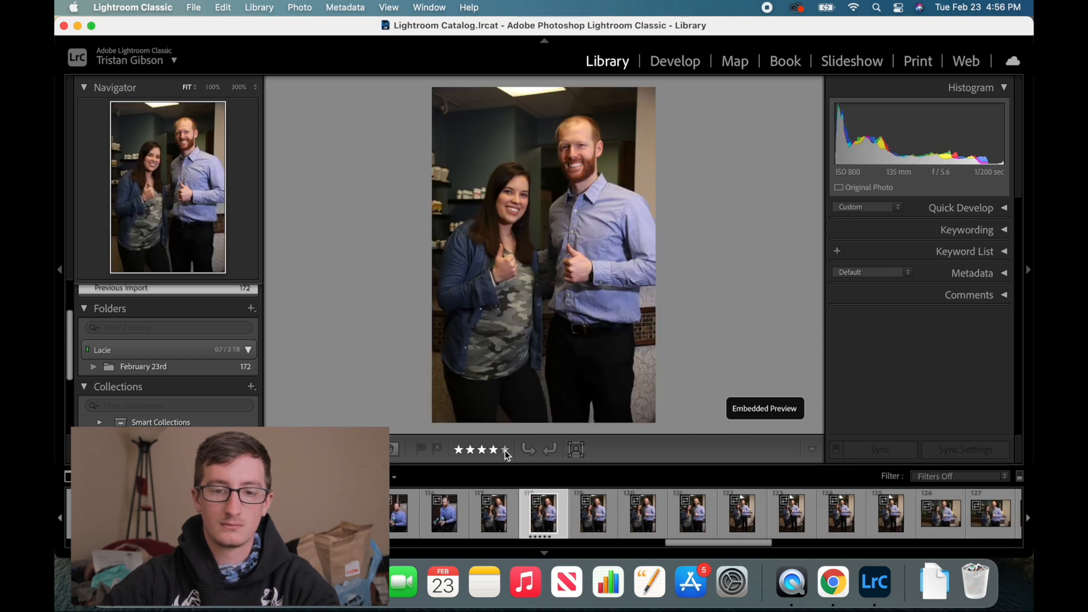
Skip photos 119 to 123 and give five stars to photo 124, the full-length thumbs-up shot
key(Right)
key(Right)
key(Right)
key(Right)
key(Right)
key(Right)
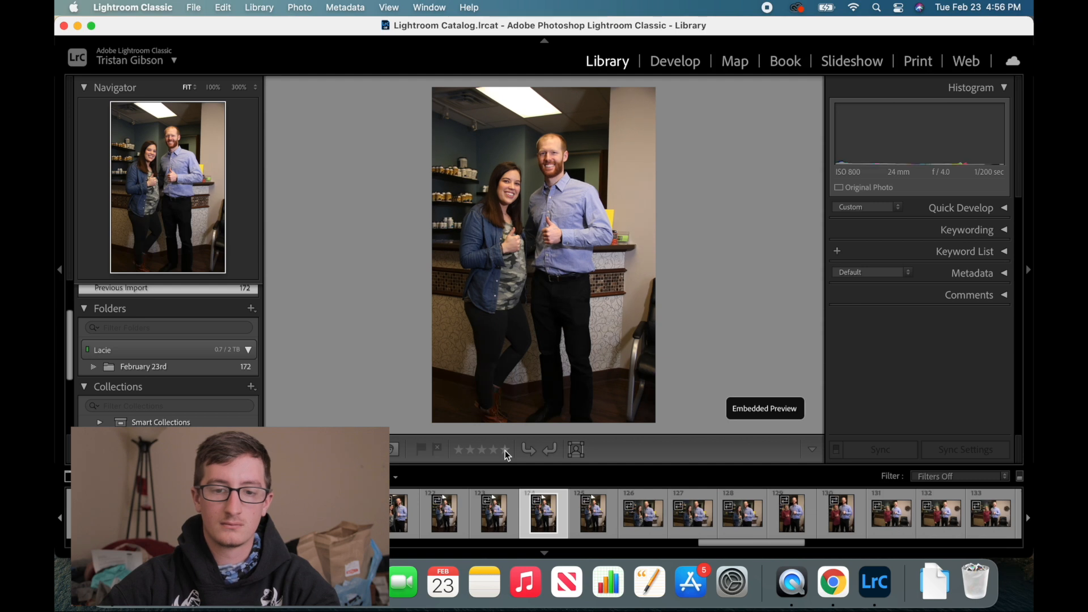
click(505, 450)
Pass over photos 125 to 128, give photo 129 five stars and advance to photo 132
key(Right)
key(Right)
key(Right)
key(Right)
key(Right)
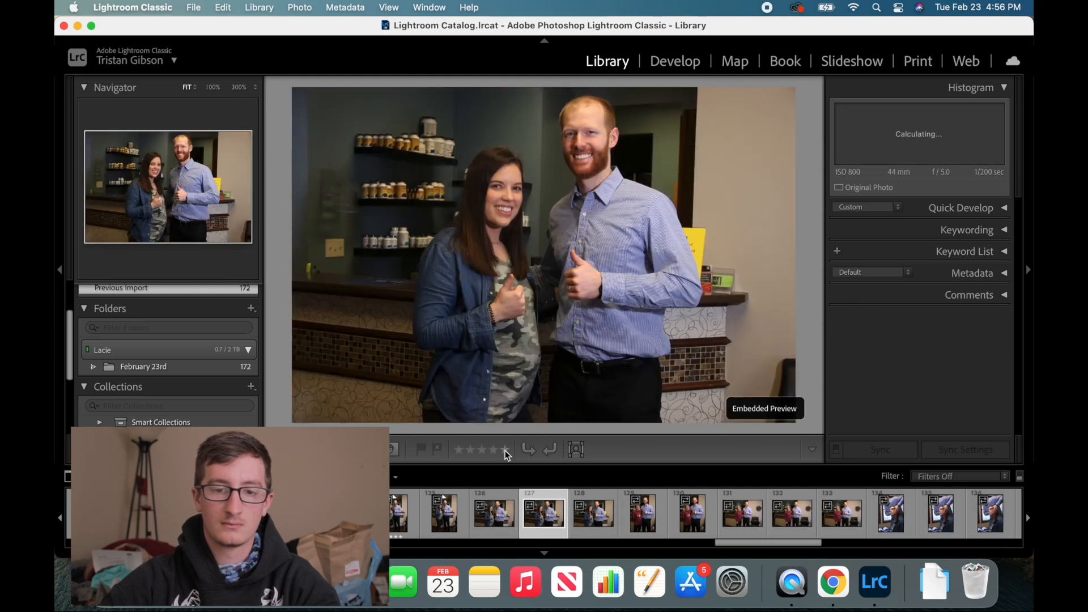
click(505, 451)
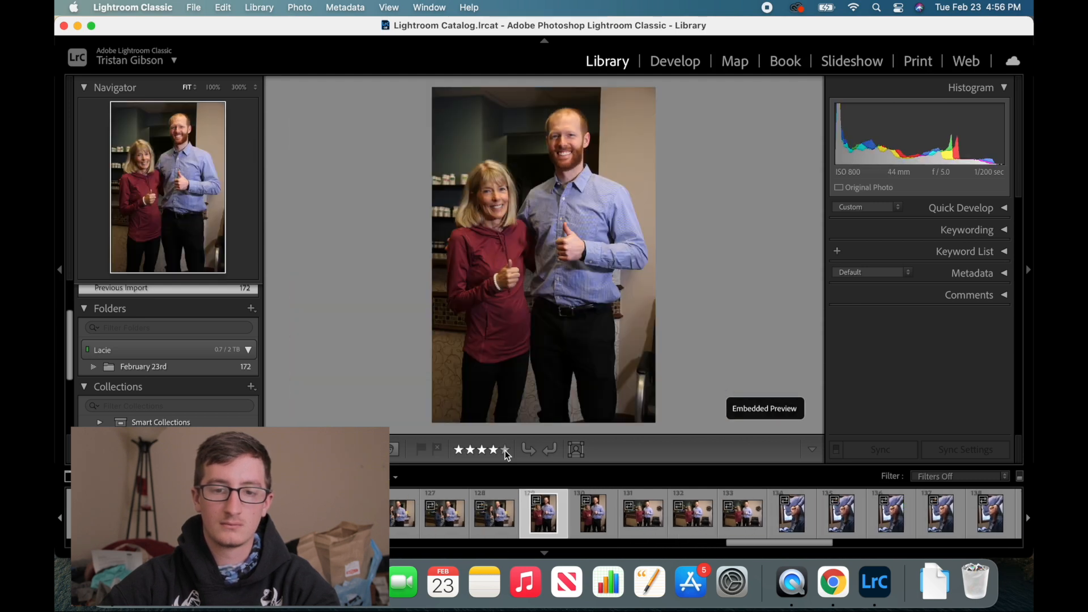
key(Right)
key(Right)
key(Right)
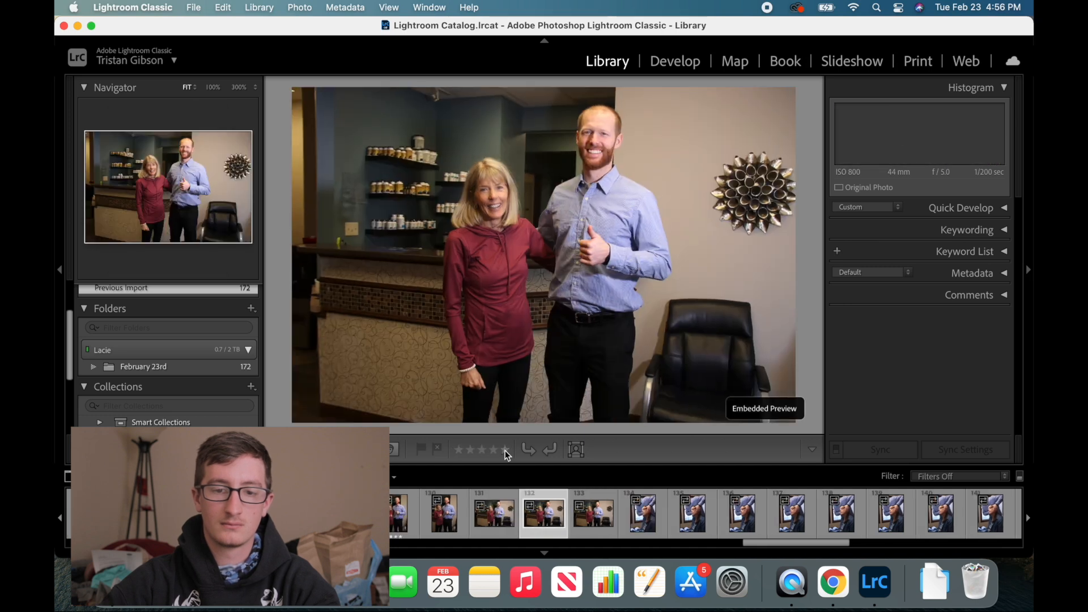
Give five stars to photo 132, the thumbs-up pair, and to photo 134, the seated patient's head adjustment
click(505, 451)
key(Right)
key(Right)
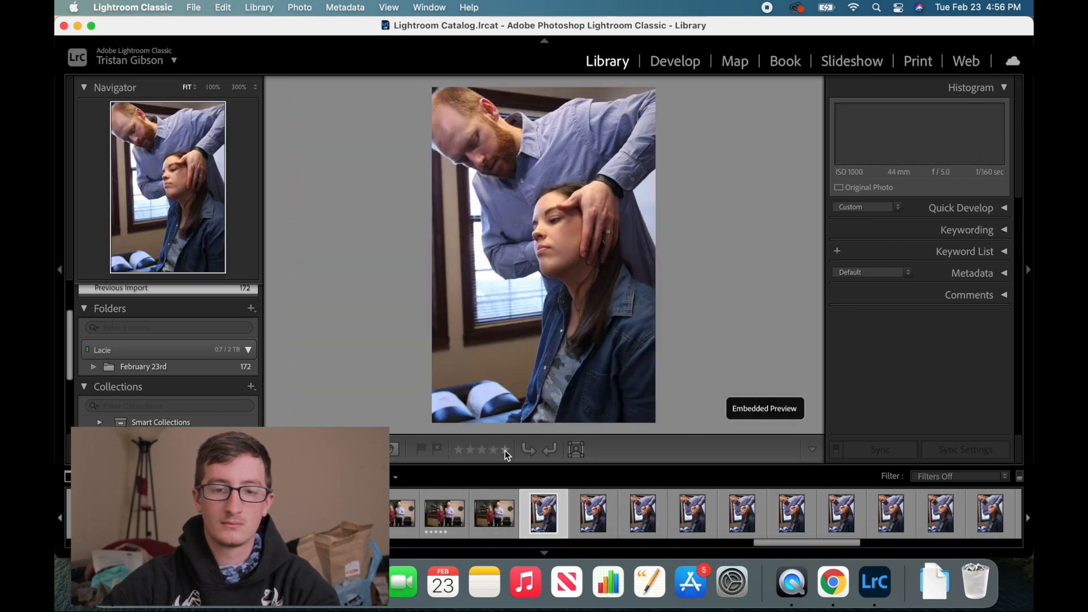
click(505, 451)
Pass over photos 135 to 143 and give five stars to photo 144, the upright head-adjustment shot
key(Right)
key(Right)
key(Right)
key(Right)
key(Right)
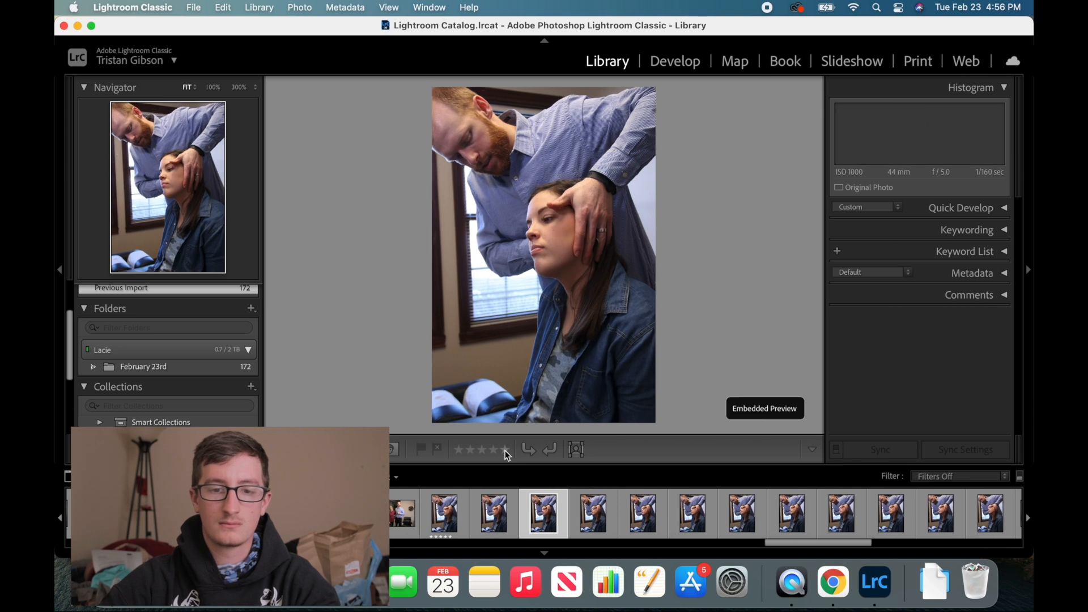
key(Right)
key(Right)
key(Right)
key(Right)
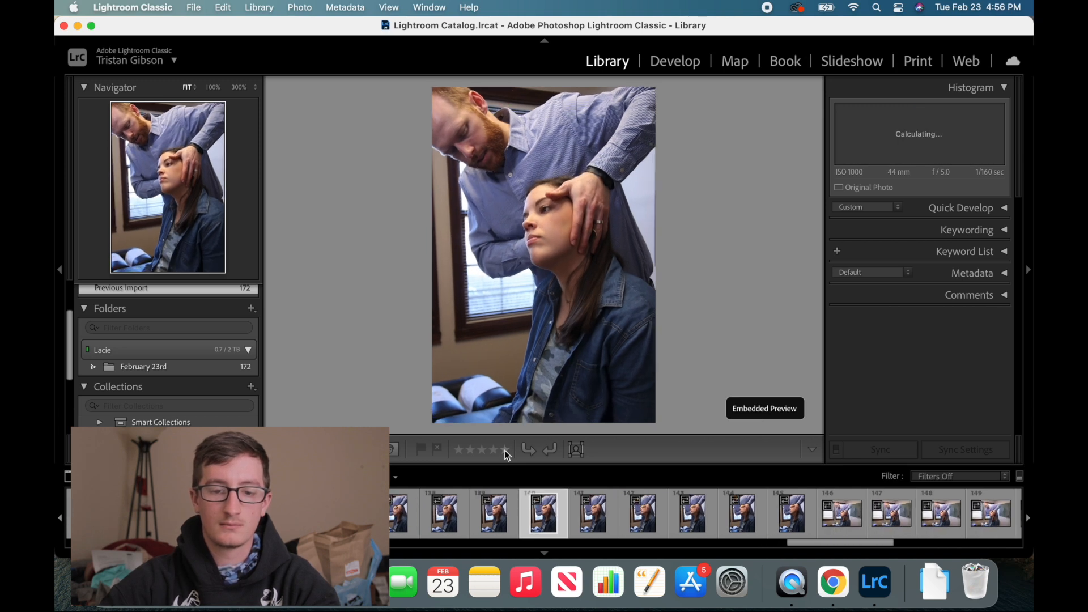
click(505, 451)
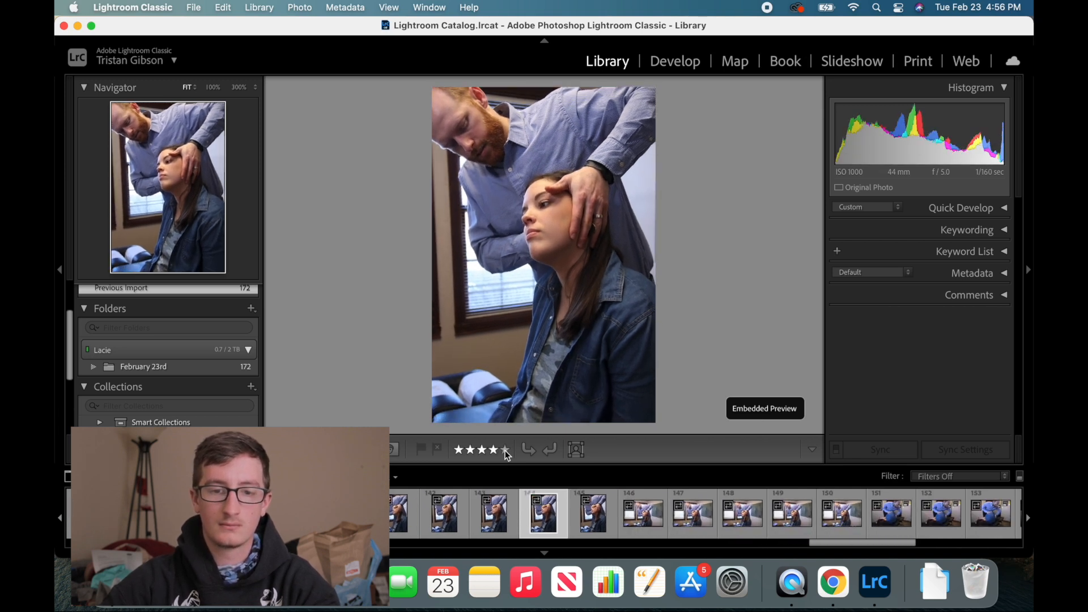
Leave photos 145 to 149 unrated and give five stars to photo 150 of the landscape head-adjustment series
key(Right)
key(Right)
key(Right)
key(Right)
key(Right)
key(Right)
key(Right)
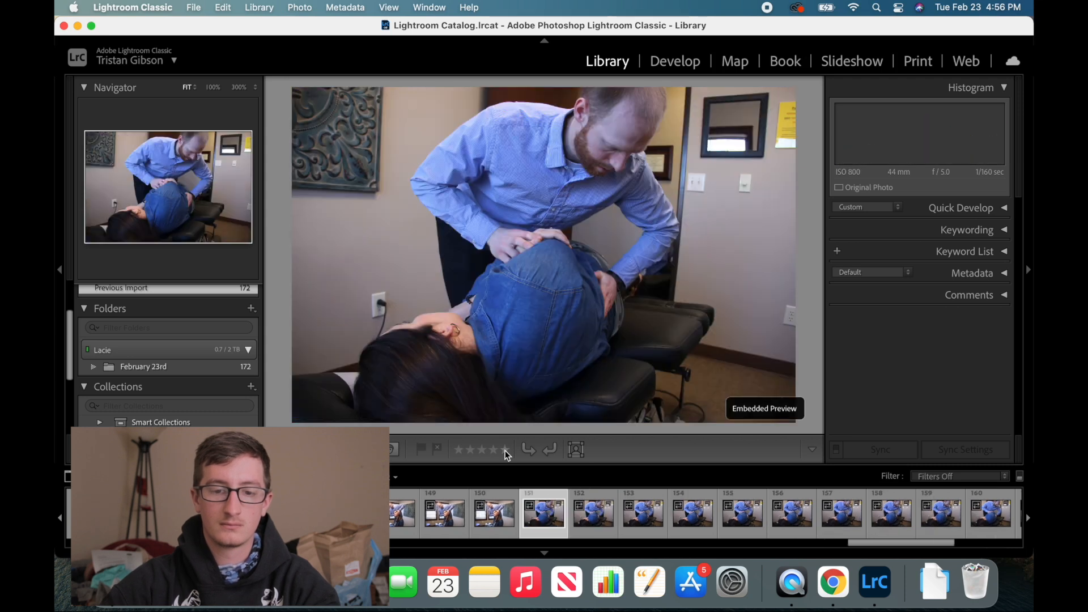
key(Left)
click(505, 450)
Skip photo 151 and give five stars to photo 152, the side-lying back adjustment
key(Right)
key(Right)
click(505, 451)
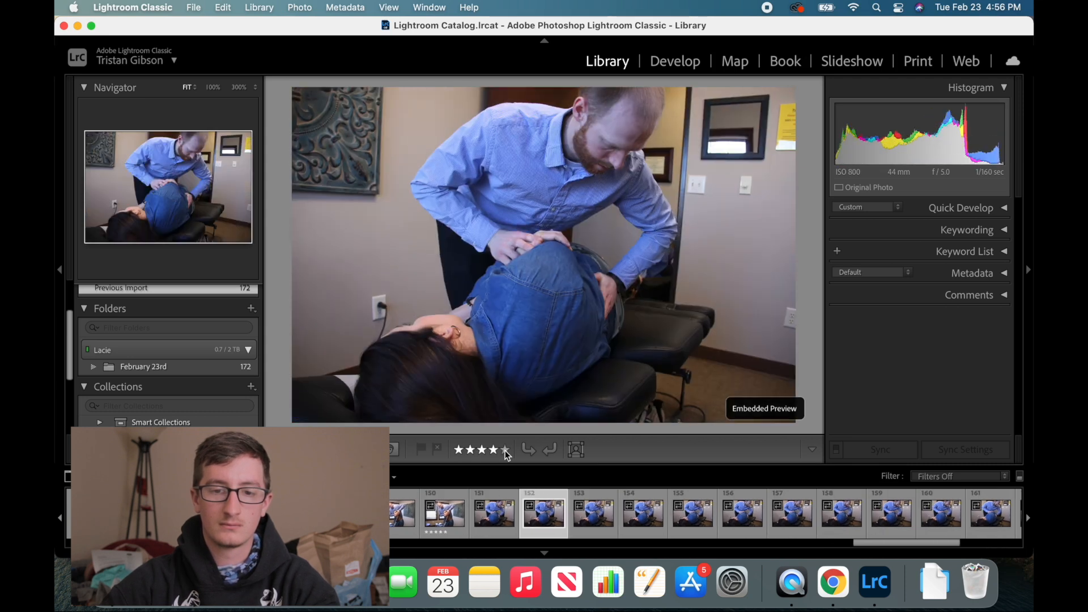
Look through the remaining side-lying adjustment photos from 153 to the last one, 172
key(Right)
key(Right)
key(Right)
key(Right)
key(Right)
key(Right)
key(Right)
key(Right)
key(Right)
key(Right)
key(Right)
key(Right)
key(Right)
key(Right)
key(Right)
key(Right)
key(Right)
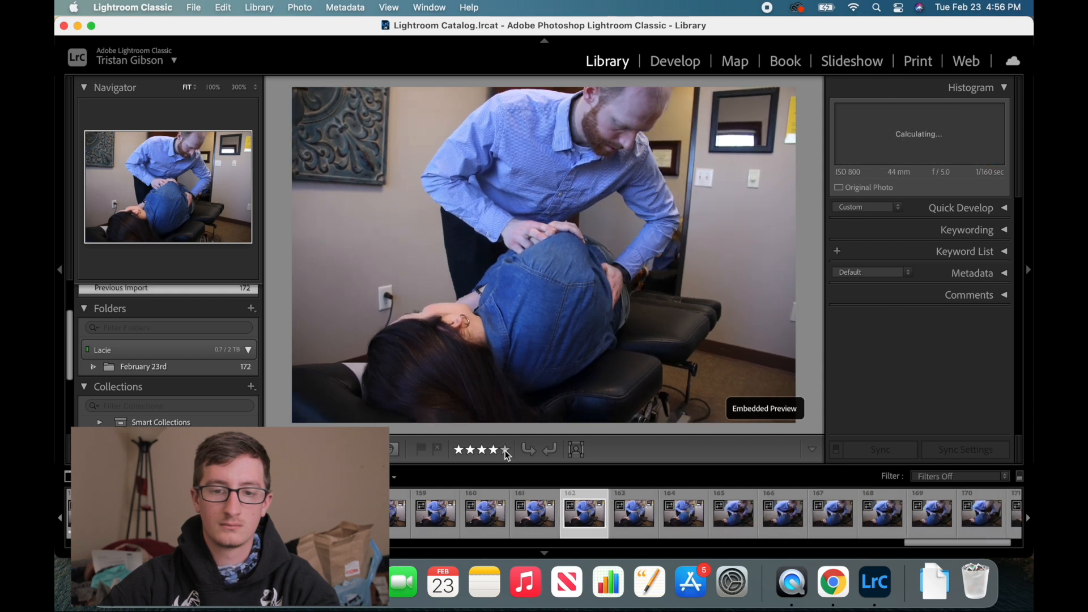
key(Right)
key(Right)
key(Right)
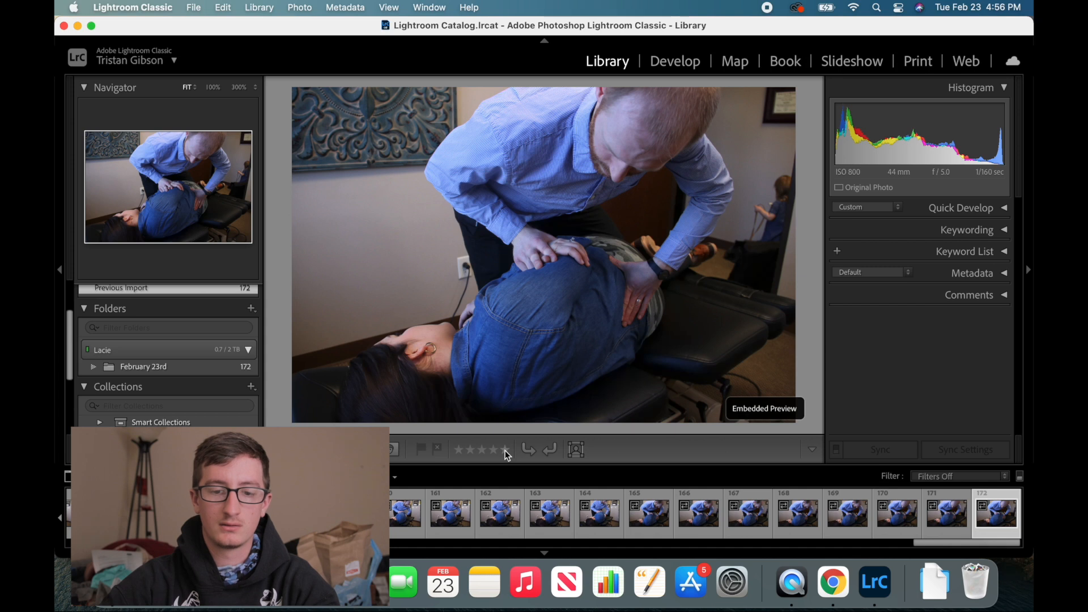
Go back to photo 166, the closer side-lying adjustment shot, and give it five stars
key(Left)
key(Left)
key(Left)
key(Left)
key(Left)
key(Left)
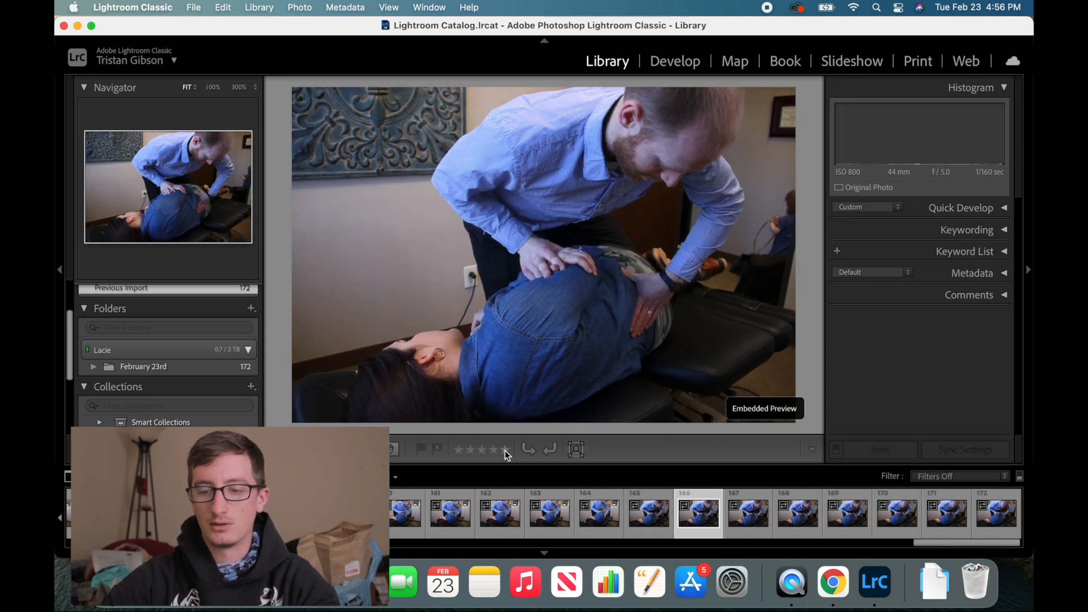
click(505, 451)
Compare photos 167 to 172 once more with the five-star photo 166
key(Right)
key(Right)
key(Right)
key(Right)
key(Right)
key(Right)
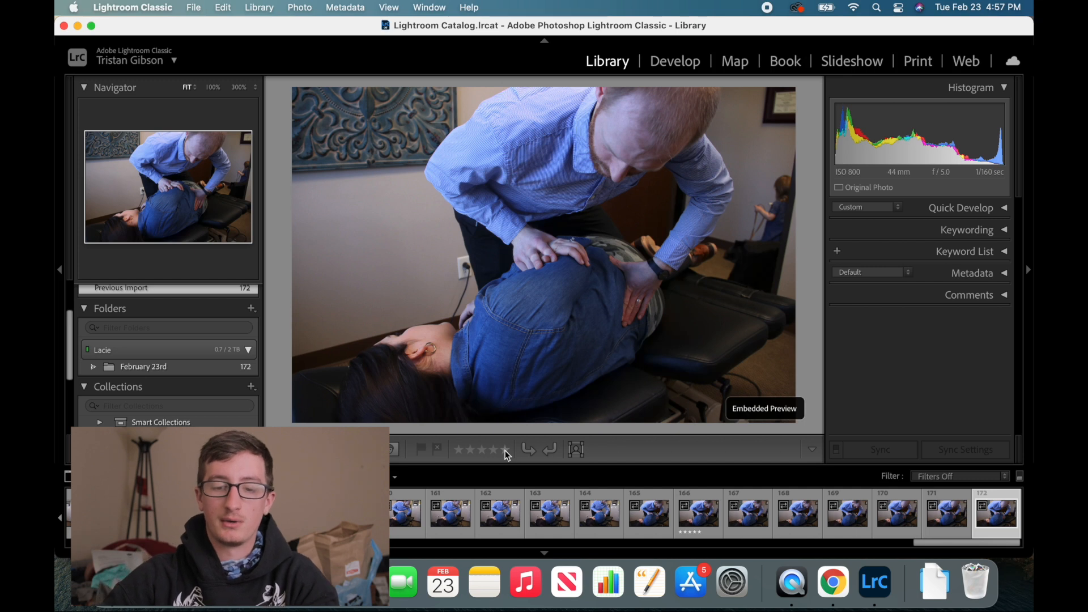
key(Left)
key(Left)
key(Left)
key(Left)
key(Left)
key(Left)
key(Left)
key(Left)
key(Left)
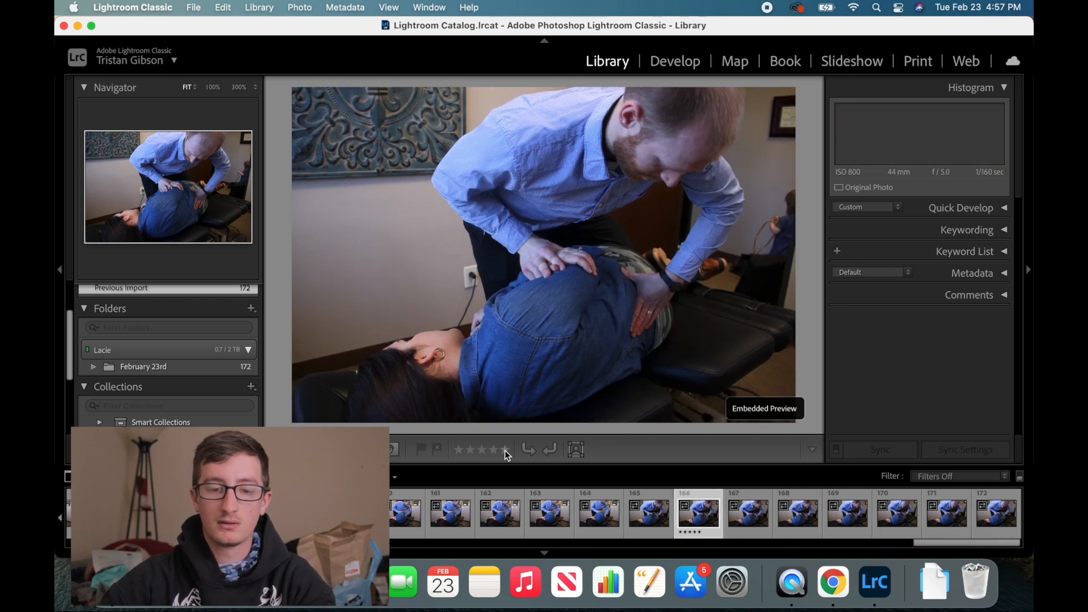
Go back past photos 165 to 160 and give five stars to photo 159
key(Left)
key(Left)
key(Left)
key(Left)
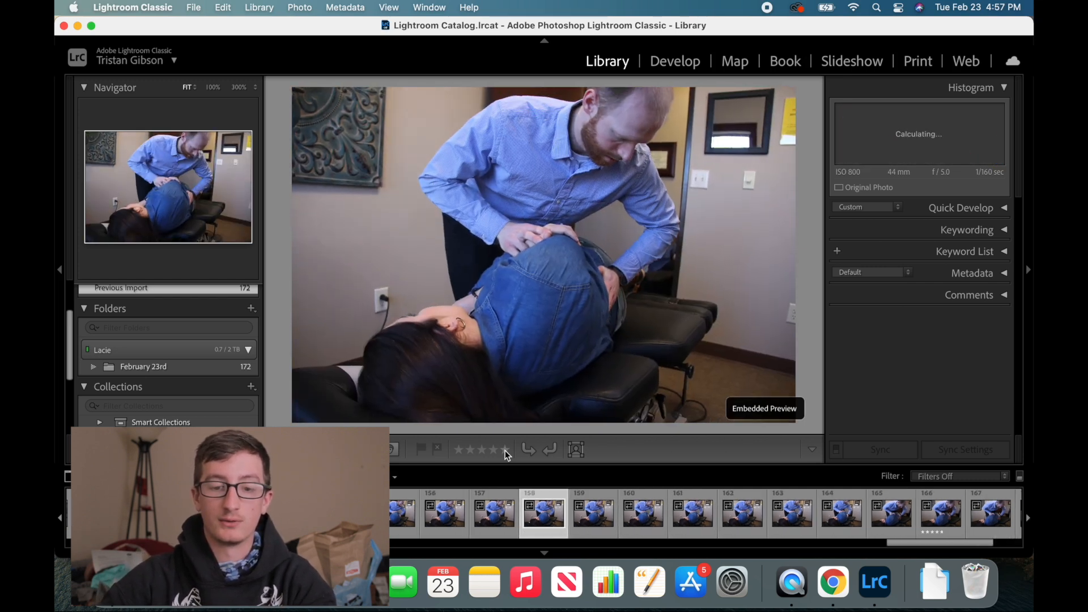
key(5)
Review photos 158 back to 153 and set photo 152 to five stars
key(Left)
key(Left)
key(Left)
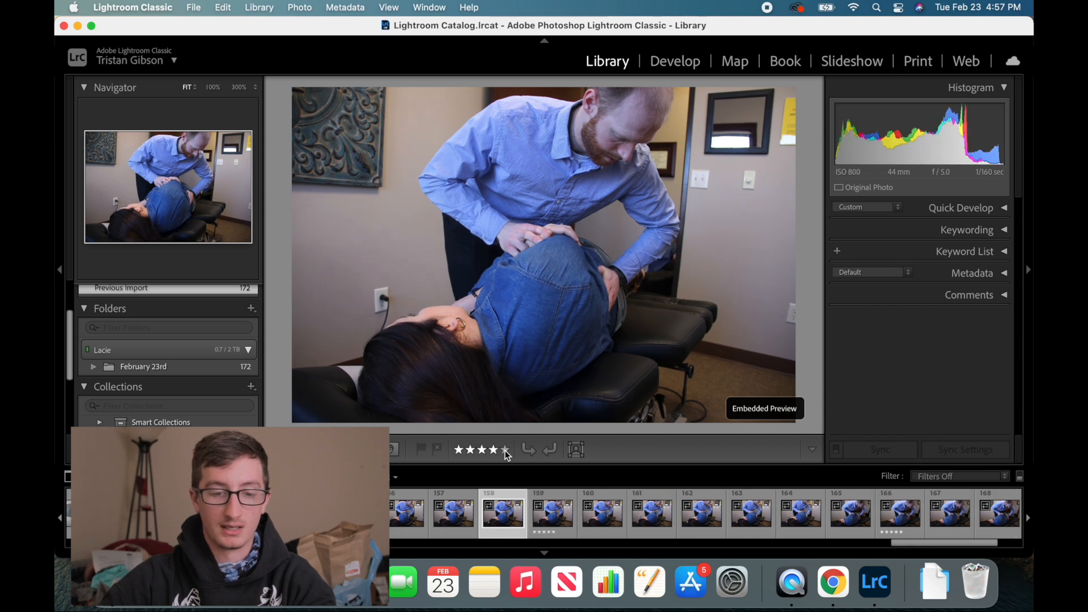
key(Left)
key(Left)
key(Left)
key(Left)
key(5)
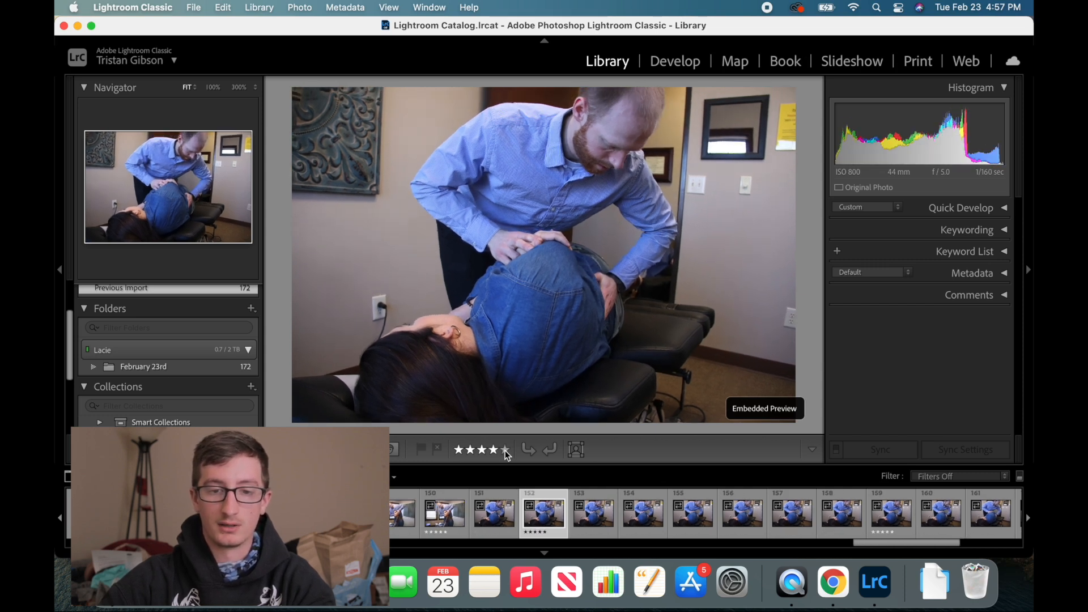
Browse back through the whole shoot from photo 151 to the first photo, the face-down back adjustment
key(Left)
key(Left)
key(Left)
key(Left)
key(Left)
key(Left)
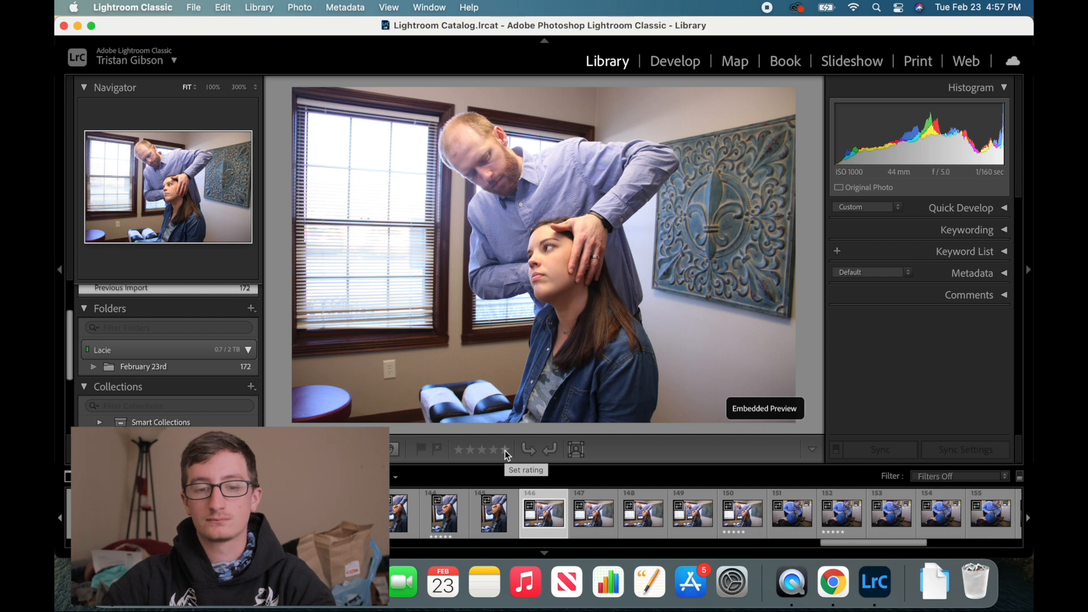
key(Left)
key(Left)
key(Left)
key(Left)
key(Left)
key(Left)
key(Left)
key(Left)
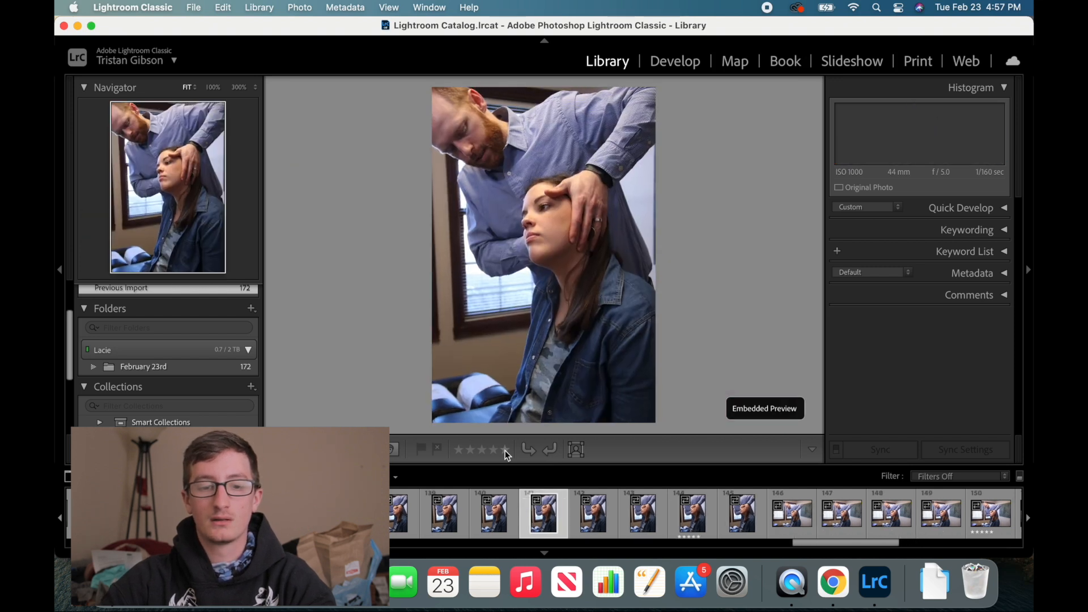
key(Left)
key(Left)
key(Left)
key(Left)
key(Left)
key(Left)
key(Left)
key(Left)
key(Left)
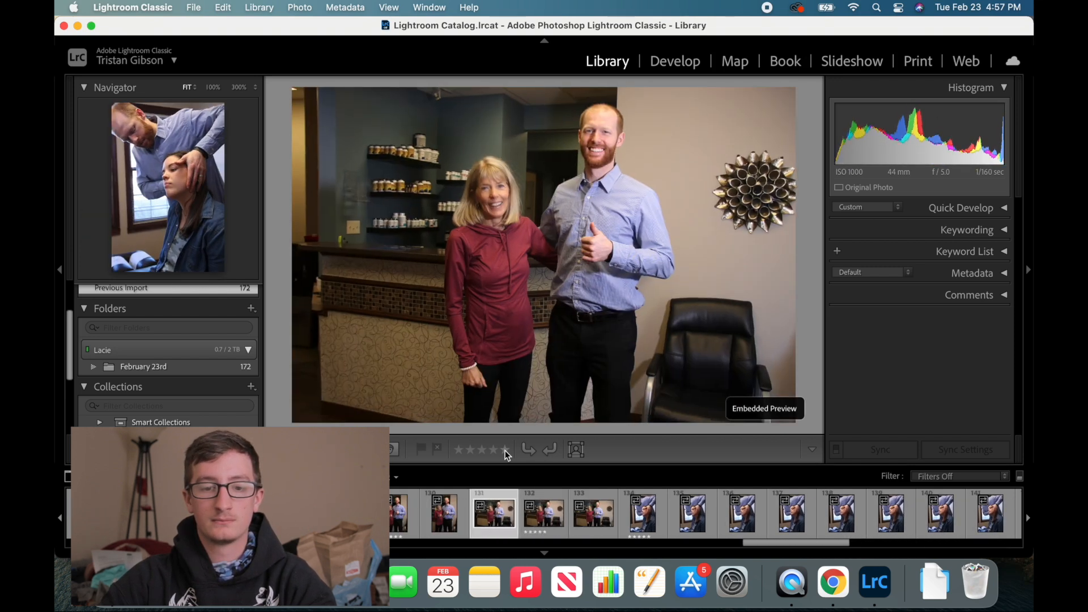
key(Left)
key(Left)
key(Left)
key(Left)
key(Left)
key(Left)
key(Left)
key(Left)
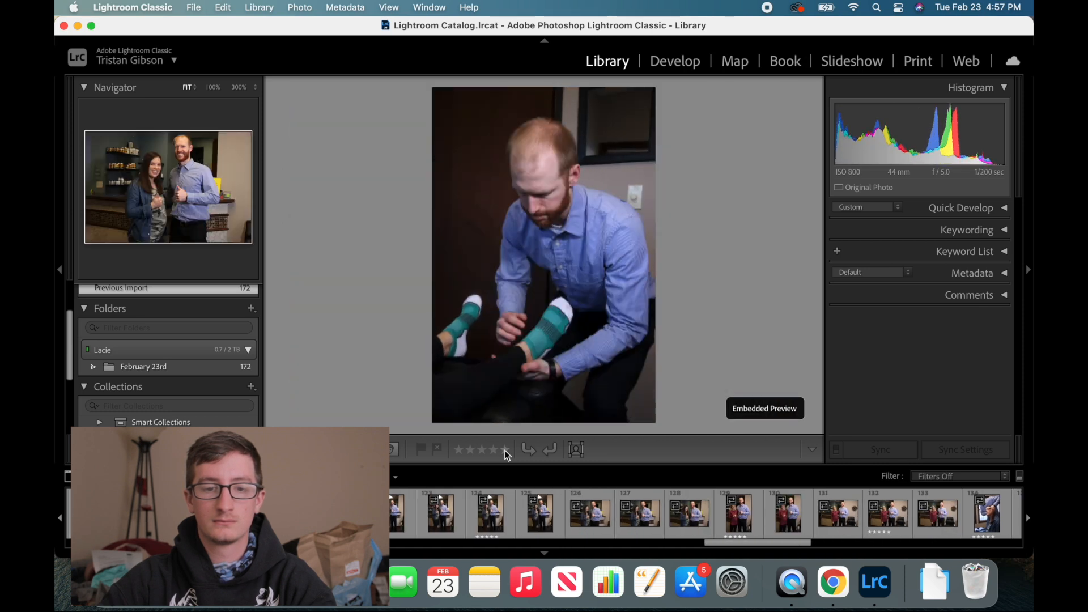
key(Left)
key(Left)
key(Left)
key(Left)
key(Left)
key(Left)
key(Left)
key(Left)
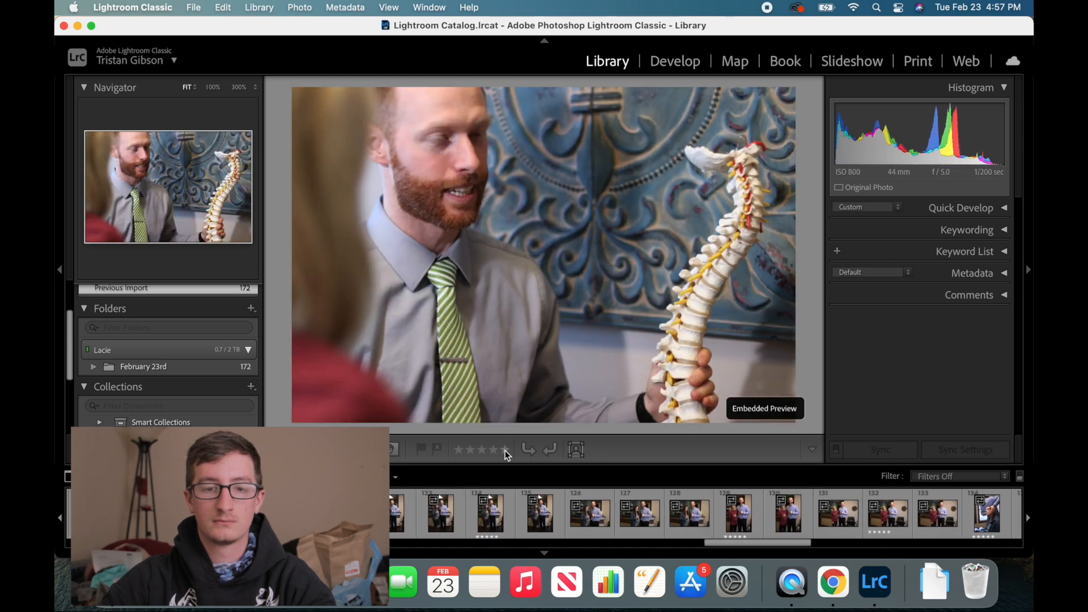
key(Left)
key(Left)
key(Left)
key(Left)
key(Left)
key(Left)
key(Left)
key(Left)
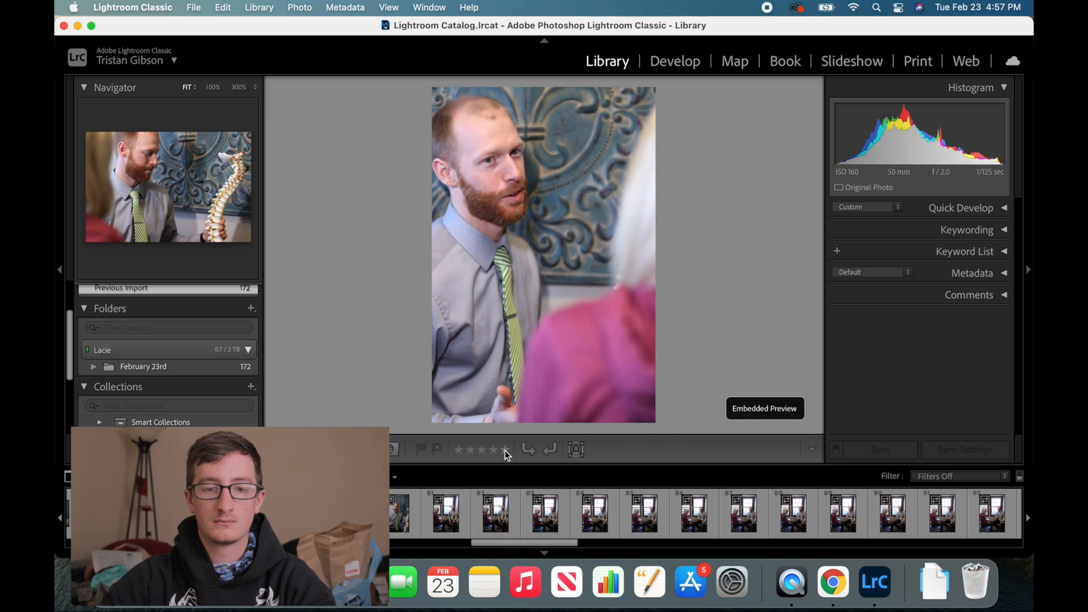
key(Left)
key(Left)
key(Left)
key(Left)
key(Left)
key(Left)
key(Left)
key(Left)
key(Left)
key(Left)
key(Left)
key(Left)
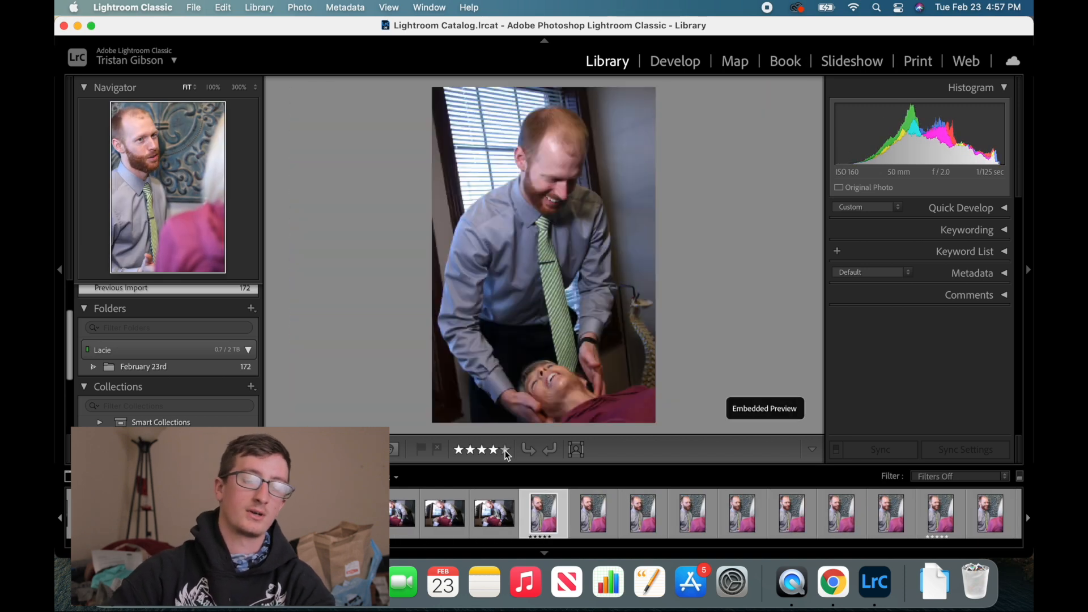
key(Left)
key(Left)
key(Left)
key(Left)
key(Left)
key(Left)
key(Left)
key(Left)
key(Left)
key(Left)
key(Left)
key(Left)
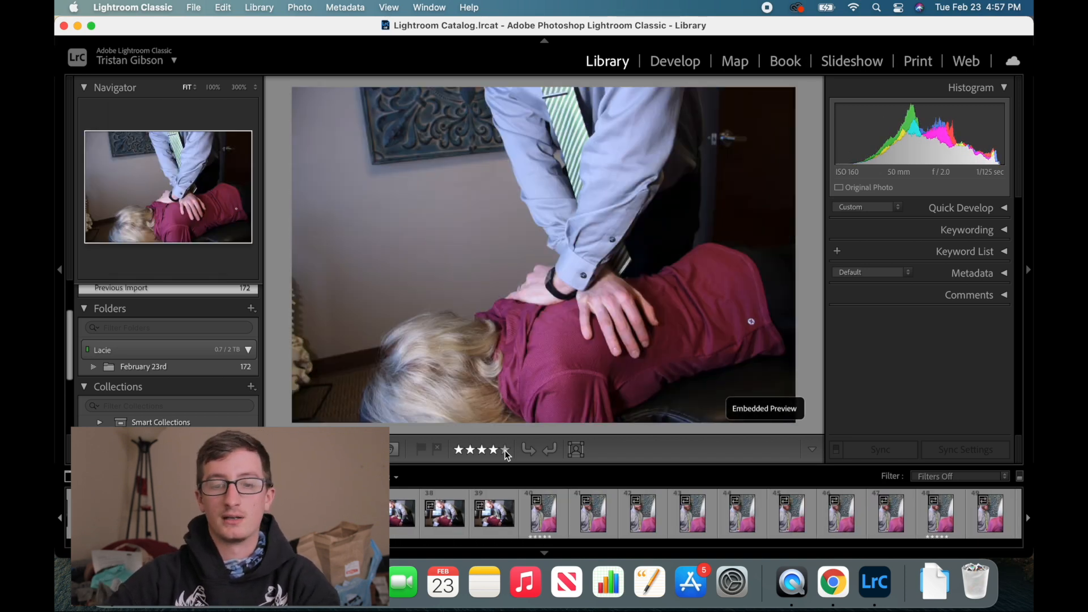
Set the first photo to five stars and open it in the Develop module, dismissing the introductory tips
click(505, 451)
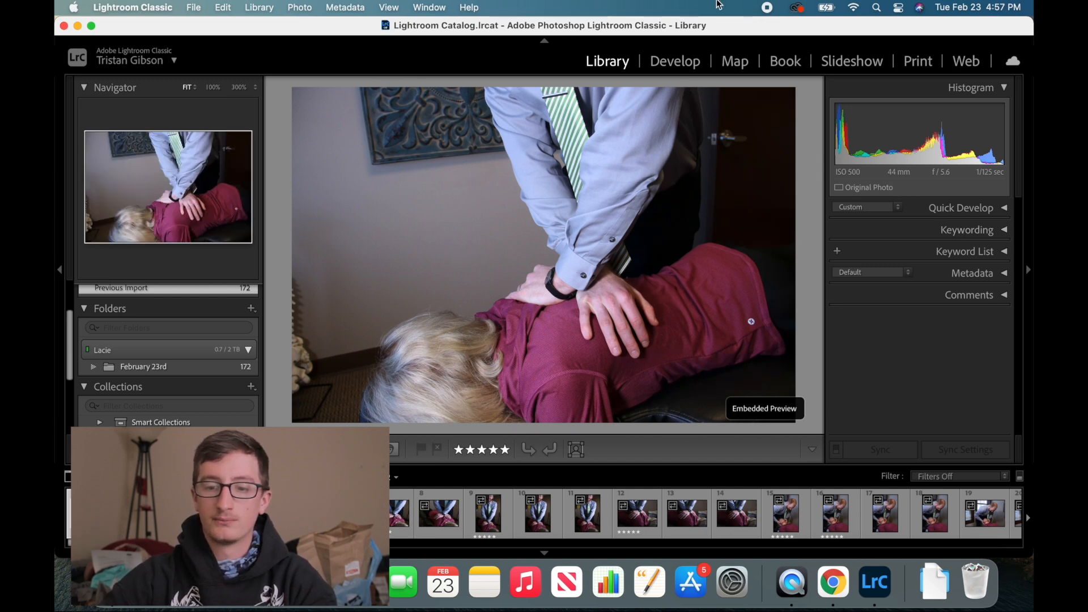
click(675, 61)
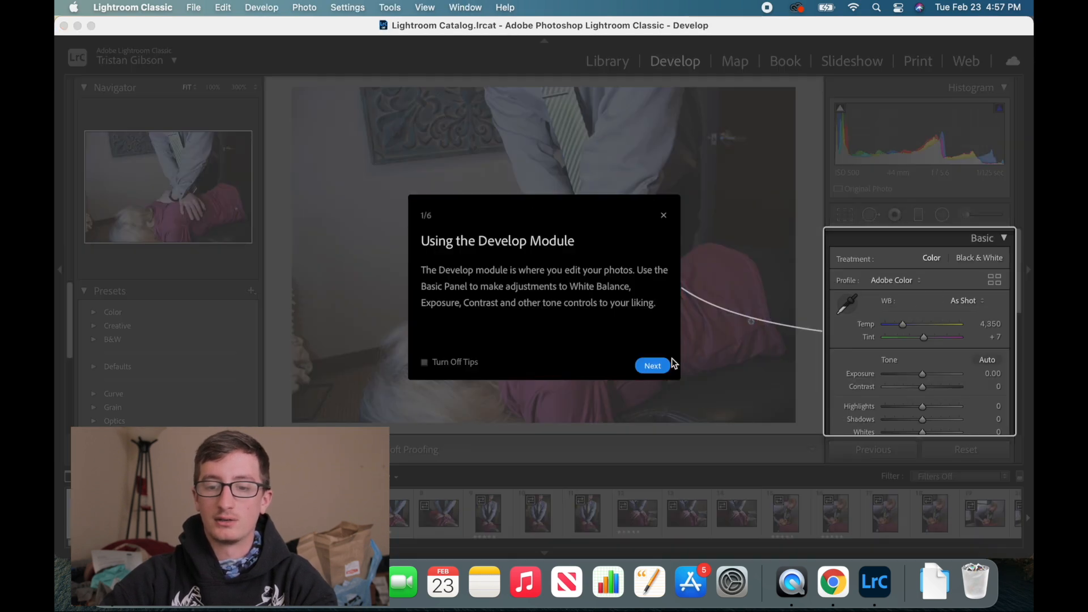
click(665, 216)
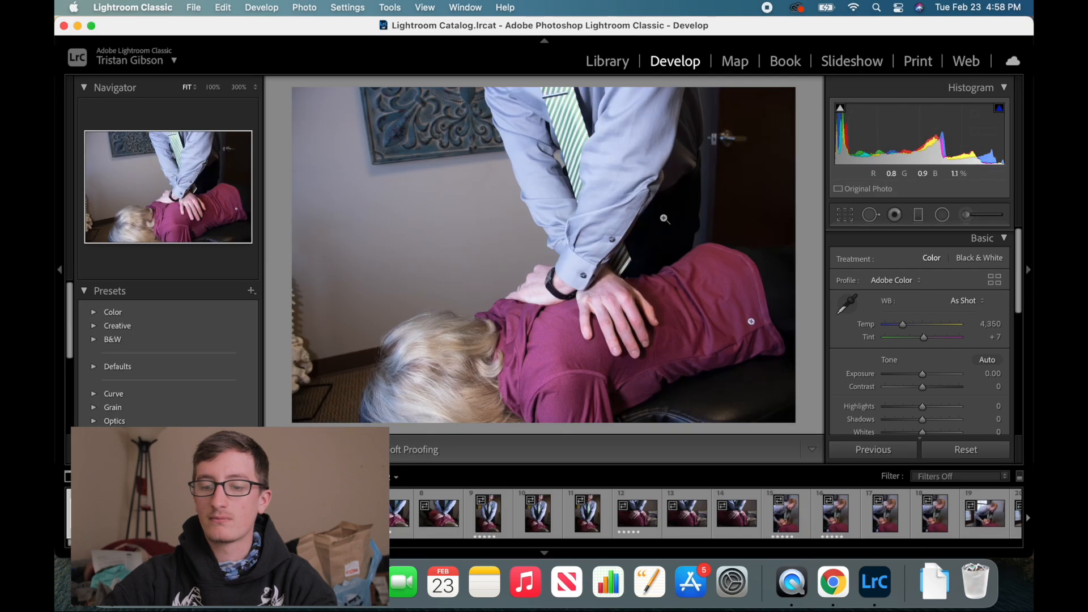
Look over the Basic tone and presence adjustments, the presets, and the snapshots, history and collections for the first photo
scroll(869, 267, down, 8)
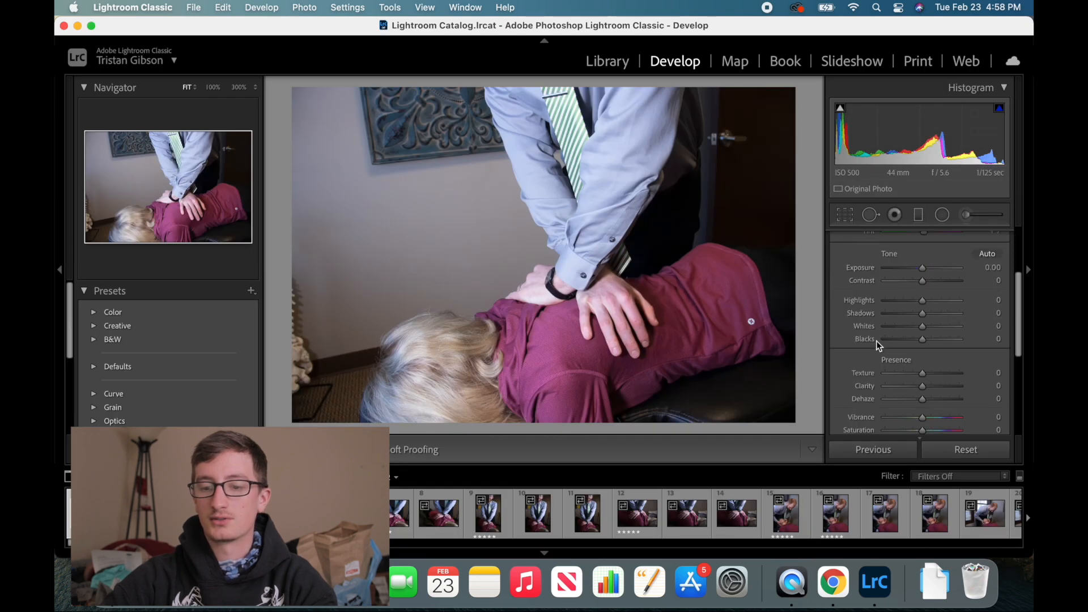
scroll(876, 341, up, 8)
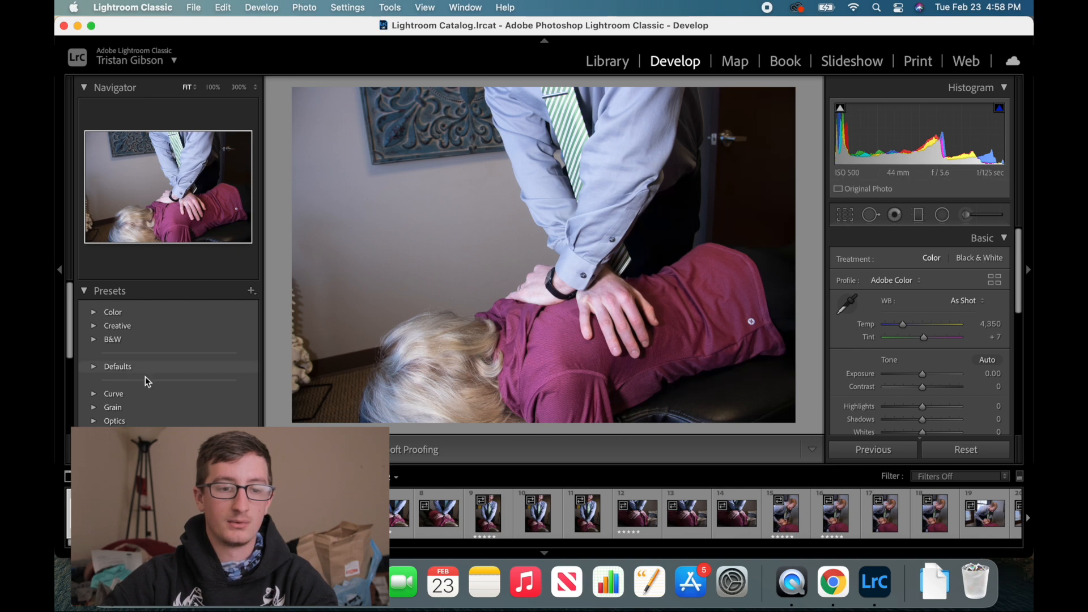
scroll(145, 377, down, 5)
scroll(144, 376, up, 5)
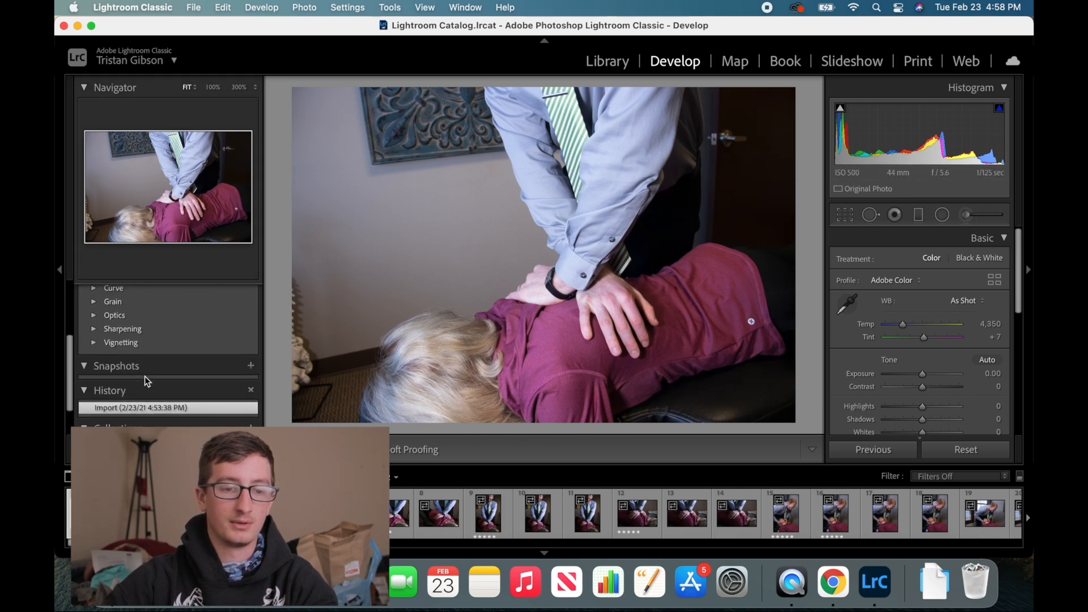
scroll(144, 377, down, 5)
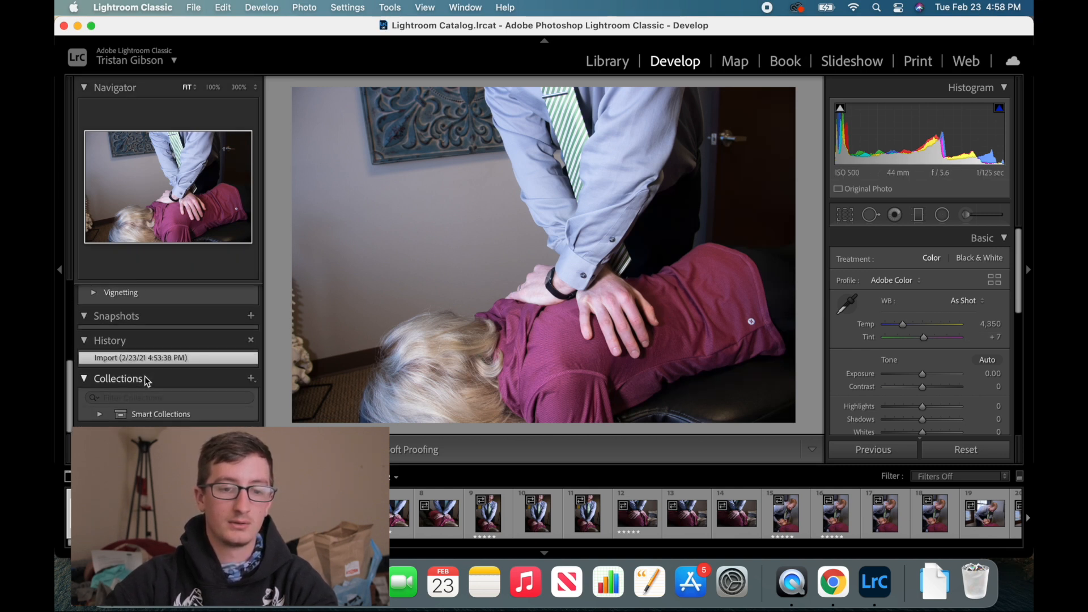
Open the options for creating, importing or managing Develop presets
scroll(145, 376, up, 5)
click(251, 290)
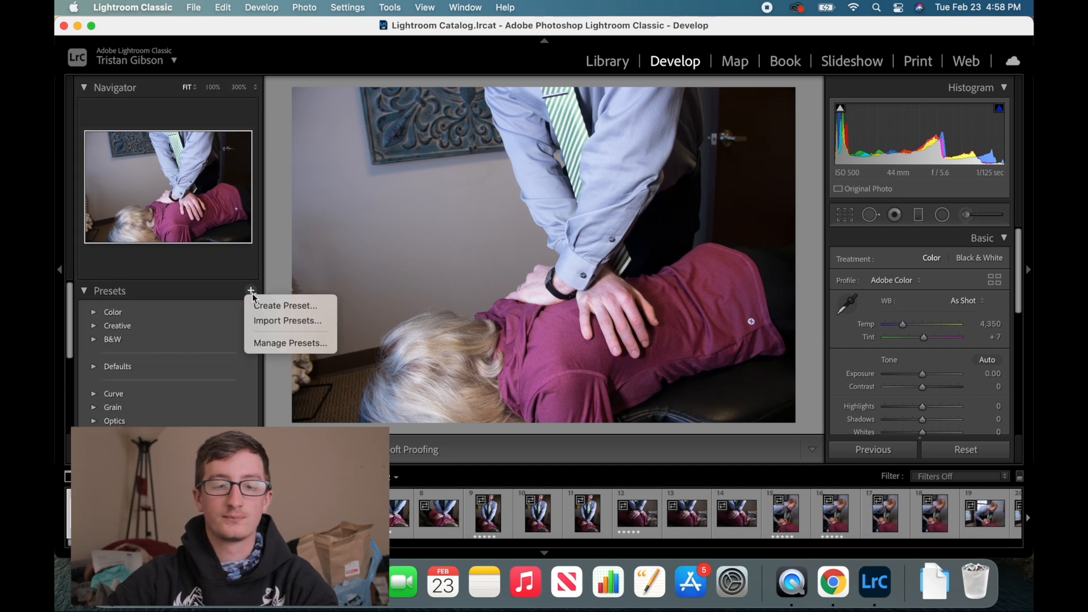
click(270, 321)
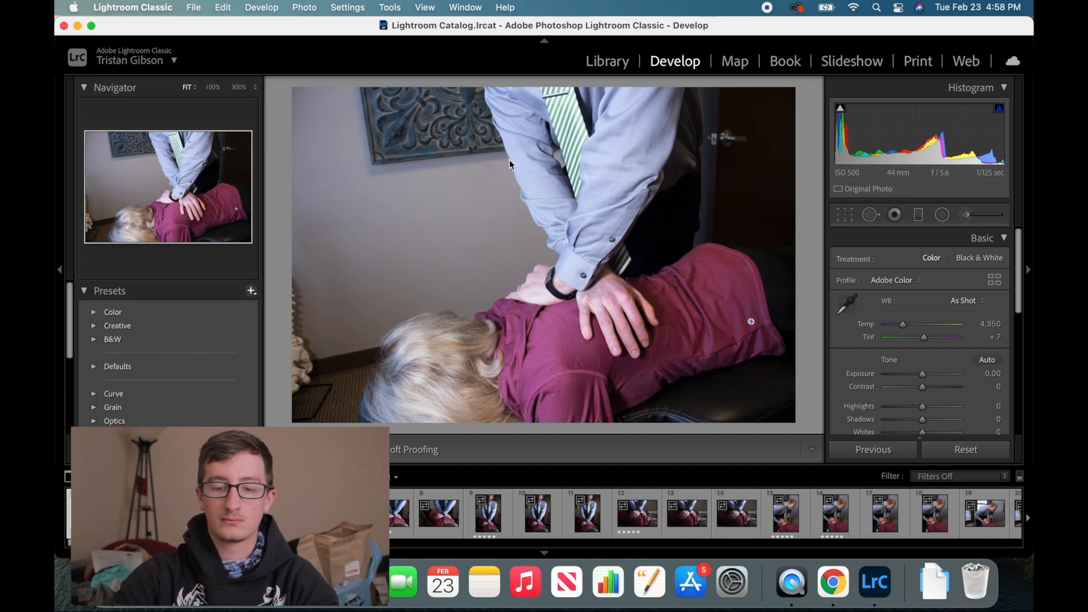
click(711, 107)
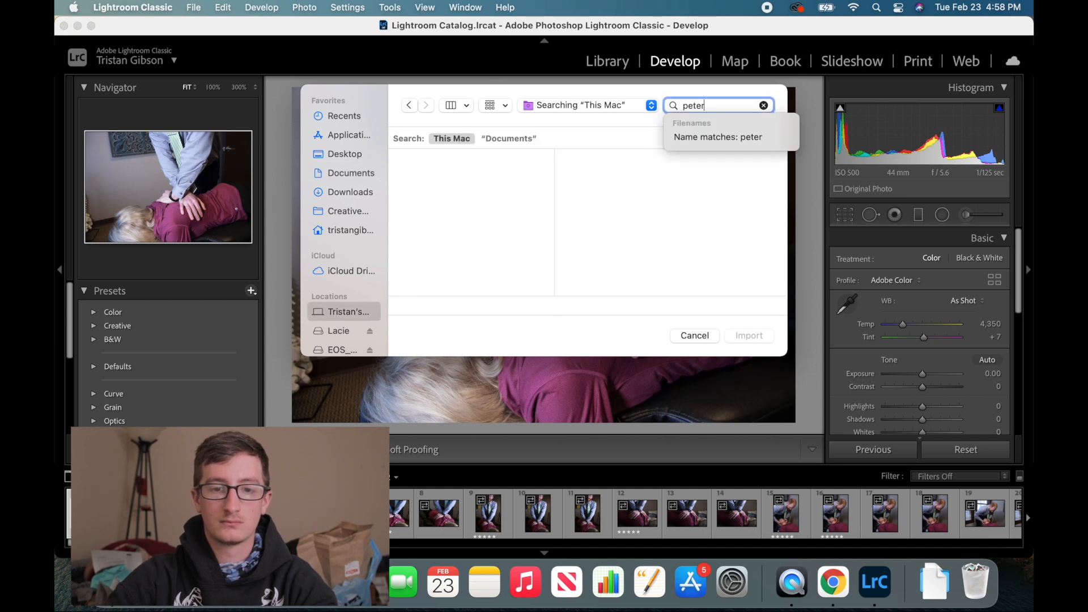
click(509, 138)
click(451, 140)
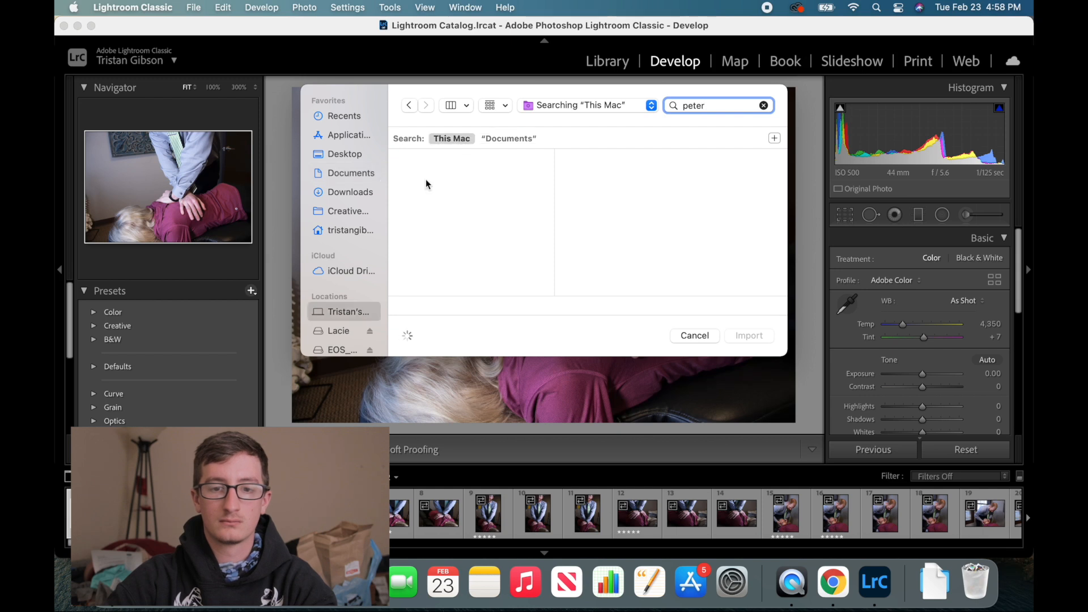
click(610, 102)
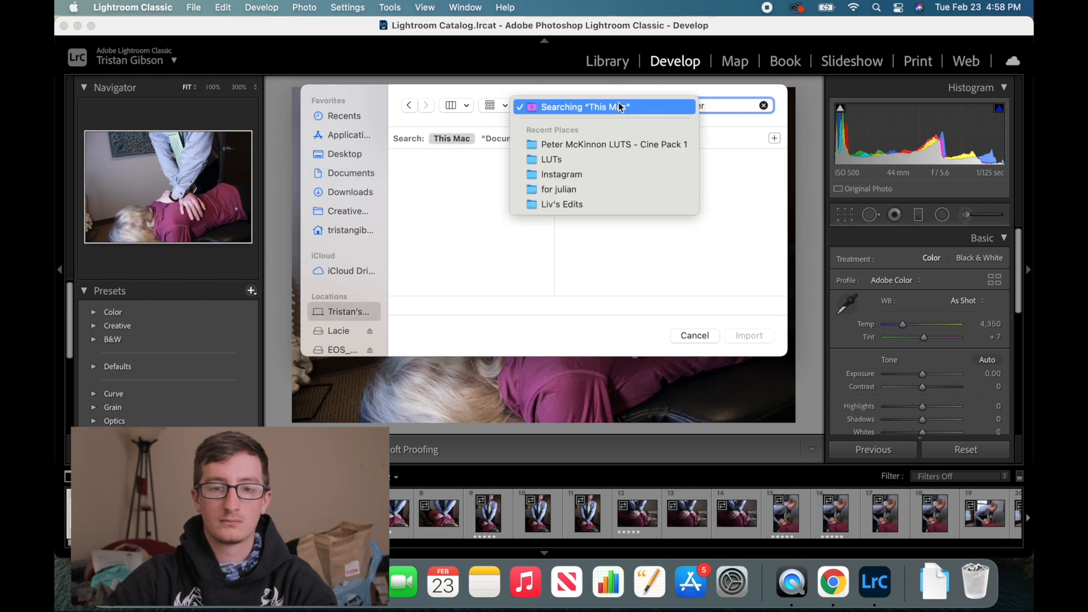
click(458, 209)
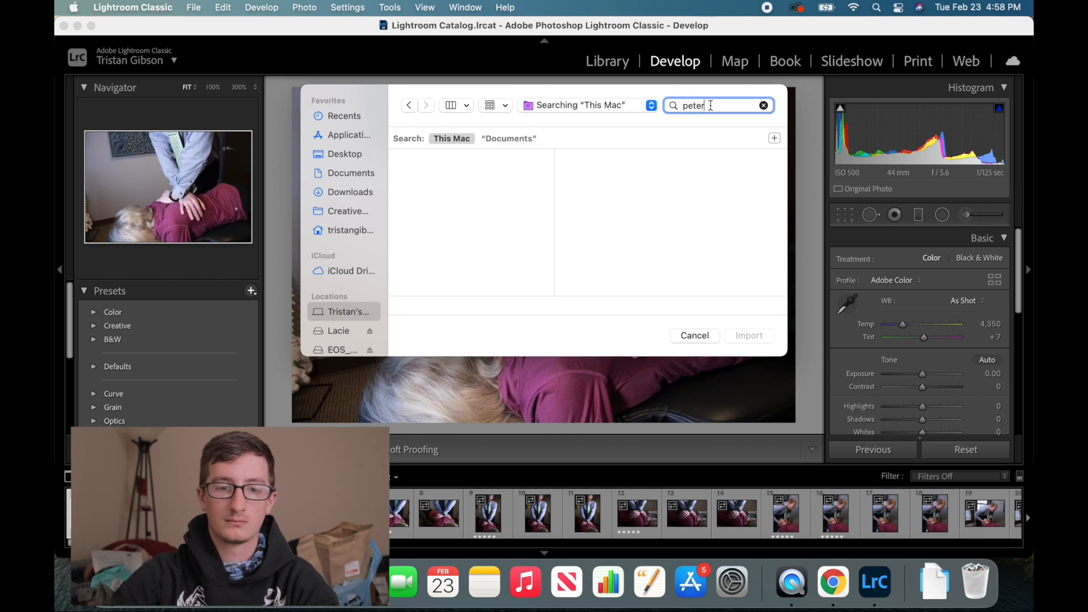
key(super+BackSpace)
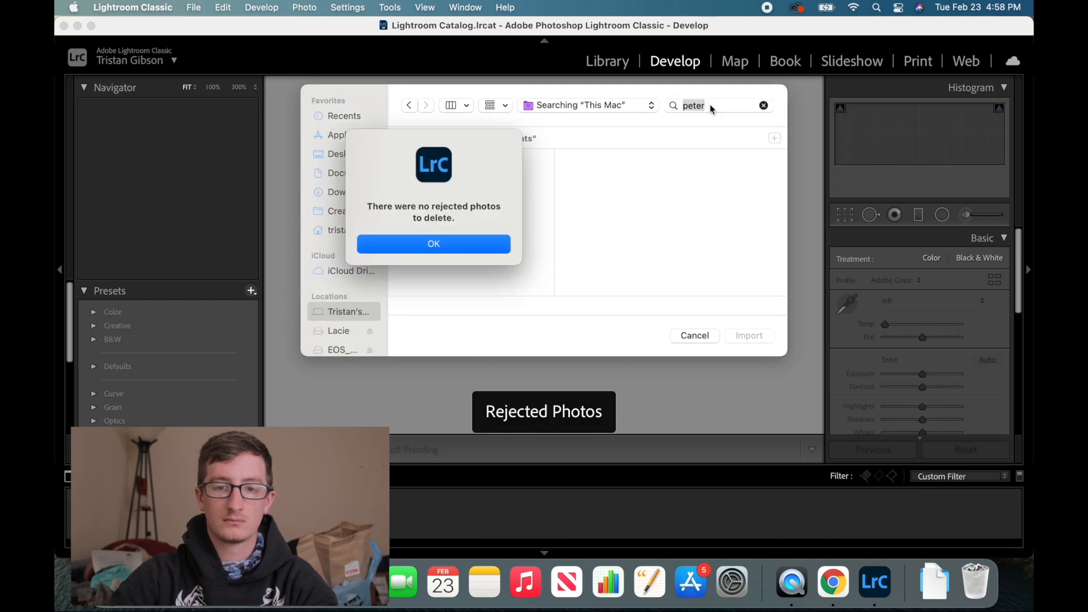
click(472, 242)
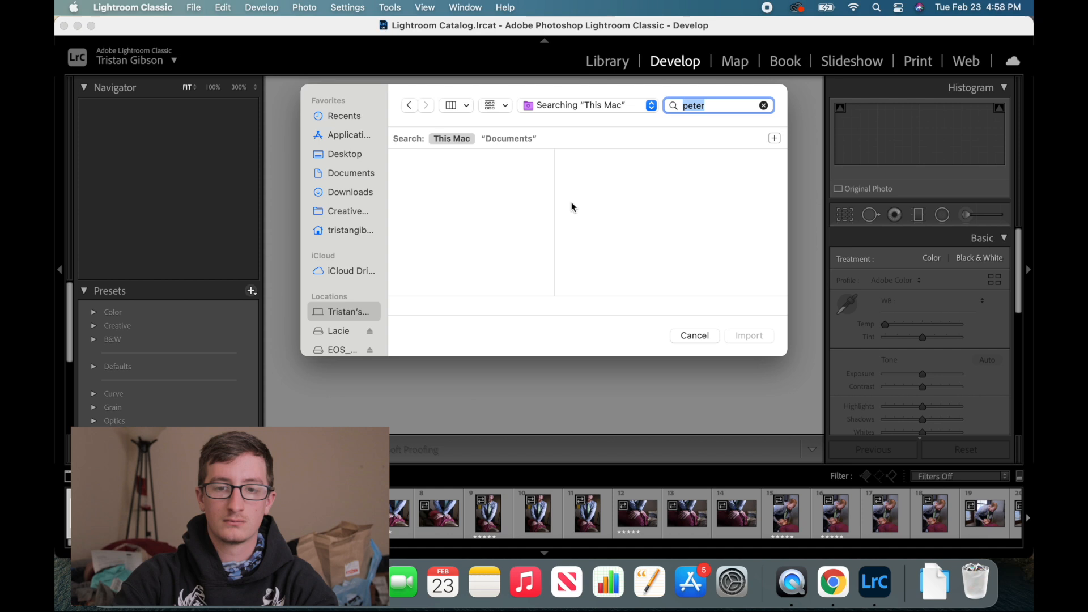
click(721, 100)
key(BackSpace)
key(BackSpace)
key(BackSpace)
key(BackSpace)
key(BackSpace)
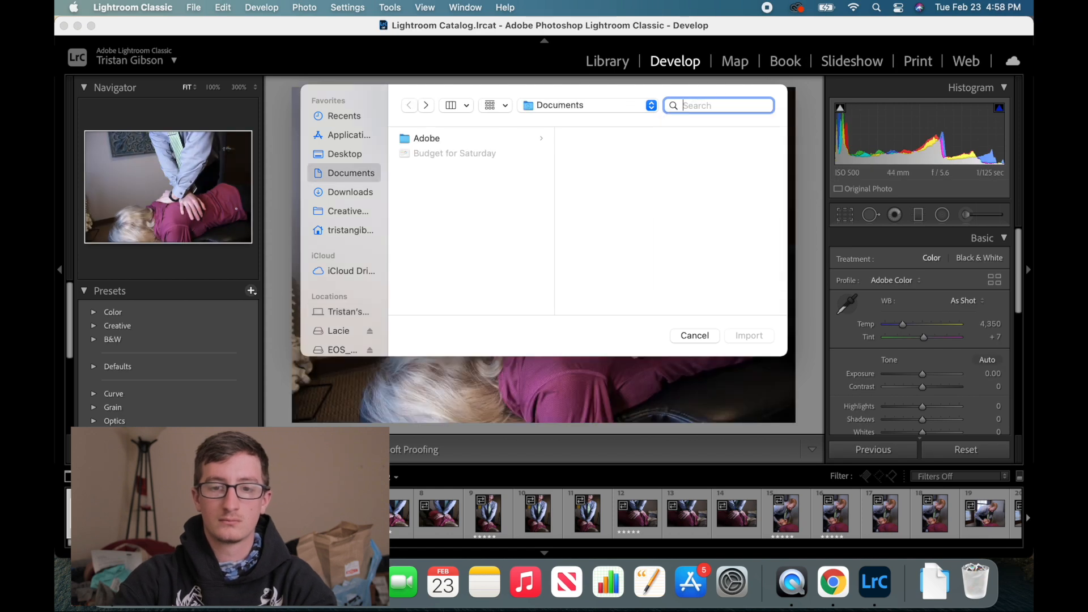
text(presets)
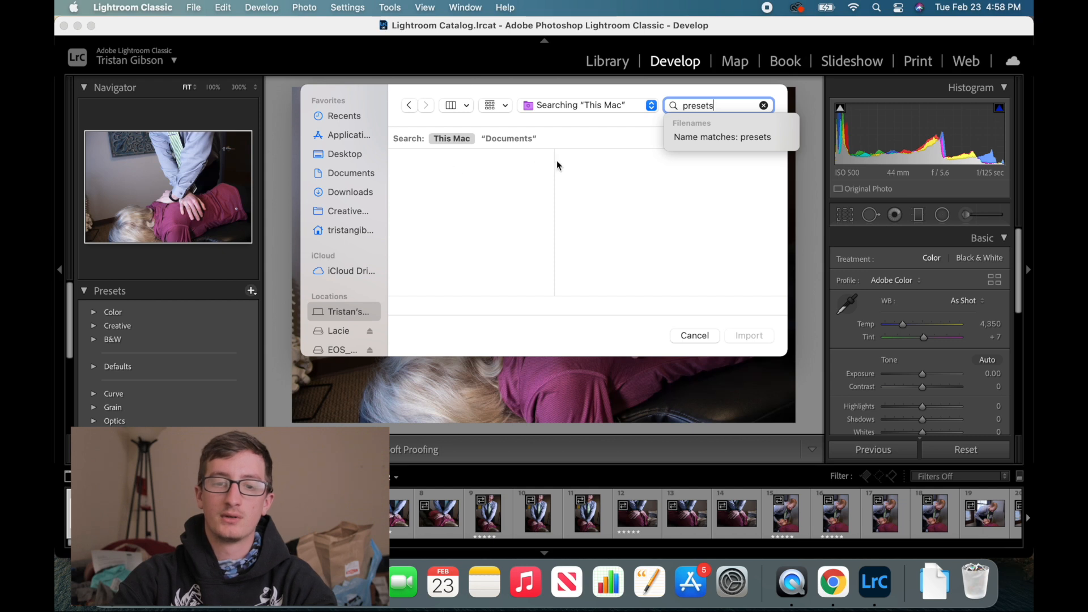
key(BackSpace)
key(BackSpace)
key(BackSpace)
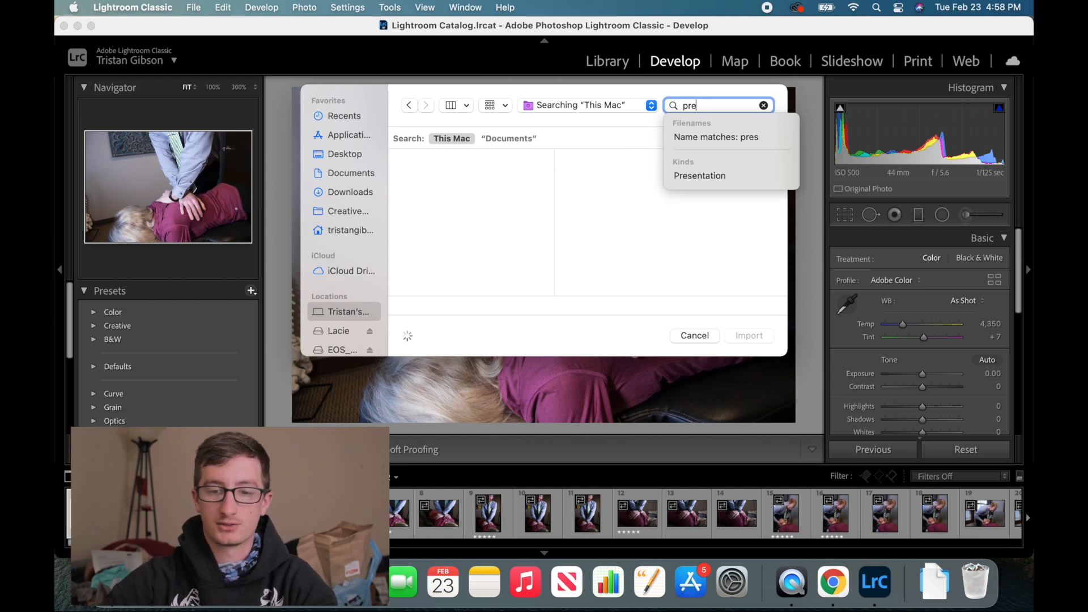
key(BackSpace)
key(BackSpace)
key(BackSpace)
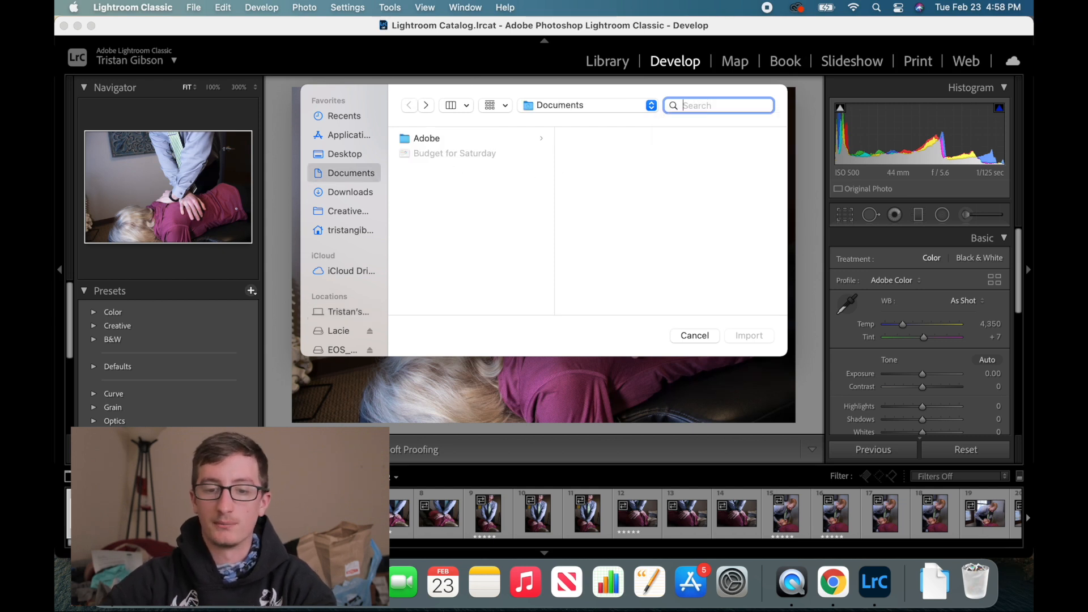
click(694, 336)
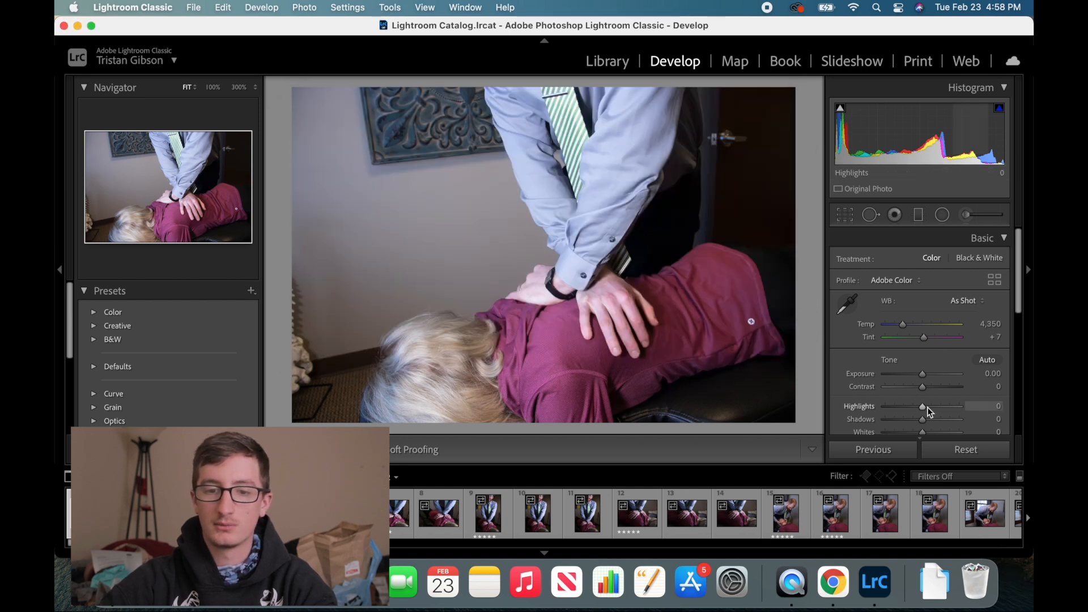
Set the photo's Exposure to +0.60, Contrast to +17, Highlights to −67, Shadows to +17 and Whites to −58
scroll(927, 407, down, 2)
mouse_move(924, 354)
mouse_down()
mouse_move(897, 383)
mouse_move(930, 368)
mouse_up()
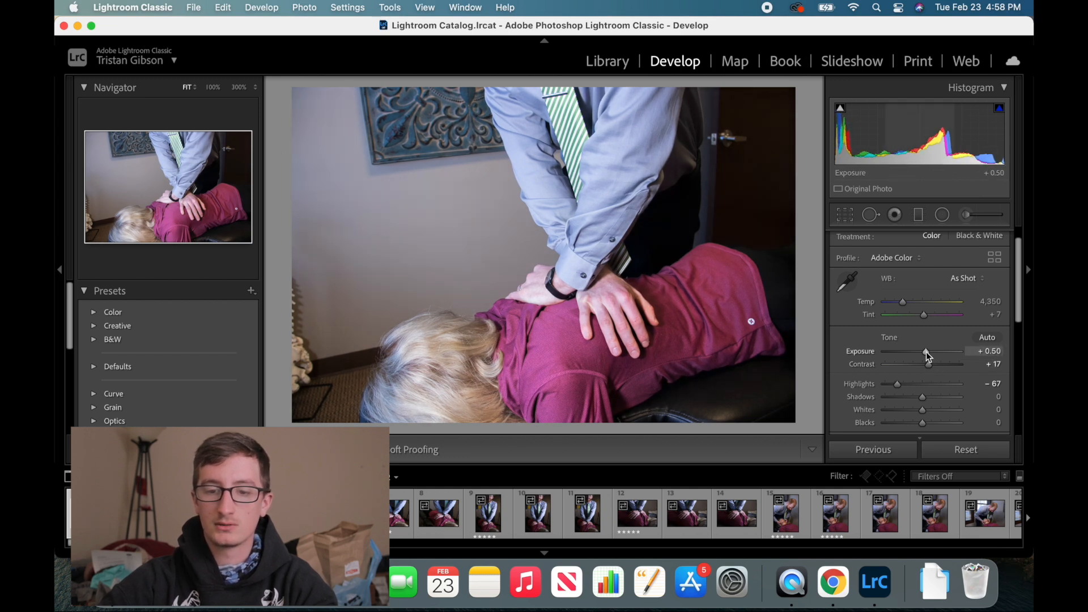
scroll(914, 403, down, 1)
drag(923, 386, 901, 397)
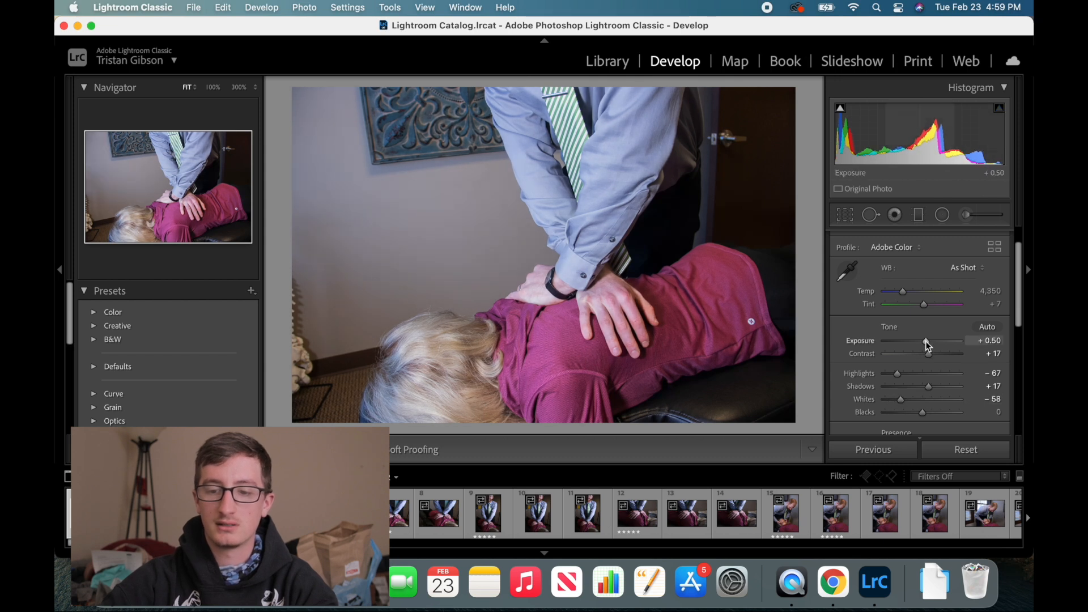
drag(927, 341, 927, 341)
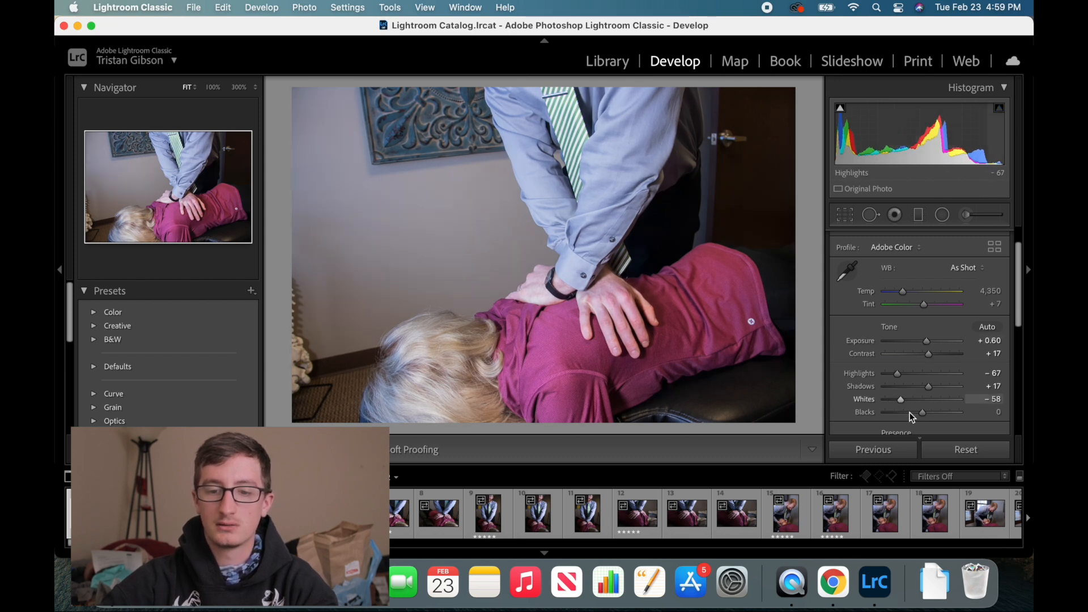
Set Blacks to +13, checking the dark table beneath the maroon shirt at 100% zoom
mouse_move(923, 412)
mouse_down()
mouse_move(948, 415)
mouse_move(915, 414)
mouse_move(934, 414)
mouse_up()
click(715, 371)
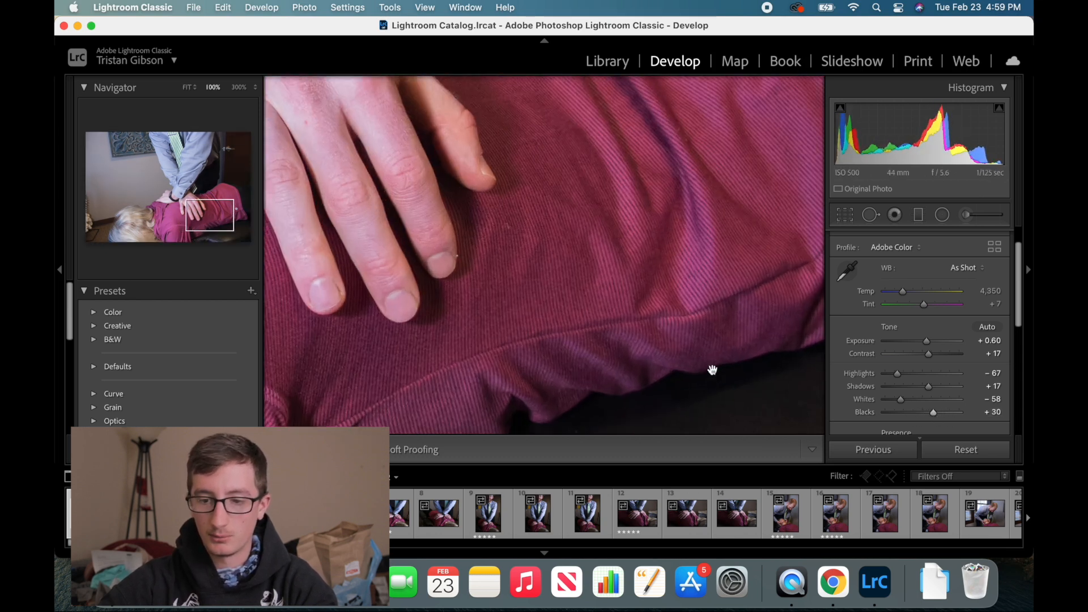
drag(722, 381, 625, 277)
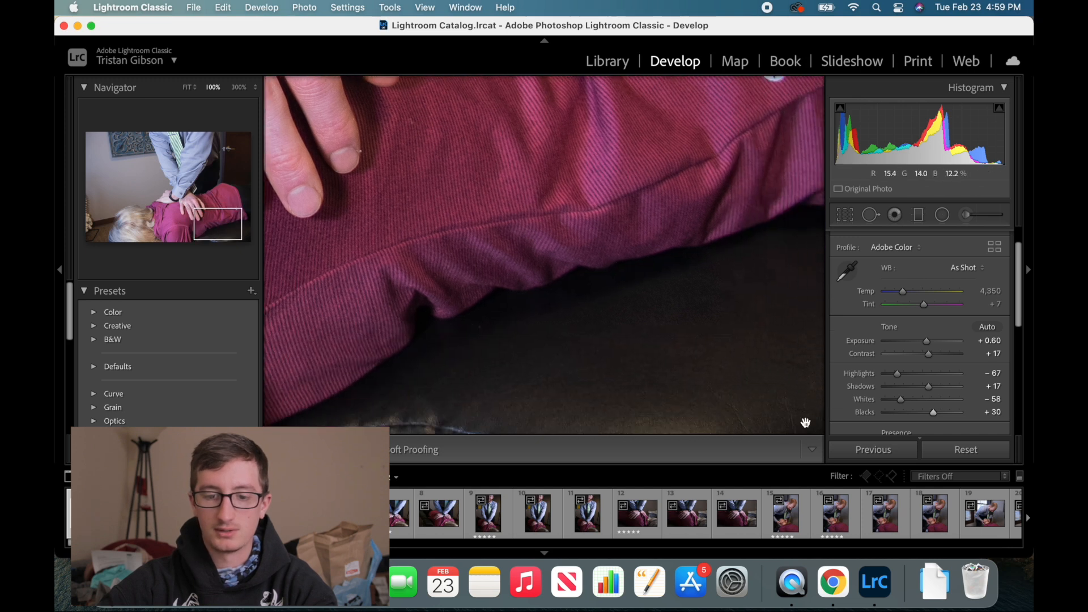
mouse_move(936, 412)
mouse_down()
mouse_move(968, 412)
mouse_move(930, 407)
mouse_up()
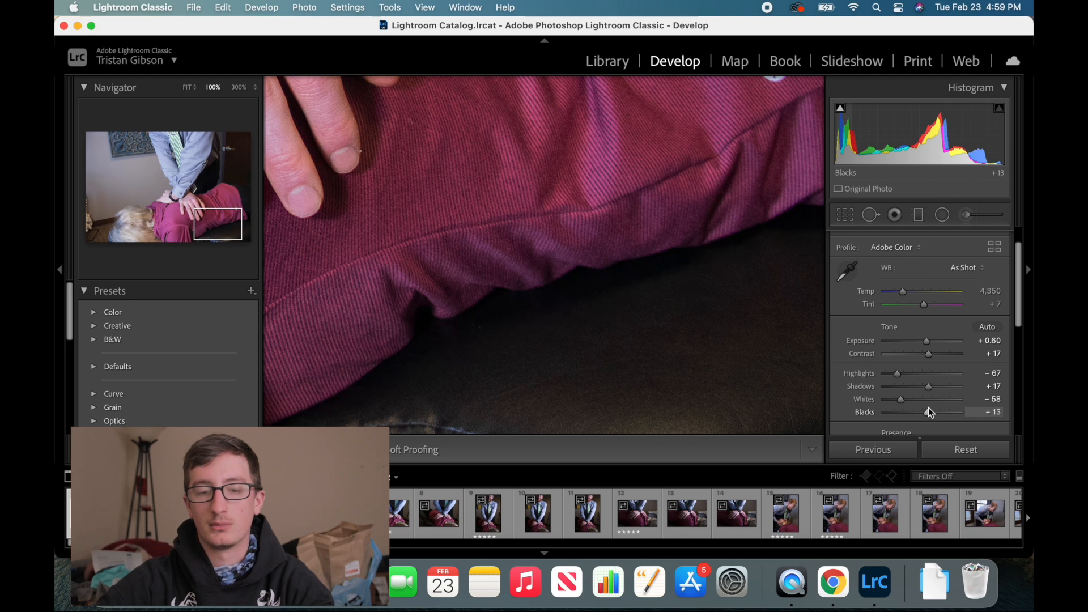
click(727, 294)
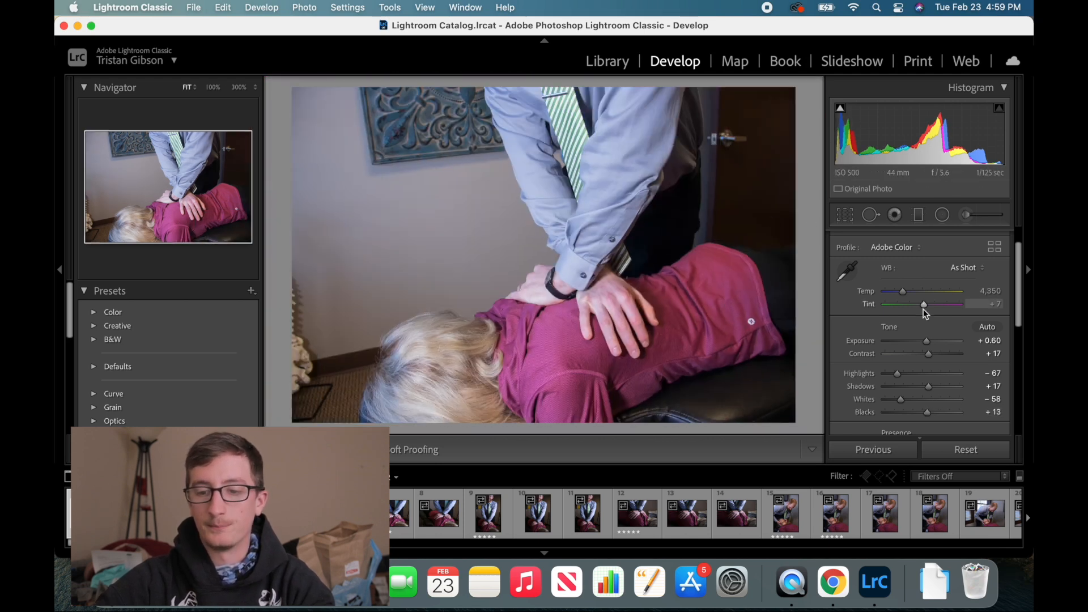
Set the photo's Clarity to +5 and Texture to +12
scroll(905, 385, down, 5)
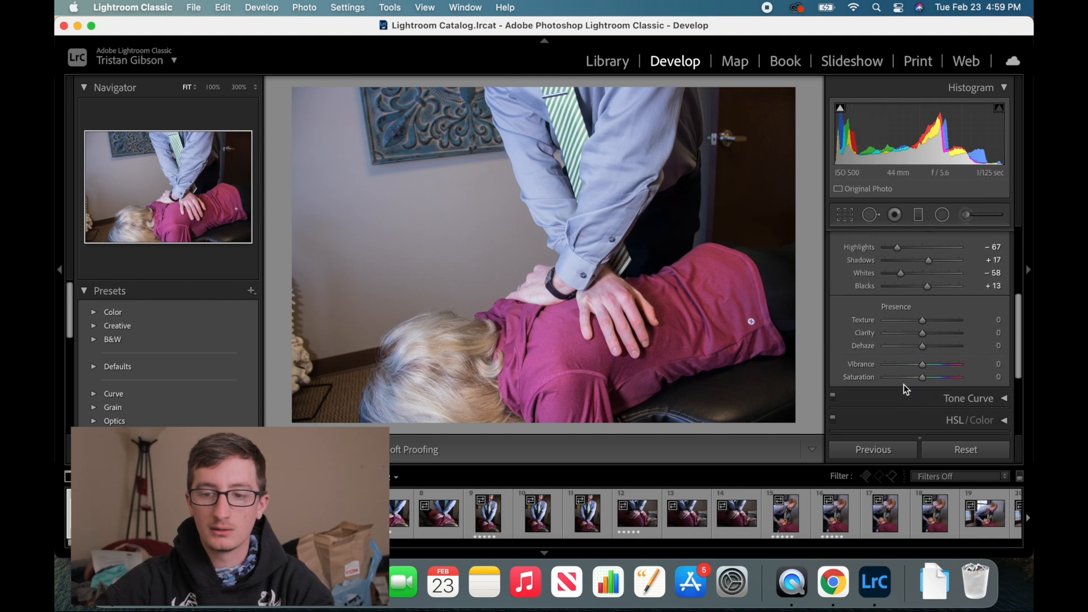
scroll(904, 385, down, 1)
drag(923, 322, 953, 325)
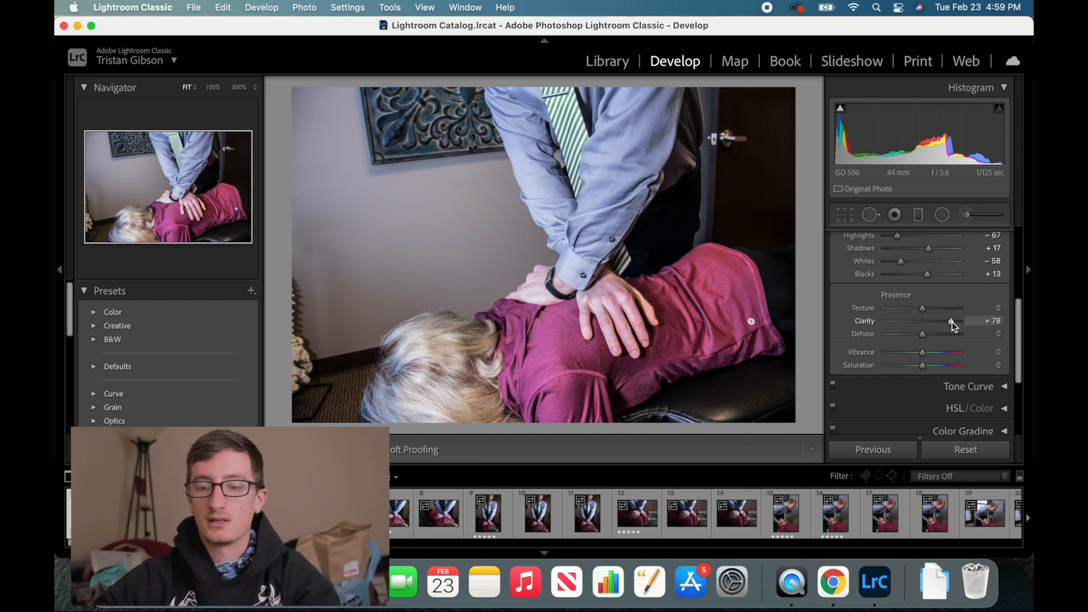
drag(953, 322, 925, 317)
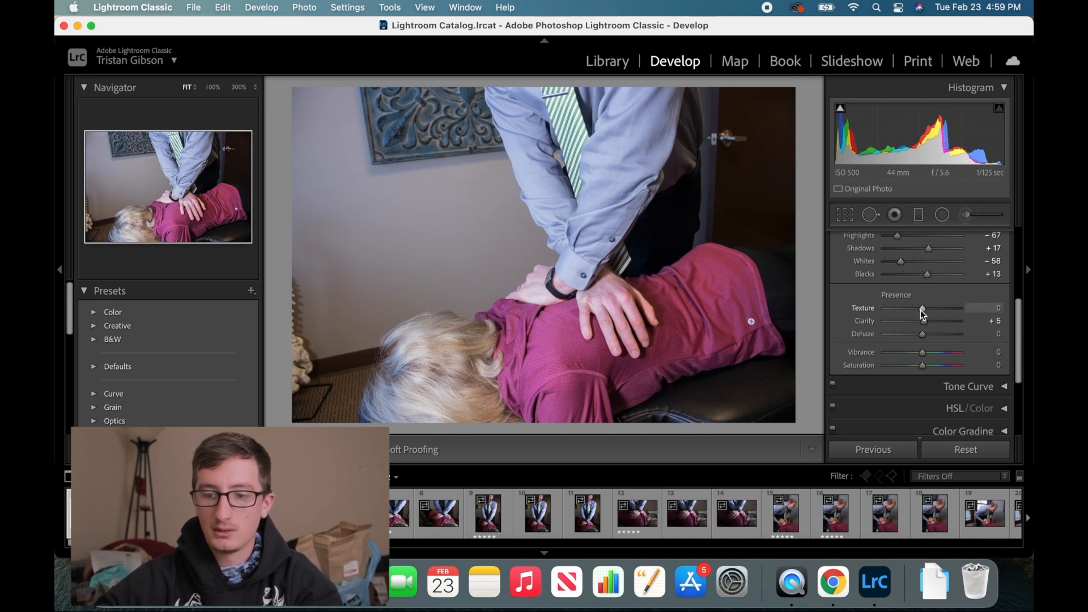
drag(924, 309, 934, 311)
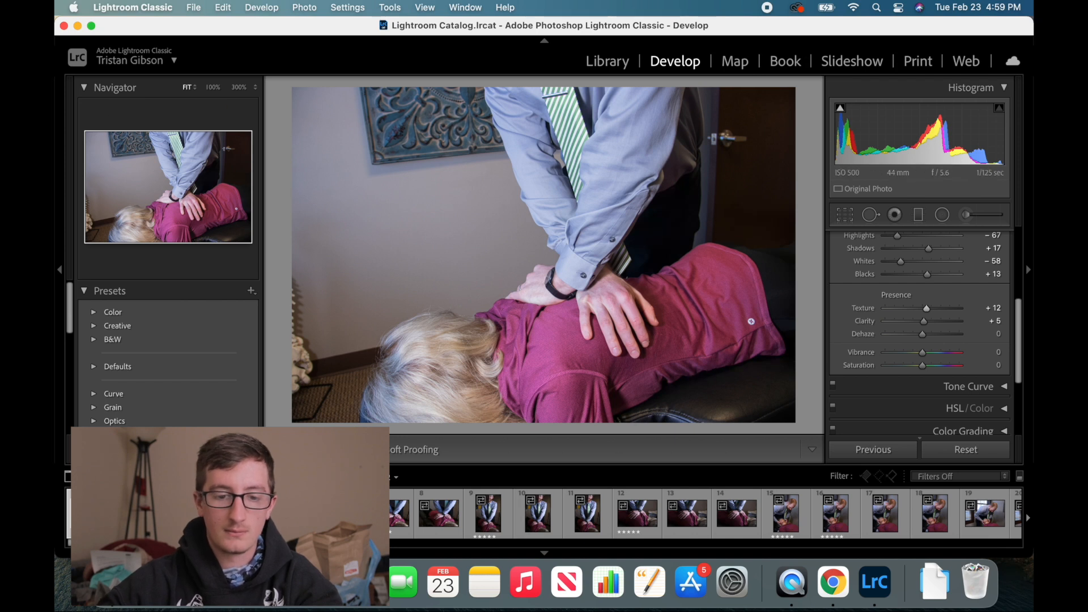
Compare the edited photo with its original in side-by-side and split before/after views, and return to the single view
key(y)
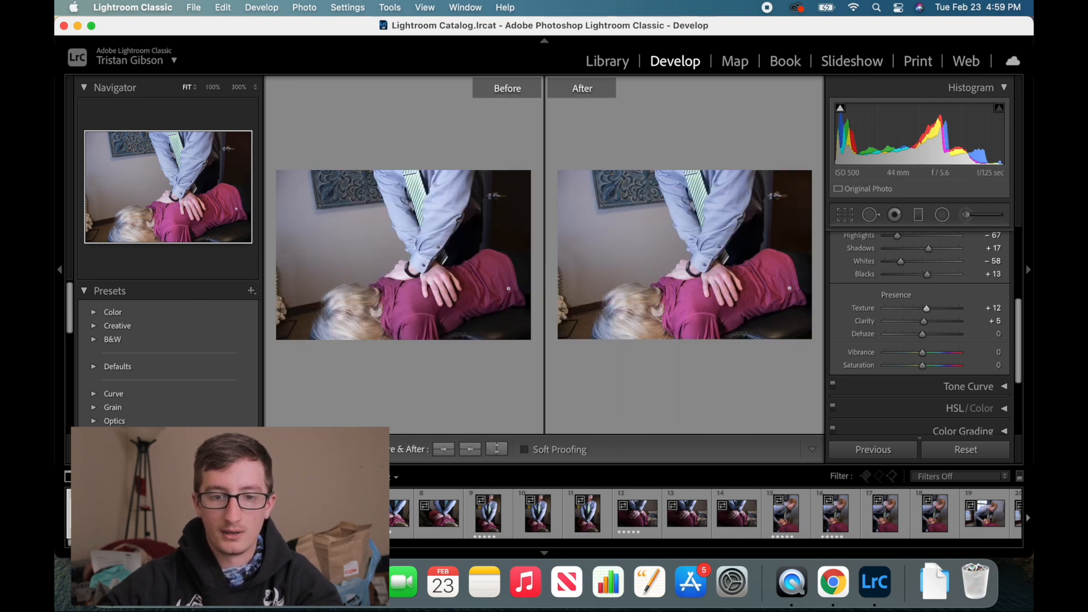
key(shift+y)
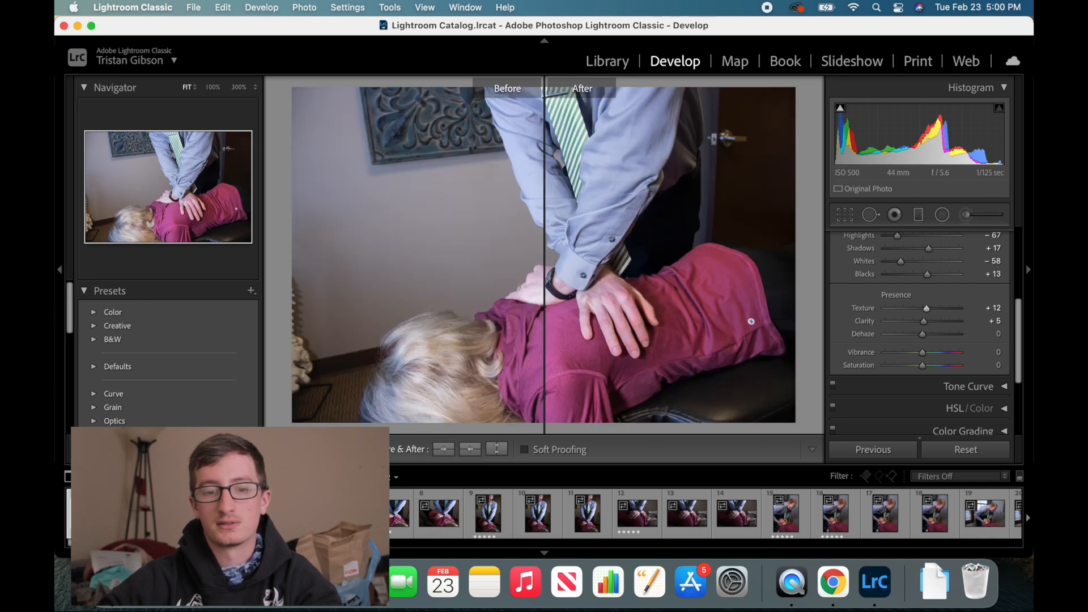
key(alt+y)
key(y)
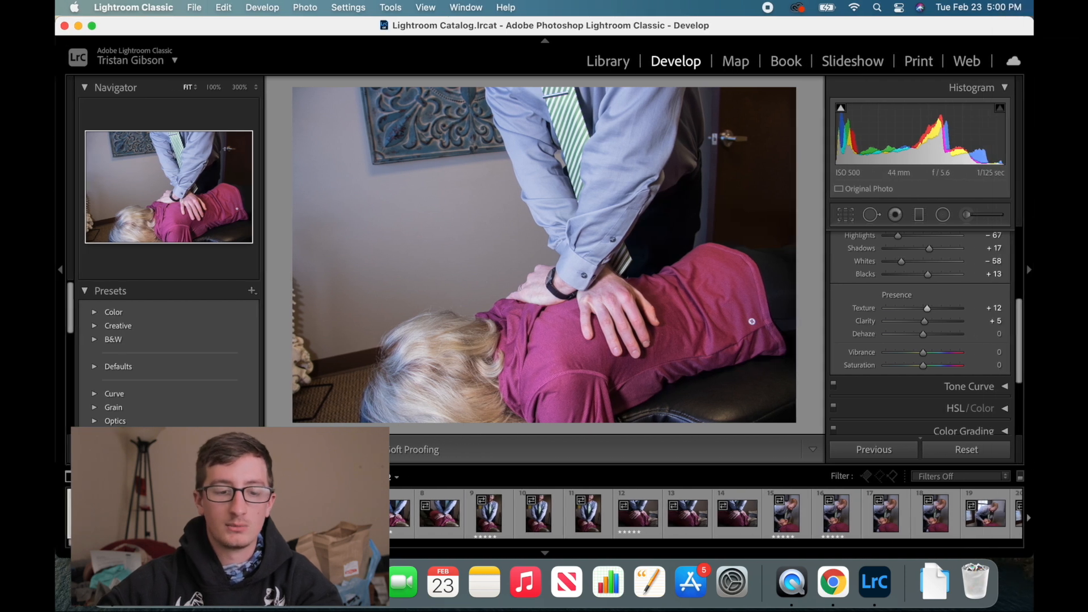
Switch to Finder and open the February 23rd folder on the Lacie drive under 2021, Photos, February
click(113, 582)
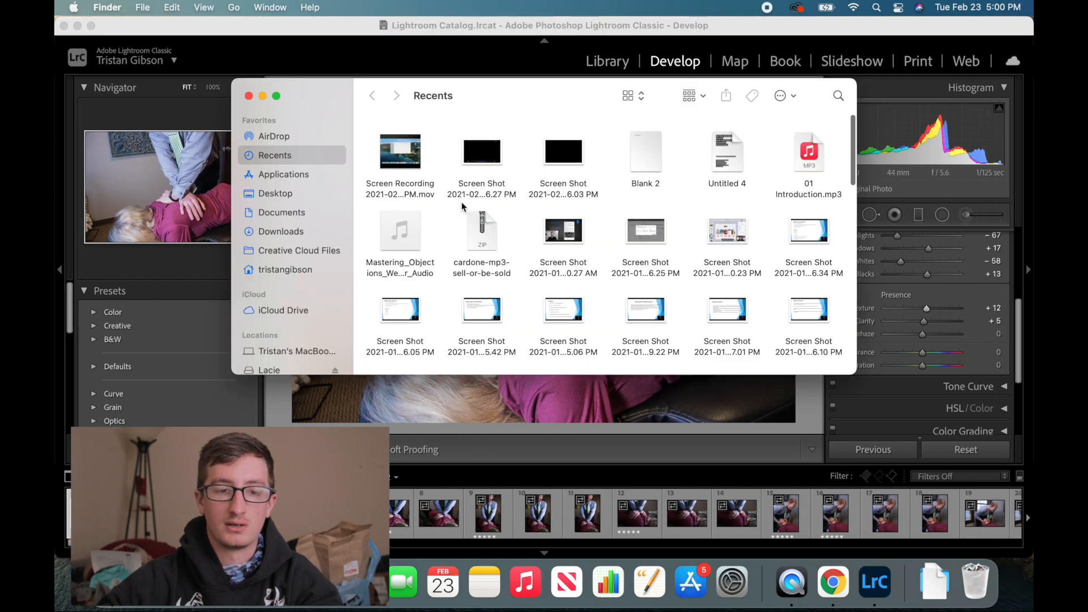
scroll(317, 295, down, 3)
click(280, 313)
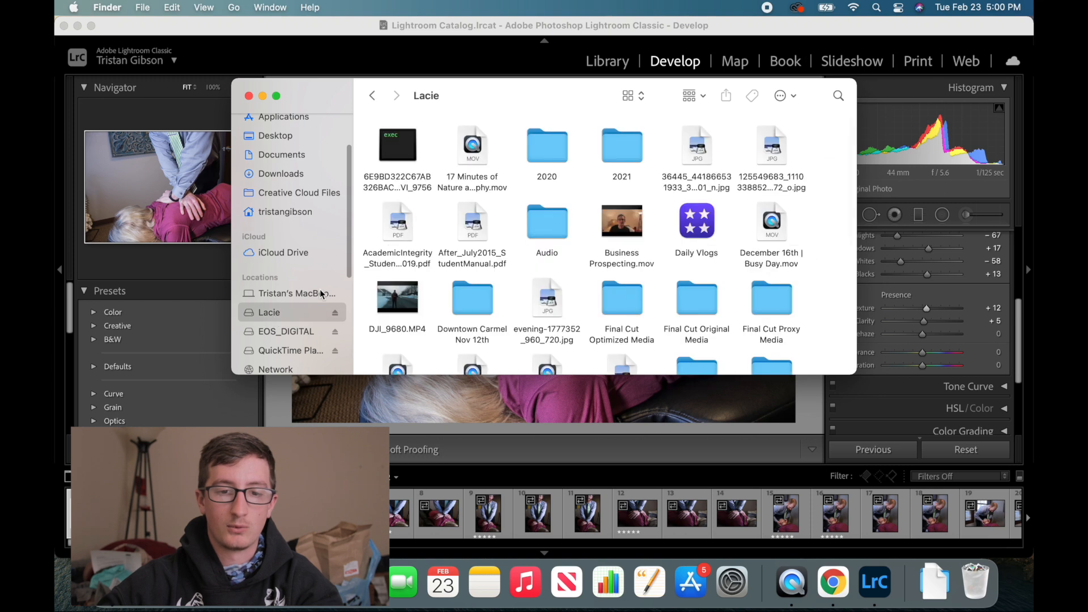
double_click(624, 147)
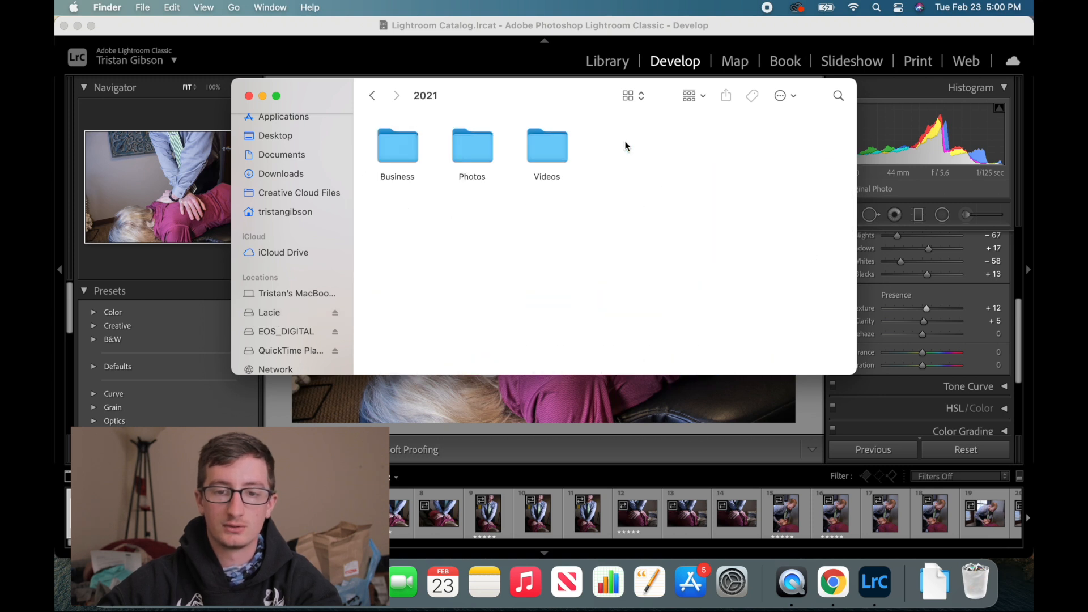
double_click(477, 150)
double_click(621, 149)
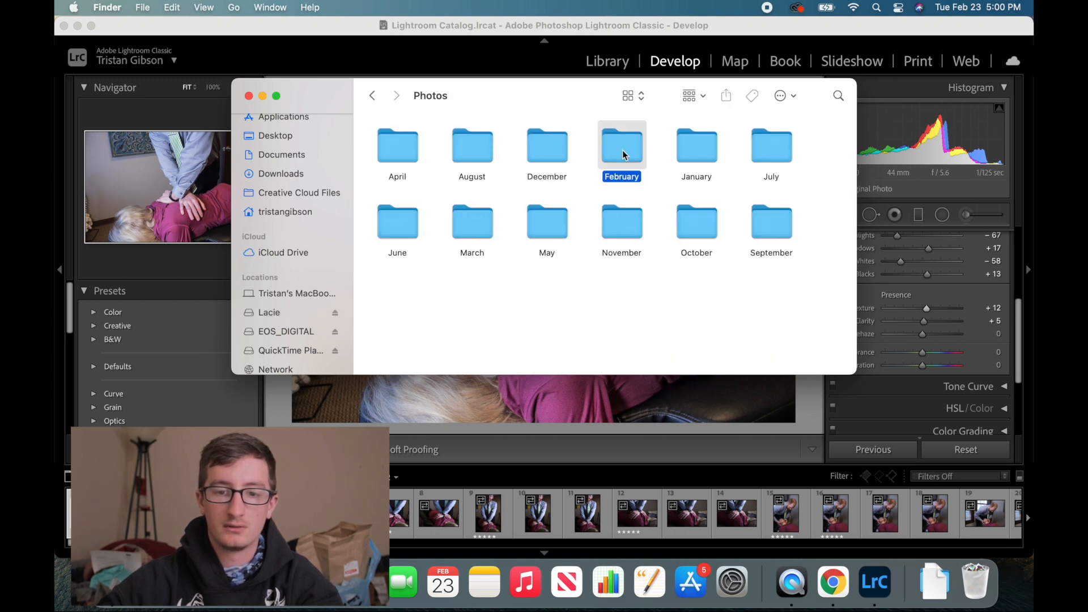
double_click(404, 152)
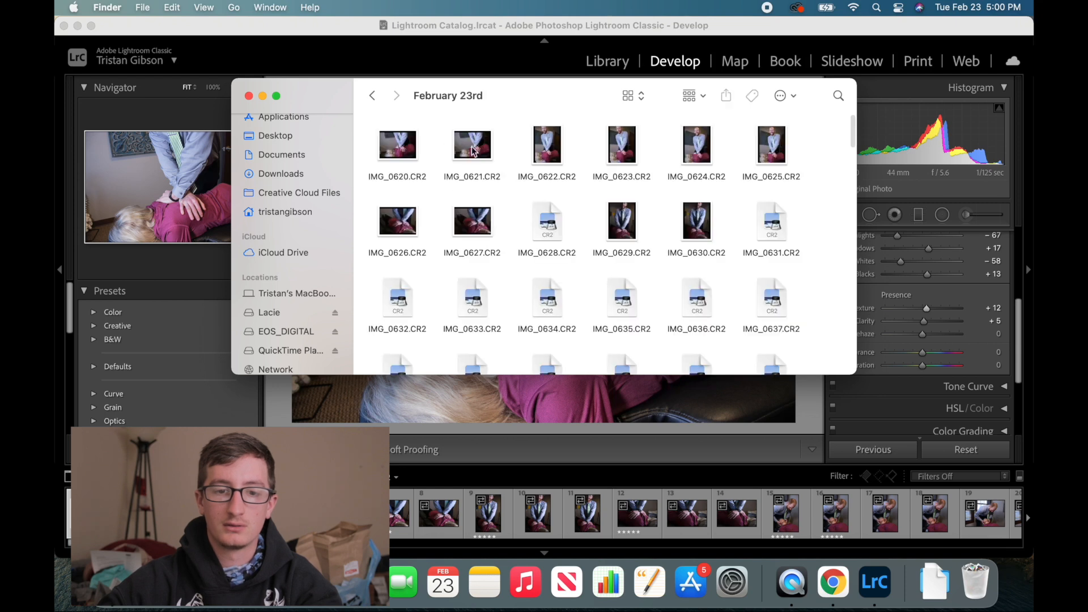
Create a new folder named "Edited For Doc" inside the February 23rd folder
right_click(506, 125)
click(511, 128)
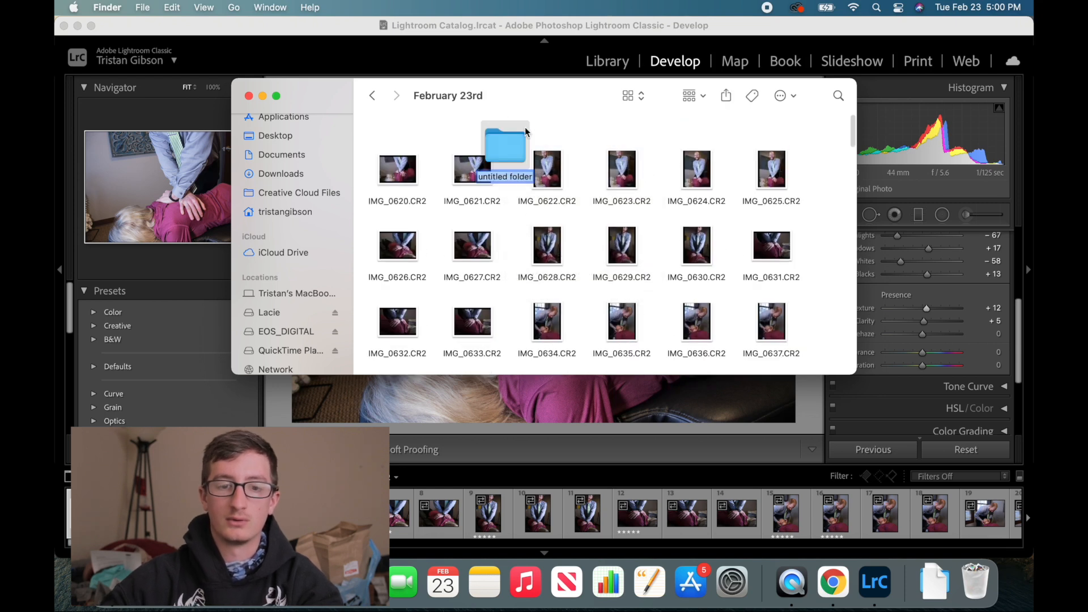
text(Edit)
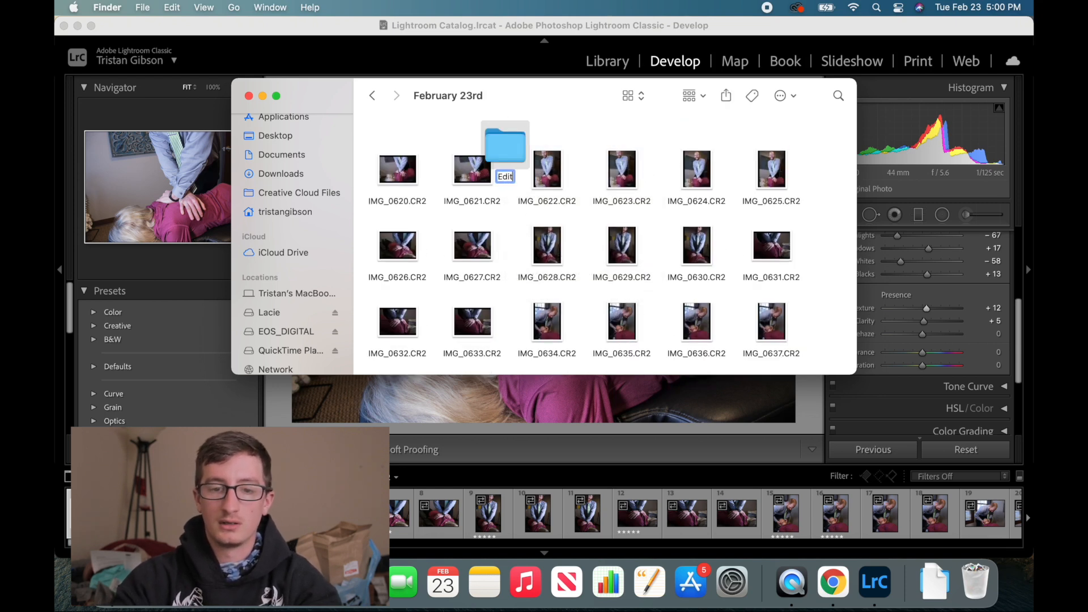
text(ed For)
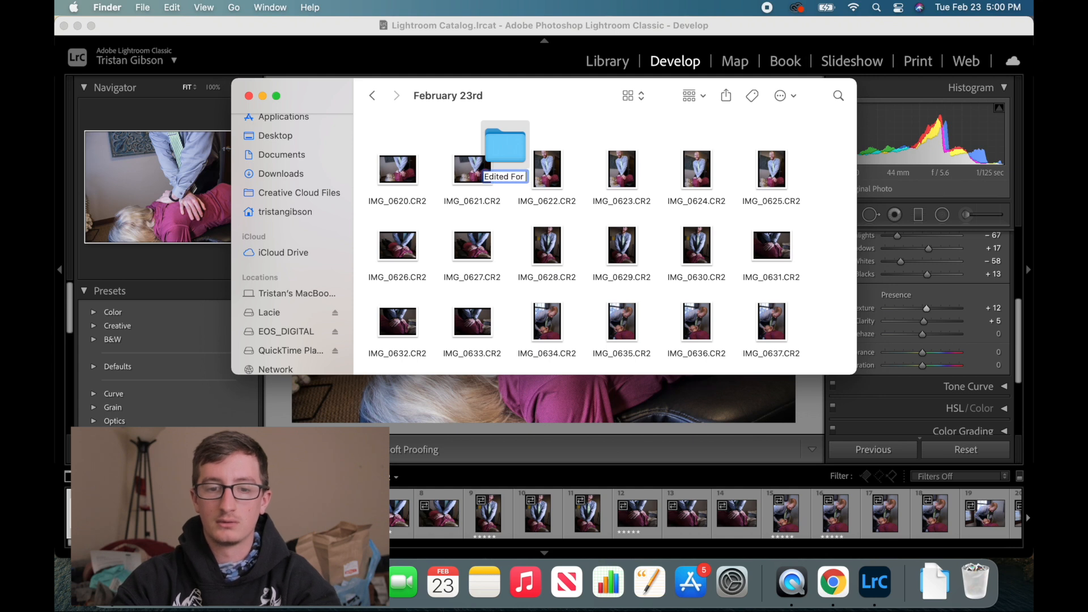
text( Doc)
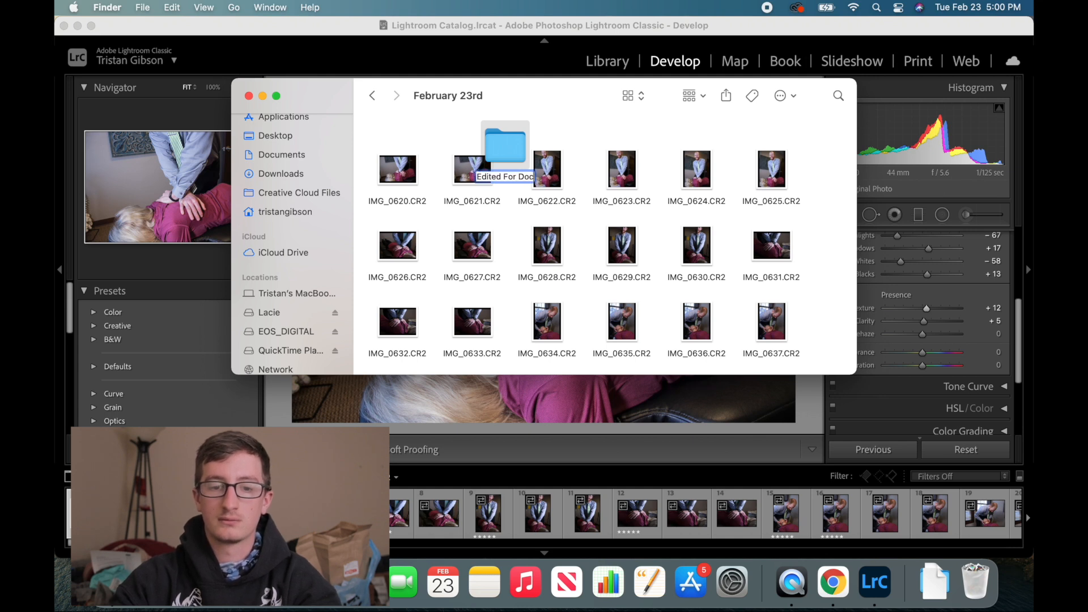
key(Return)
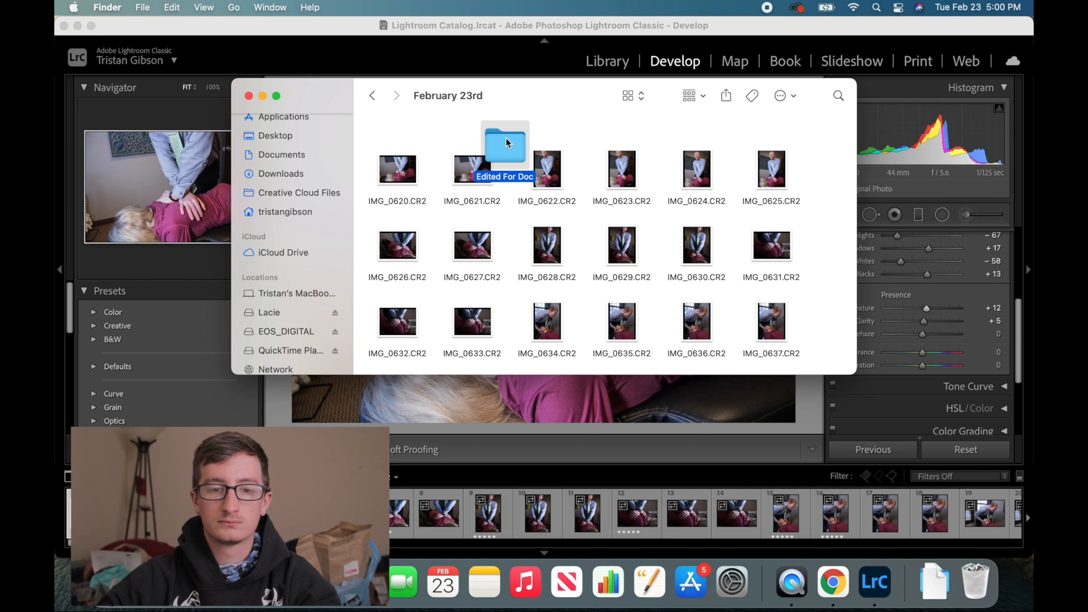
Sort the February 23rd folder's contents by name and look through the sorted files
click(603, 136)
right_click(602, 136)
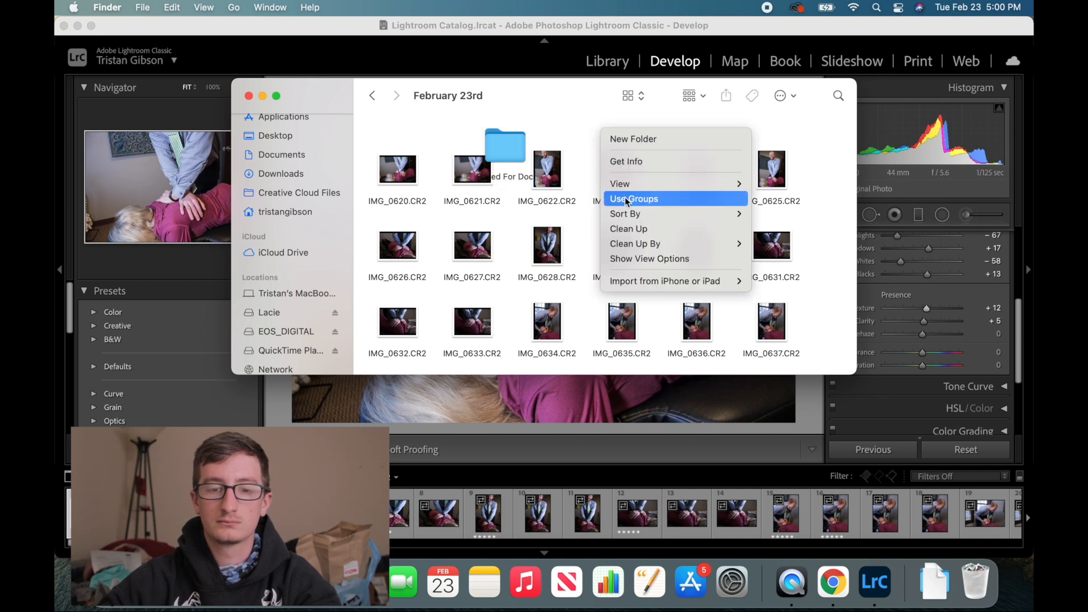
mouse_move(661, 216)
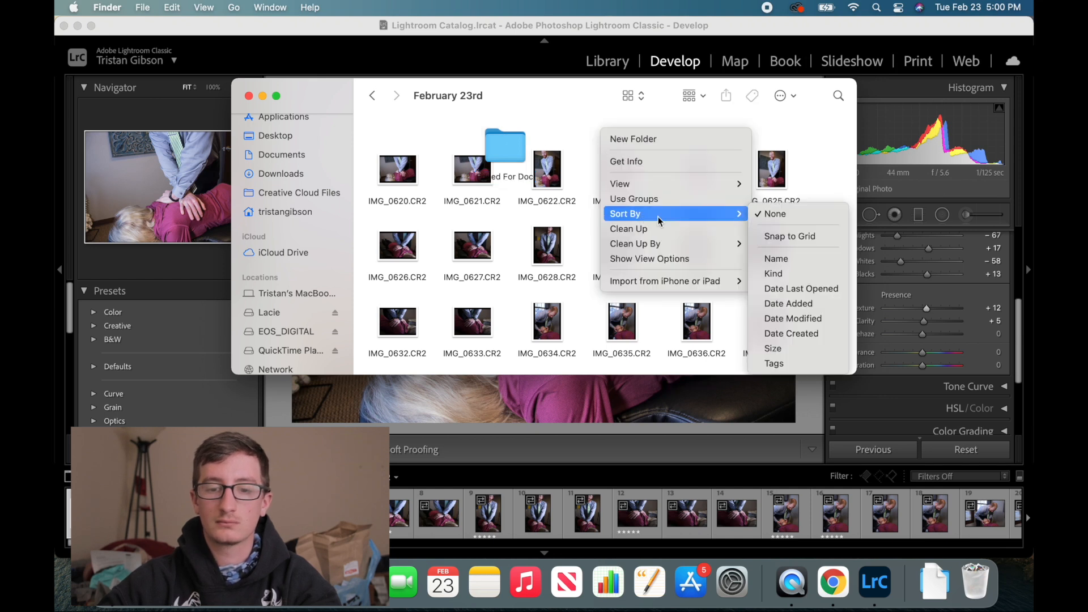
click(789, 258)
scroll(615, 230, down, 10)
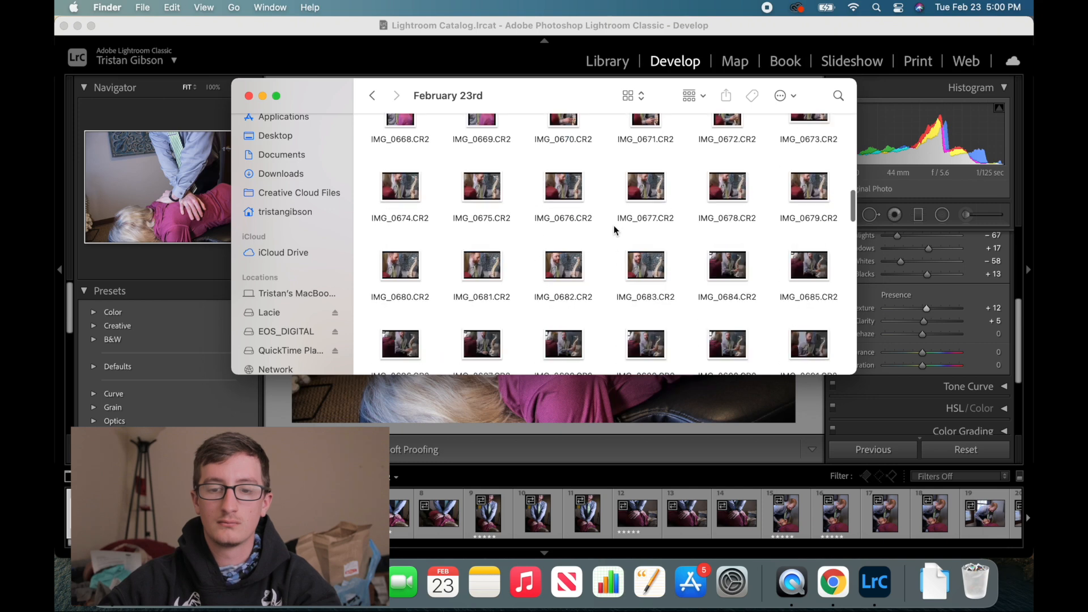
scroll(615, 230, down, 5)
scroll(615, 231, up, 15)
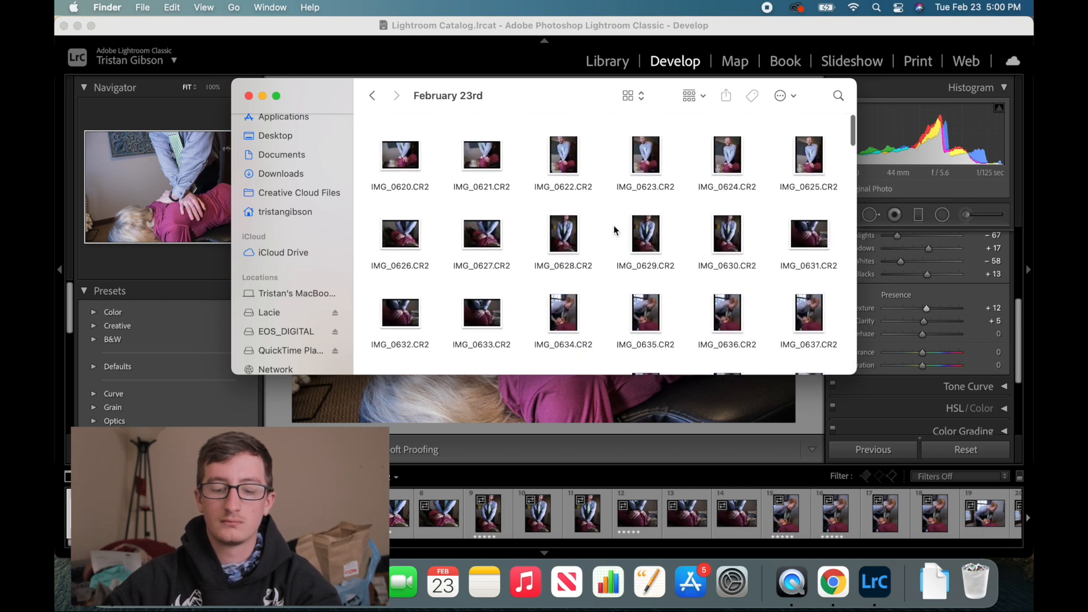
Close the Finder window, then return to Lightroom Classic and open the export settings for the edited photo
key(ctrl+Right)
key(ctrl+Left)
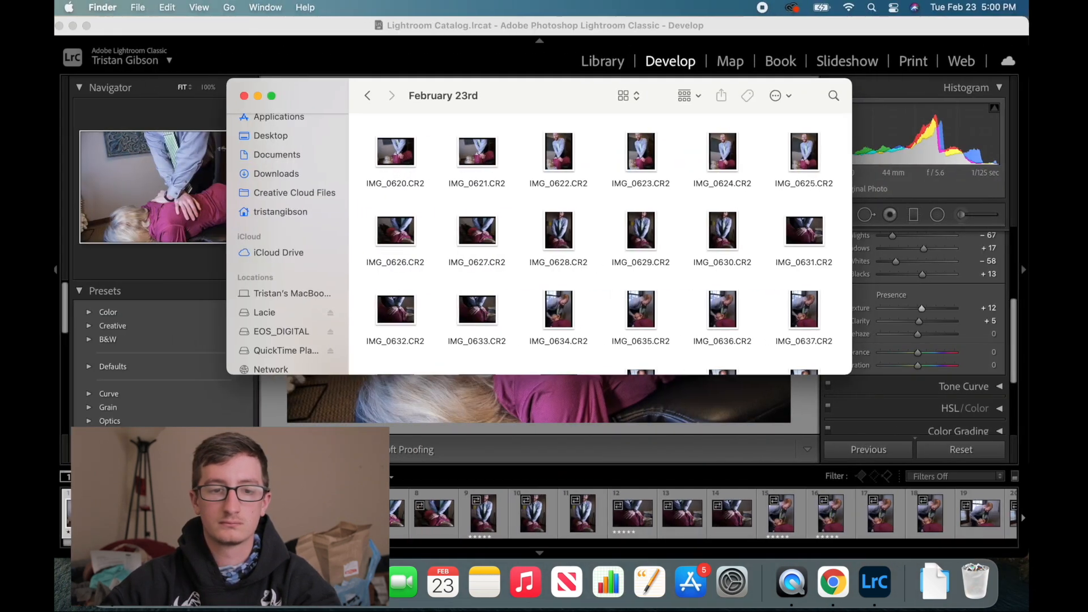
click(249, 96)
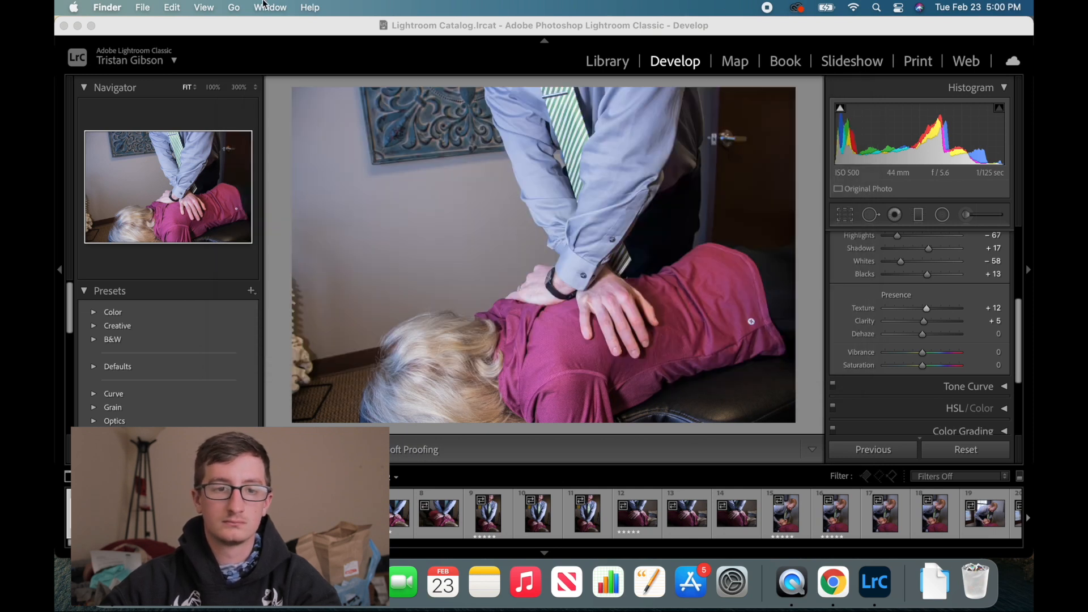
click(139, 7)
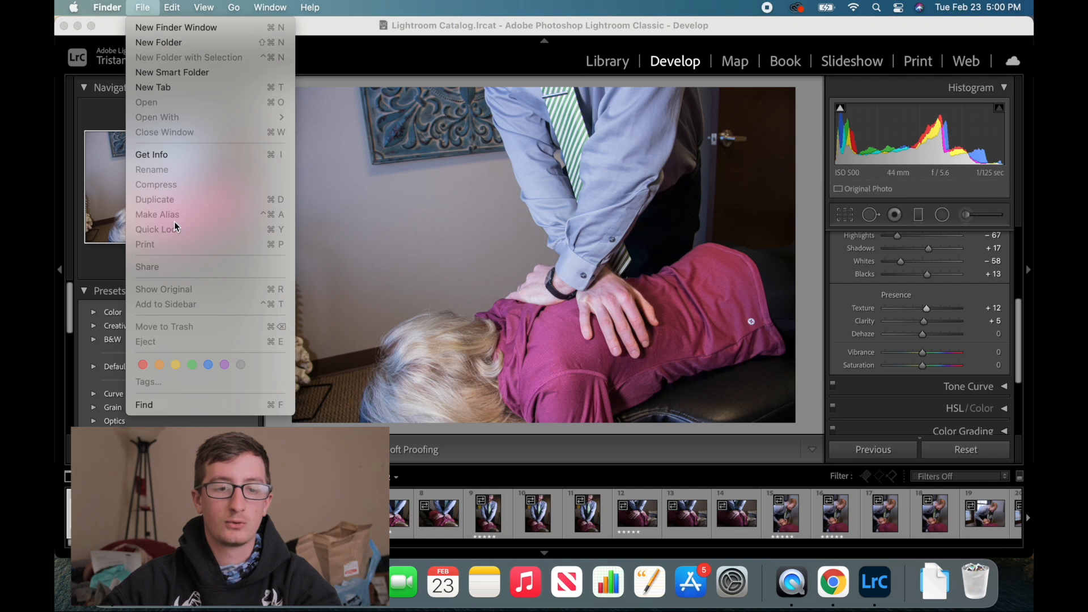
click(383, 267)
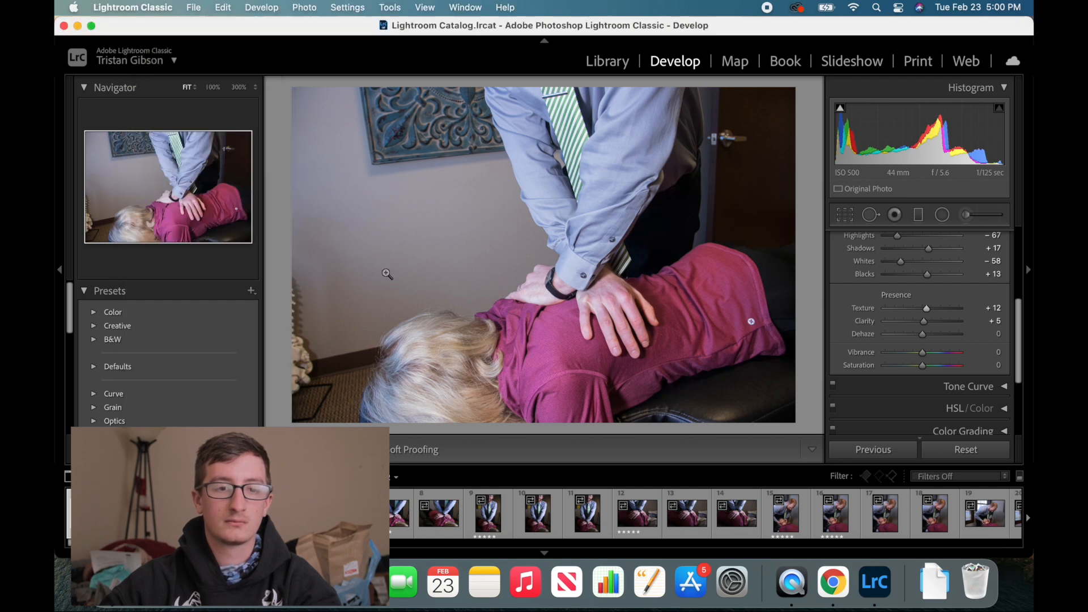
click(193, 8)
click(237, 216)
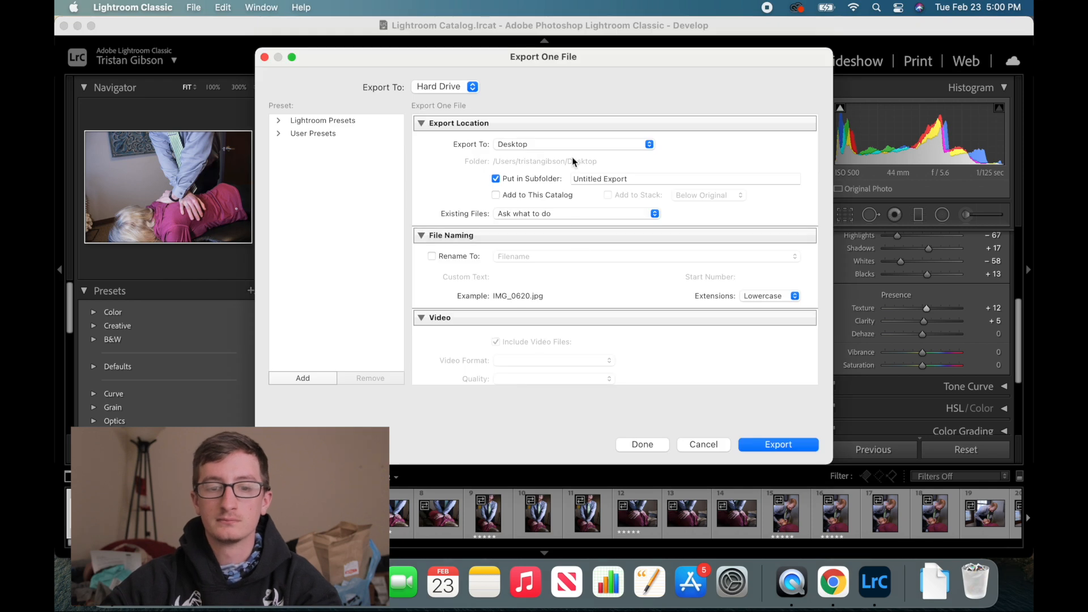
click(631, 178)
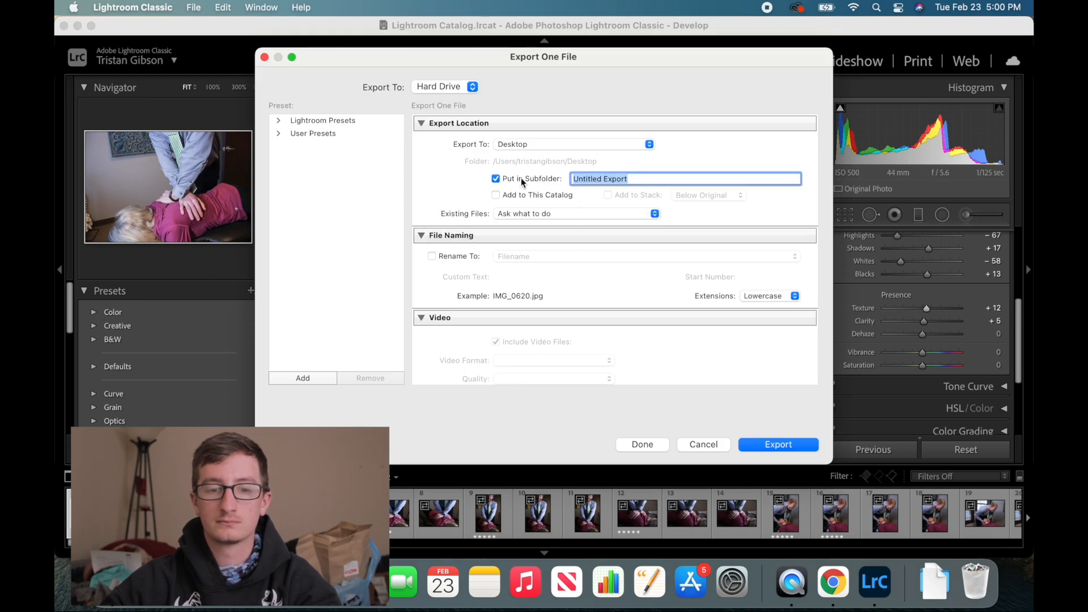
click(580, 145)
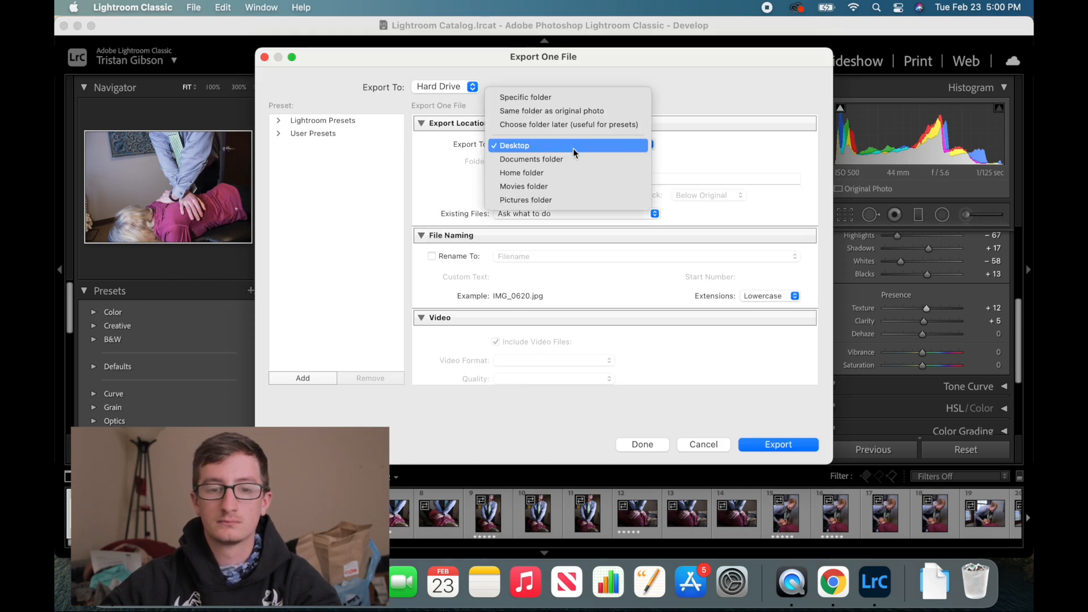
click(574, 149)
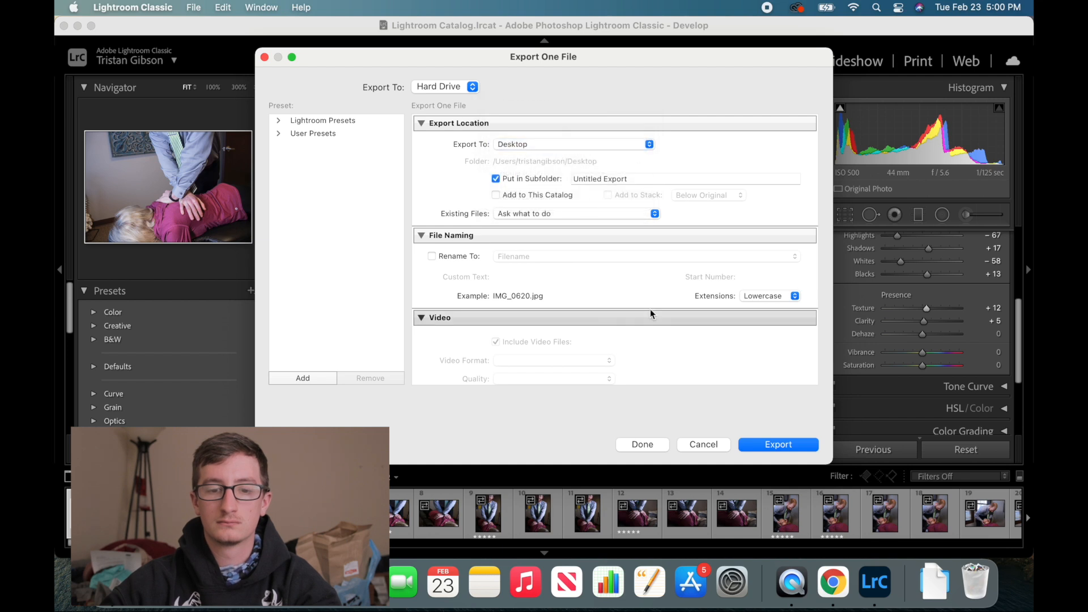
Set the JPEG export quality to 80, keeping the file size limit off
scroll(470, 310, down, 5)
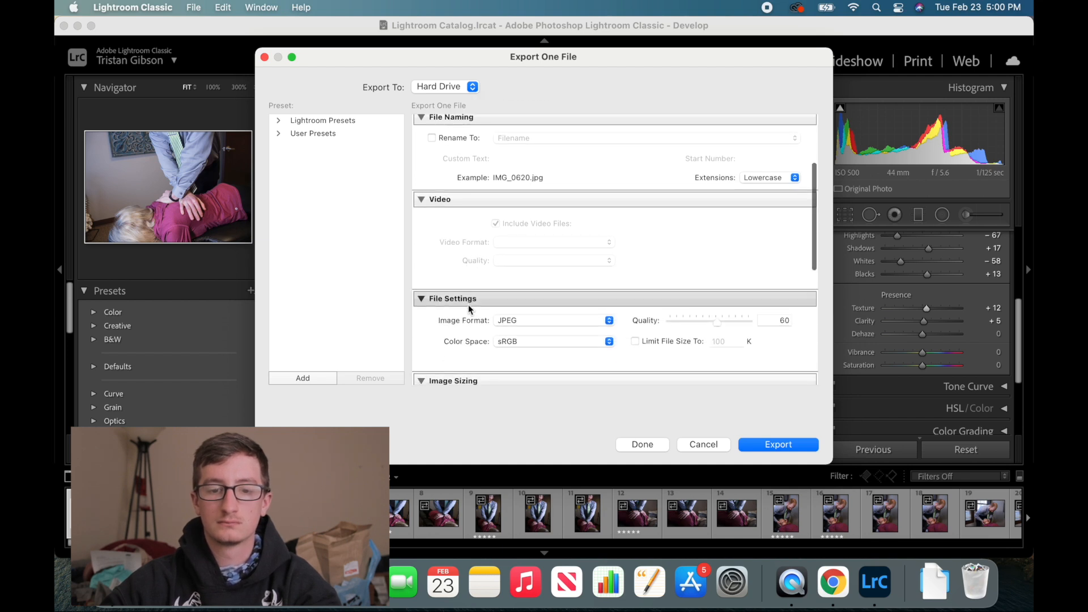
scroll(470, 309, down, 6)
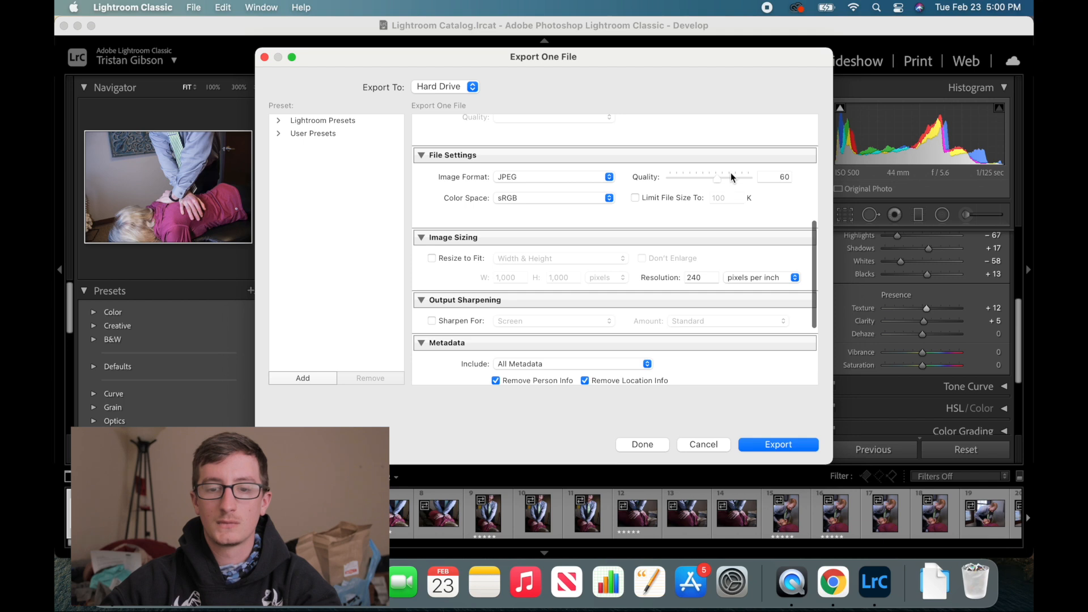
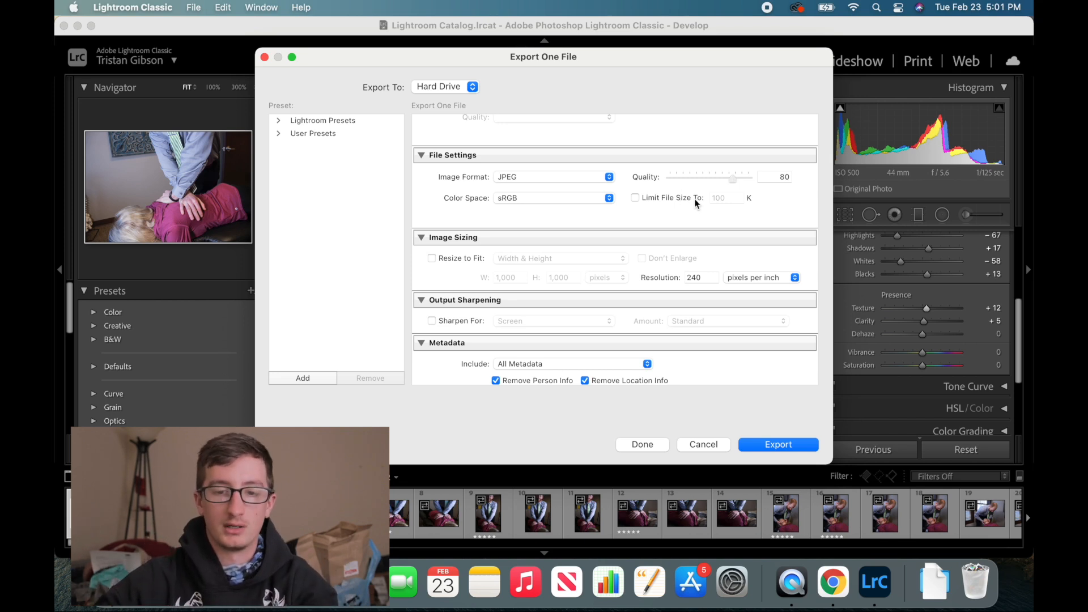
click(640, 198)
click(636, 198)
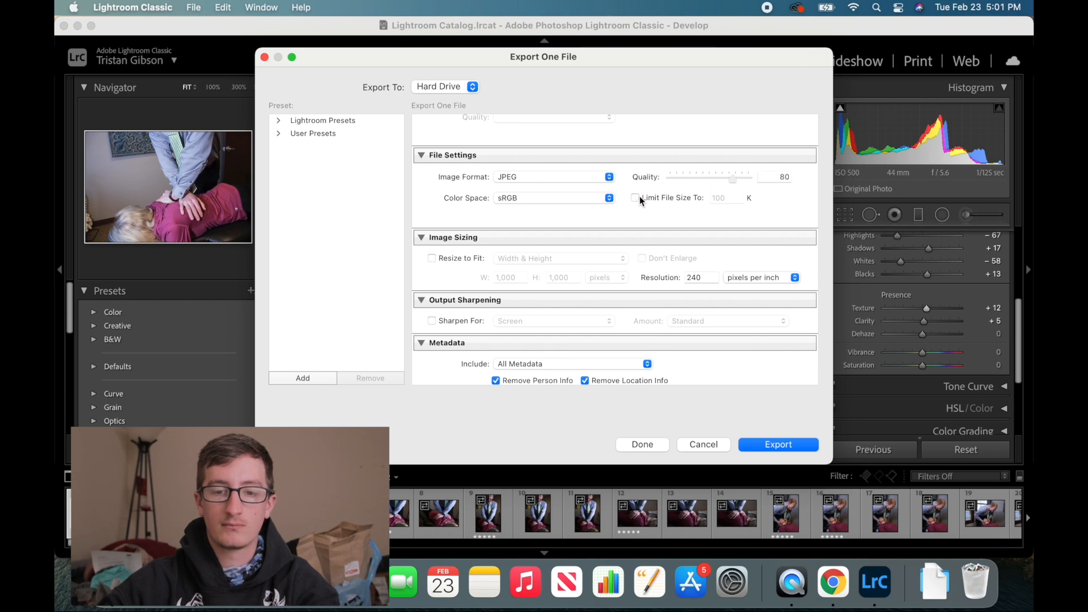
scroll(623, 216, up, 10)
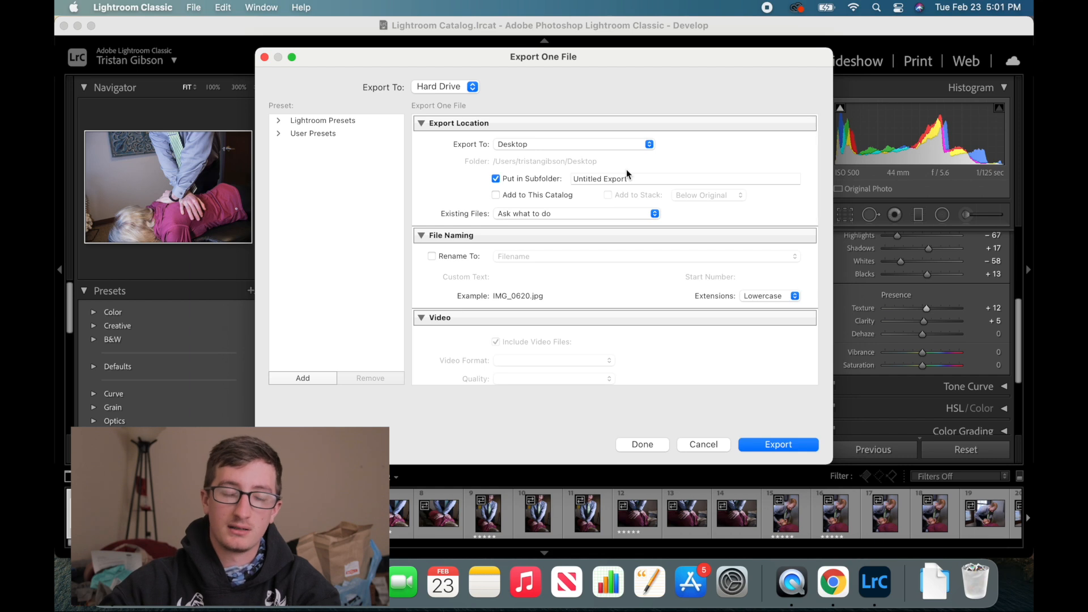
click(591, 146)
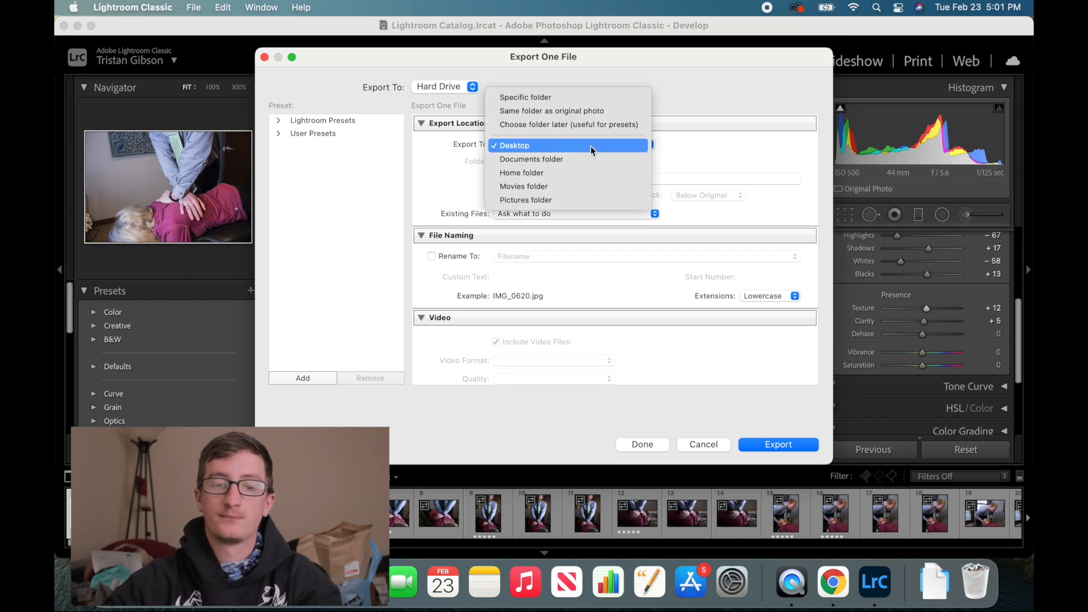
click(618, 147)
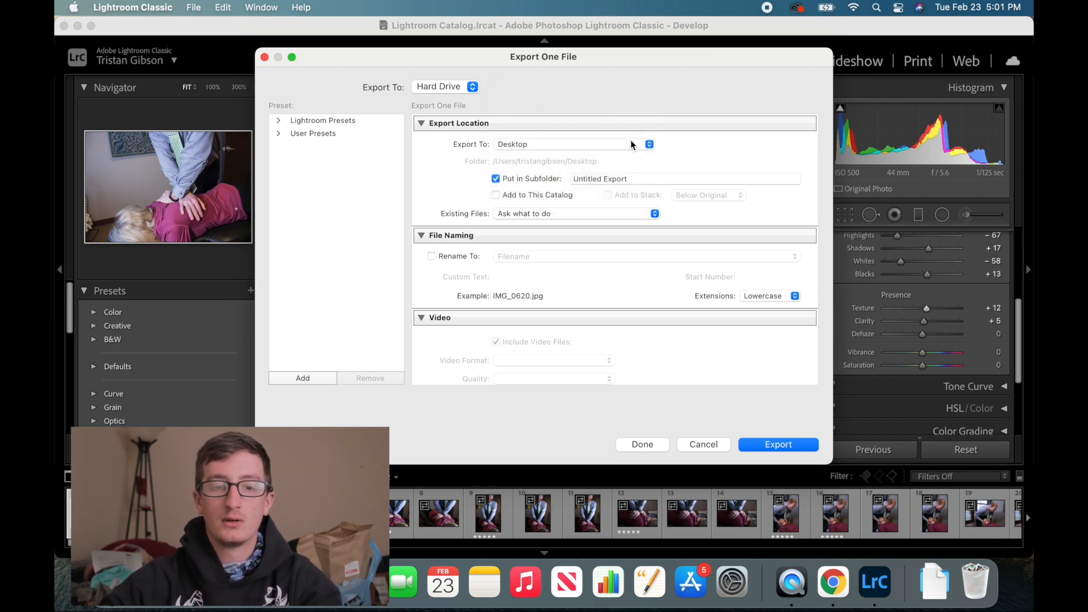
click(616, 183)
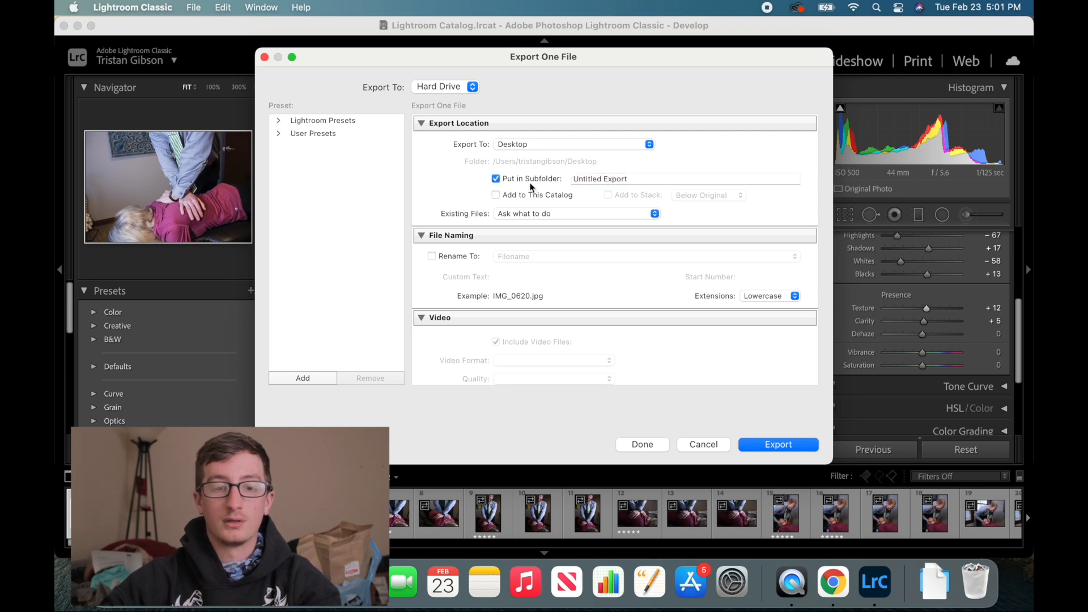
click(630, 178)
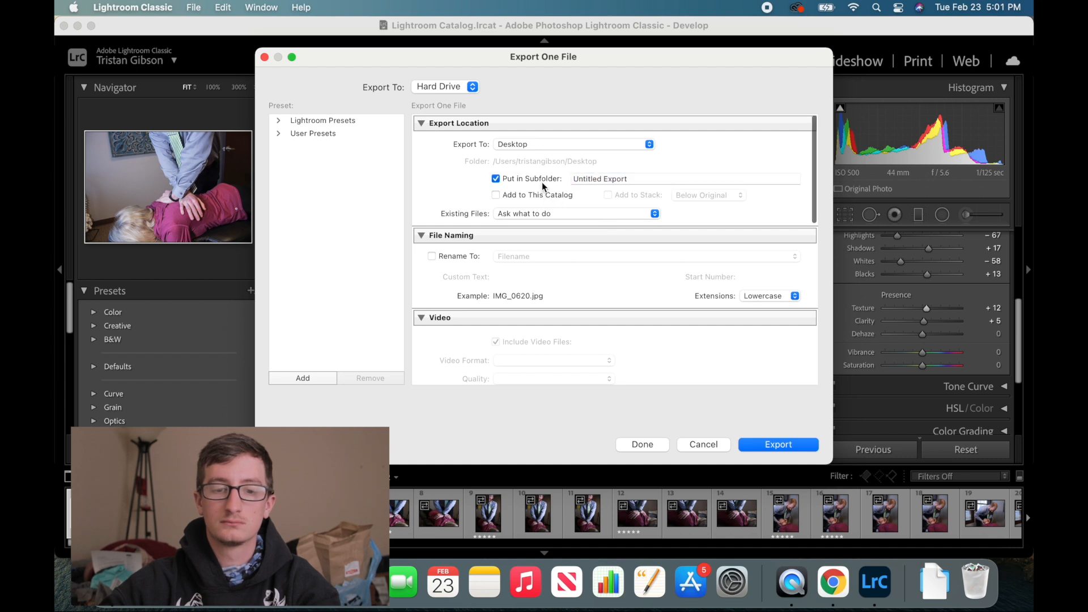
Export the photo to the specific folder Edited For Doc on the Lacie drive, under 2021, Photos, February, February 23rd
click(586, 145)
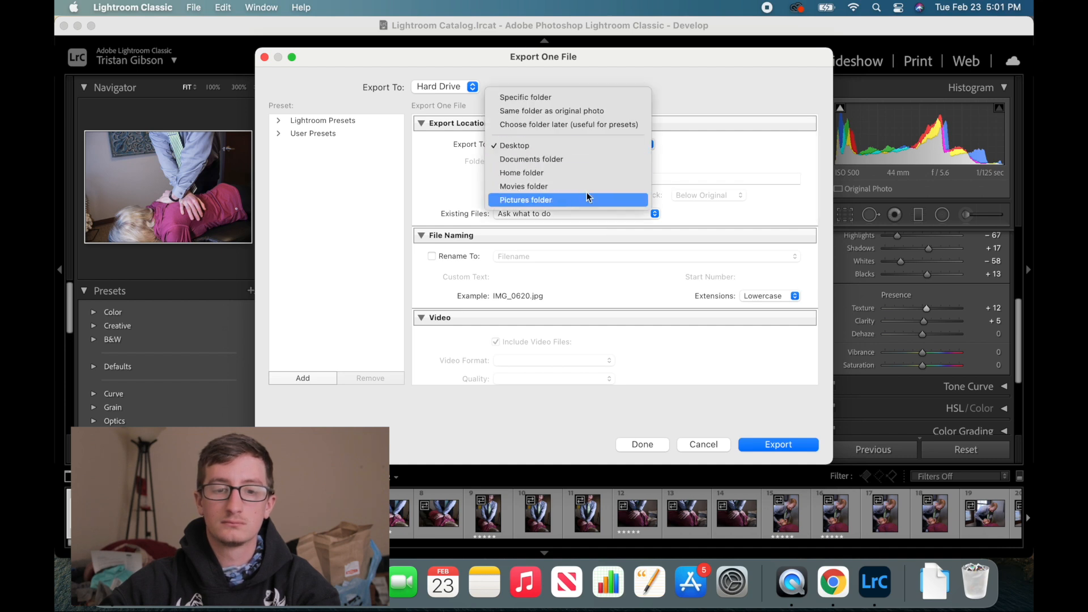
click(587, 103)
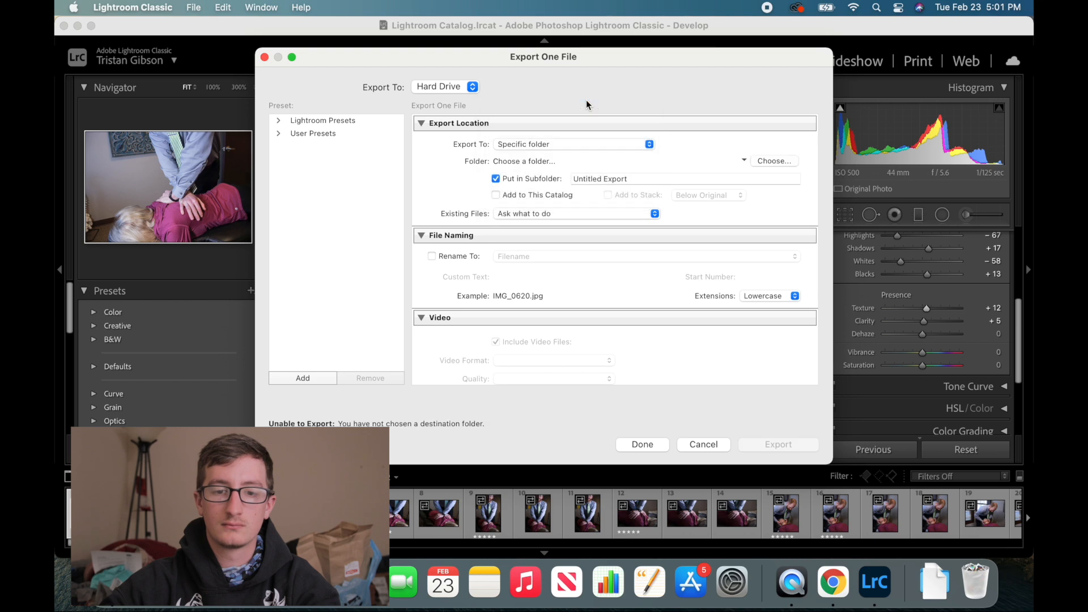
click(781, 160)
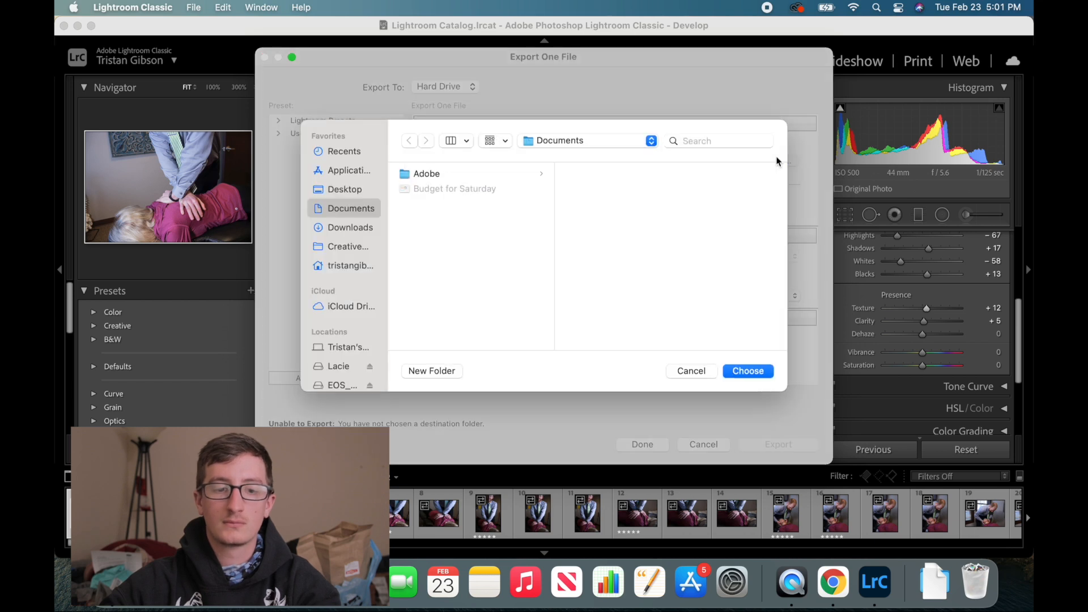
click(352, 367)
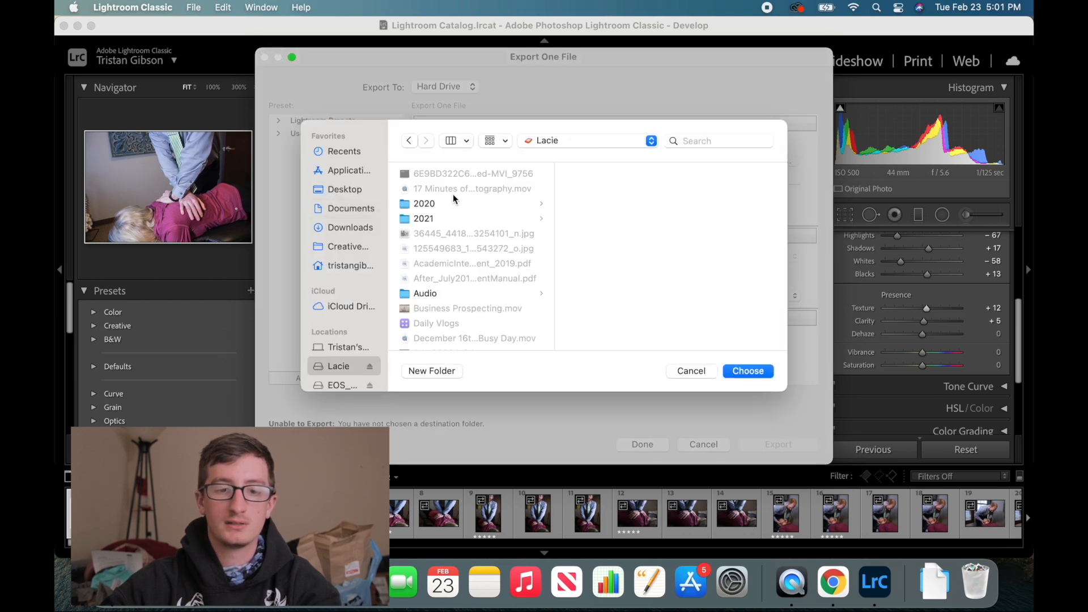
click(440, 220)
click(595, 189)
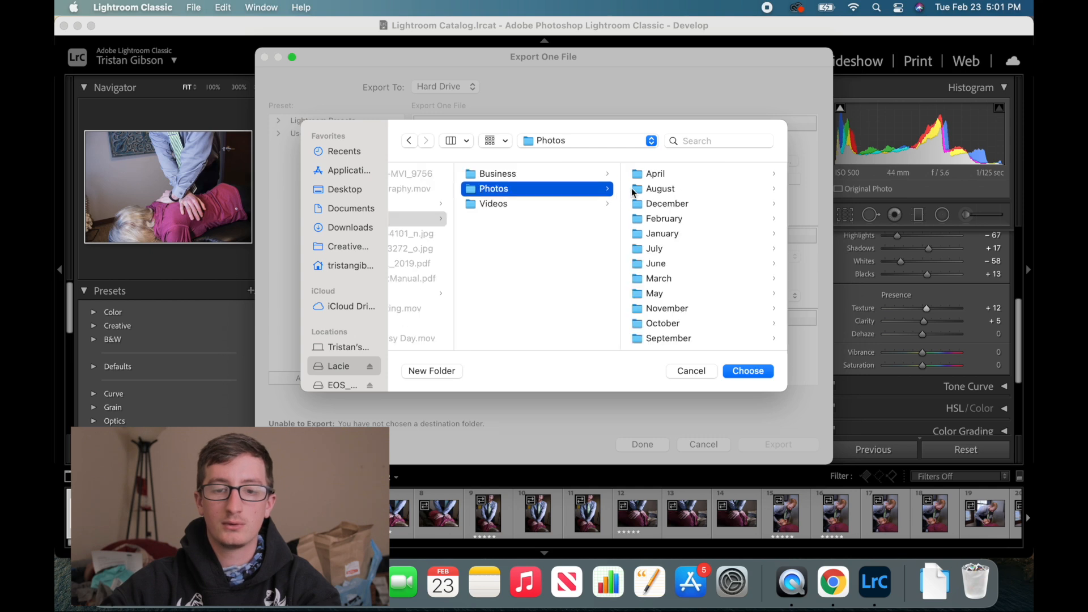
click(664, 220)
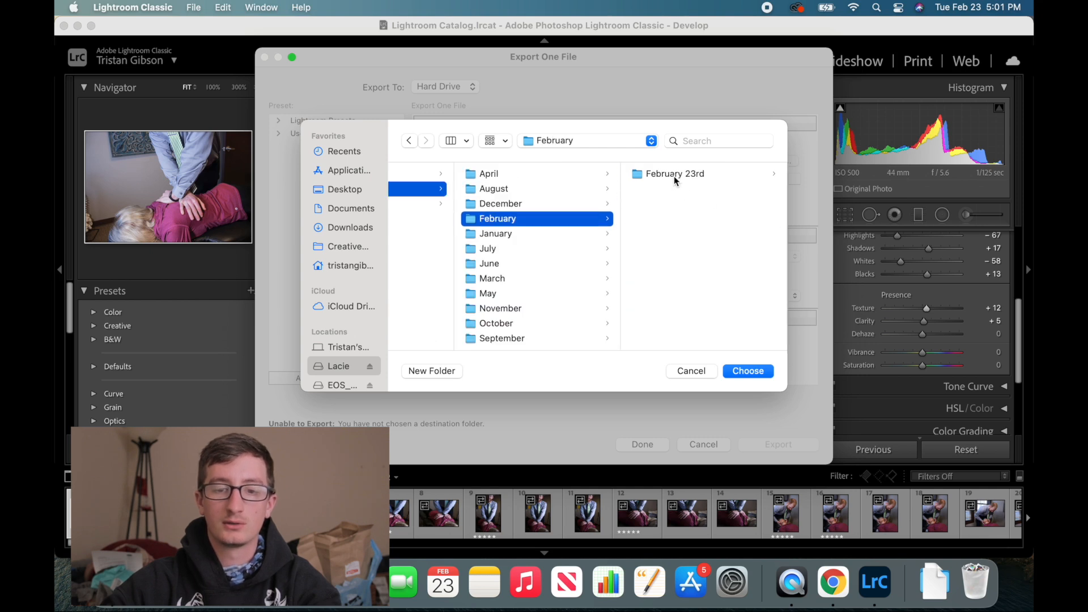
click(681, 174)
click(674, 174)
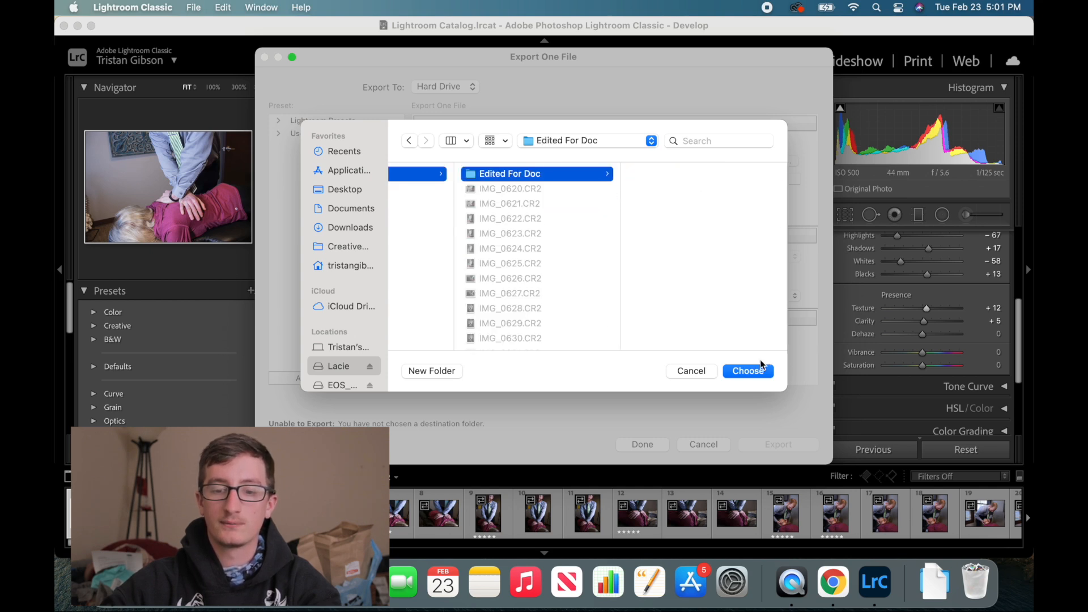
click(749, 371)
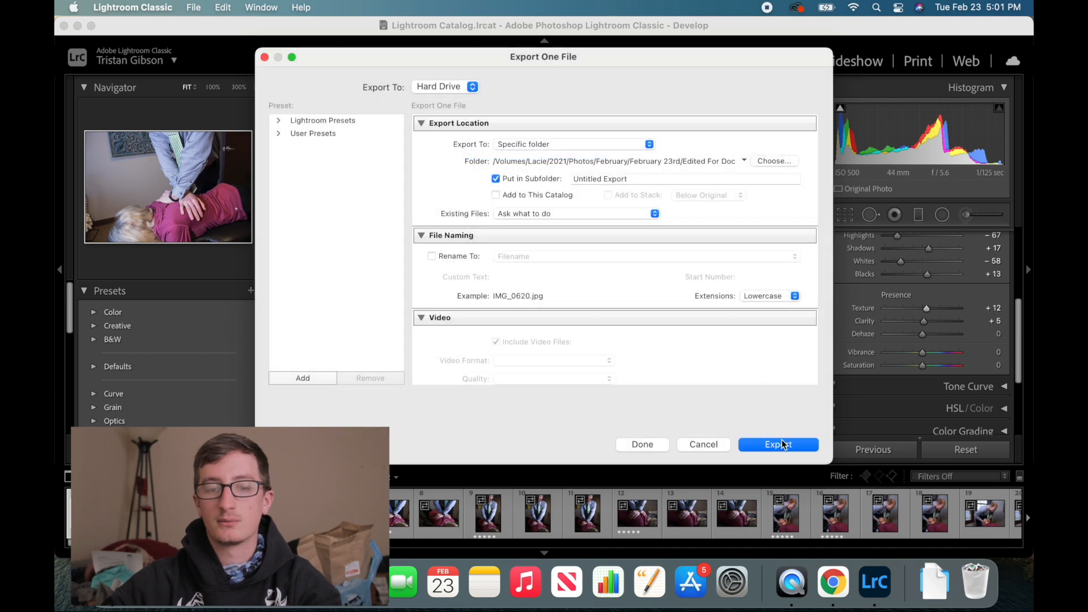
click(781, 445)
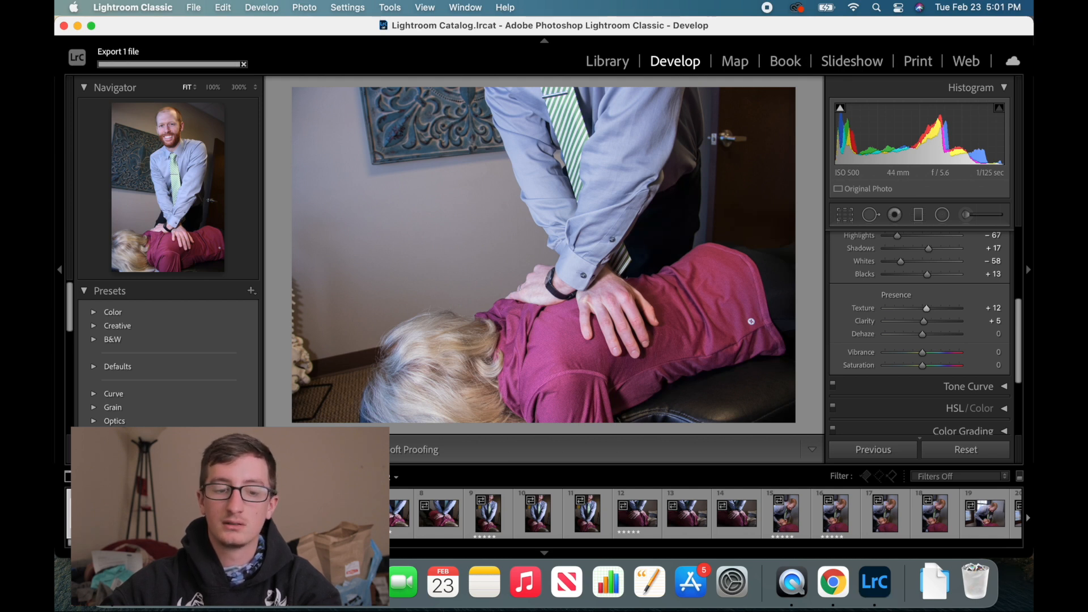
Switch to the unedited portrait-oriented photo and set its Exposure to +0.15 and Contrast to +11
key(super+shift+r)
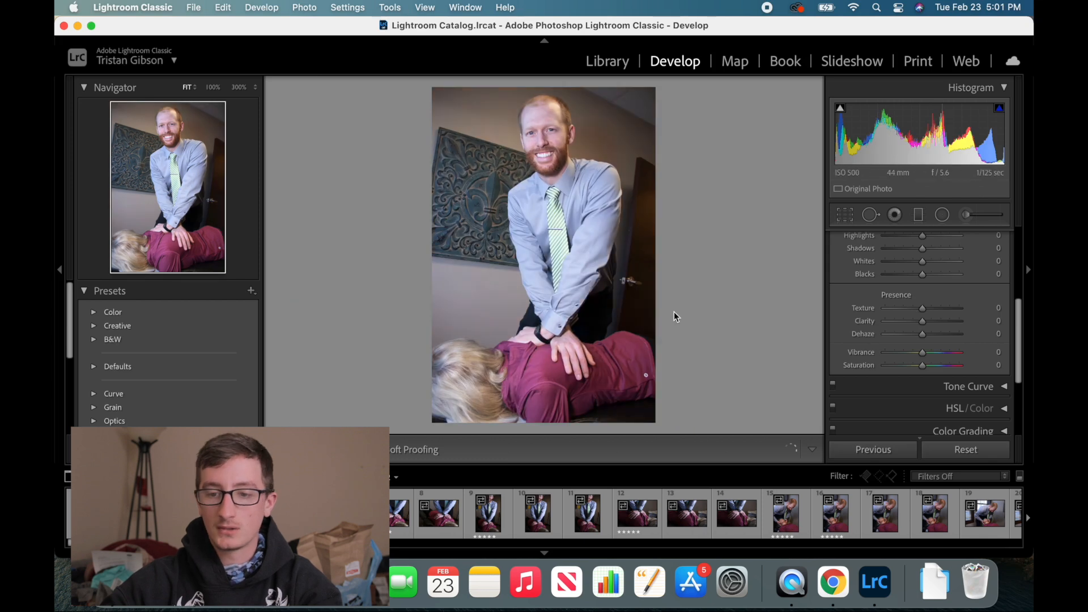
scroll(925, 250, up, 5)
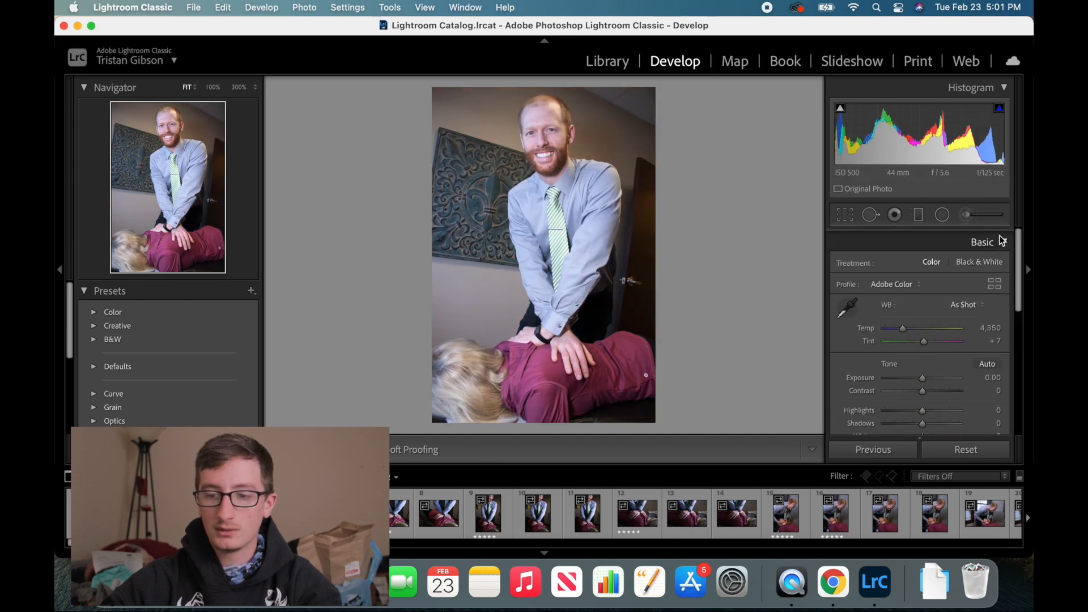
click(924, 376)
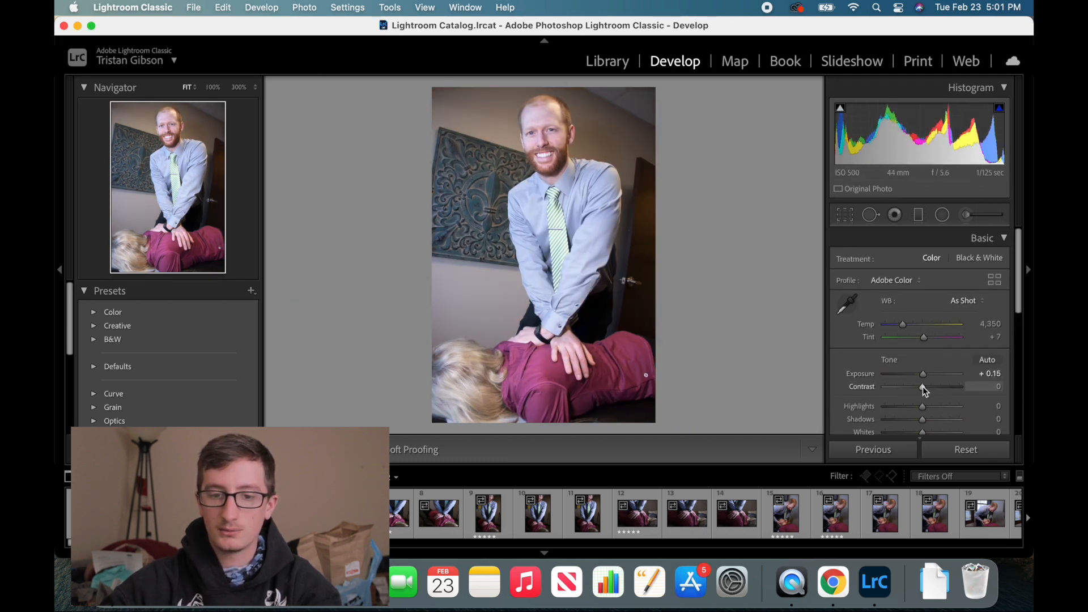
click(926, 386)
scroll(922, 391, down, 1)
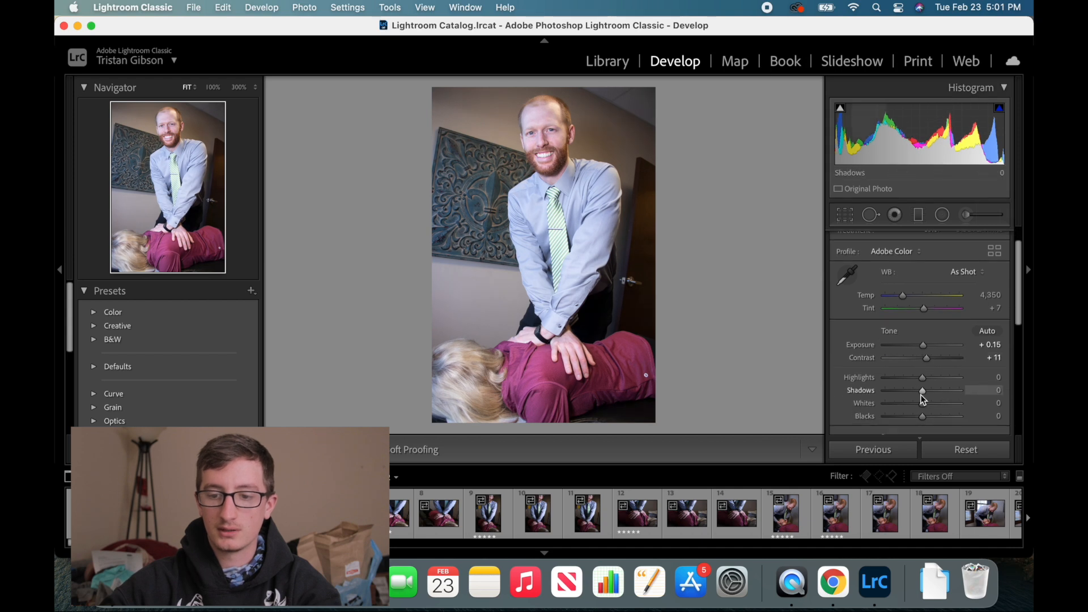
Expand the window to full screen and set Highlights to -29, Shadows to -4 and Blacks to +19
scroll(924, 399, down, 1)
drag(923, 363, 933, 368)
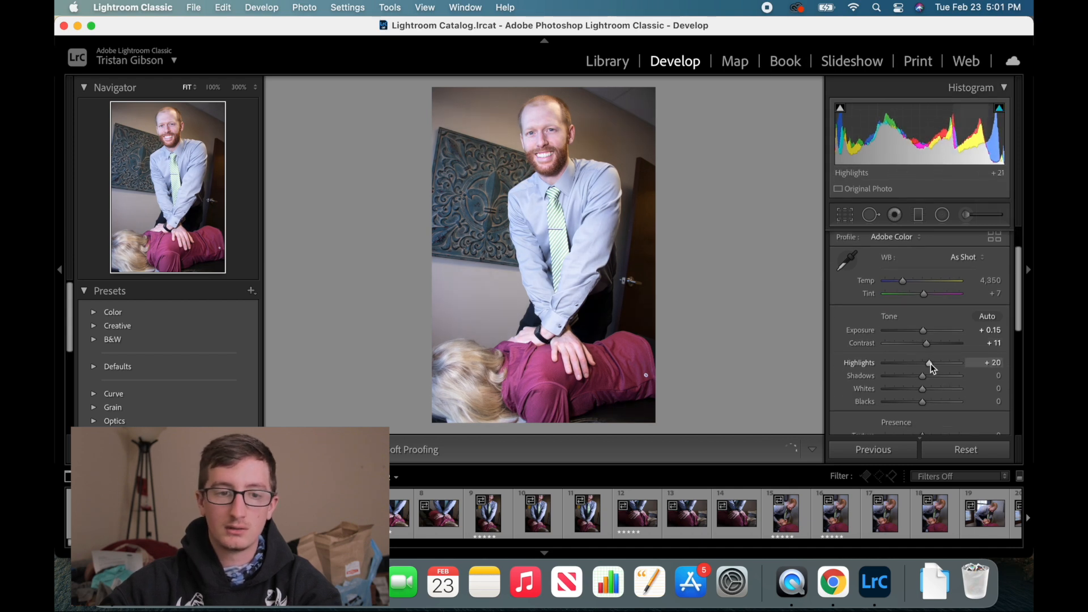
click(91, 25)
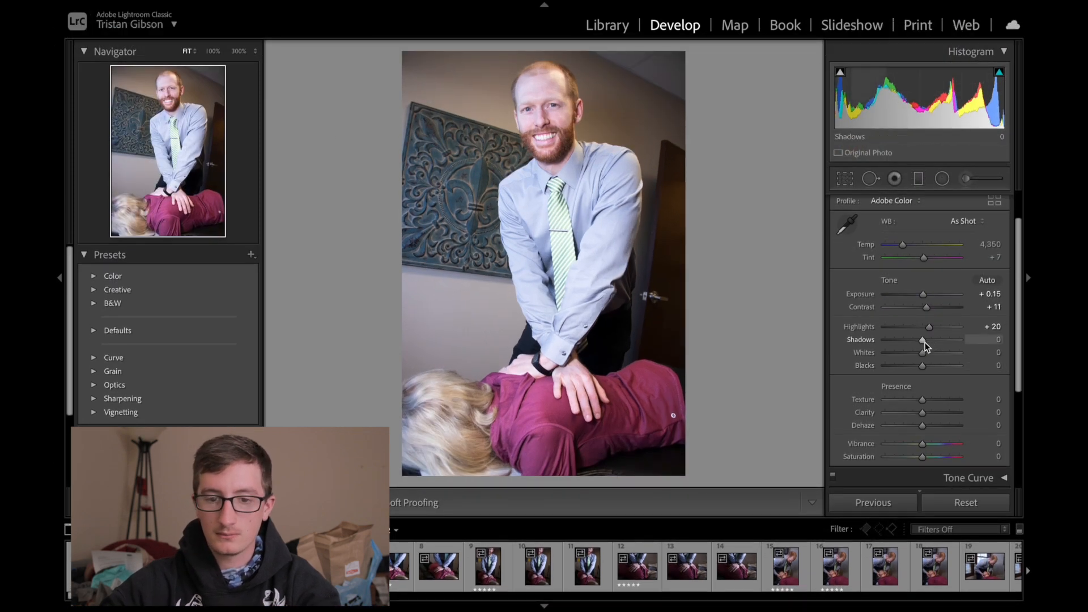
mouse_move(925, 342)
mouse_down()
mouse_move(909, 342)
mouse_move(925, 342)
mouse_move(916, 328)
mouse_move(927, 327)
mouse_move(912, 328)
mouse_move(910, 348)
mouse_move(942, 348)
mouse_move(923, 352)
mouse_up()
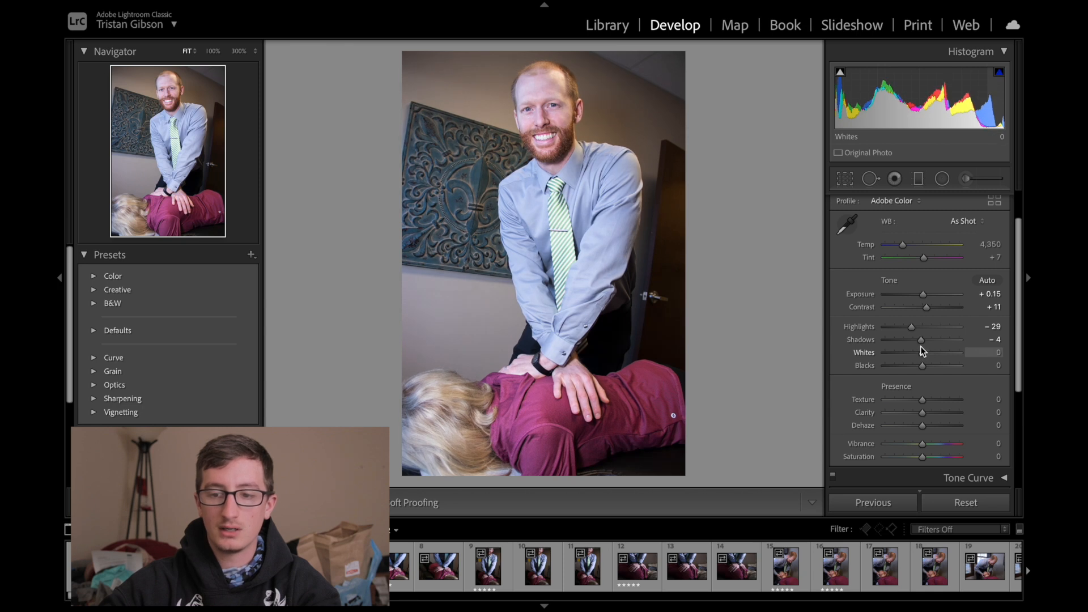
mouse_move(922, 366)
mouse_down()
mouse_move(933, 363)
mouse_move(911, 366)
mouse_move(938, 365)
mouse_move(929, 365)
mouse_up()
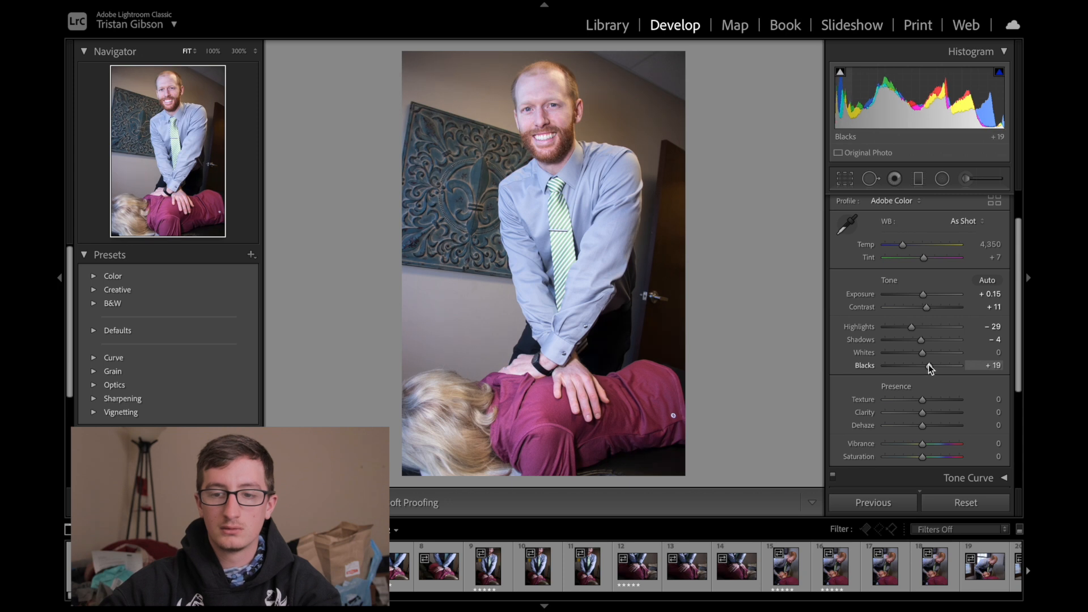
Set the photo's Clarity to +5
scroll(899, 321, down, 1)
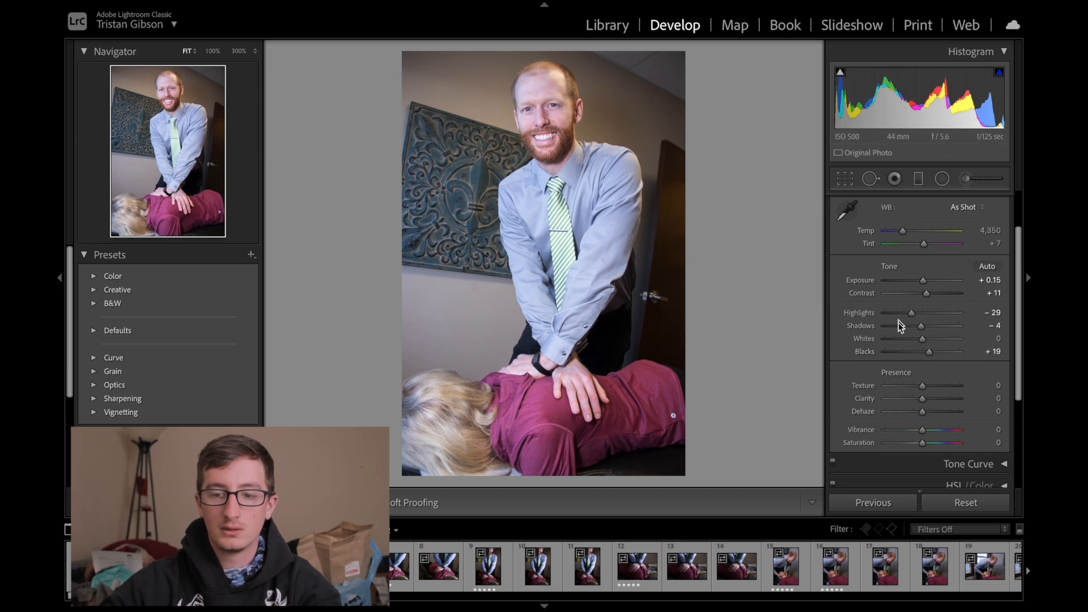
mouse_move(923, 397)
mouse_down()
mouse_move(953, 396)
mouse_move(901, 399)
mouse_move(958, 399)
mouse_move(914, 400)
mouse_move(926, 401)
mouse_up()
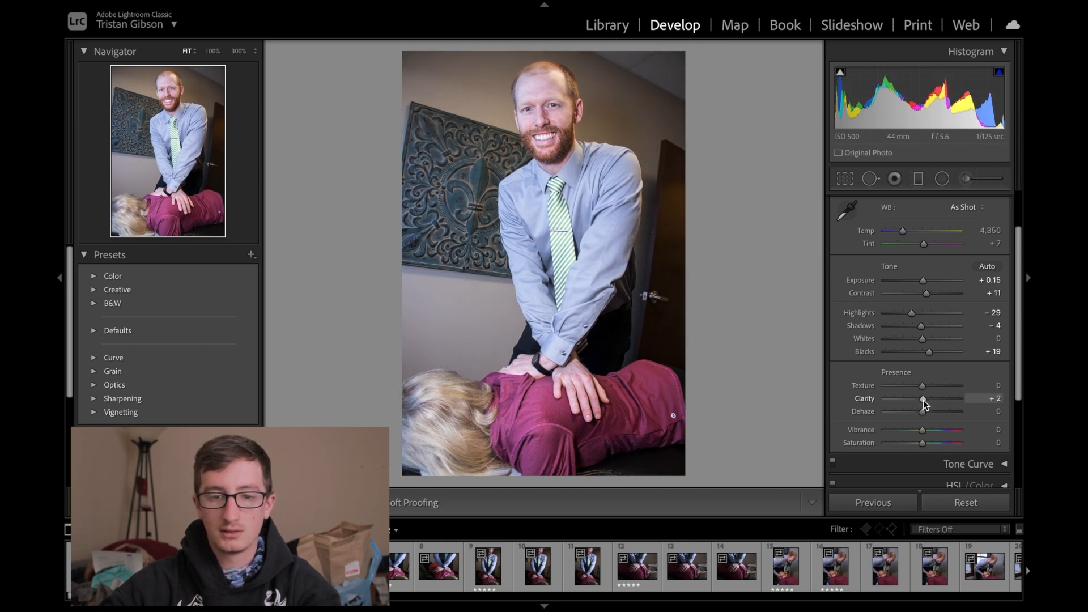
mouse_move(924, 400)
mouse_down()
mouse_move(996, 402)
mouse_move(925, 396)
mouse_up()
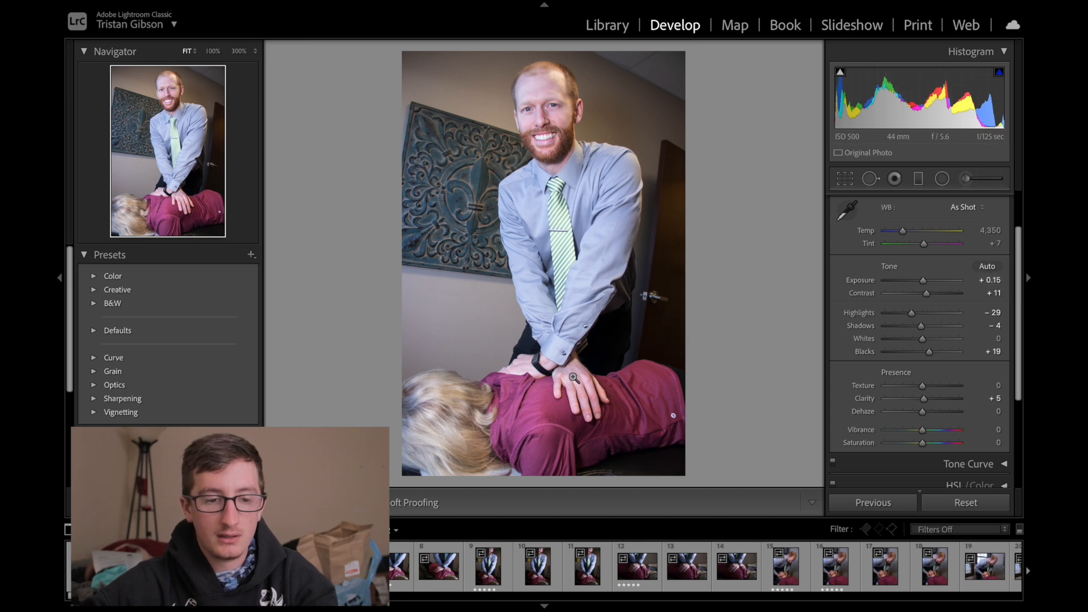
scroll(159, 348, down, 4)
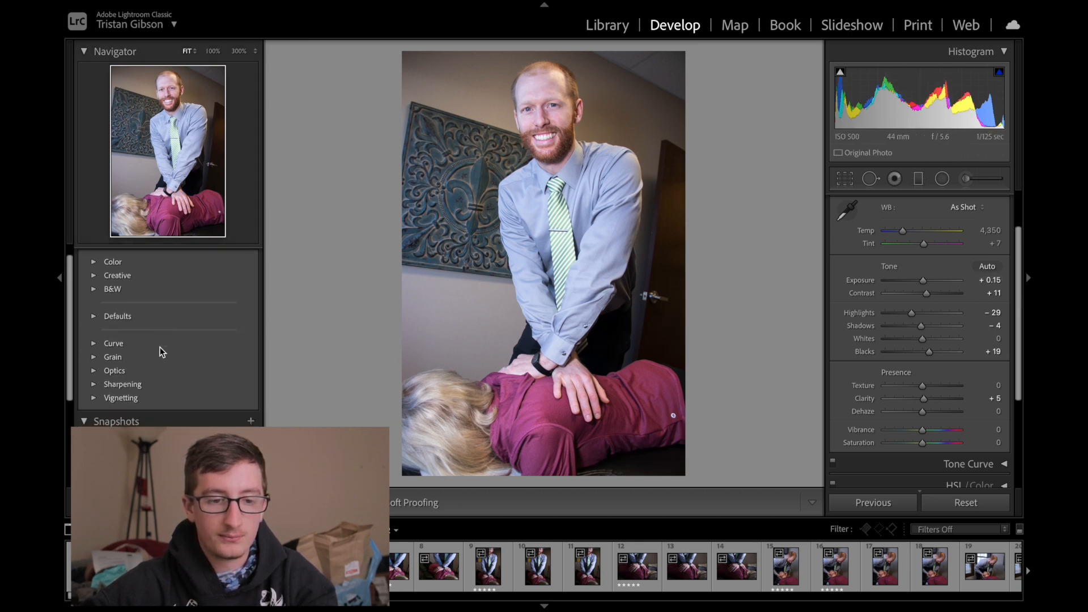
scroll(160, 347, up, 2)
scroll(160, 347, down, 3)
scroll(160, 347, up, 5)
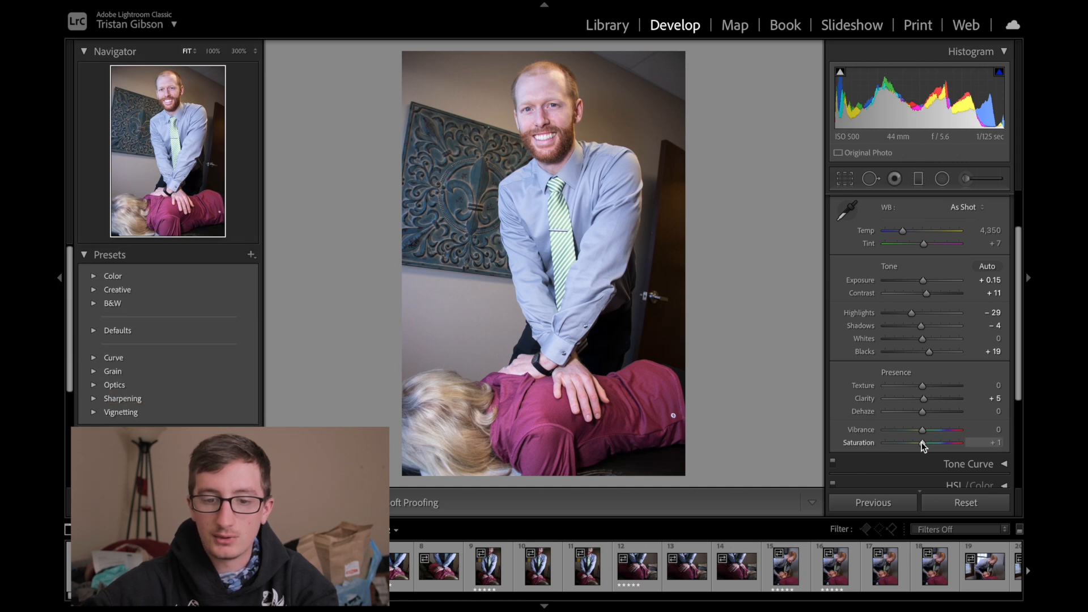
Try a slight Saturation change and a Vibrance of +9, resetting both values to 0
drag(922, 442, 925, 419)
double_click(862, 442)
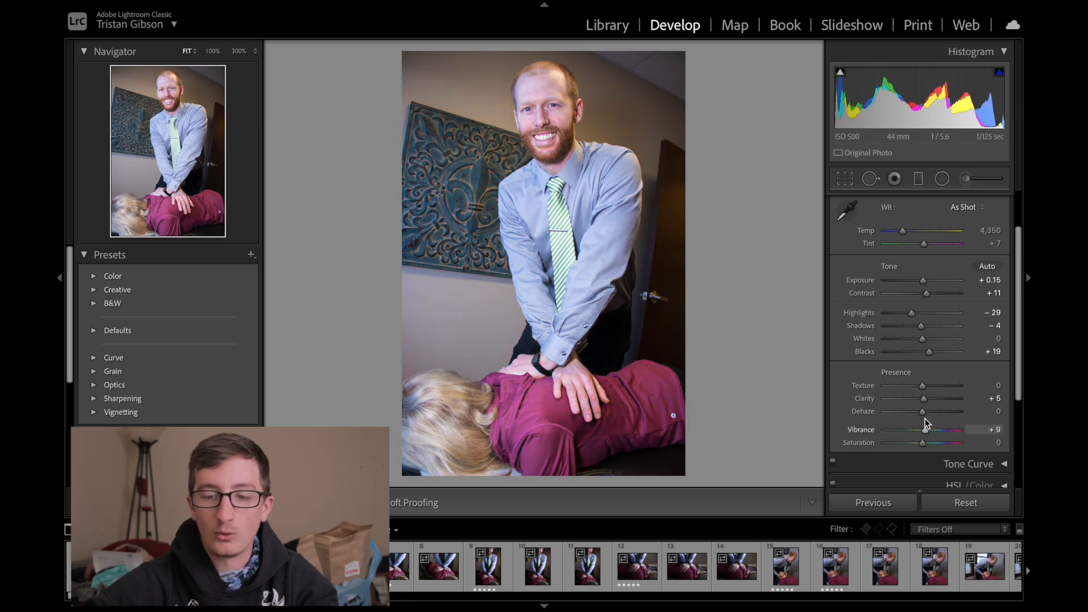
double_click(860, 430)
Shape the red channel of the tone curve into an S with raised highlights, near-neutral midtones and shadows lowered to about 78/51
scroll(913, 402, down, 3)
scroll(913, 403, down, 1)
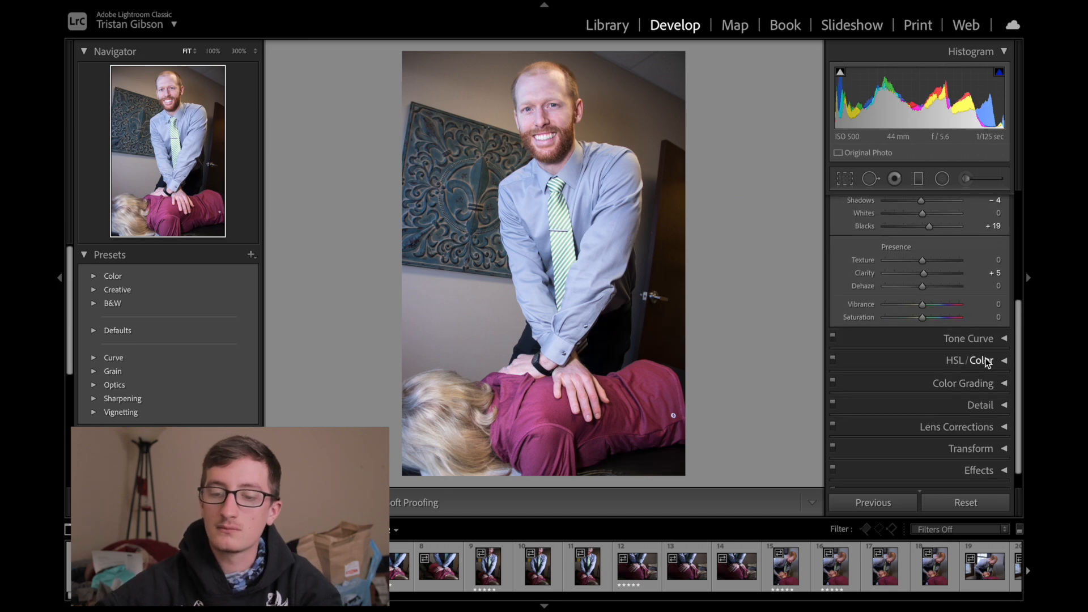
click(1005, 339)
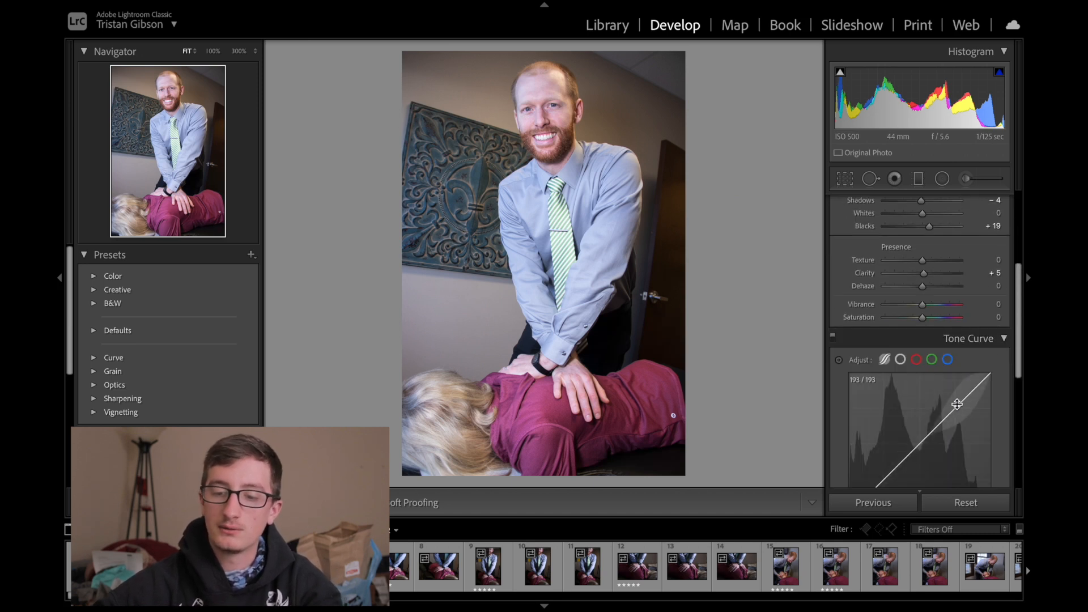
click(914, 359)
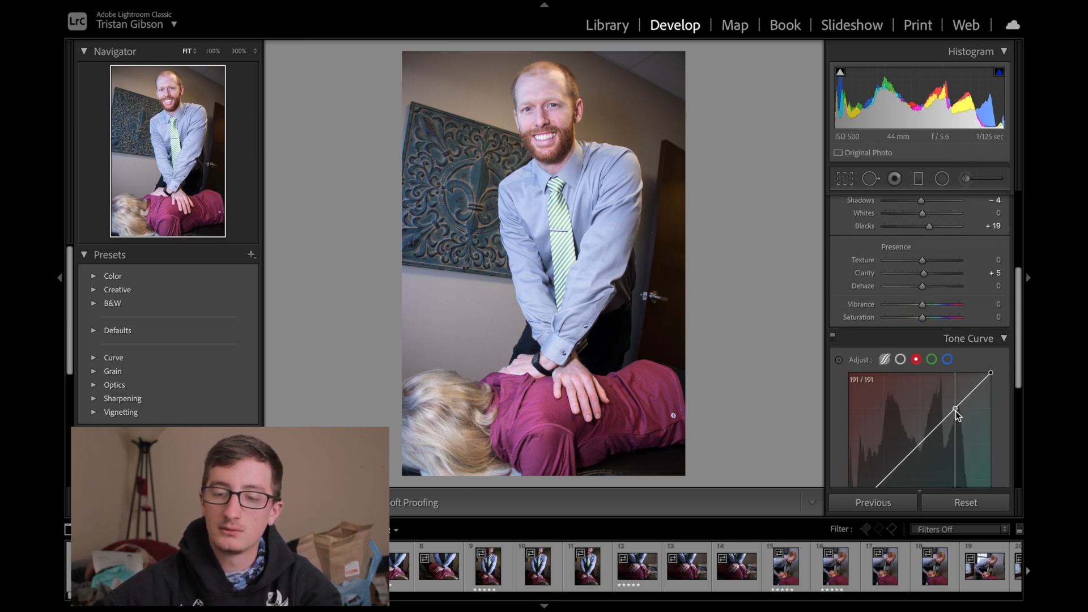
drag(956, 411, 951, 403)
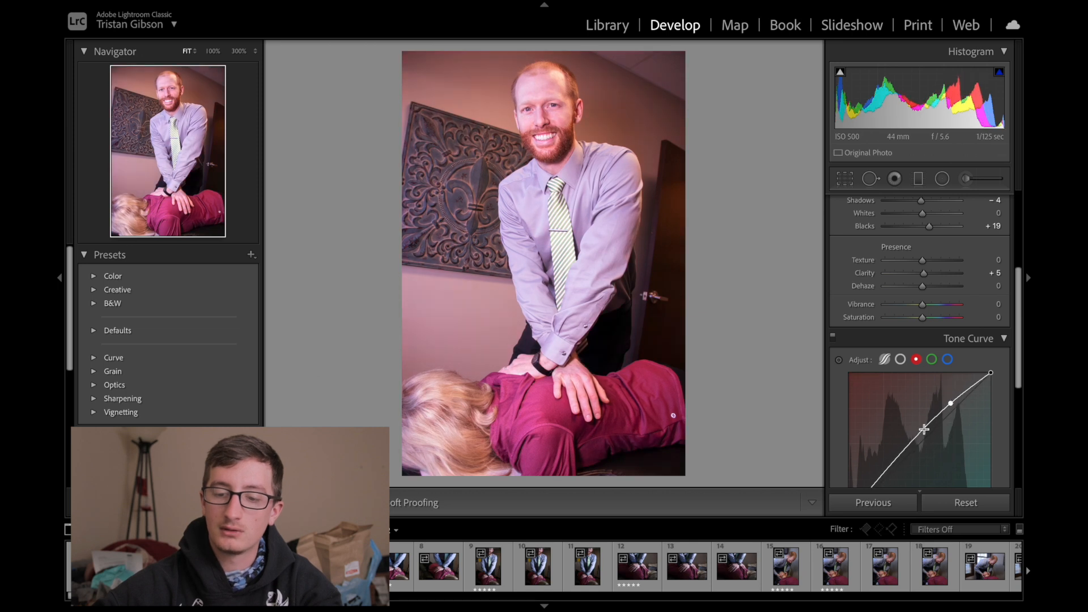
drag(920, 435, 922, 442)
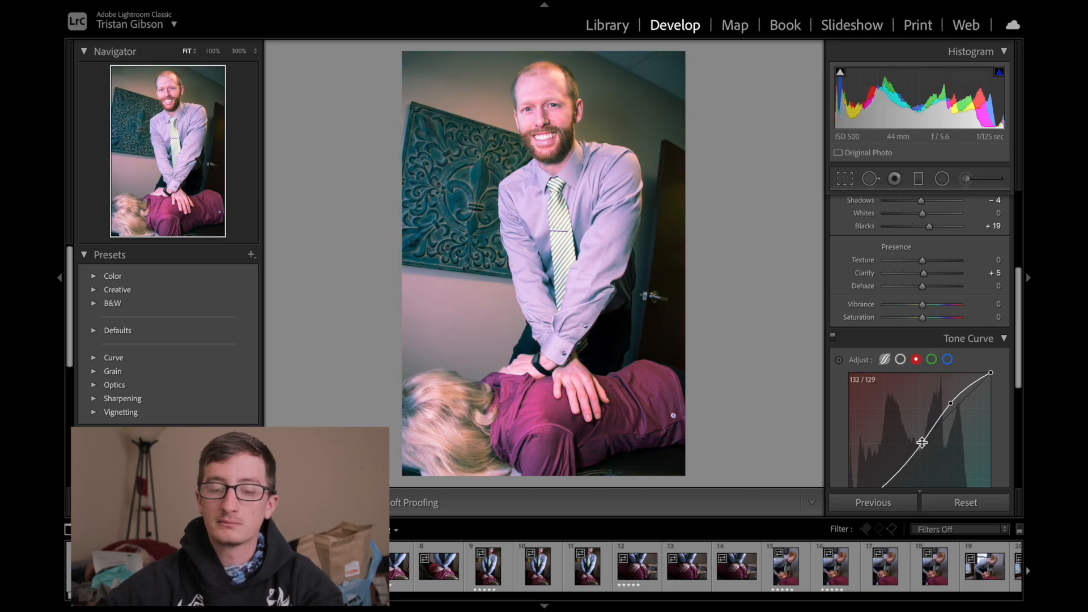
scroll(922, 443, down, 1)
drag(887, 447, 892, 445)
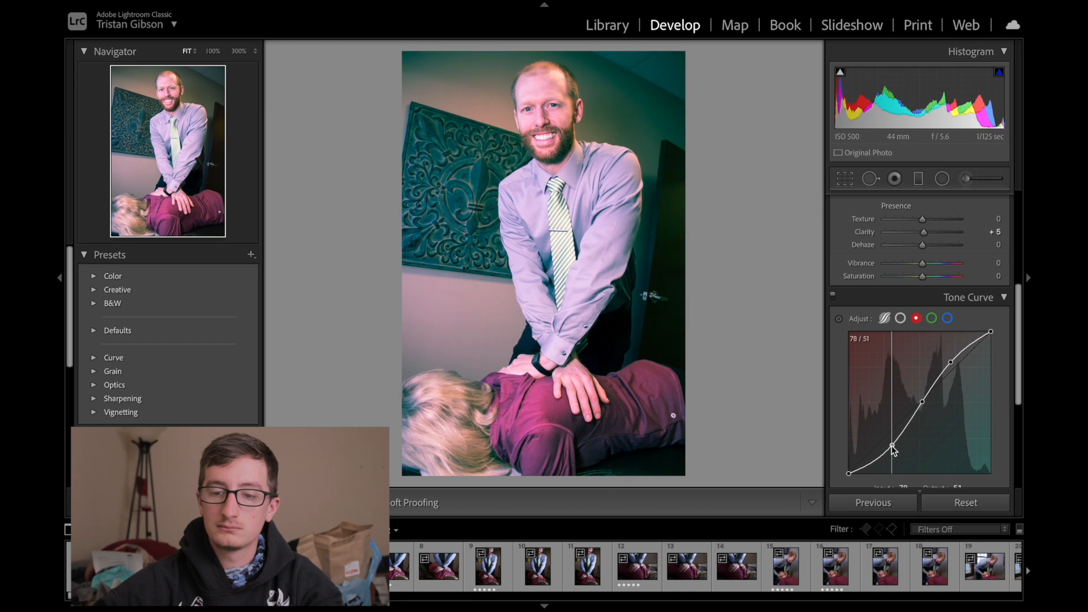
Shape the green channel of the tone curve into an S with raised highlights, near-neutral midtones and shadows lowered to about 78/53
click(933, 319)
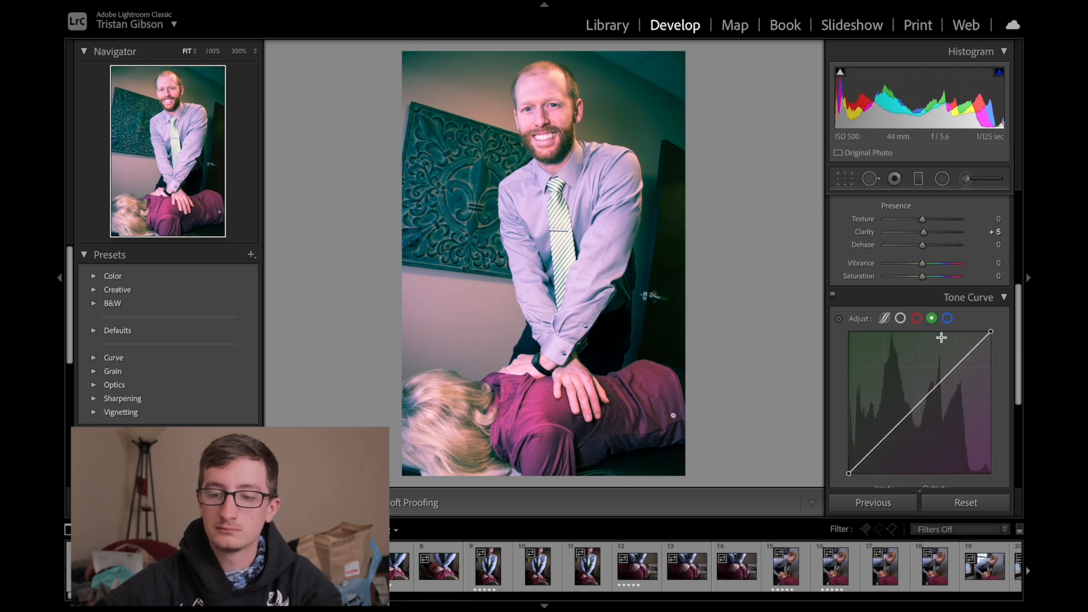
drag(959, 362, 954, 361)
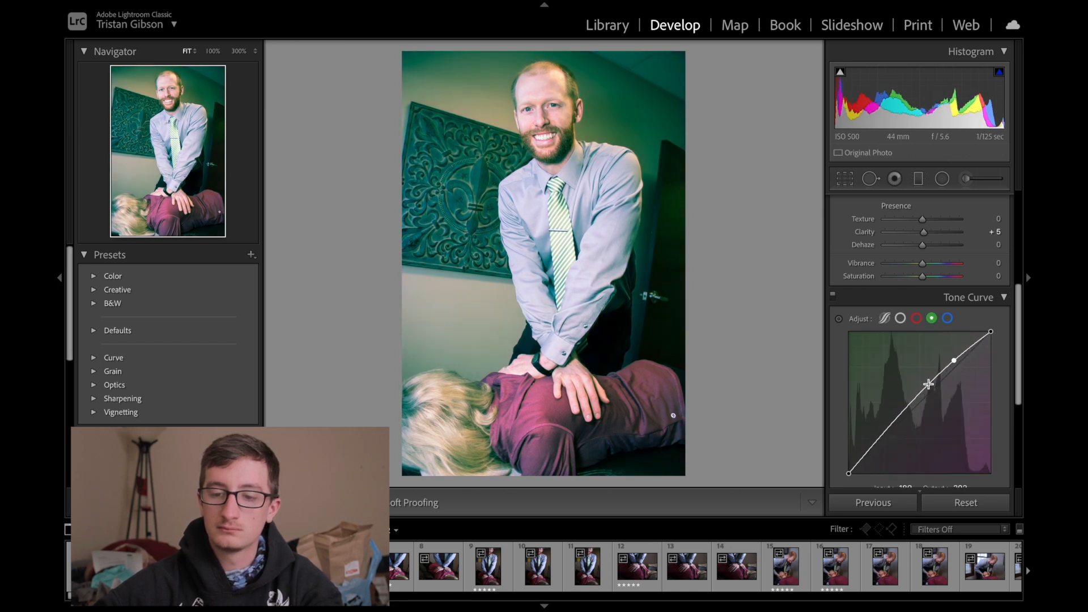
drag(922, 396, 924, 404)
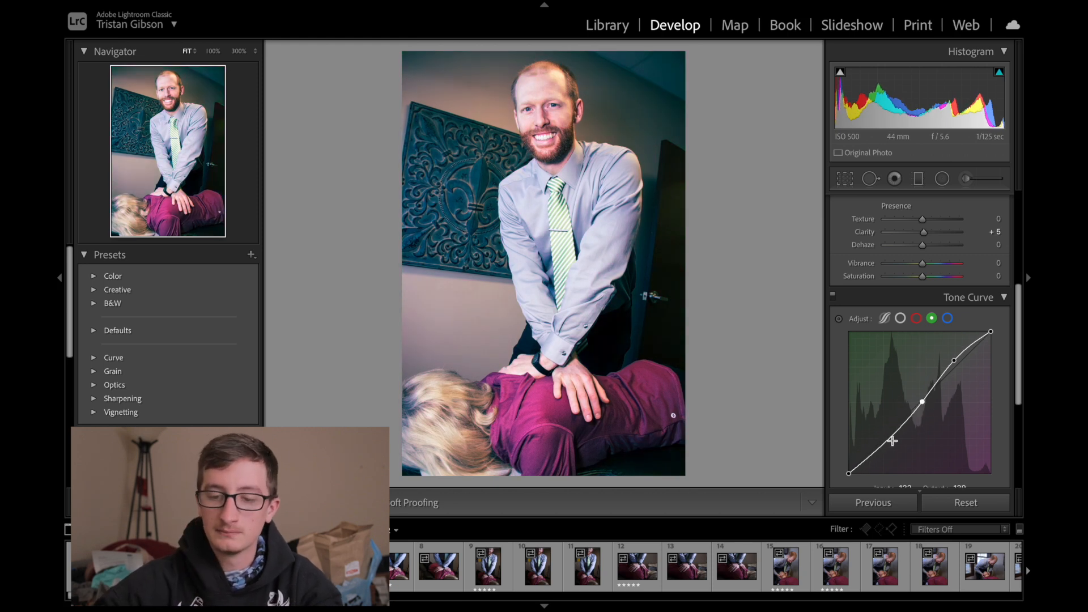
drag(888, 441, 892, 444)
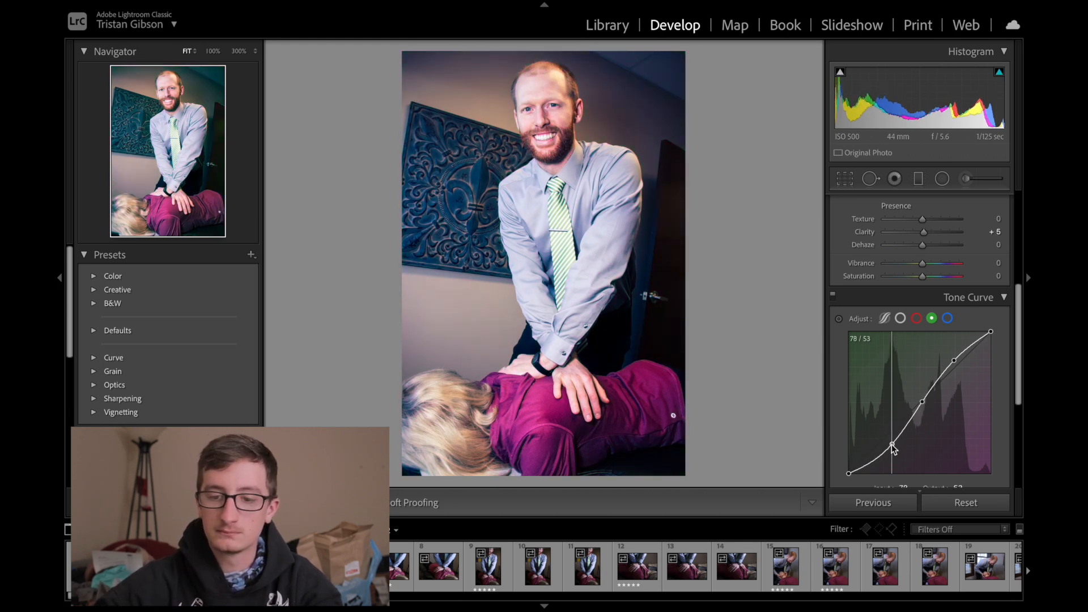
Shape the blue channel of the tone curve into an S with highlights at about 188/201, midtones at about 131/124 and lowered shadows
click(948, 319)
drag(957, 365, 954, 360)
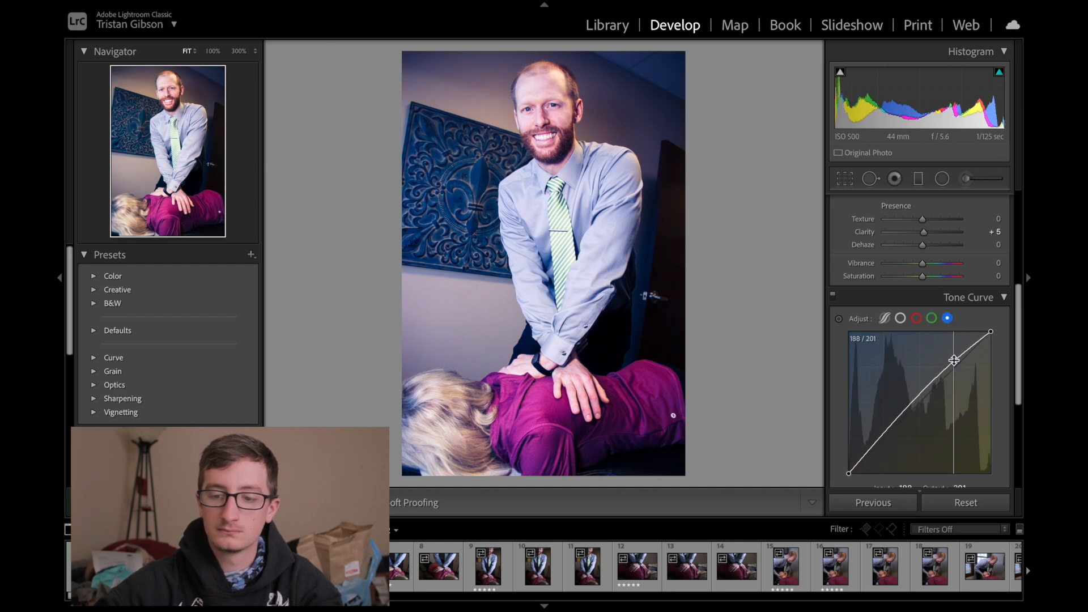
drag(919, 397, 921, 404)
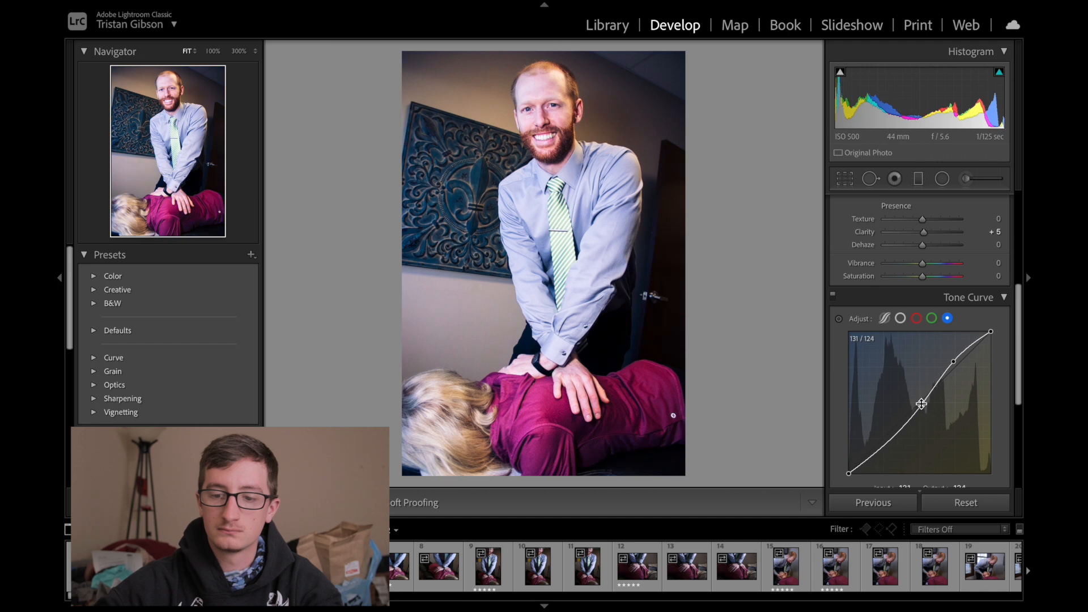
drag(887, 446, 889, 446)
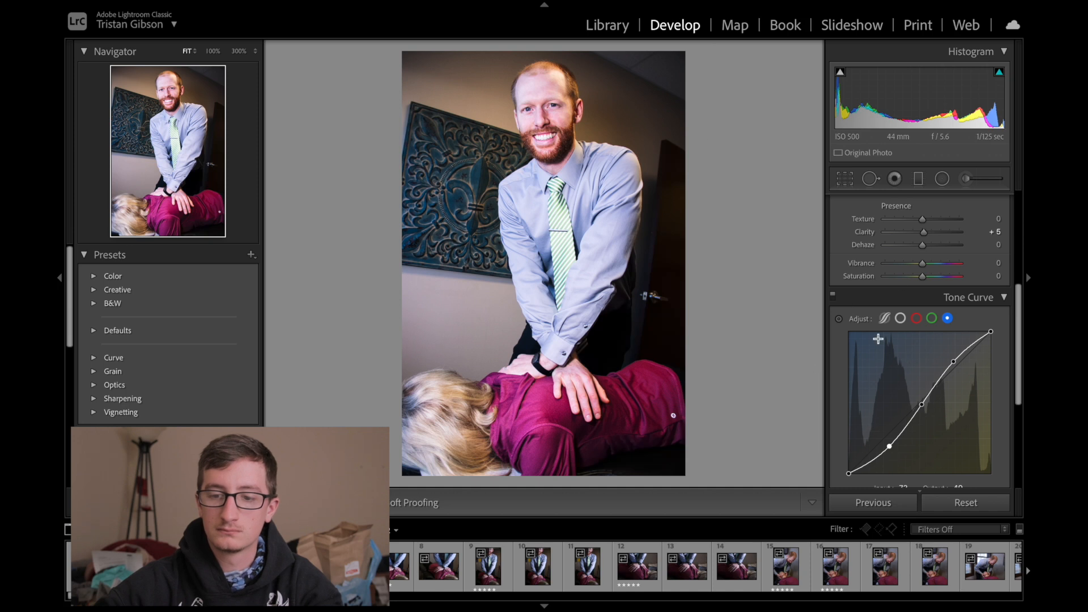
Compare the photo with and without the tone curve adjustments, leaving them switched off
click(832, 293)
click(832, 294)
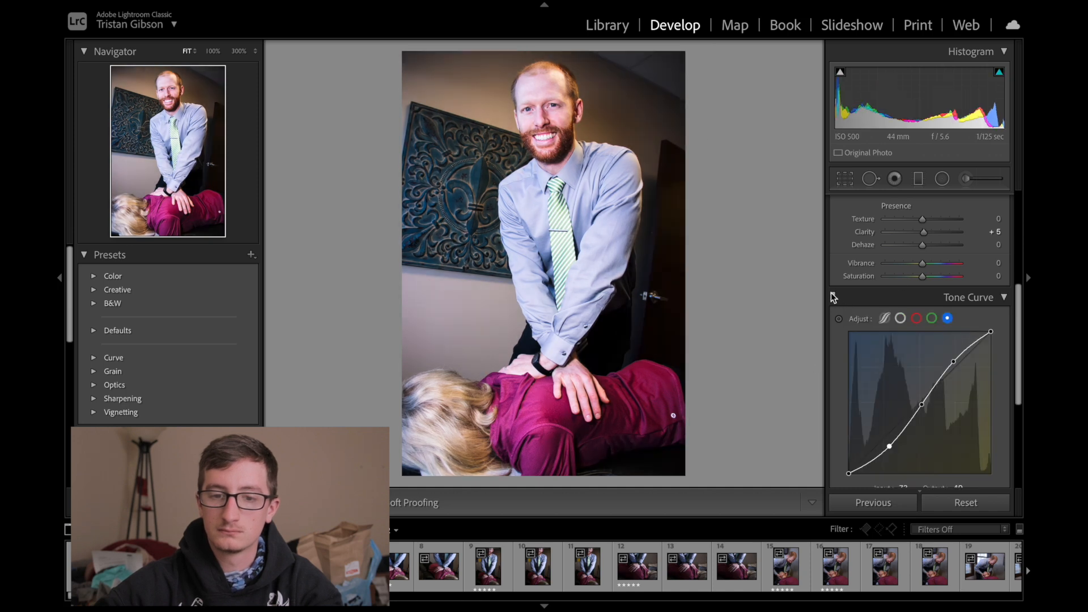
click(832, 293)
Lower the photo's Contrast to +8
scroll(930, 270, up, 5)
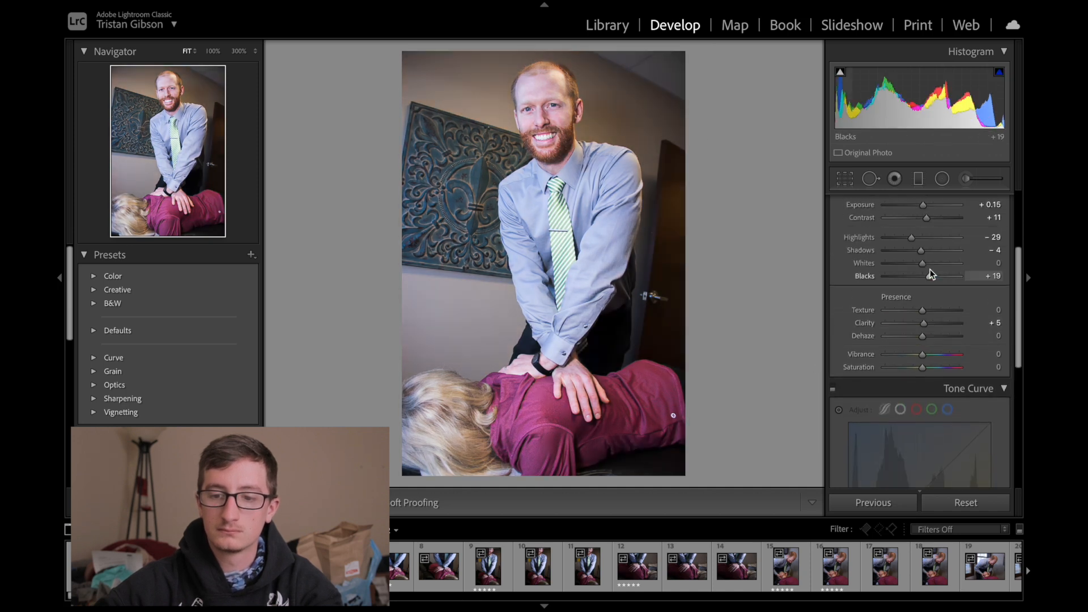
scroll(937, 321, down, 1)
drag(931, 348, 927, 348)
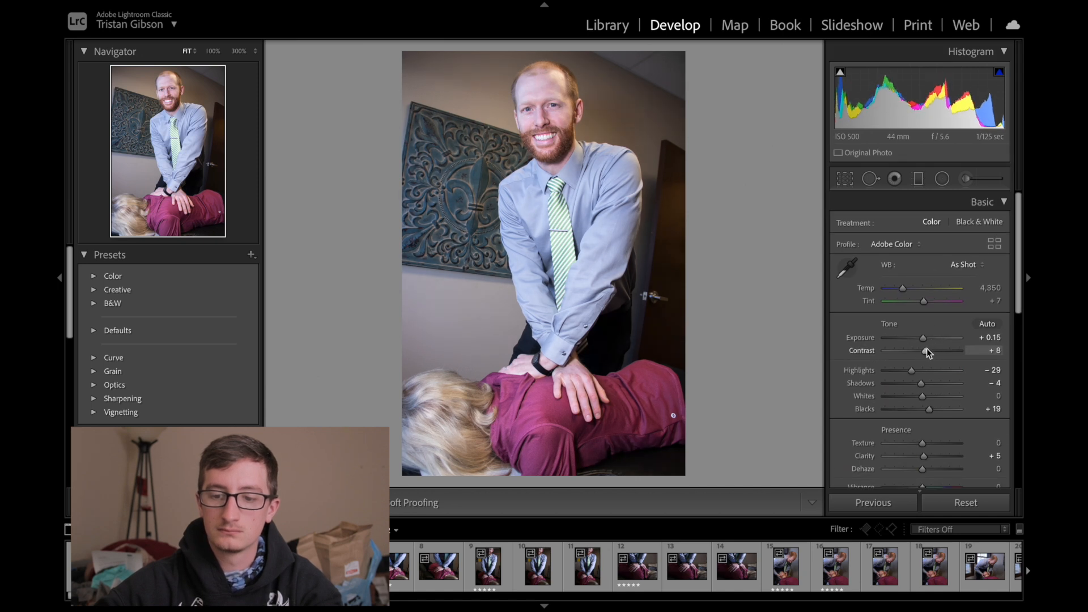
Turn the tone curve adjustments back on and remove the three added points from the red channel
scroll(927, 348, down, 3)
scroll(926, 348, down, 1)
click(916, 323)
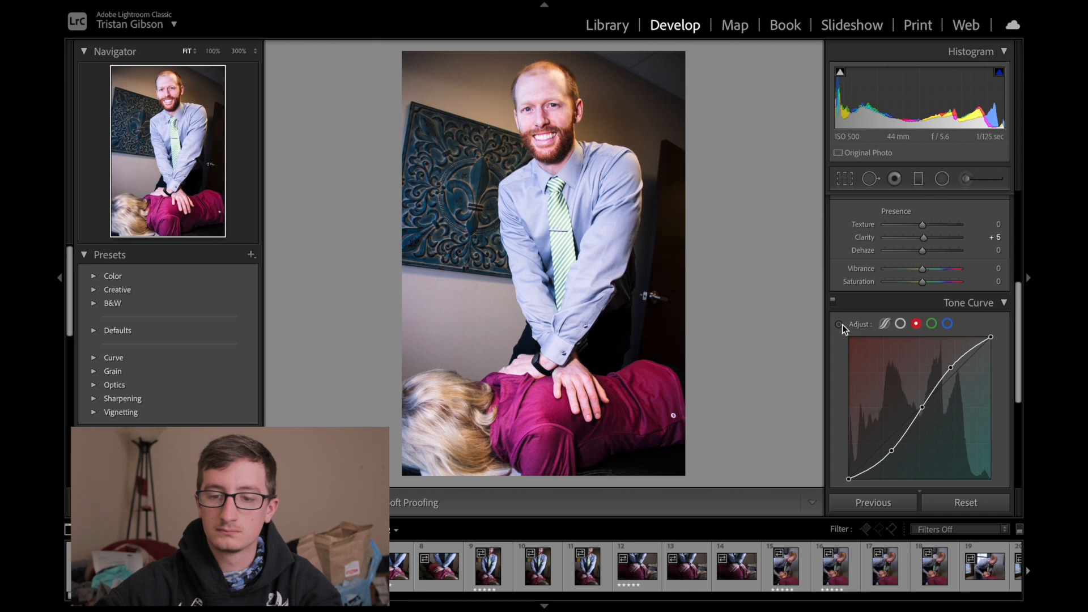
scroll(842, 325, down, 2)
double_click(954, 326)
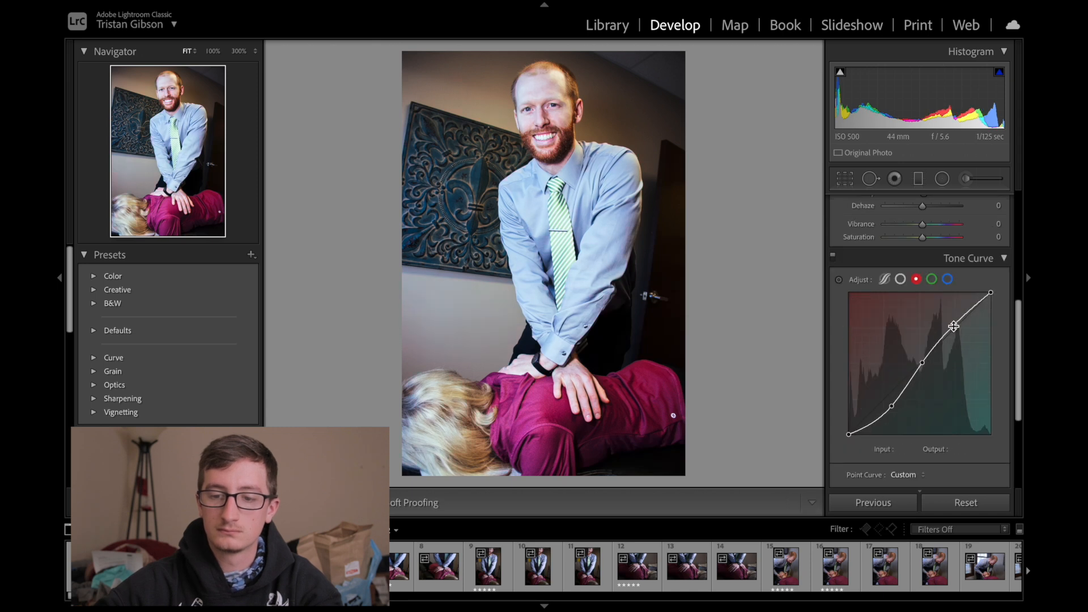
double_click(923, 362)
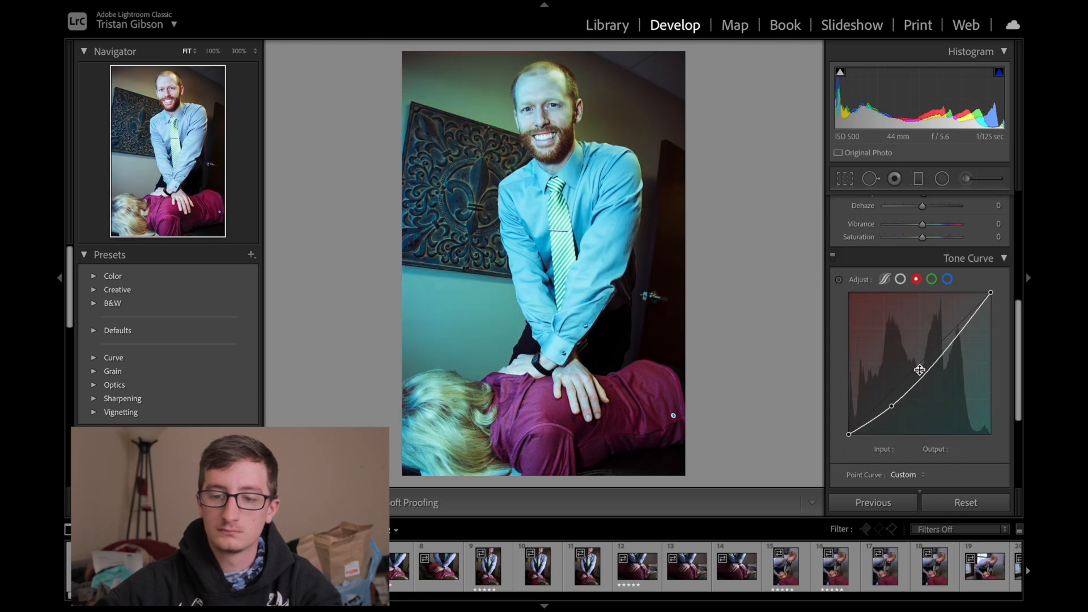
double_click(892, 405)
Remove the added points from the green and blue channels of the tone curve to make both linear
click(932, 279)
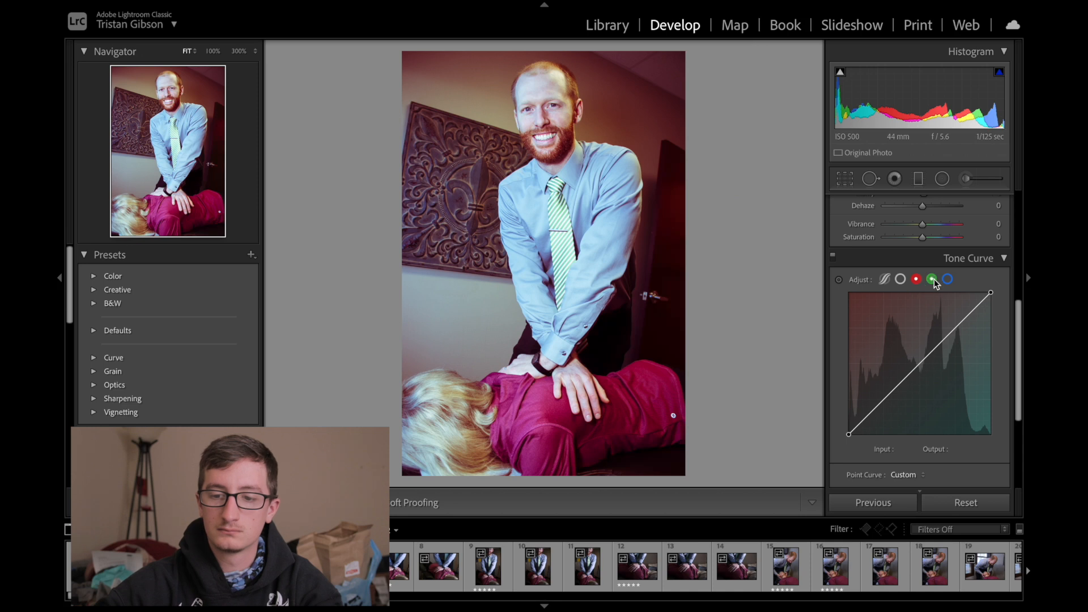
double_click(923, 358)
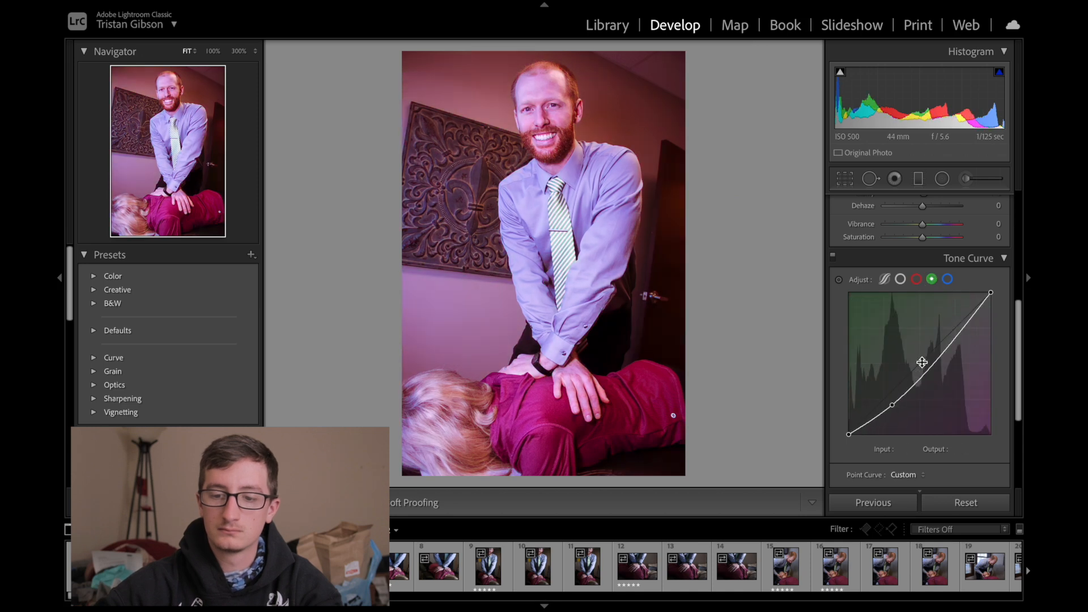
double_click(892, 405)
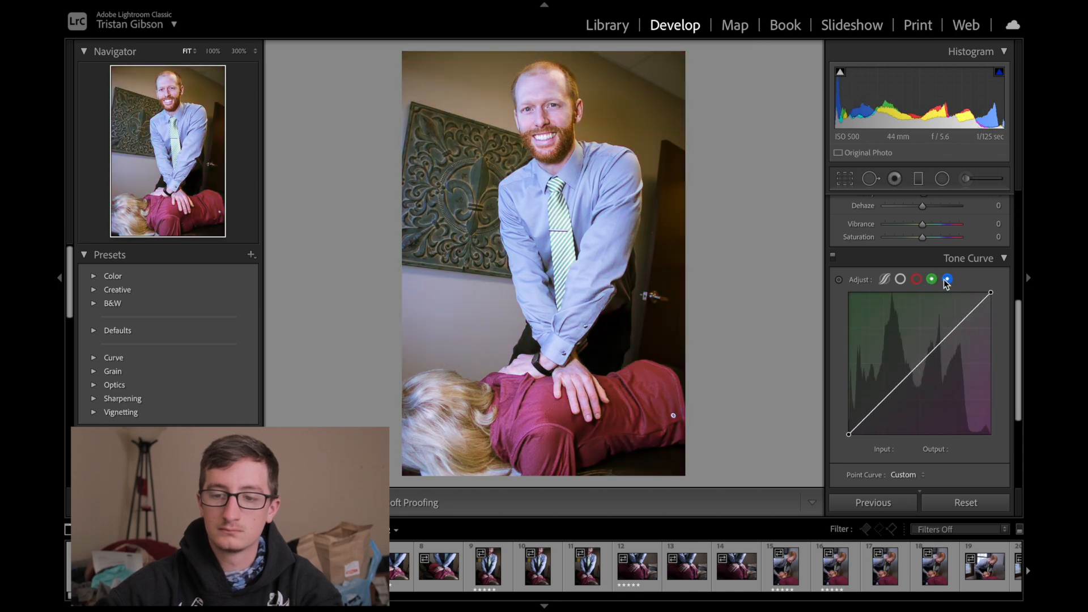
click(948, 279)
double_click(922, 363)
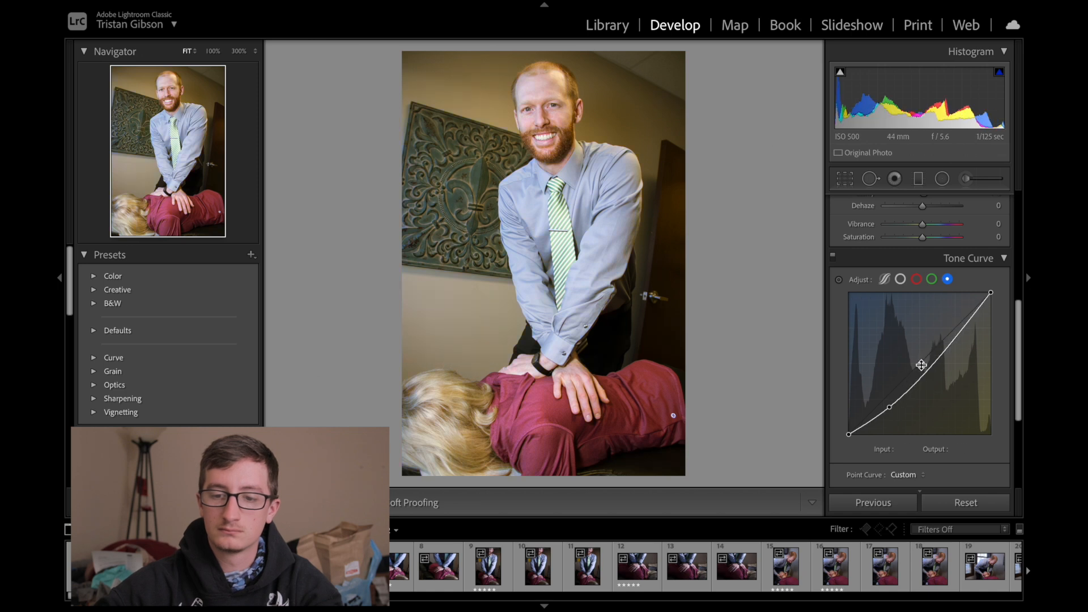
double_click(890, 407)
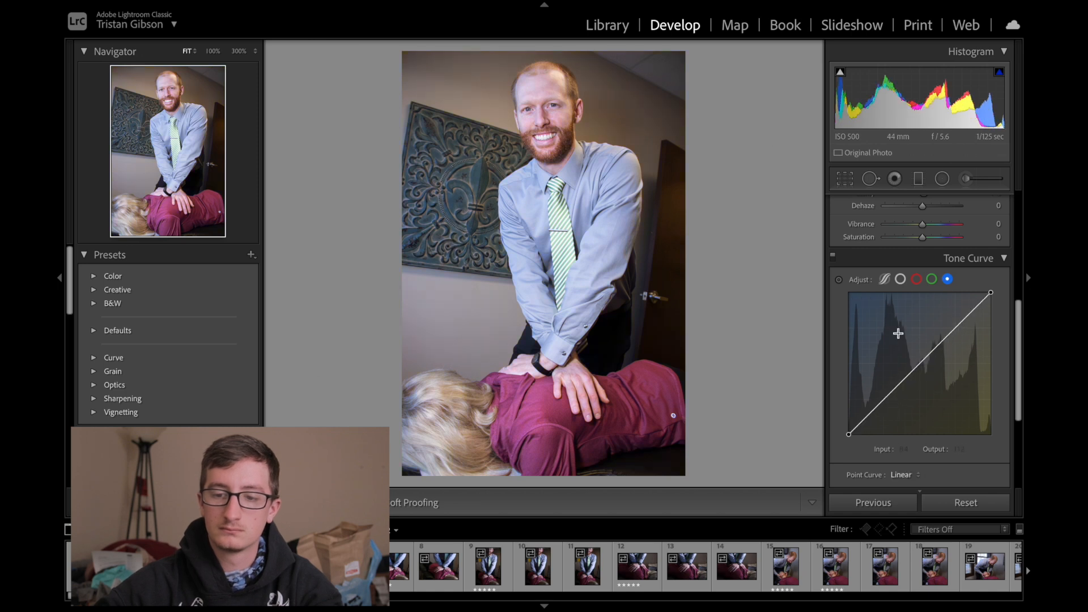
Try a three-point composite RGB curve with midtones at about 130/117 and highlights at about 194/192, and remove its points
click(901, 279)
click(919, 364)
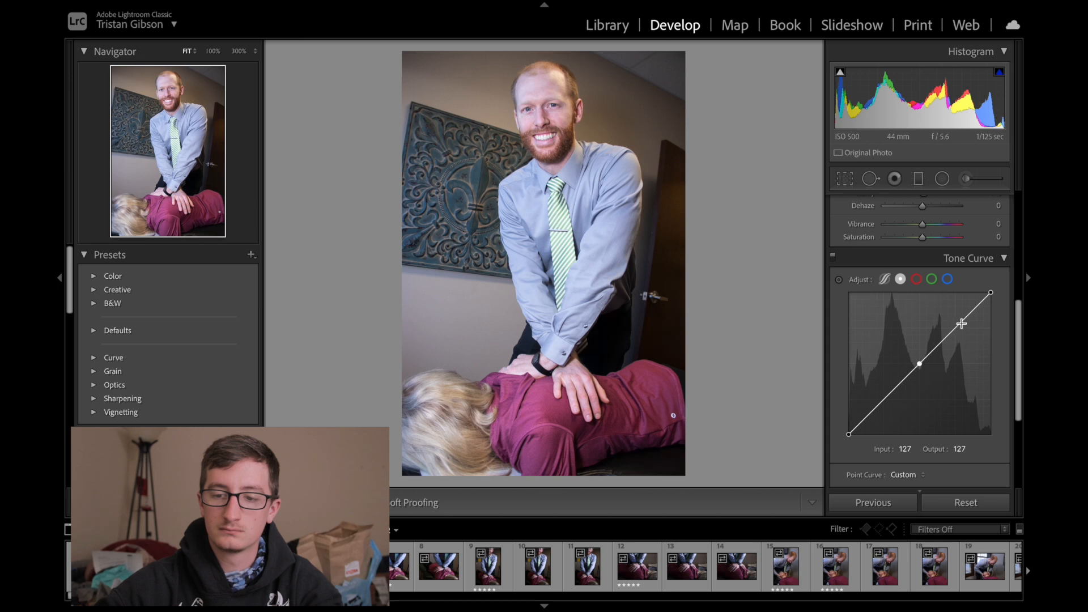
drag(960, 323, 957, 323)
drag(889, 396, 889, 398)
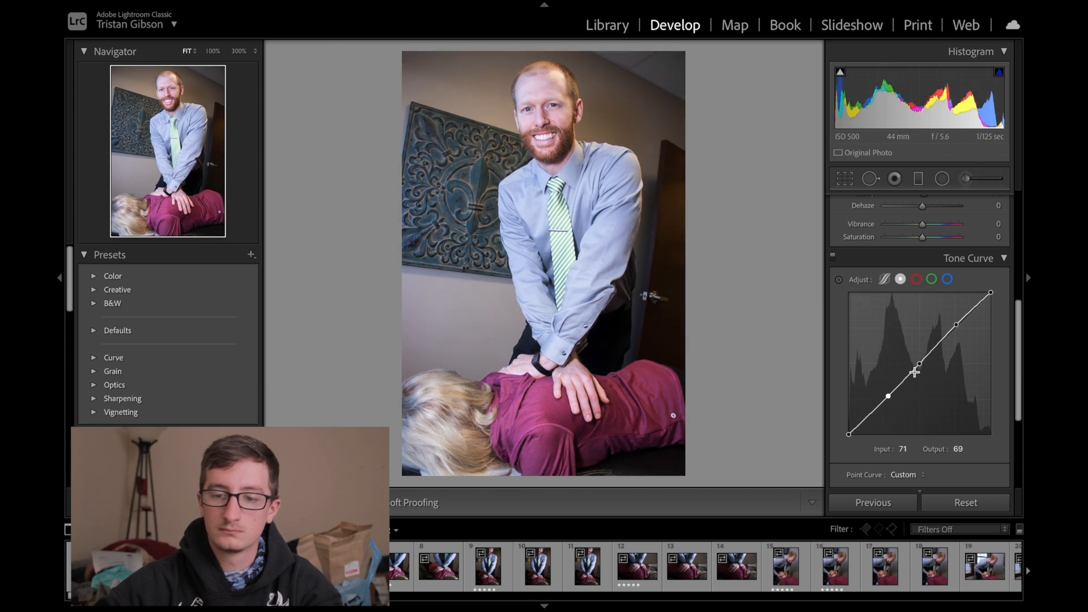
drag(920, 363, 892, 396)
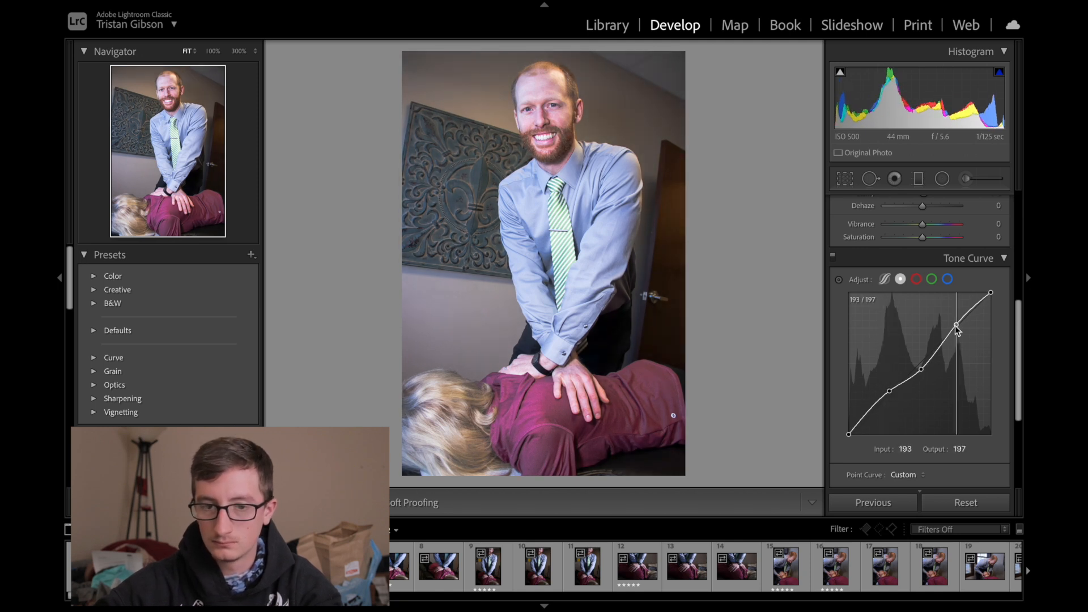
drag(957, 326, 957, 326)
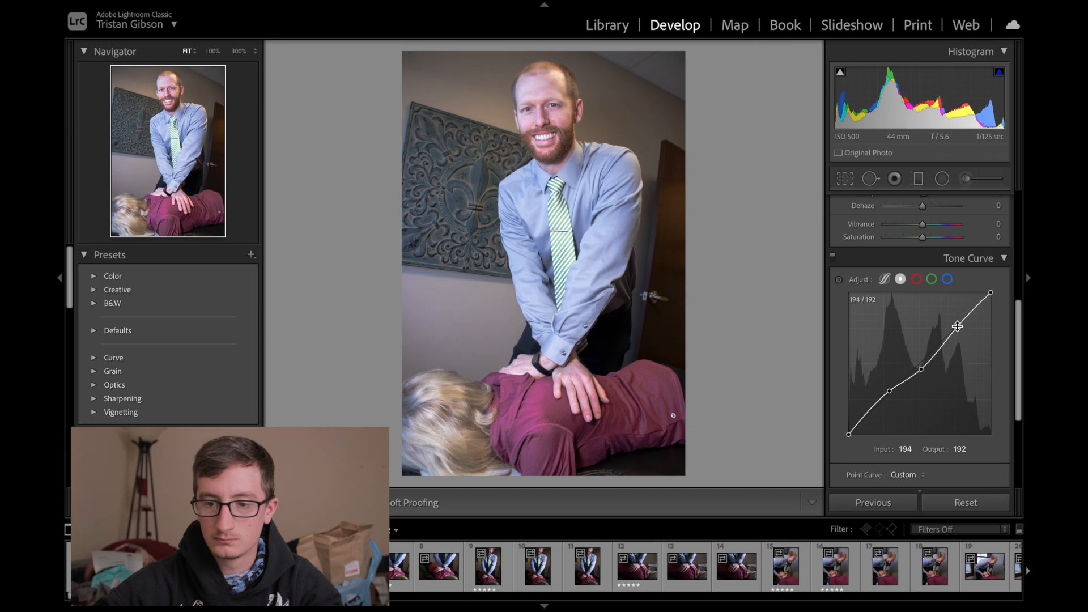
double_click(957, 326)
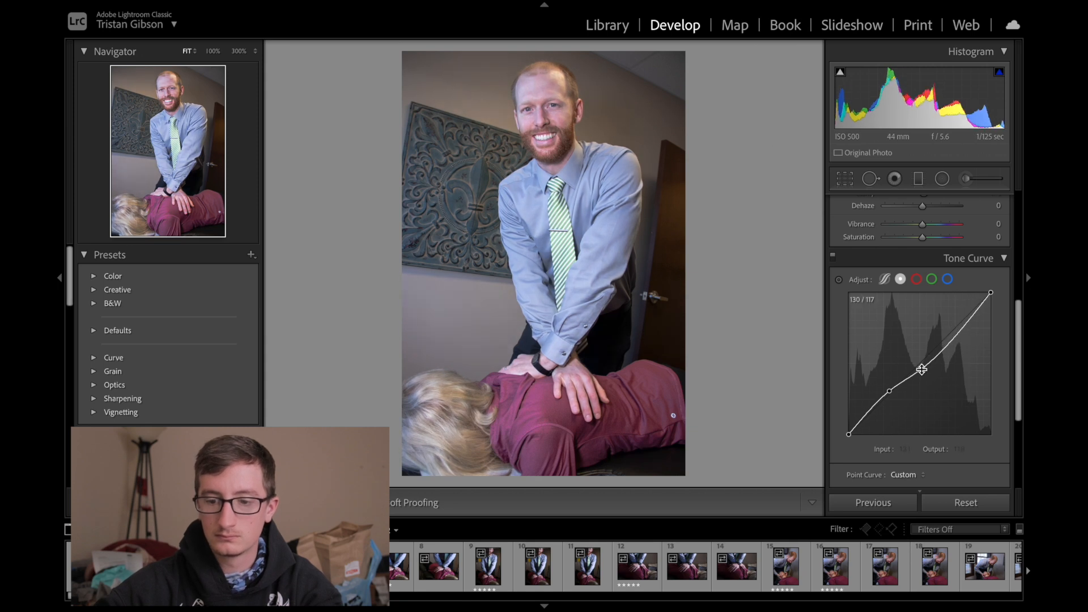
double_click(922, 369)
double_click(888, 391)
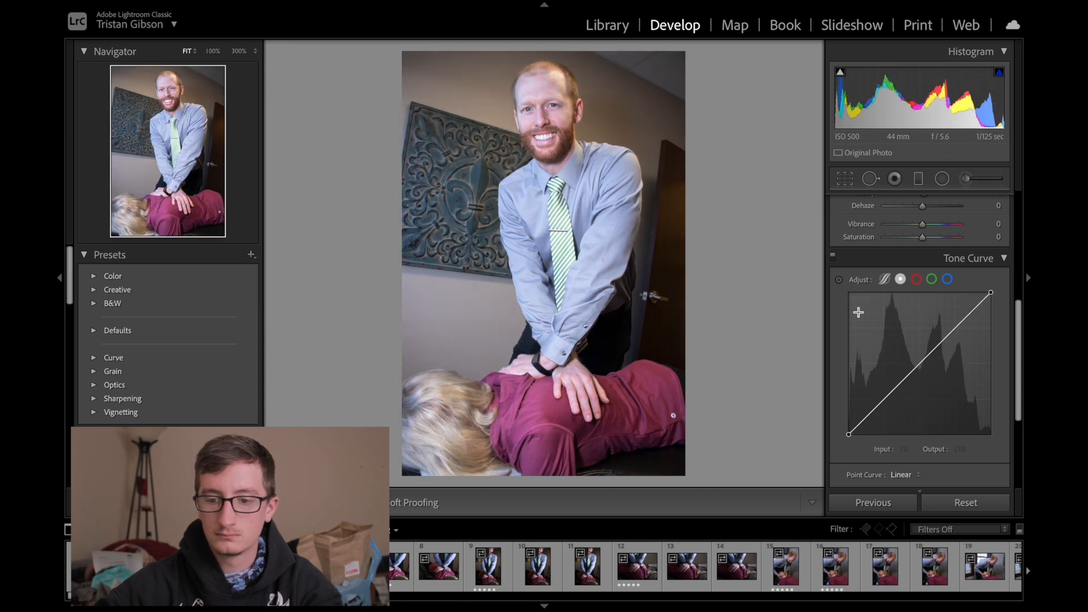
Try darkening the composite RGB curve with midtones at 137/114 and shadows at 72/62, and reset it to linear
drag(918, 359, 925, 371)
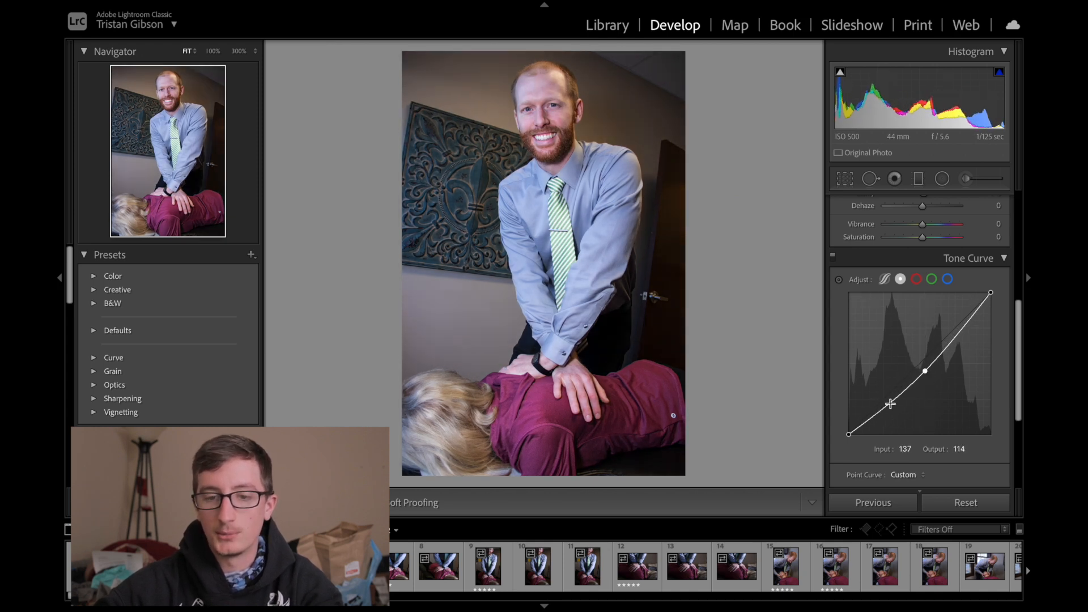
drag(892, 406, 891, 406)
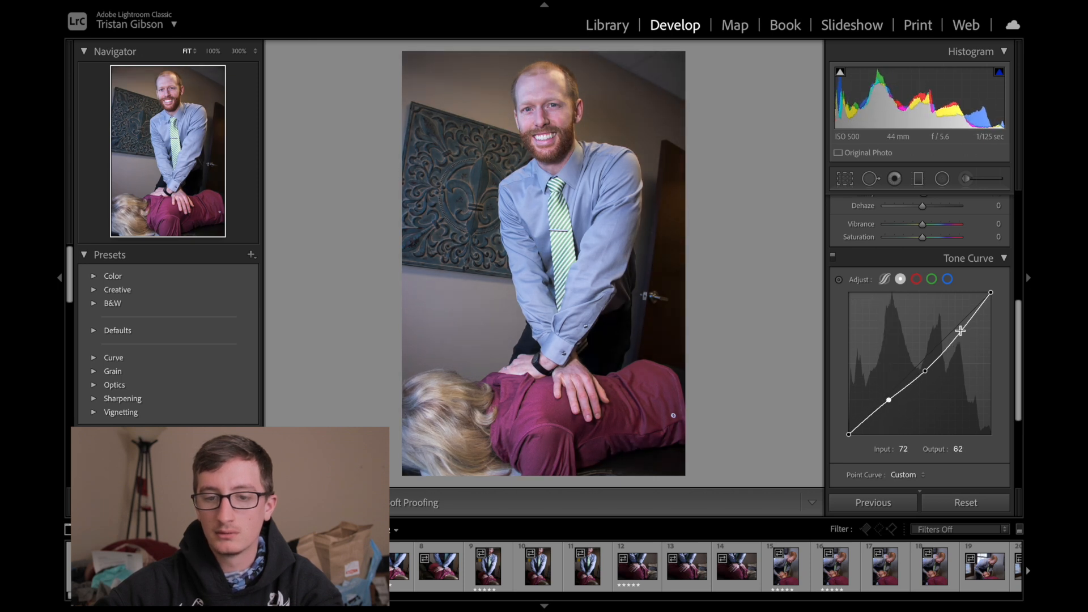
drag(961, 330, 959, 330)
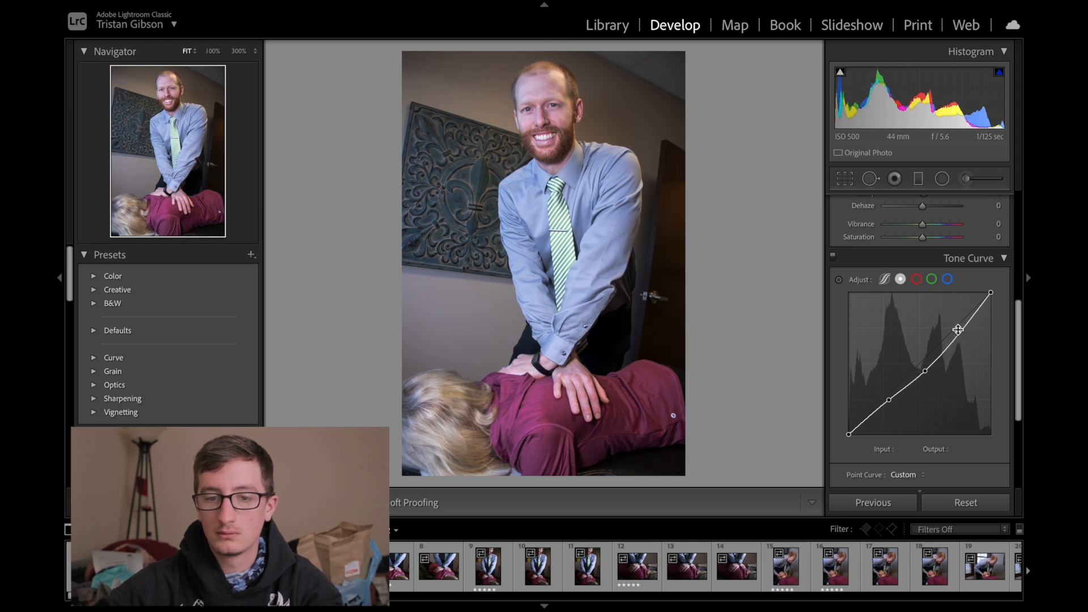
click(835, 256)
click(835, 257)
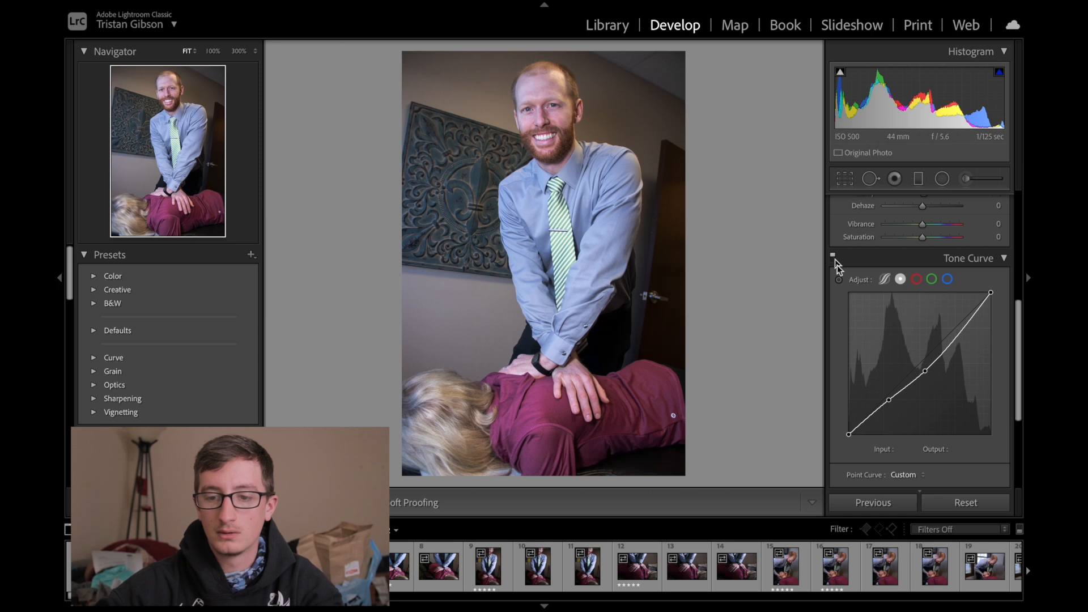
drag(928, 370, 928, 371)
double_click(889, 401)
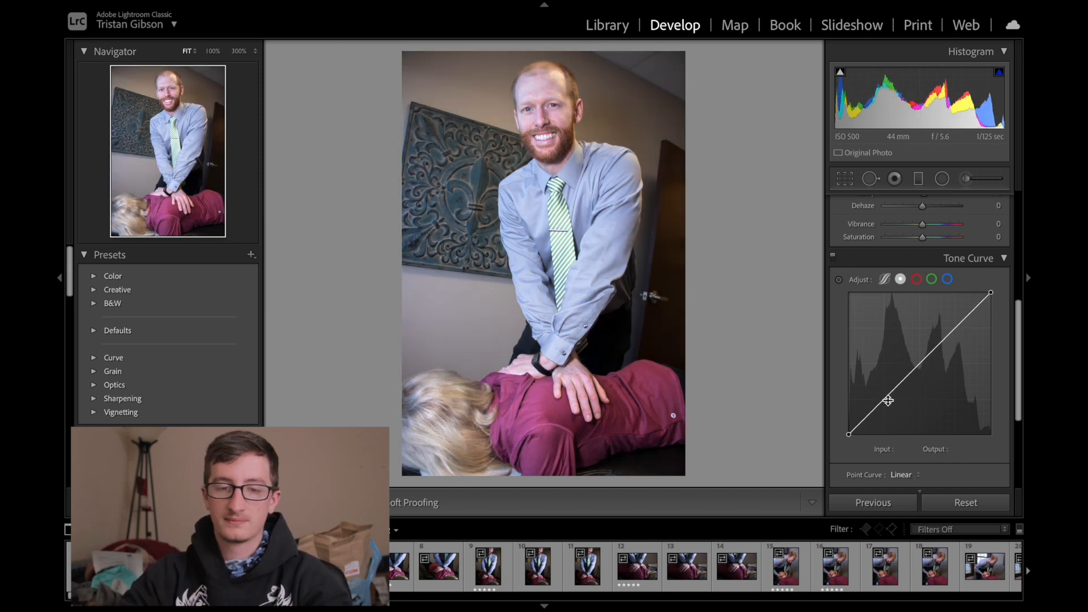
Compare the photo before and after its edits in stacked, side-by-side and split views
scroll(888, 401, down, 5)
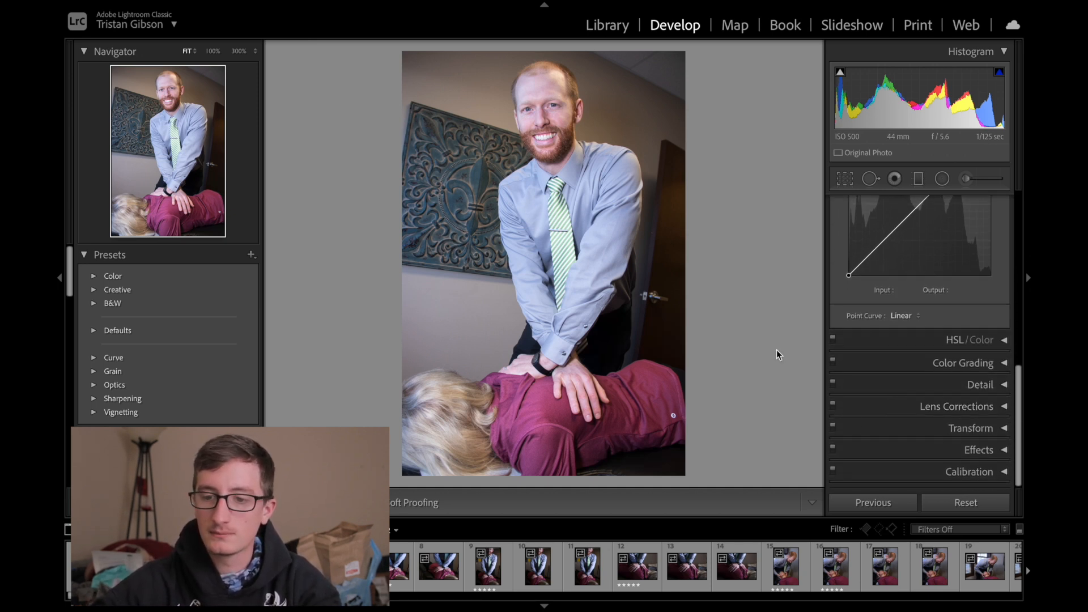
scroll(871, 271, up, 5)
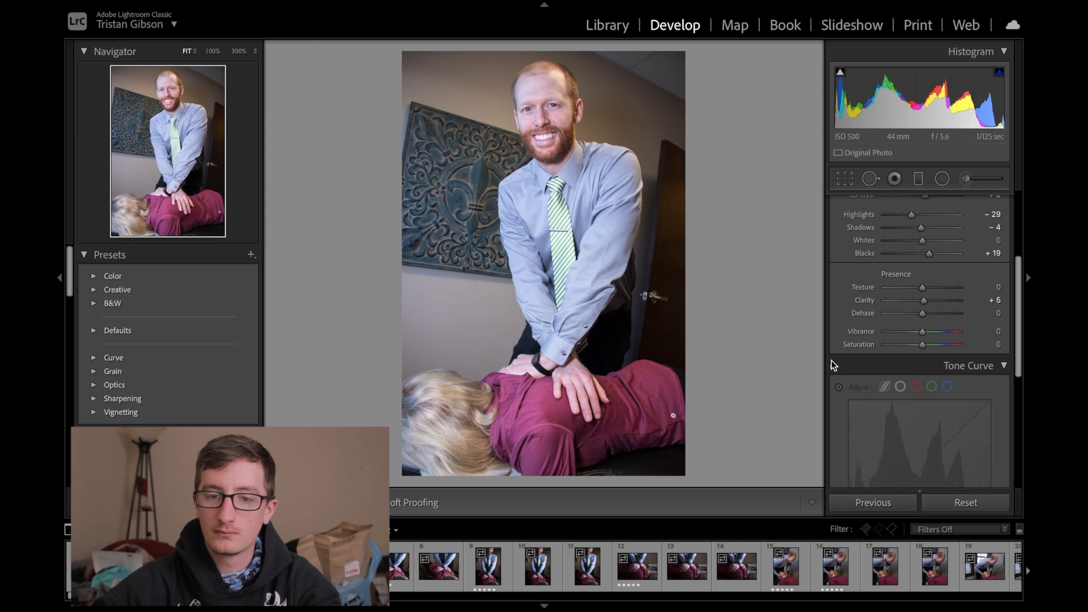
scroll(833, 363, up, 3)
scroll(831, 360, down, 1)
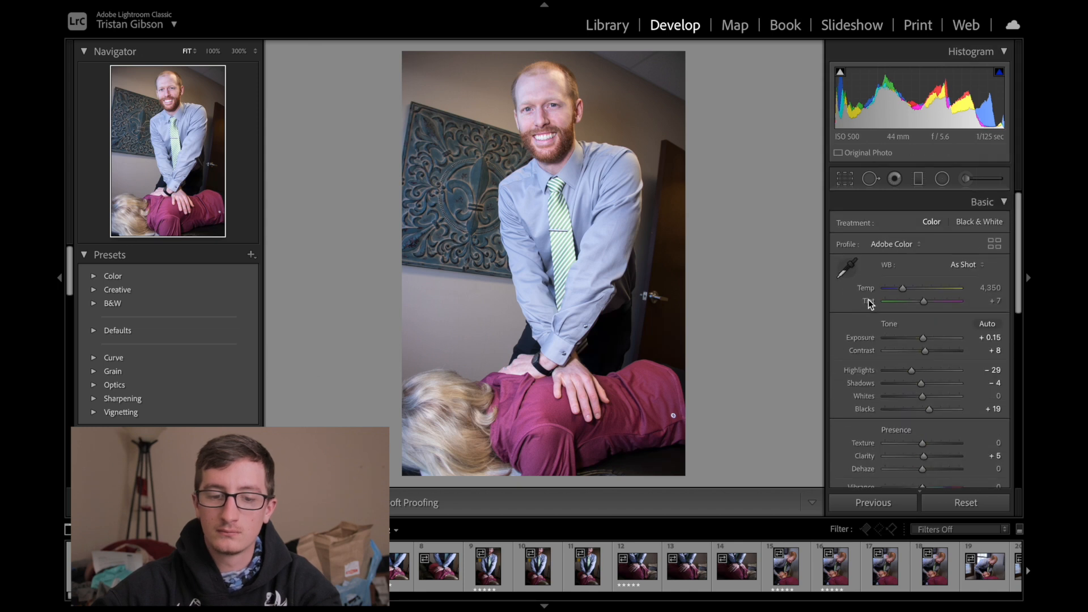
key(alt+y)
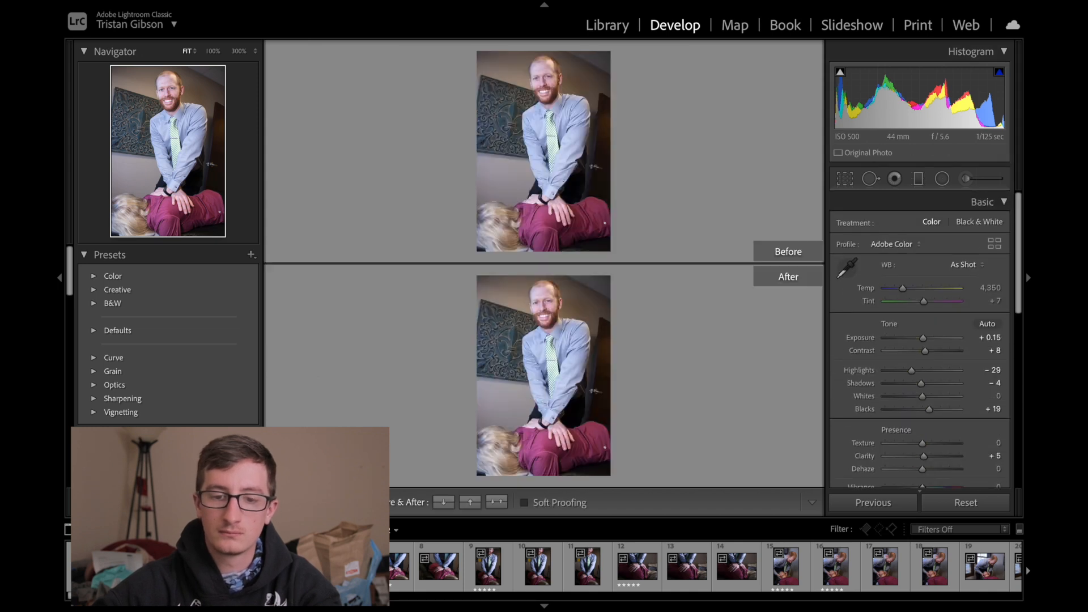
key(alt+y)
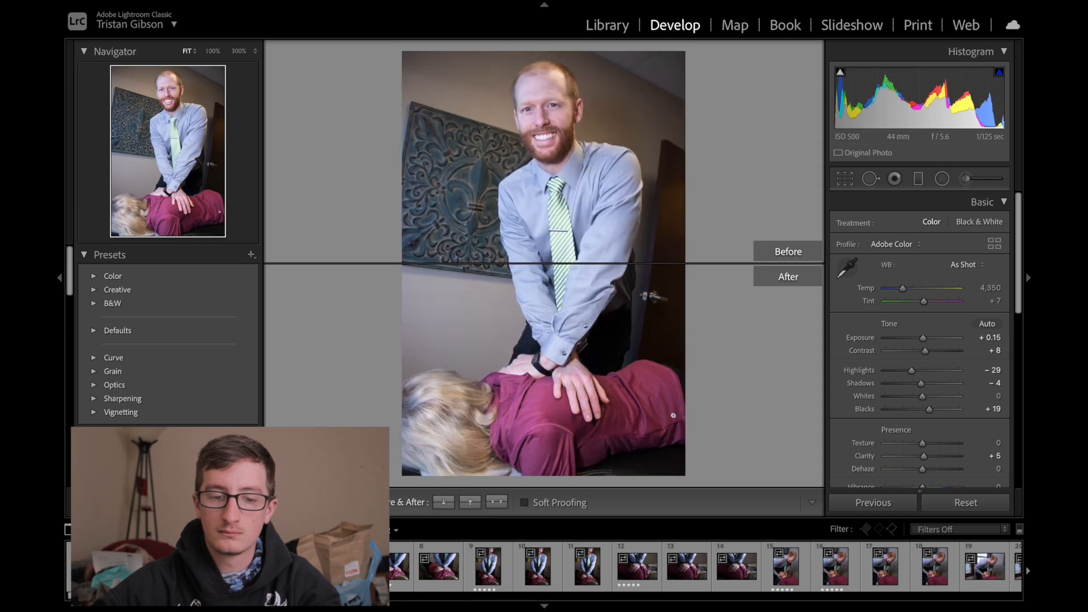
key(y)
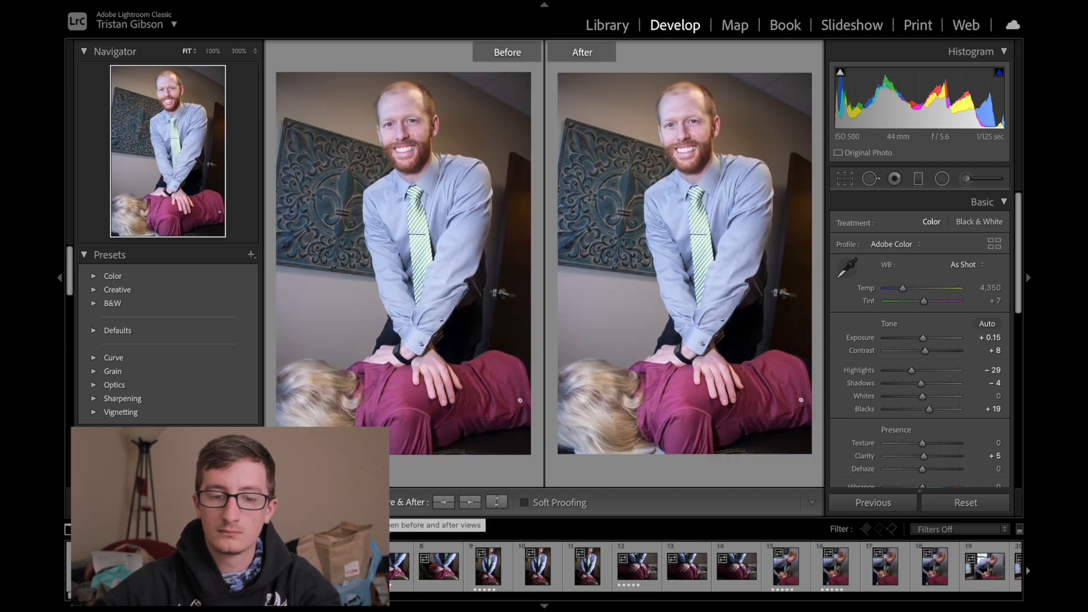
key(shift+y)
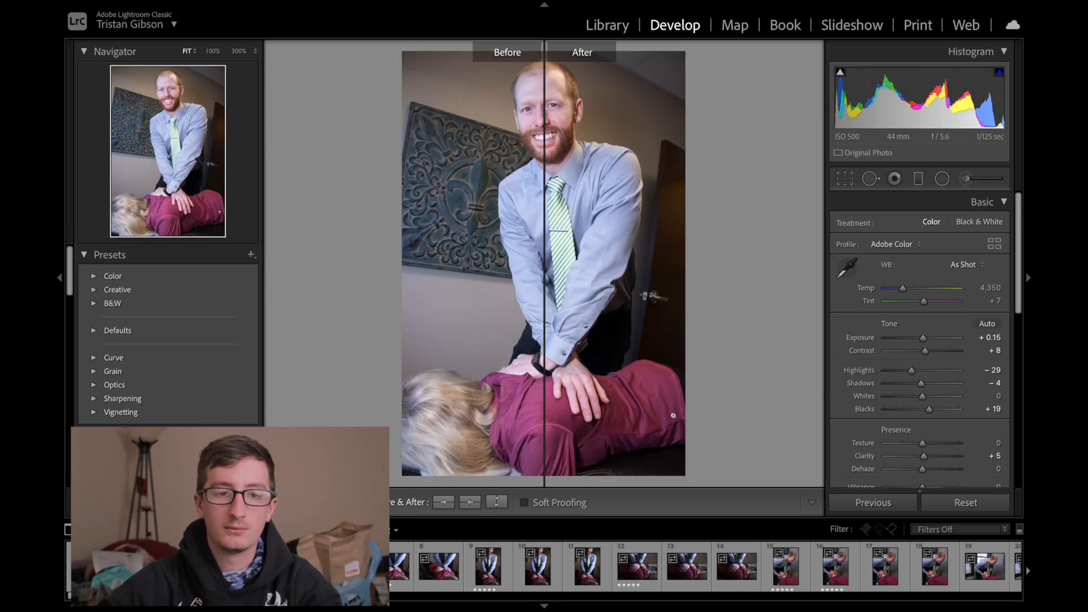
key(y)
Export the photo IMG_0624 to the Untitled Export subfolder of the Edited For Doc folder
click(223, 7)
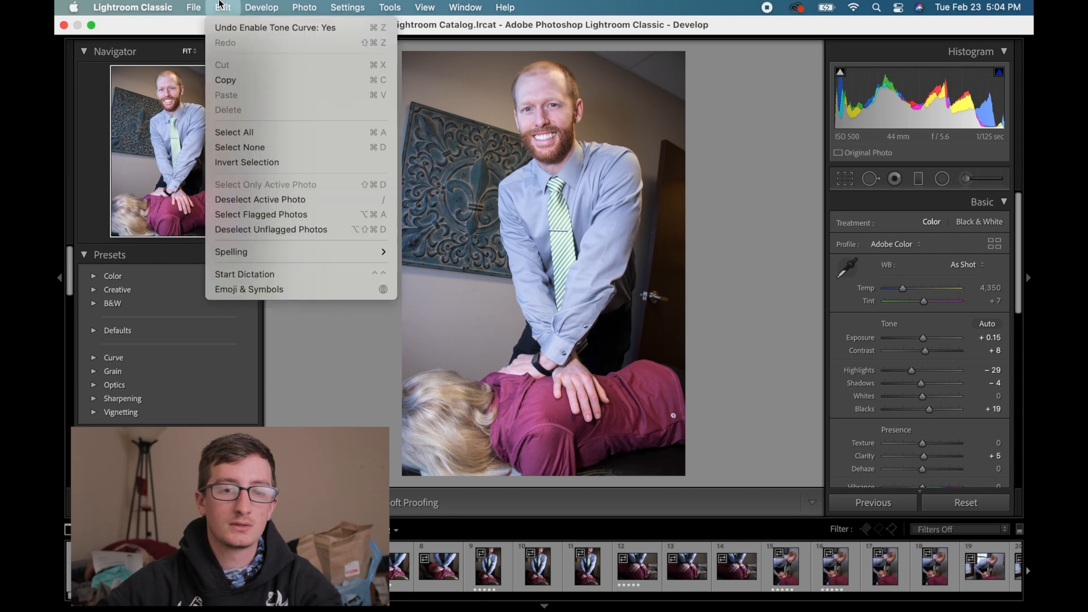
mouse_move(193, 7)
click(207, 214)
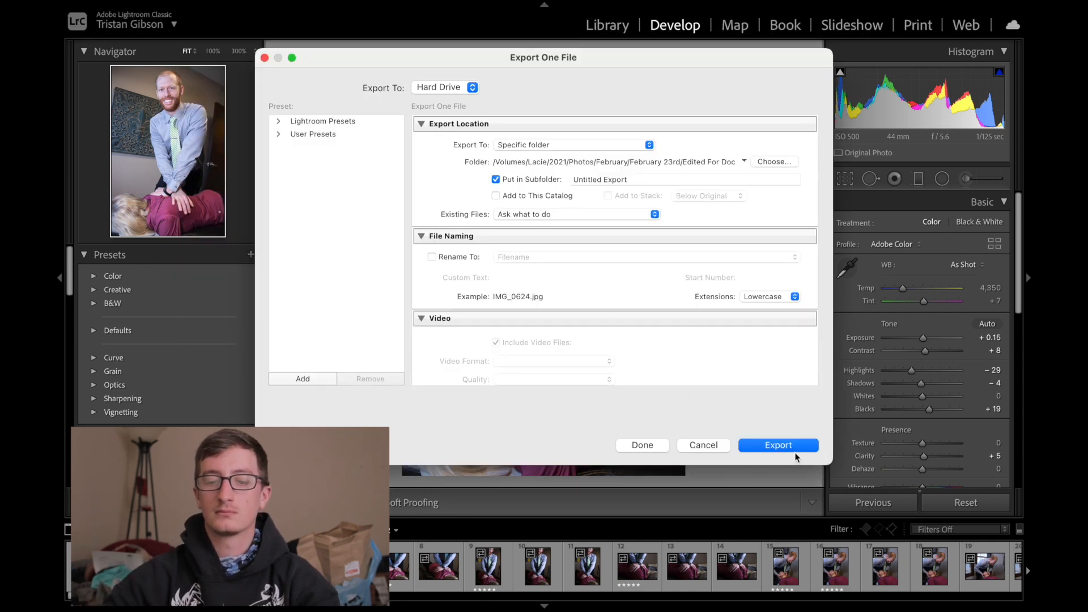
click(800, 446)
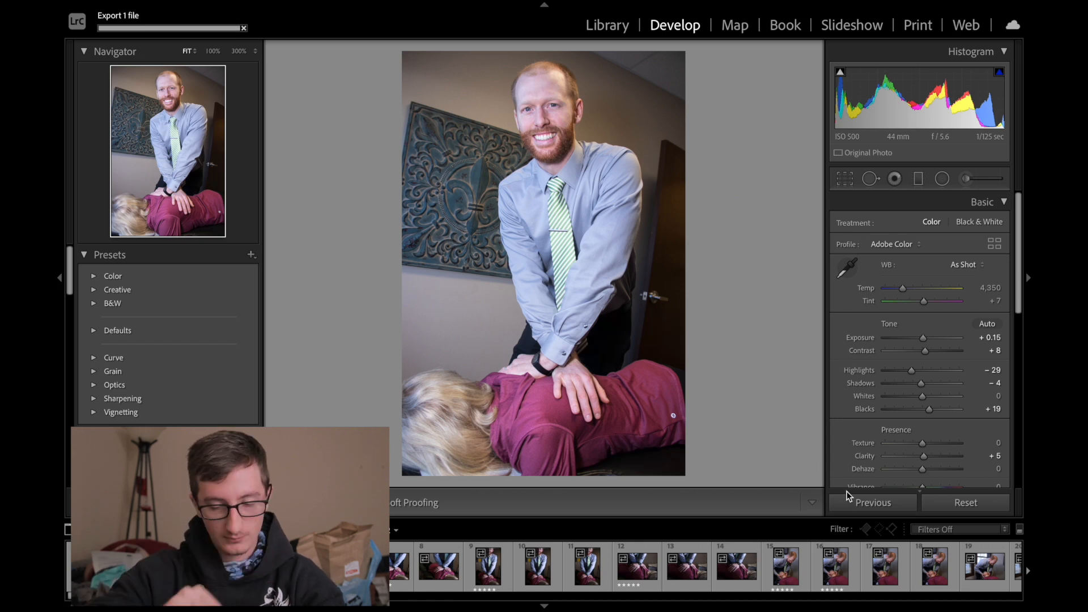
Edit the five-star close-up of hands on the back with Exposure +0.55, Contrast +18, Highlights -53, Shadows +9, Whites +5, Blacks +12 and Clarity +15
click(639, 563)
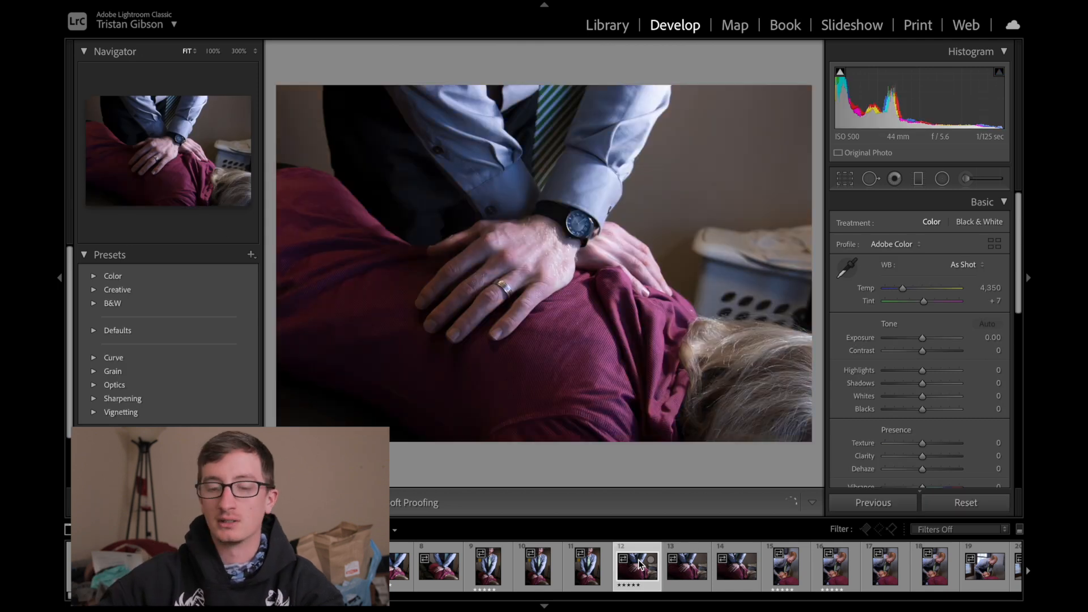
drag(923, 339, 925, 397)
drag(923, 410, 928, 410)
drag(924, 338, 929, 351)
drag(909, 371, 902, 371)
key(f)
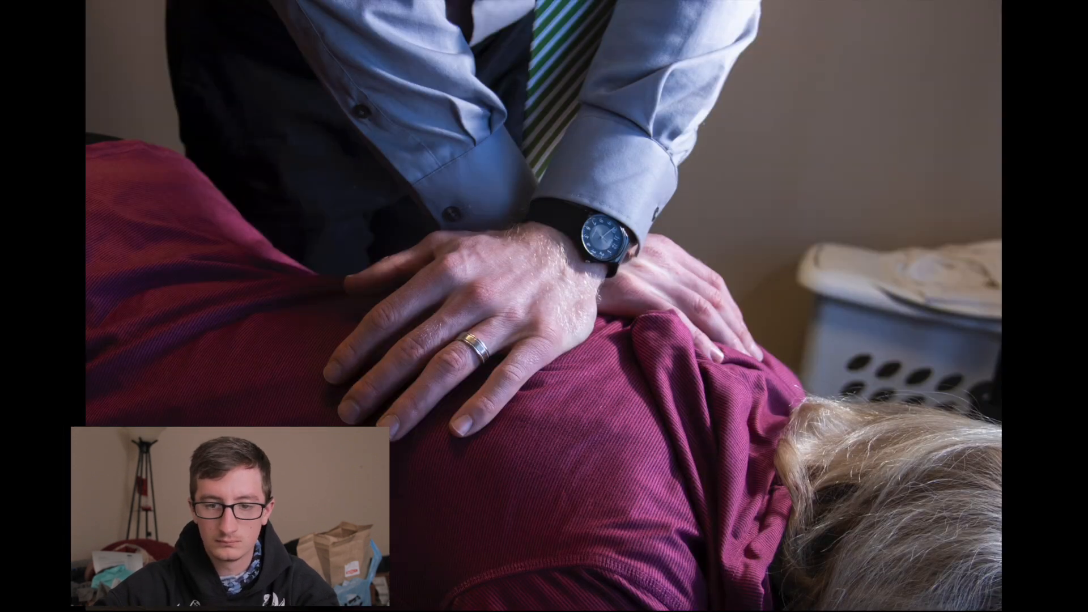
key(f)
scroll(862, 341, down, 1)
mouse_move(922, 431)
mouse_down()
mouse_move(940, 428)
mouse_move(928, 432)
mouse_up()
Export the close-up IMG_0631 to the Untitled Export subfolder of the Edited For Doc folder
click(185, 8)
click(212, 163)
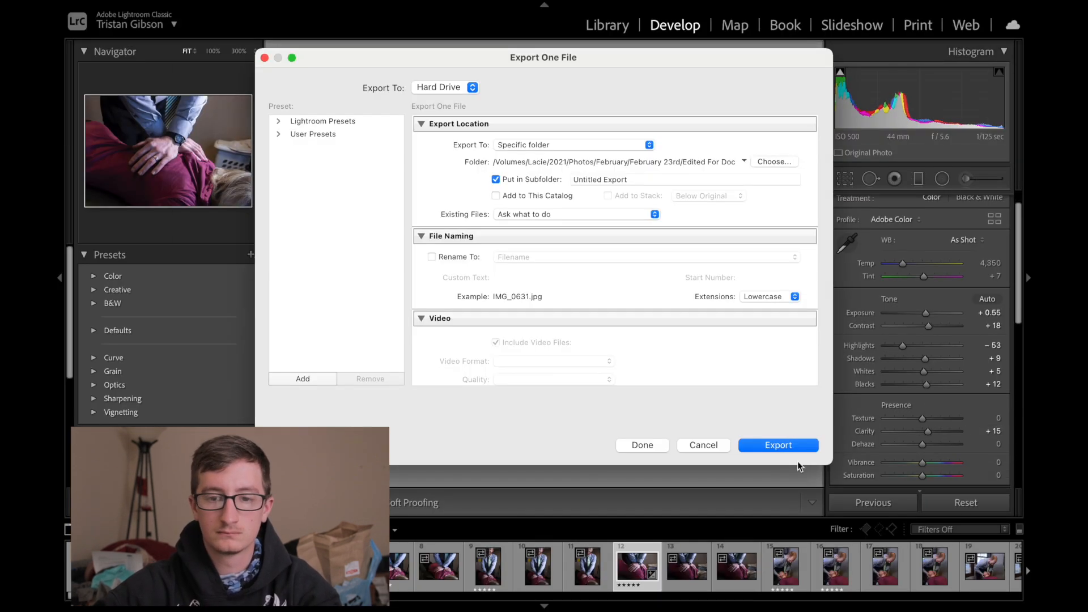
click(784, 446)
Edit the neck-adjustment photo by the window with Exposure +0.35, Contrast +18, Highlights -52, Shadows -14, Whites -19, Blacks -36 and Clarity +10
click(786, 565)
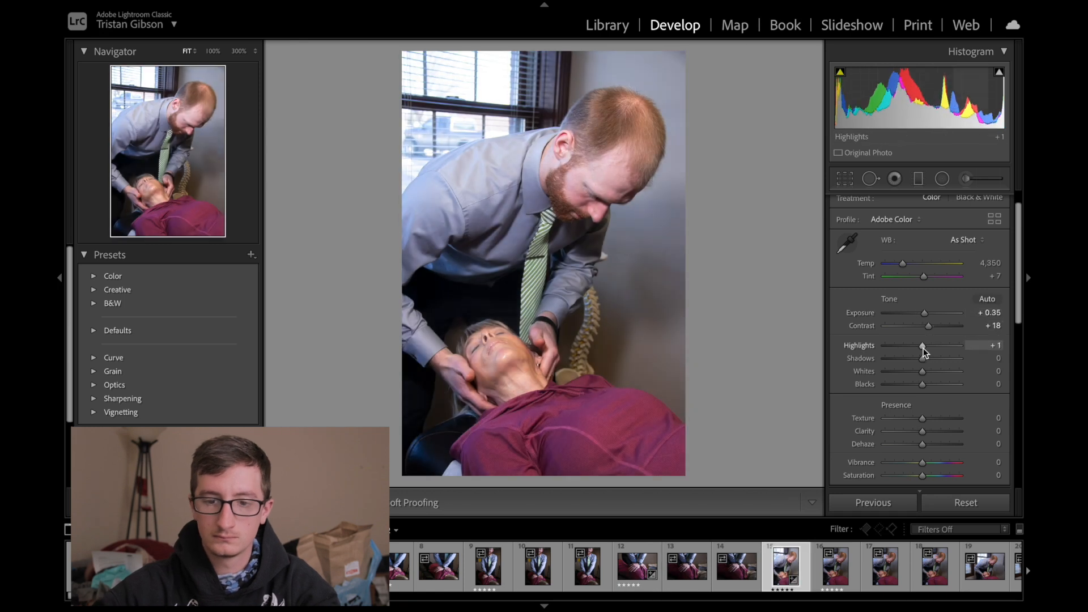
drag(923, 347, 903, 347)
drag(922, 372, 915, 373)
drag(923, 385, 908, 385)
drag(923, 358, 923, 359)
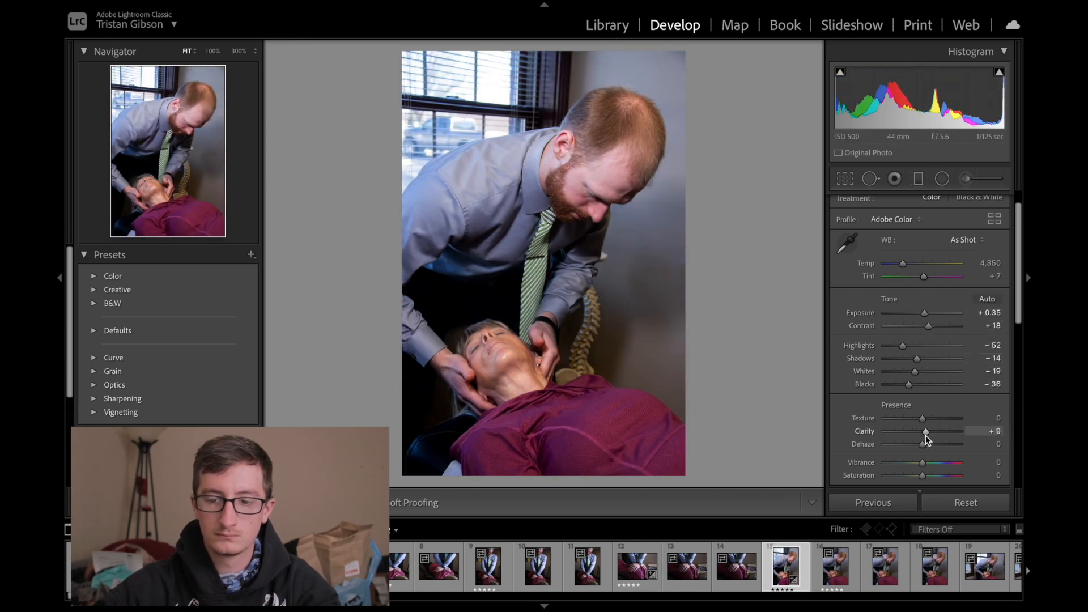
drag(926, 435, 927, 435)
Compare the neck-adjustment photo before and after its edits, and return to the single-photo view
click(309, 503)
click(644, 330)
click(337, 503)
click(337, 503)
click(338, 502)
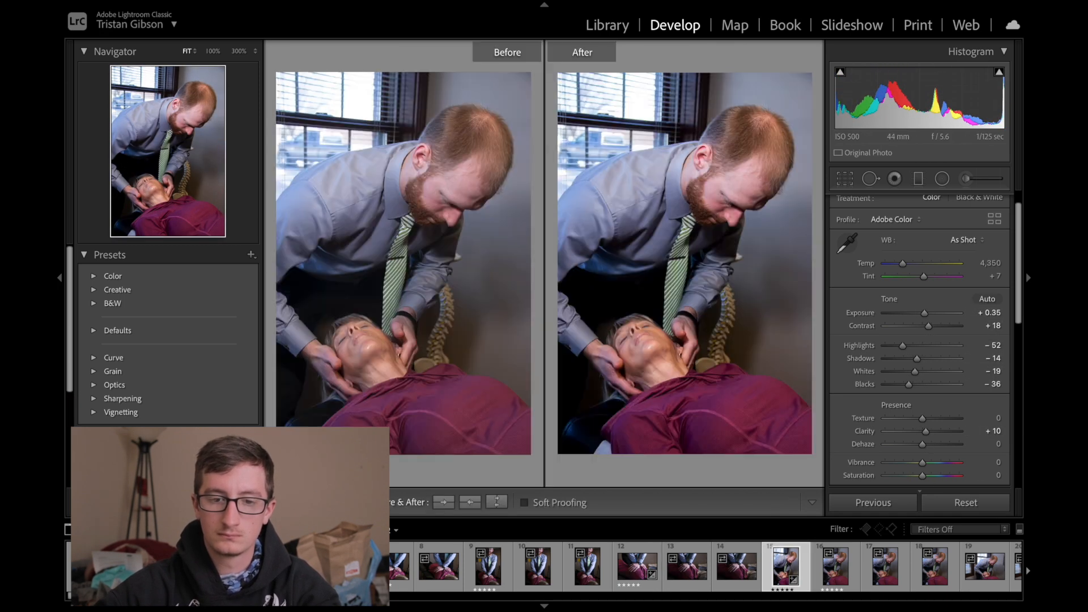
click(338, 503)
click(283, 502)
Export the edited neck-adjustment photo
click(186, 3)
click(226, 220)
click(768, 442)
Crop the neck-adjustment photo to a 4 x 5 aspect and export it to the Edited For Doc folder
click(845, 179)
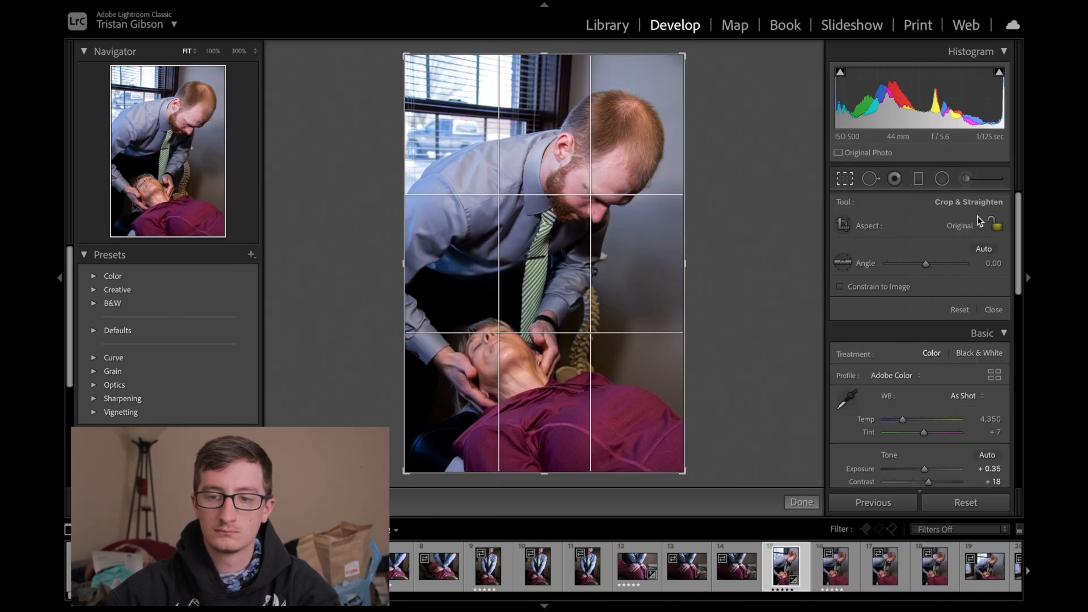
click(980, 220)
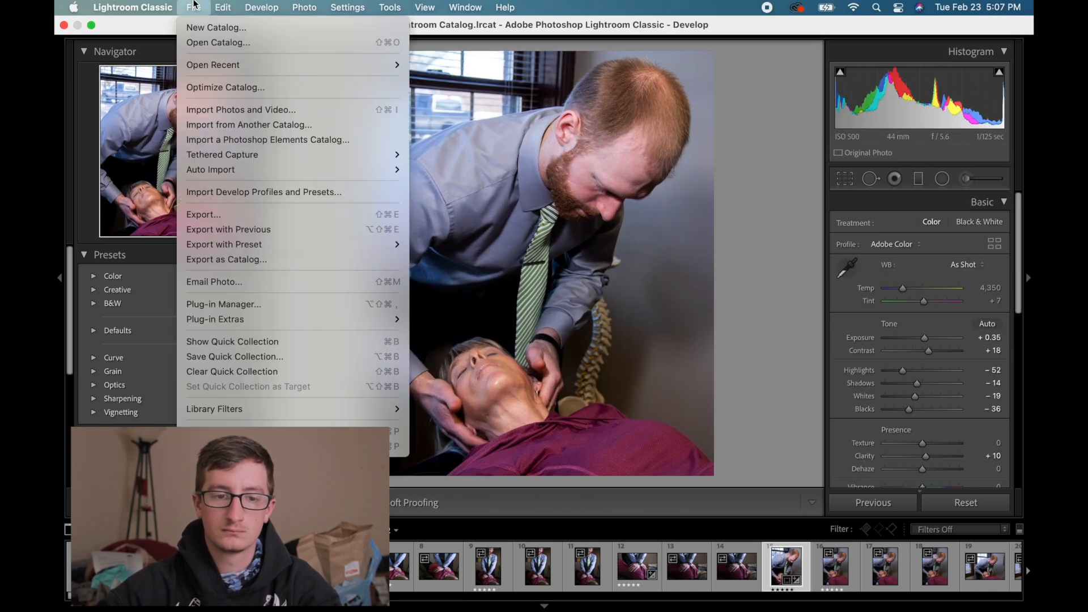
click(226, 219)
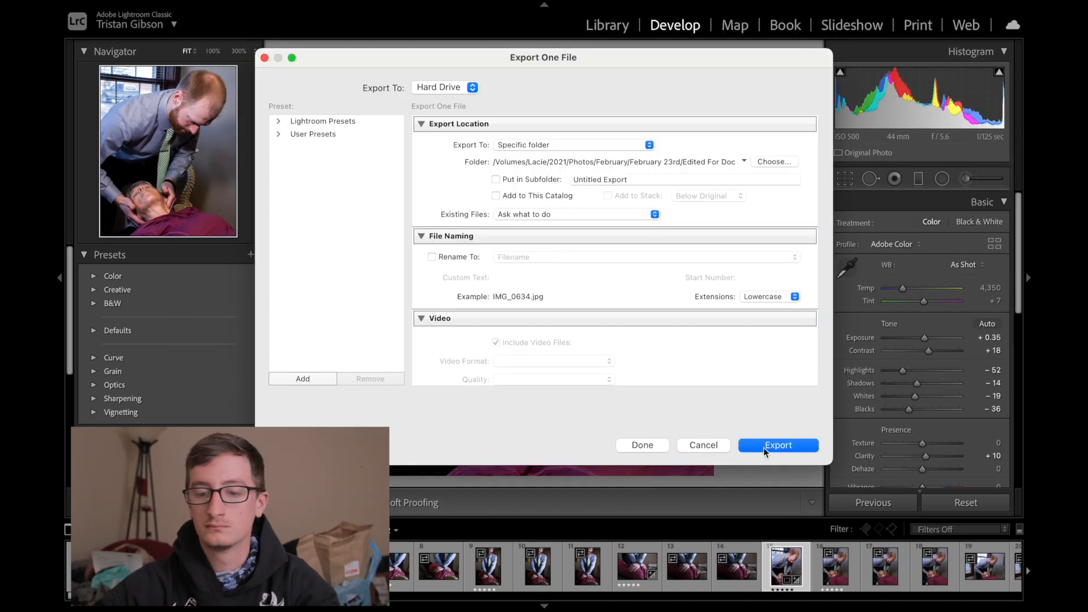
click(766, 449)
Copy the cropped neck-adjustment photo's develop settings onto the next photo, and set that photo's Shadows to +19
click(836, 570)
click(786, 570)
key(super+shift+c)
click(764, 382)
click(833, 575)
key(super+shift+v)
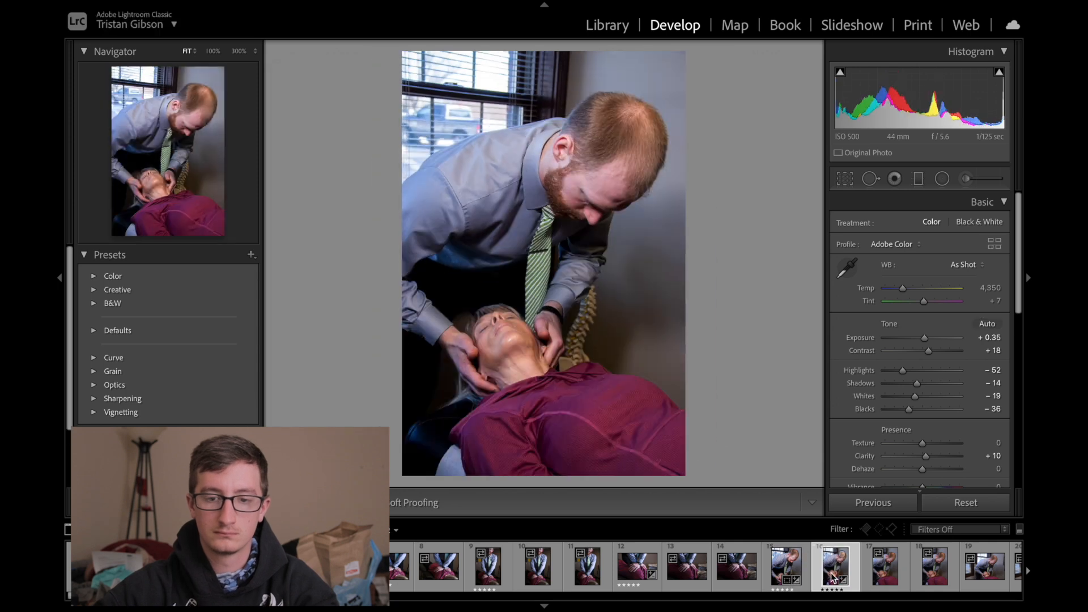
drag(917, 384, 929, 384)
Crop the second neck-adjustment photo to a 4 x 5 aspect and export it
click(845, 178)
click(966, 225)
click(964, 276)
drag(618, 287, 617, 290)
key(Return)
click(193, 7)
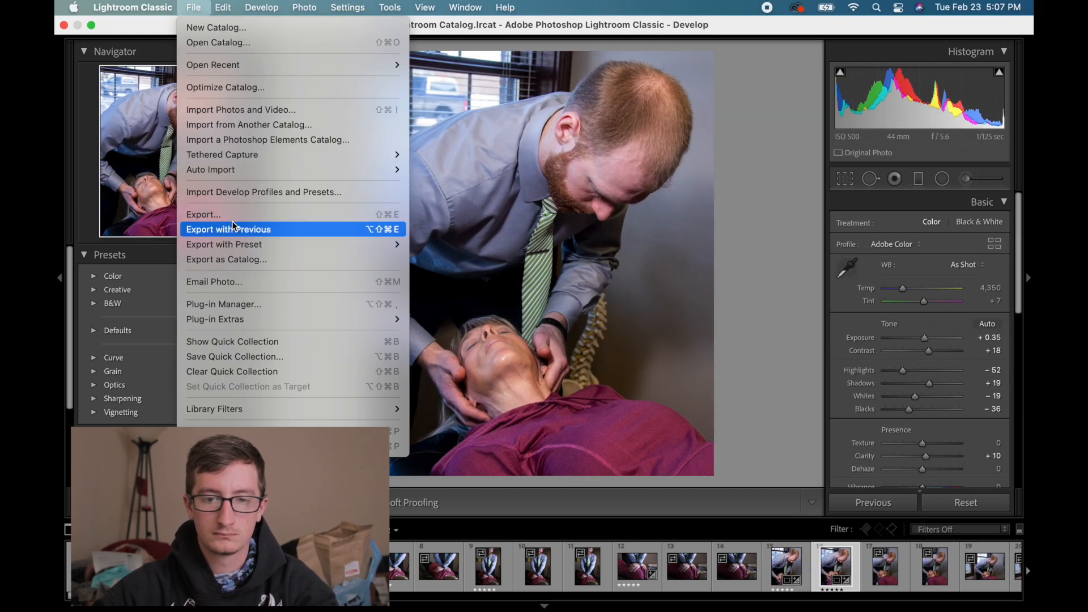
click(233, 229)
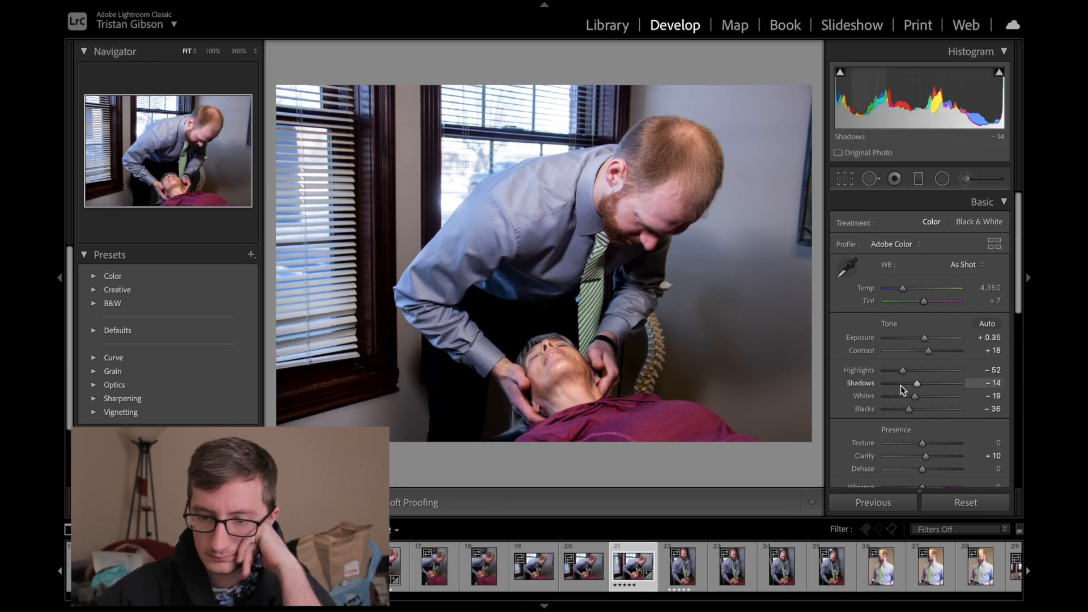
Adjust the Shadows and Highlights of the landscape neck-adjustment photo, and start cropping the portrait of the smiling chiropractor
mouse_move(917, 383)
mouse_down()
mouse_move(936, 384)
mouse_move(900, 372)
mouse_up()
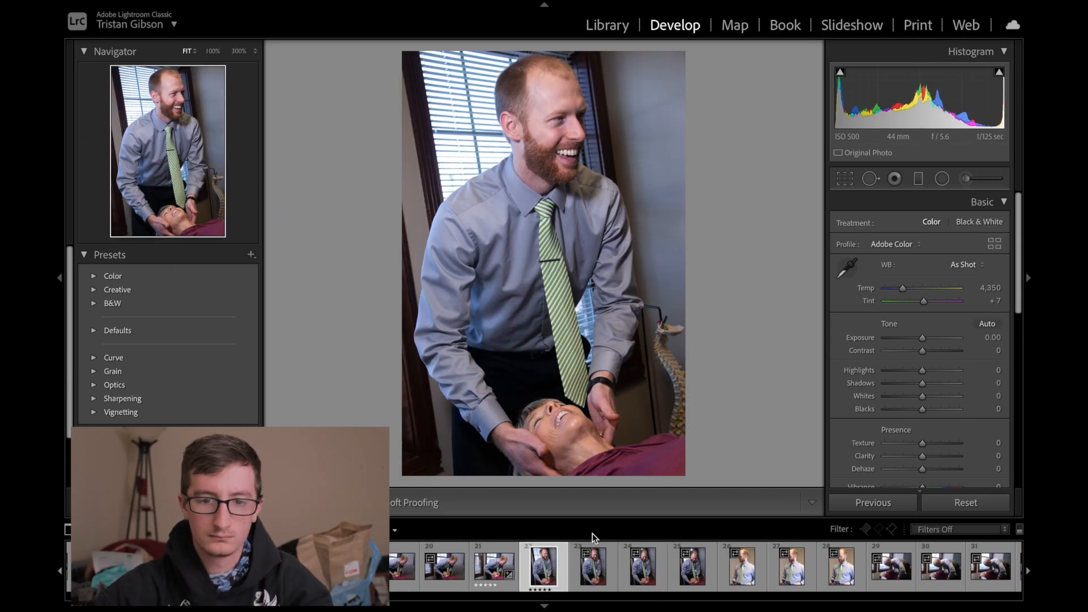
key(r)
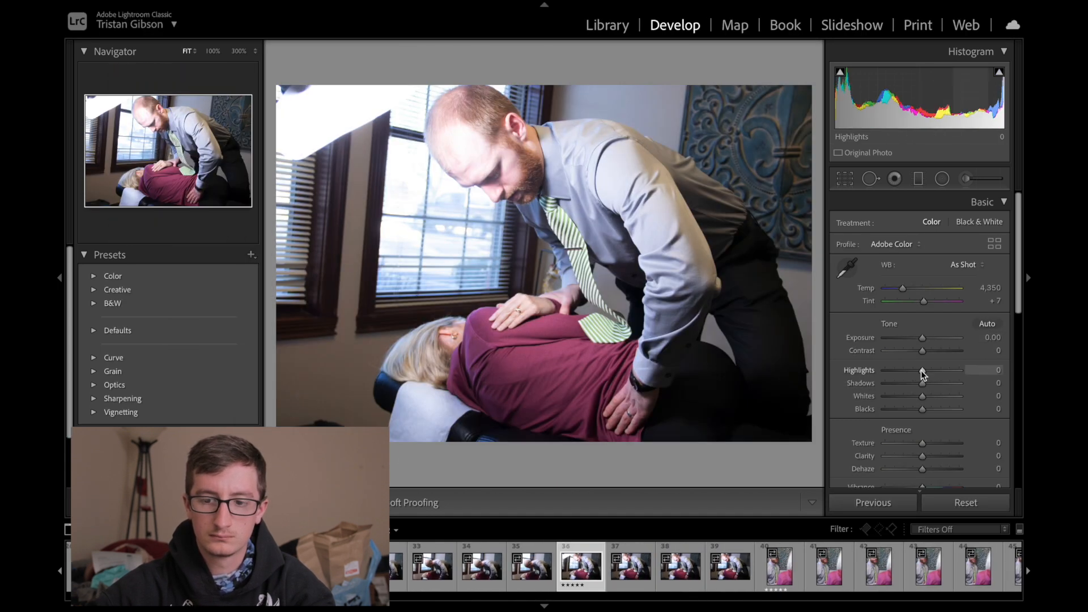
Set Exposure to -0.80 and Highlights to -71 on the back-adjustment photo, and crop out the bright light in its upper corner
drag(922, 372, 892, 371)
drag(922, 339, 916, 340)
mouse_move(892, 372)
mouse_down()
mouse_move(921, 374)
mouse_move(892, 373)
mouse_up()
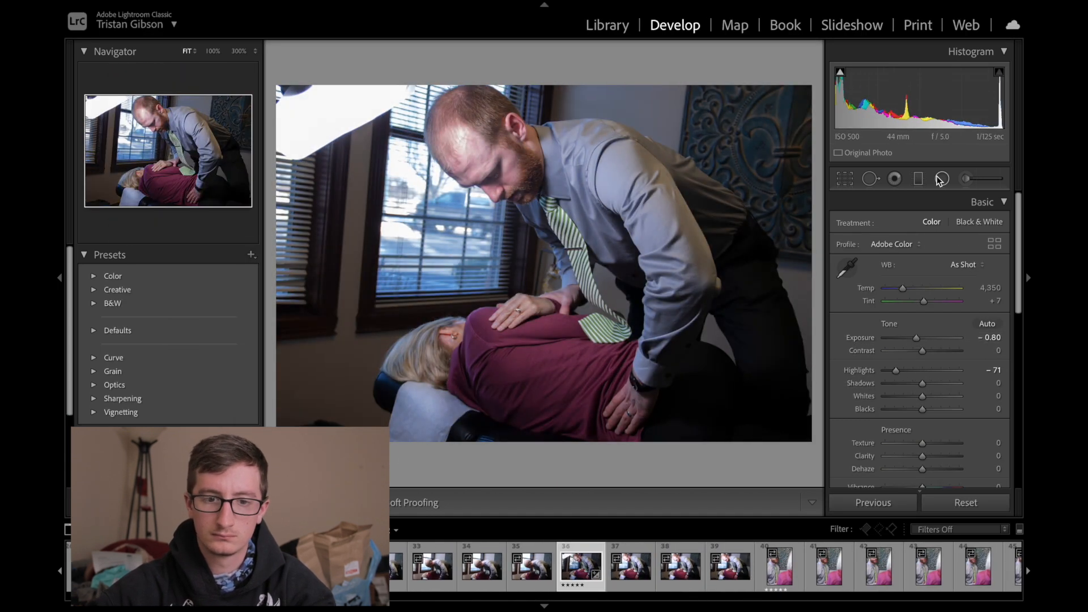
click(844, 178)
drag(280, 88, 333, 99)
key(Return)
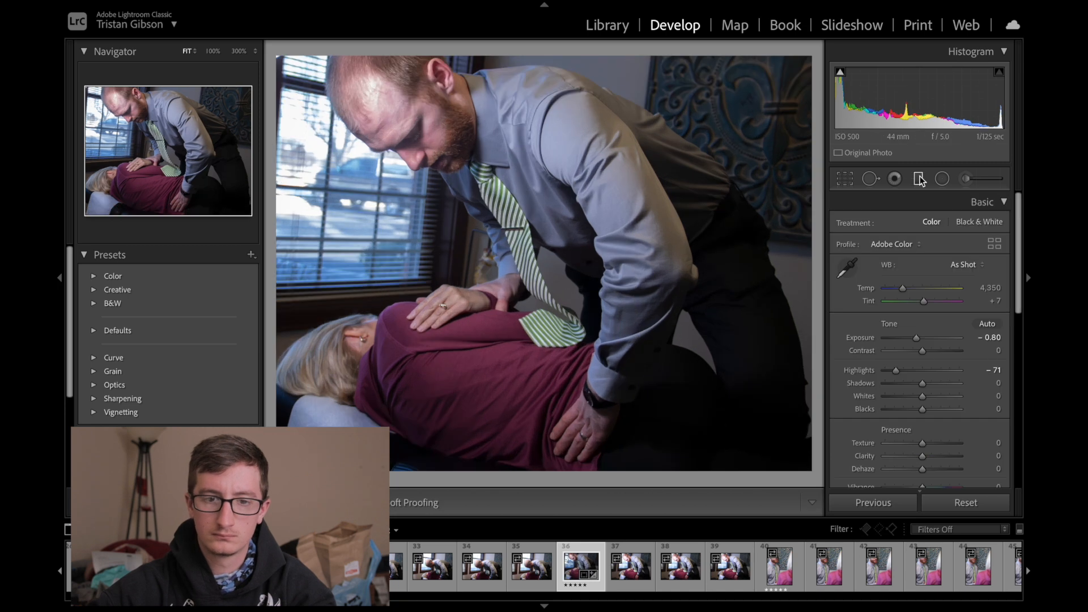
Add a slanted graduated filter across the back-adjustment photo with Exposure 1.00 and Shadows 47
click(942, 180)
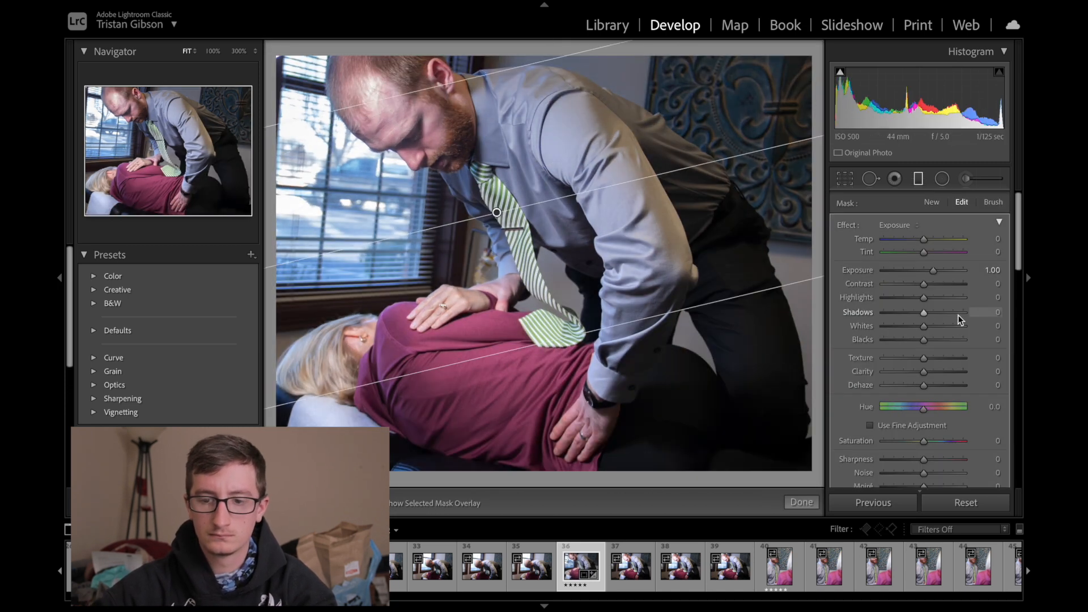
drag(924, 314, 942, 314)
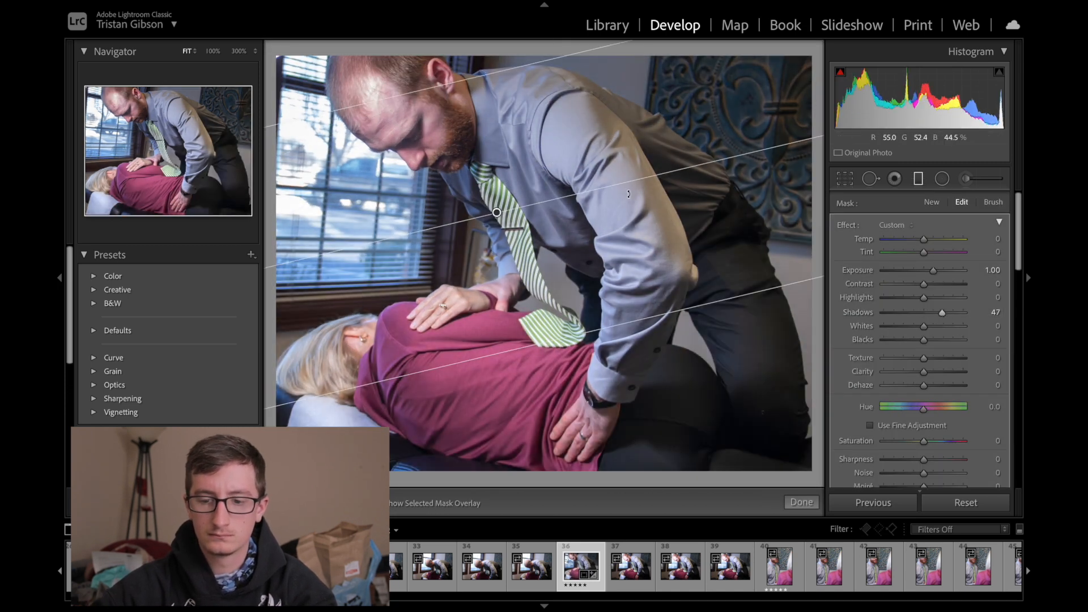
scroll(886, 327, down, 10)
scroll(913, 255, up, 10)
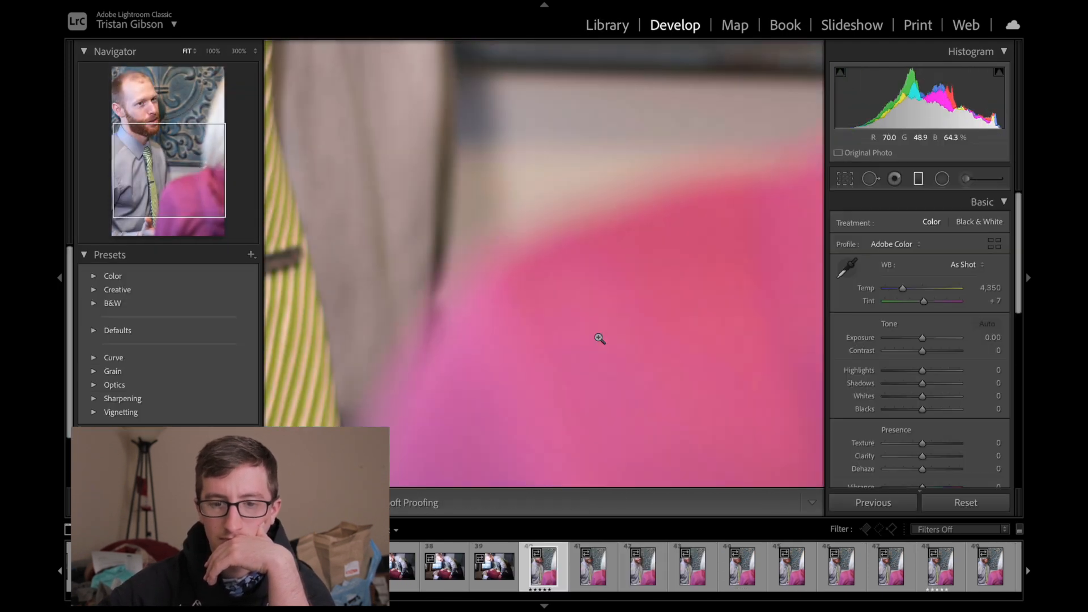
Set Exposure +0.10, Highlights -100, Shadows +61 and Whites -25 on the portrait of the chiropractor talking to the patient in pink
click(600, 338)
drag(903, 371, 885, 371)
drag(924, 339, 924, 338)
drag(915, 397, 945, 384)
drag(924, 339, 923, 337)
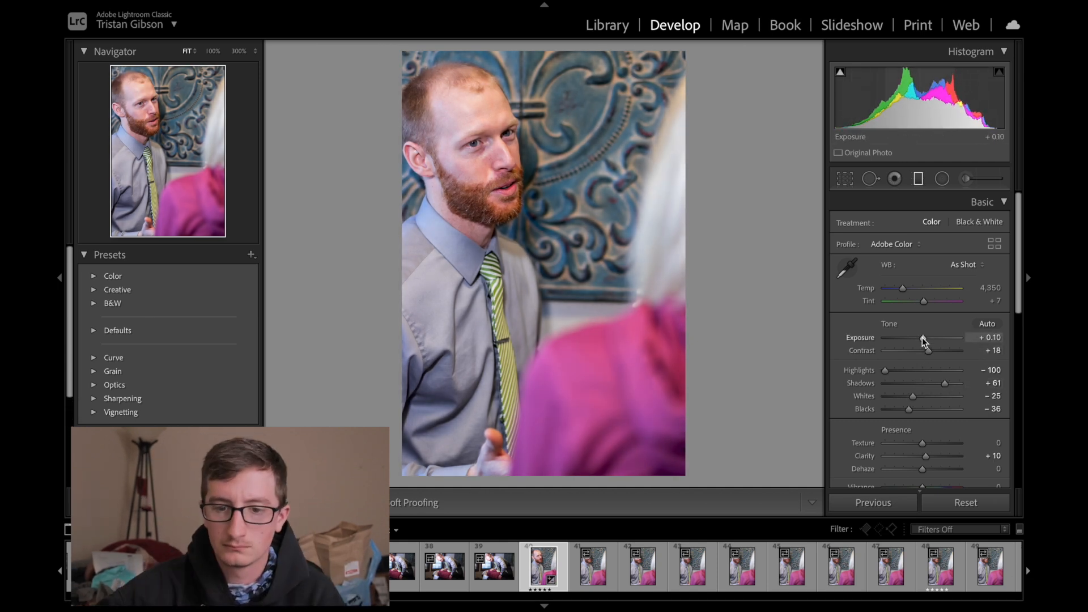
Crop the portrait of the talking chiropractor to a 4 x 5 aspect and reposition the frame
key(r)
click(964, 226)
click(964, 271)
drag(500, 151, 500, 186)
key(Return)
Set the Orange saturation to +1 and export IMG_0659 to the Edited For Doc folder
scroll(861, 385, down, 10)
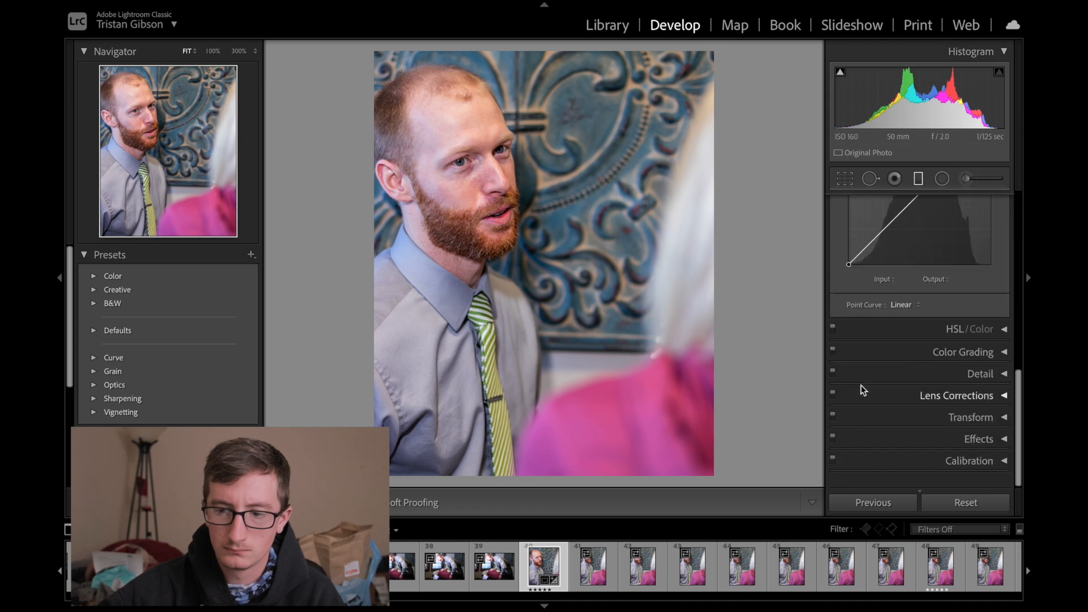
click(964, 328)
click(950, 339)
click(893, 339)
drag(927, 388, 928, 393)
key(ctrl+shift+e)
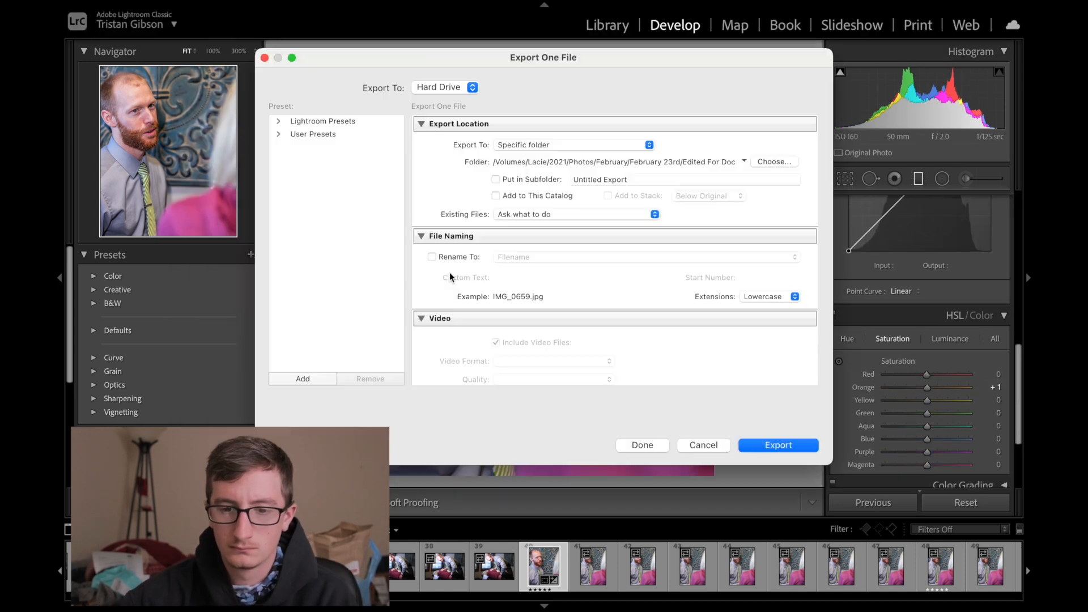
click(773, 444)
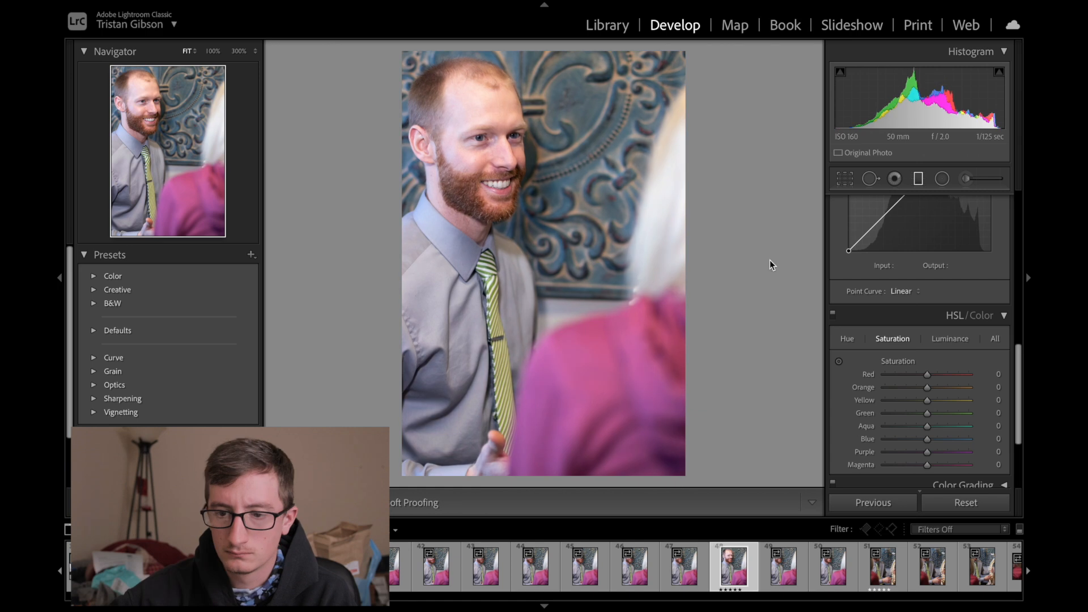
Crop and tone the smiling chiropractor's portrait with Exposure +0.20, Highlights -95 and Whites -80, and export it
key(Right)
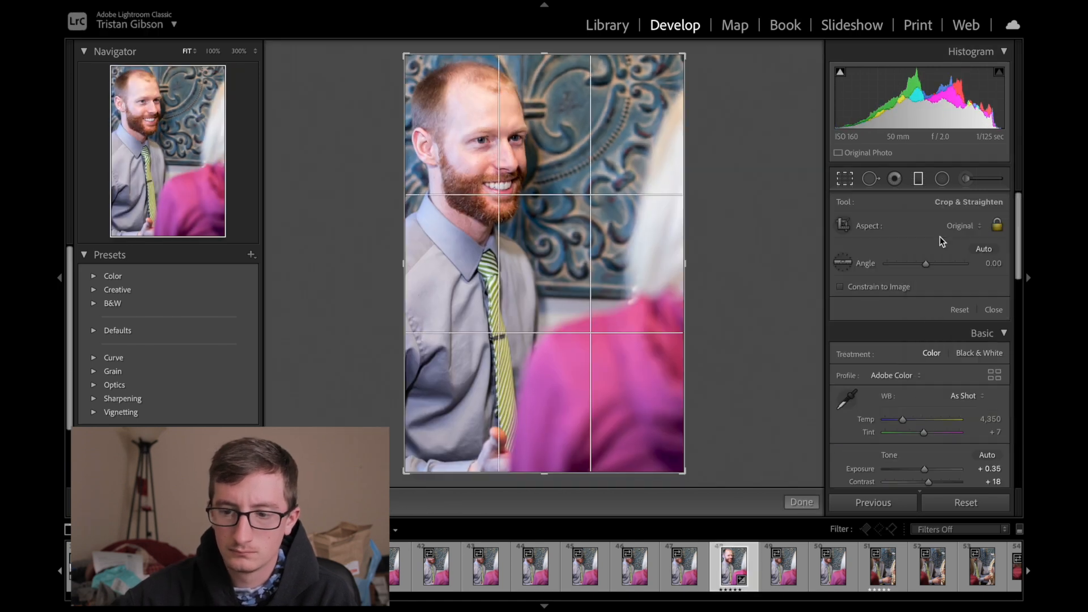
key(Return)
drag(922, 370, 892, 398)
key(ctrl+alt+shift+e)
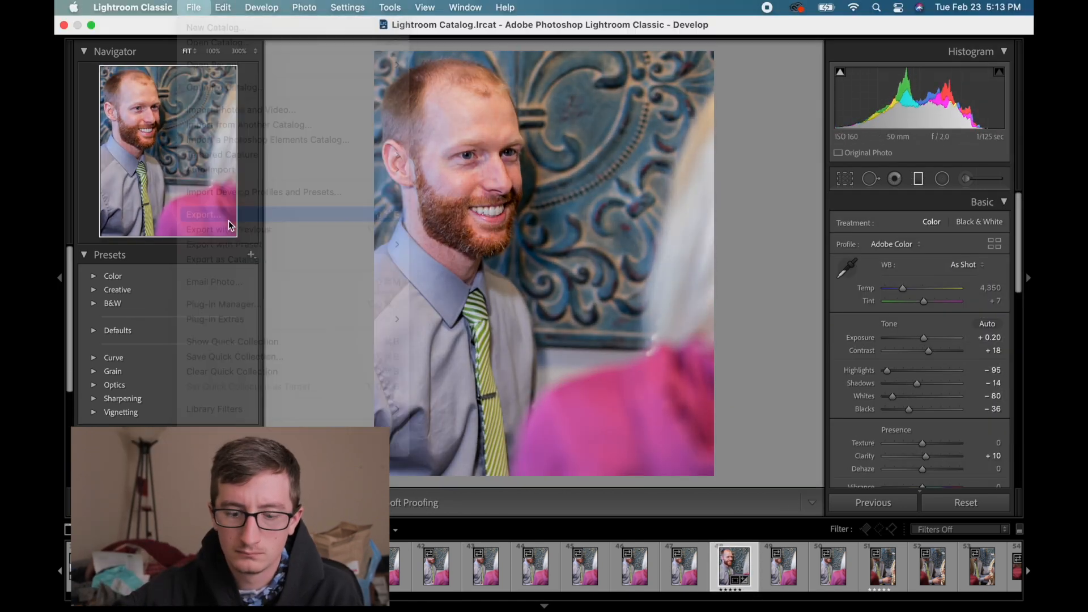
Paste the settings onto the portrait pointing at the spine model, set Exposure +0.40, Highlights -100, Shadows +79 and Blacks -17, and export it
key(Right)
key(Right)
key(Right)
key(ctrl+shift+v)
drag(930, 383, 952, 383)
mouse_move(900, 371)
mouse_down()
mouse_move(950, 372)
mouse_move(884, 374)
mouse_up()
drag(906, 413, 918, 413)
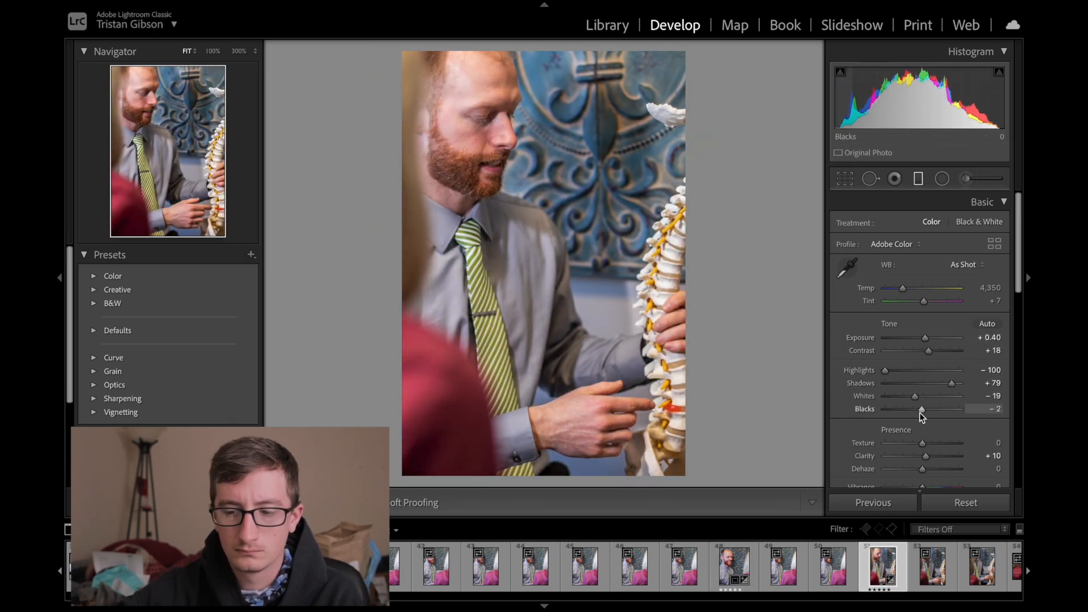
key(ctrl+alt+shift+e)
Copy the spine-model portrait's settings onto the landscape close-up of the chiropractor holding the spine, and export that close-up
scroll(828, 587, down, 10)
click(850, 568)
click(205, 567)
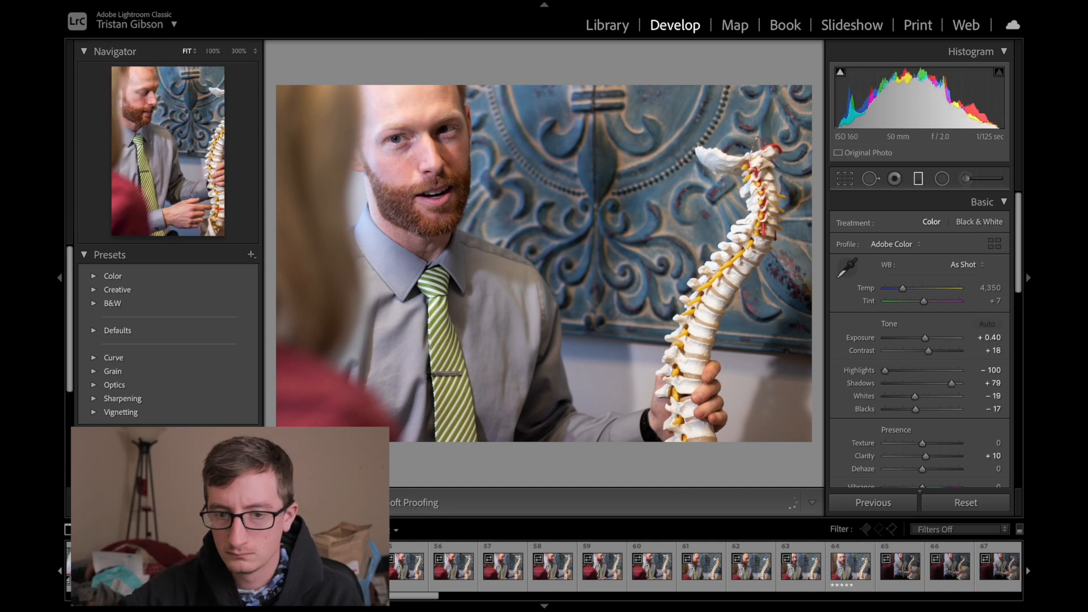
key(ctrl+shift+c)
click(850, 568)
key(ctrl+shift+v)
click(194, 7)
click(308, 228)
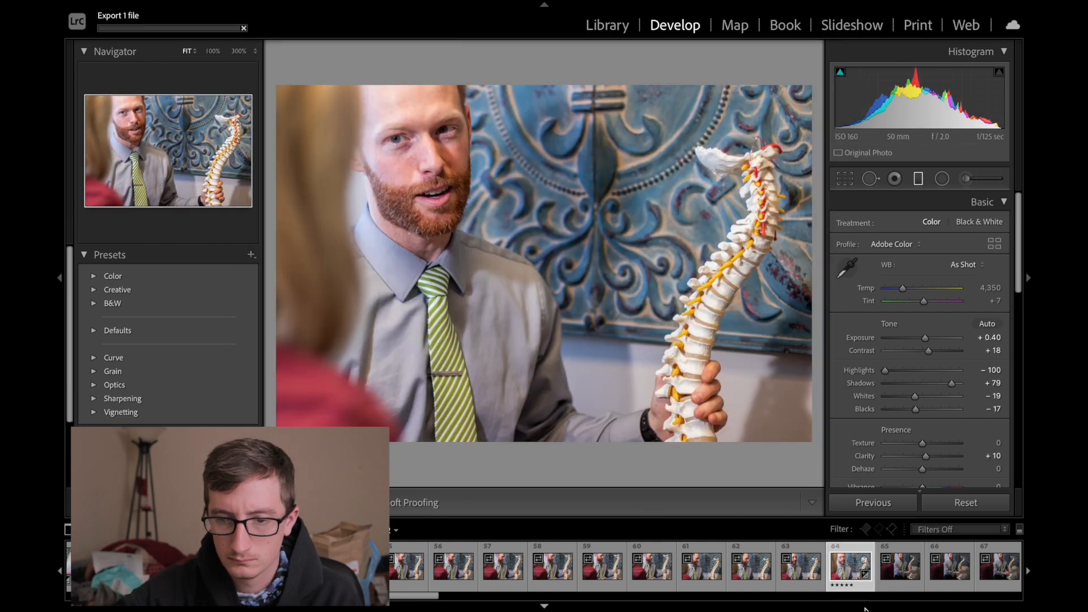
Paste the settings onto the wider spine-model photo and set Exposure +0.85, Contrast +30, Highlights -79, Shadows +69, Whites -89, Blacks +11 and Saturation +5
scroll(579, 568, down, 10)
click(573, 568)
key(super+shift+v)
drag(925, 338, 933, 351)
drag(915, 398, 890, 398)
mouse_move(886, 371)
mouse_down()
mouse_move(911, 373)
mouse_move(894, 372)
mouse_up()
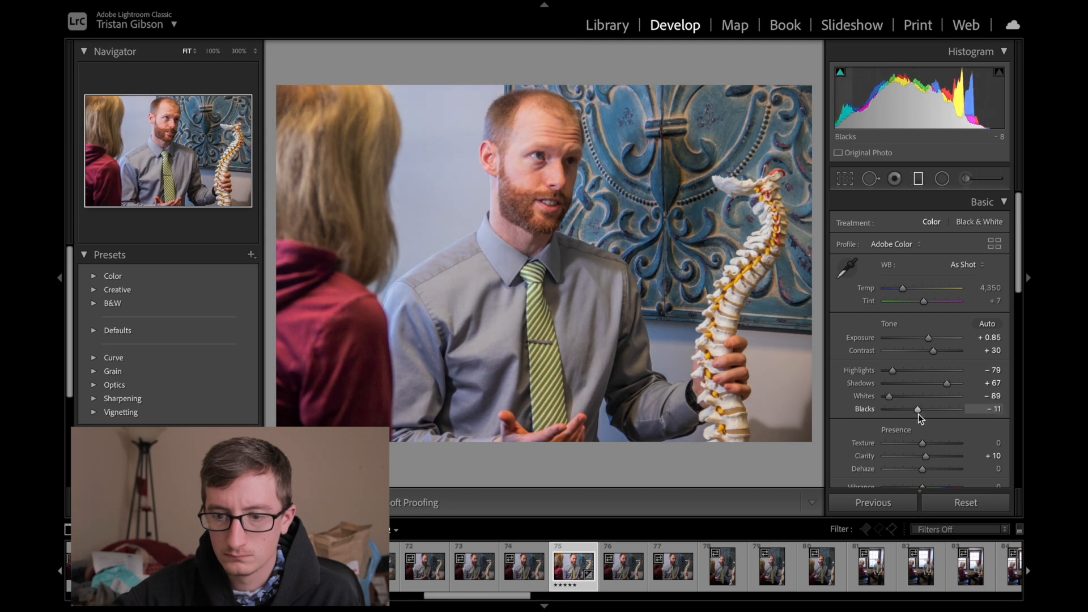
drag(916, 410, 910, 411)
drag(947, 384, 926, 411)
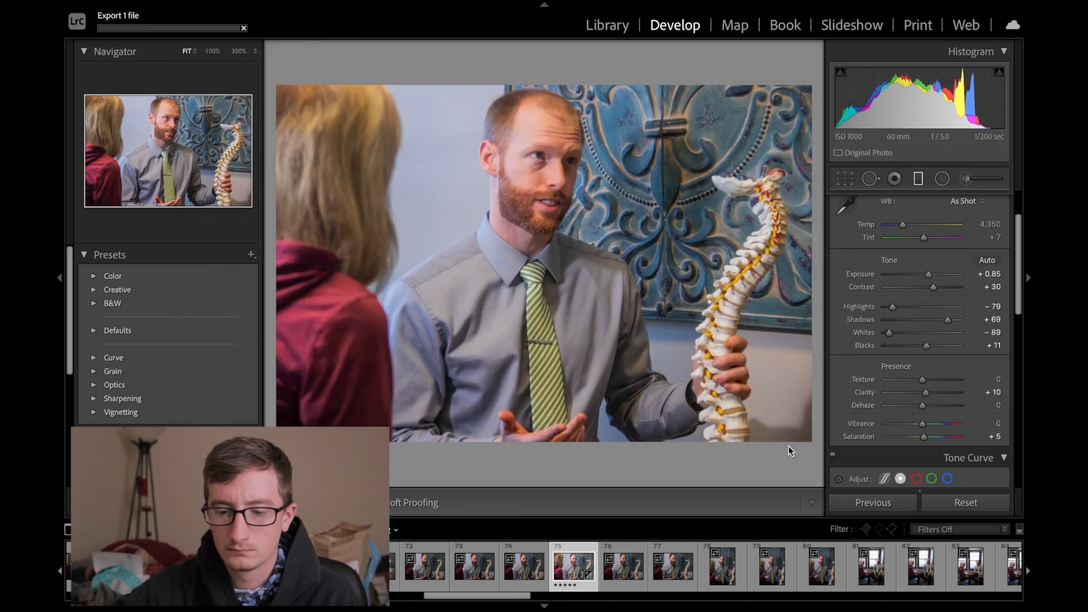
Edit the seated consultation photo by the windows with Exposure 0.00, Shadows +73, Whites -1 and Vibrance +3
scroll(726, 567, right, 15)
click(634, 567)
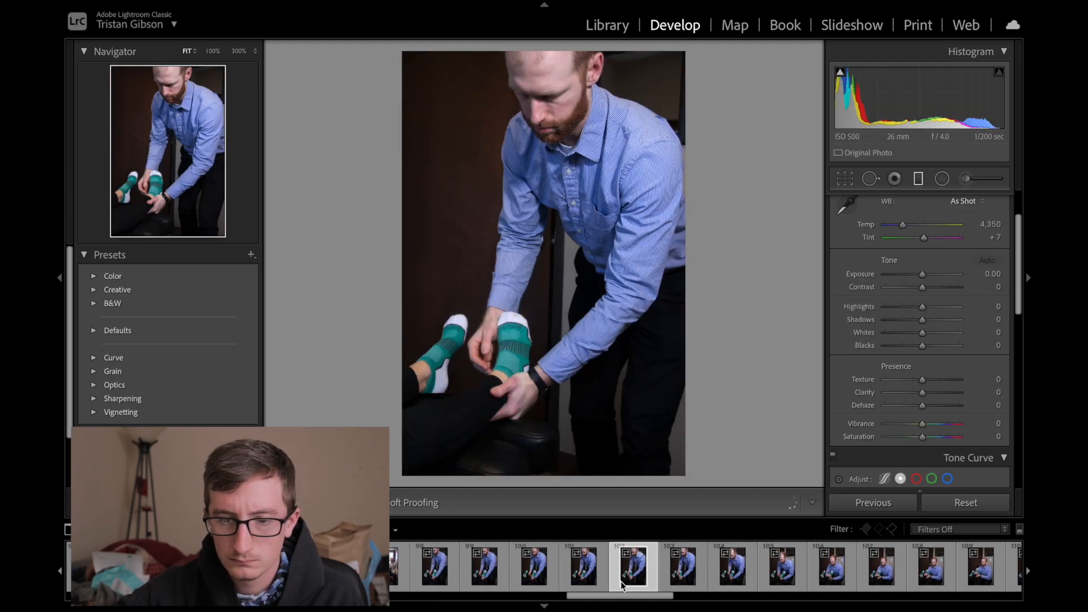
click(374, 567)
key(Left)
key(Left)
key(Right)
key(Right)
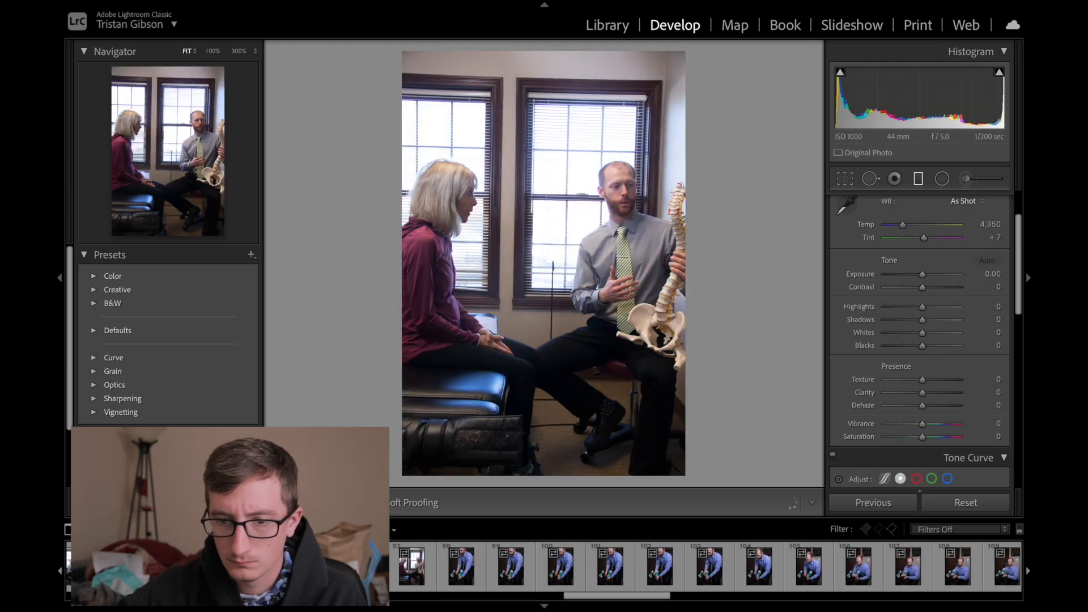
drag(952, 320, 921, 334)
double_click(925, 275)
drag(923, 437, 923, 423)
Crop the seated consultation photo tighter to a 4 x 5 aspect and export it
click(842, 180)
drag(674, 255, 676, 205)
key(Return)
click(194, 5)
click(225, 215)
click(809, 444)
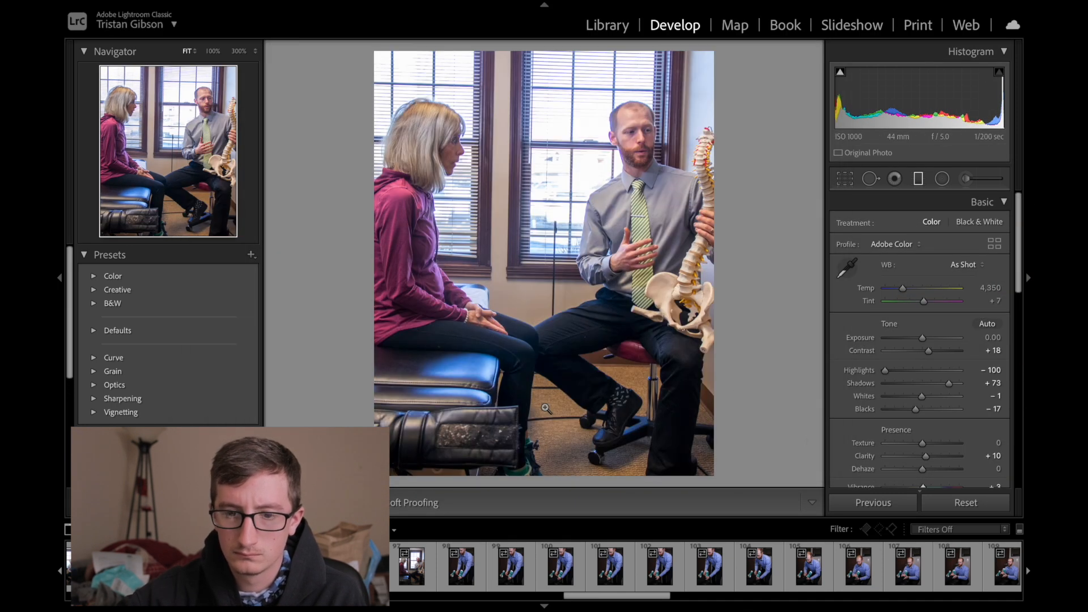
Edit the first foot-adjustment photo with Exposure +0.60, Contrast +32, Highlights -84, Shadows +61 and Blacks +47
click(413, 569)
click(475, 571)
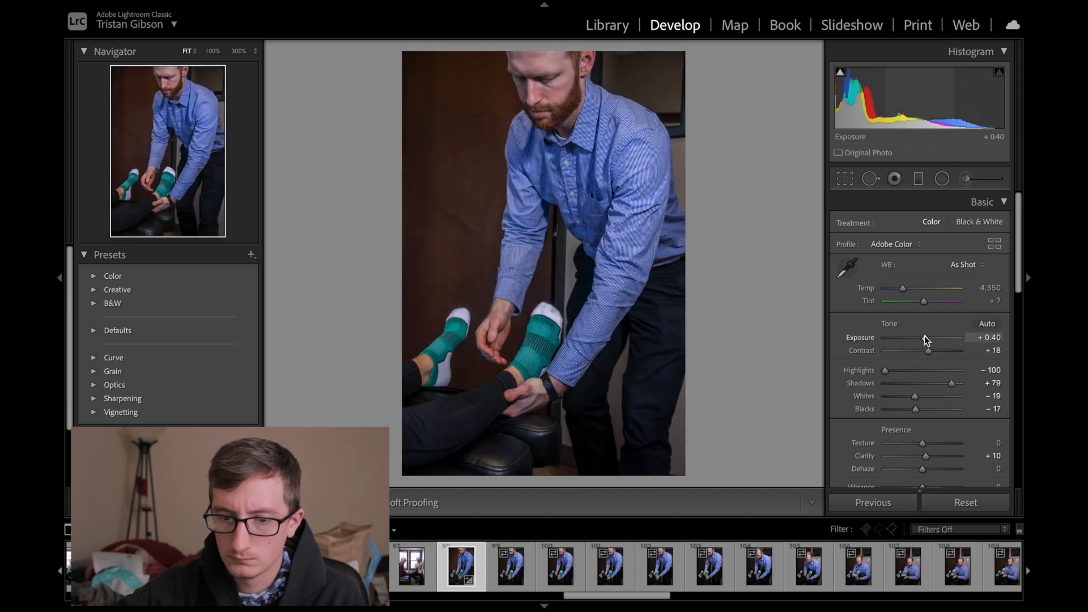
drag(951, 384, 956, 385)
drag(915, 410, 940, 411)
drag(957, 385, 934, 350)
mouse_move(885, 370)
mouse_down()
mouse_move(907, 369)
mouse_move(891, 370)
mouse_up()
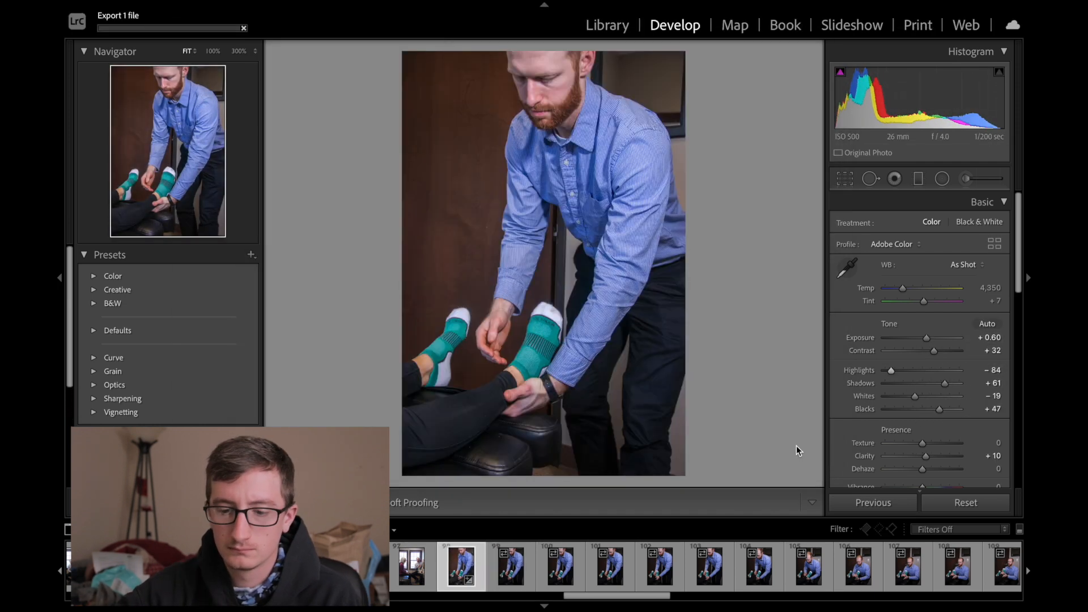
Look through the remaining foot-adjustment photos up to the first thumbs-up photo of the two people
key(Right)
key(Right)
key(Right)
key(Right)
key(Right)
key(Right)
key(Right)
key(Right)
key(Right)
key(Right)
key(Right)
key(Right)
key(Right)
key(Right)
key(Right)
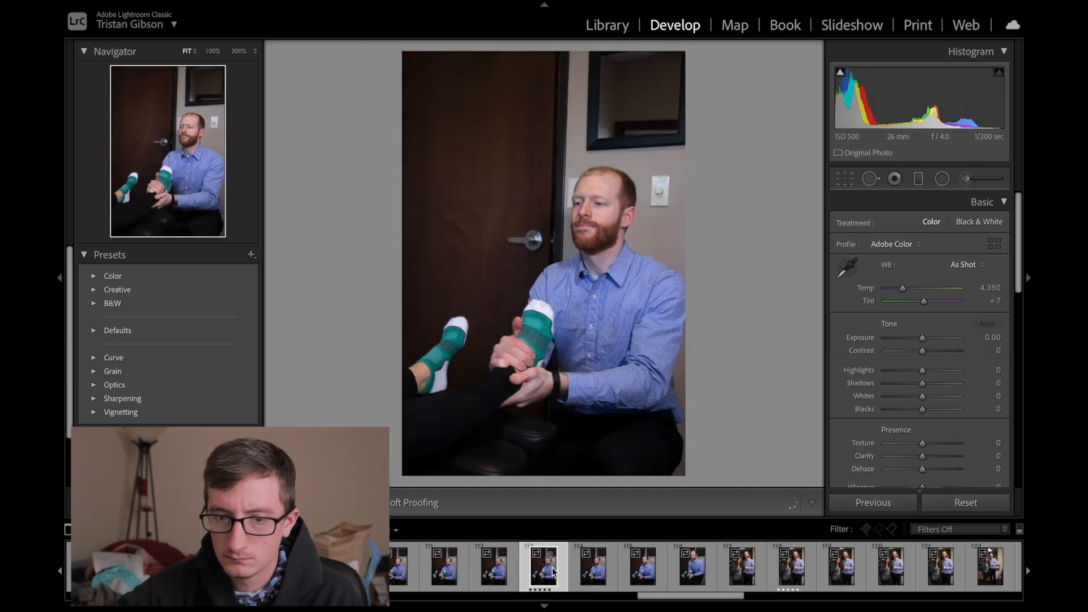
key(Right)
key(Right)
key(Right)
key(Right)
Paste the settings onto the first thumbs-up photo and set Temp 4,033, Exposure +0.70, Contrast +14, Shadows +56 and Whites -51
key(super+v)
drag(903, 290, 900, 290)
drag(926, 338, 930, 339)
mouse_move(948, 385)
mouse_down()
mouse_move(934, 385)
mouse_move(945, 384)
mouse_up()
drag(929, 338, 927, 339)
drag(915, 397, 904, 397)
Crop the first thumbs-up photo to the 4 x 5 / 8 x 10 aspect and reposition the frame
key(r)
click(966, 225)
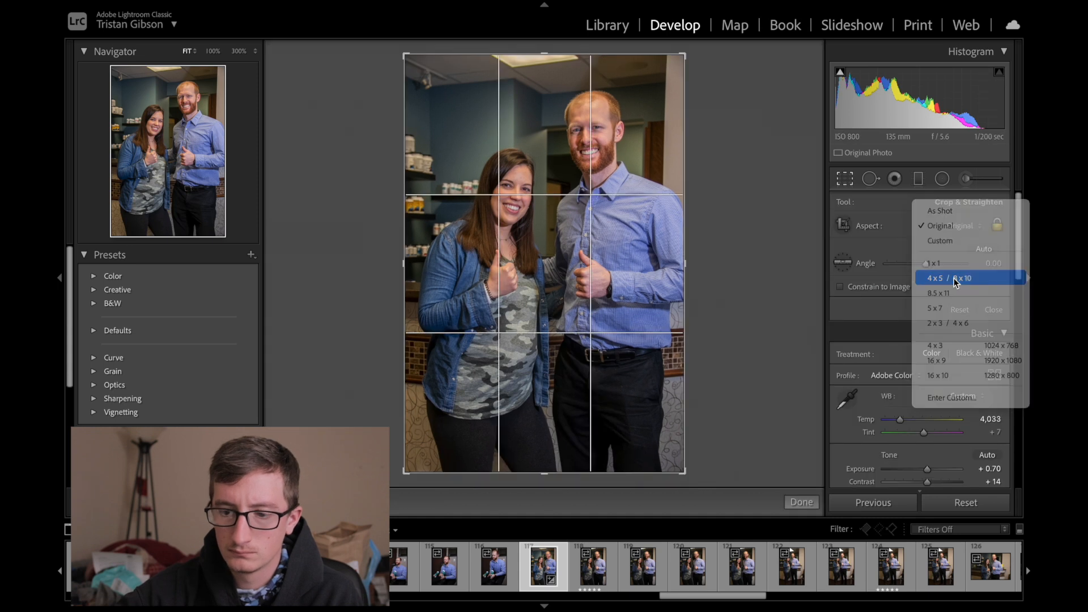
click(953, 278)
drag(544, 255, 544, 260)
key(Return)
Set Clarity to +20 and export IMG_0746 to the Edited For Doc folder
drag(926, 456, 930, 456)
key(super+shift+e)
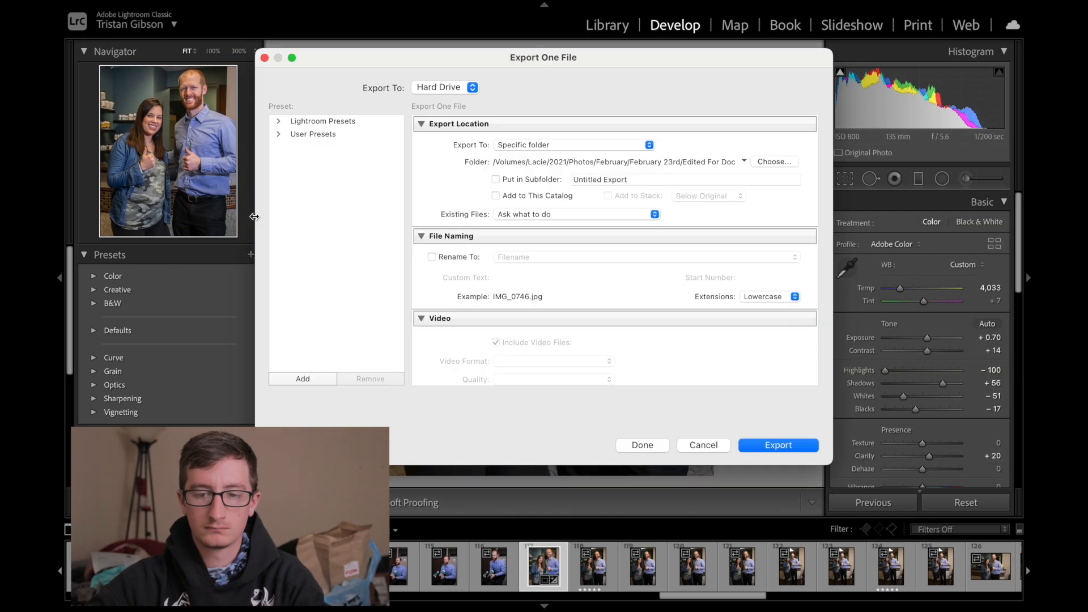
click(772, 445)
Copy the first thumbs-up photo's develop settings onto the next thumbs-up photo
key(super+shift+c)
key(Return)
click(590, 574)
key(super+shift+v)
Crop the second thumbs-up photo to the 4 x 5 / 8 x 10 aspect and export it
key(r)
click(966, 225)
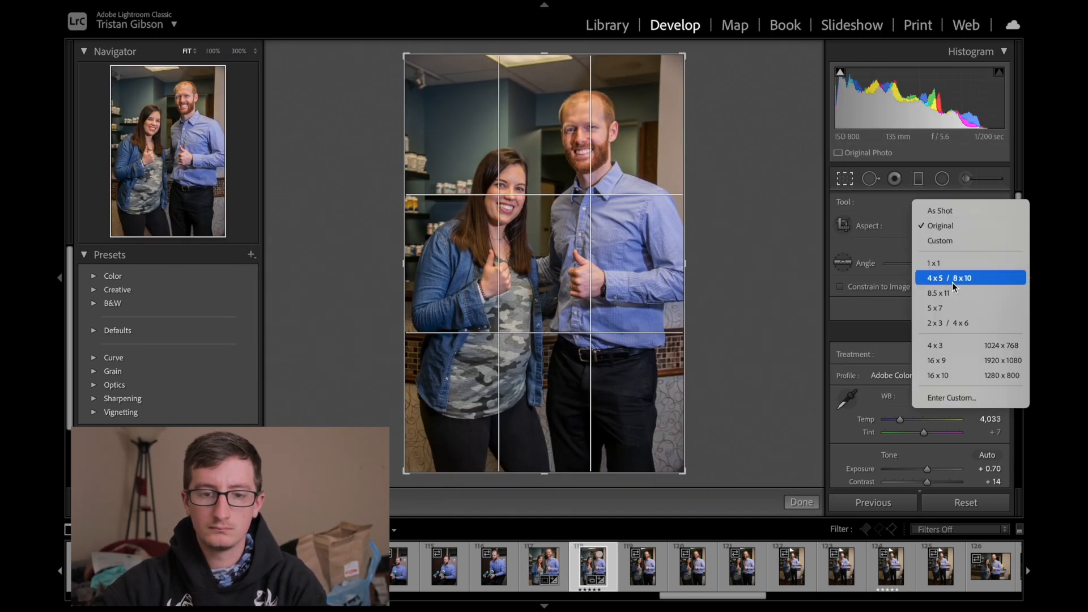
click(953, 277)
key(Return)
key(super+shift+e)
click(772, 447)
Paste the copied settings onto the full-length thumbs-up photo and crop it to a 4 x 5 aspect
click(787, 572)
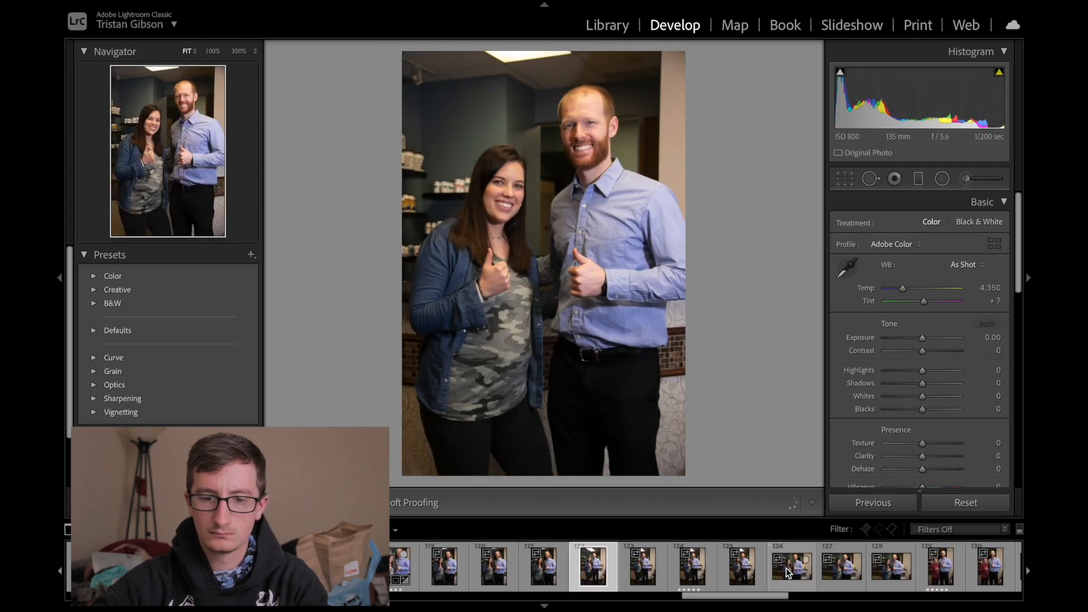
click(890, 567)
key(super+shift+v)
key(r)
key(Return)
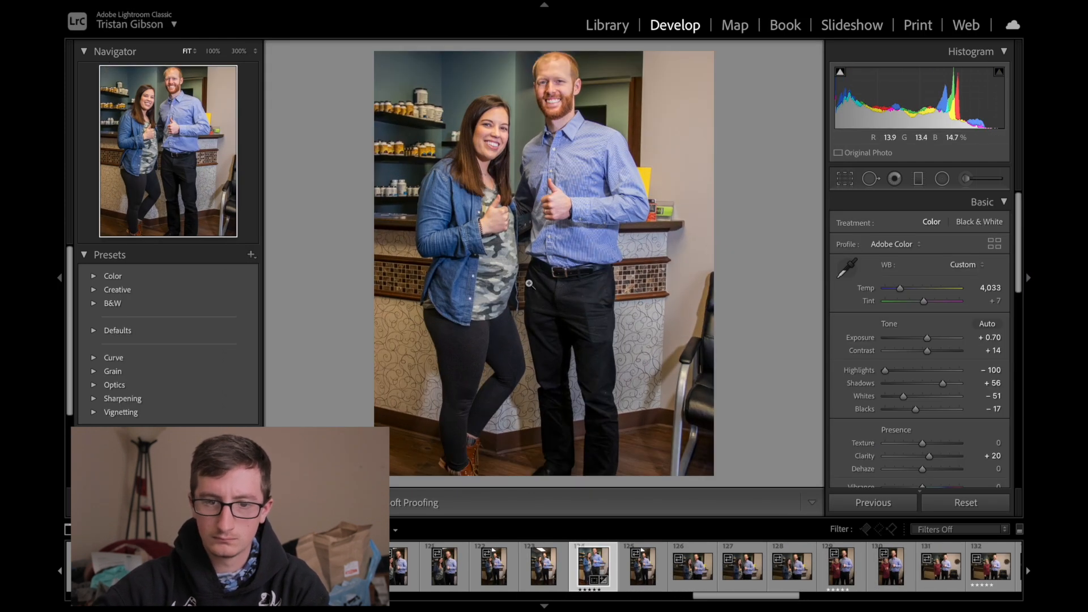
Set Exposure to +0.60 and Whites to -90 on the full-length thumbs-up photo and export it
drag(928, 338, 926, 339)
key(super+shift+e)
click(778, 445)
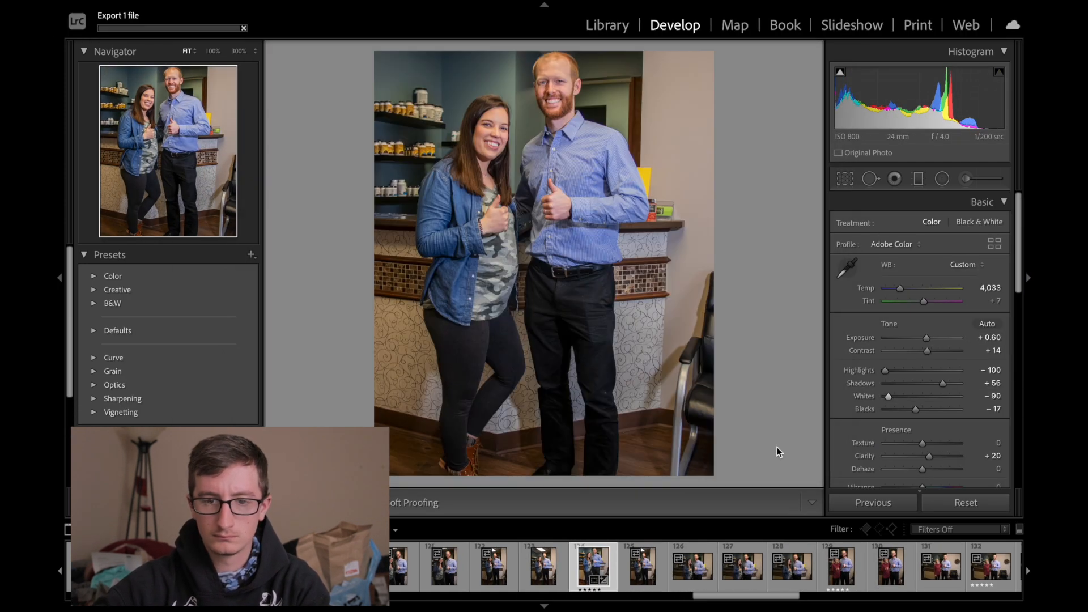
Paste the copied settings onto the landscape thumbs-up photo, set its Exposure to +0.50 and export it
click(697, 569)
click(792, 567)
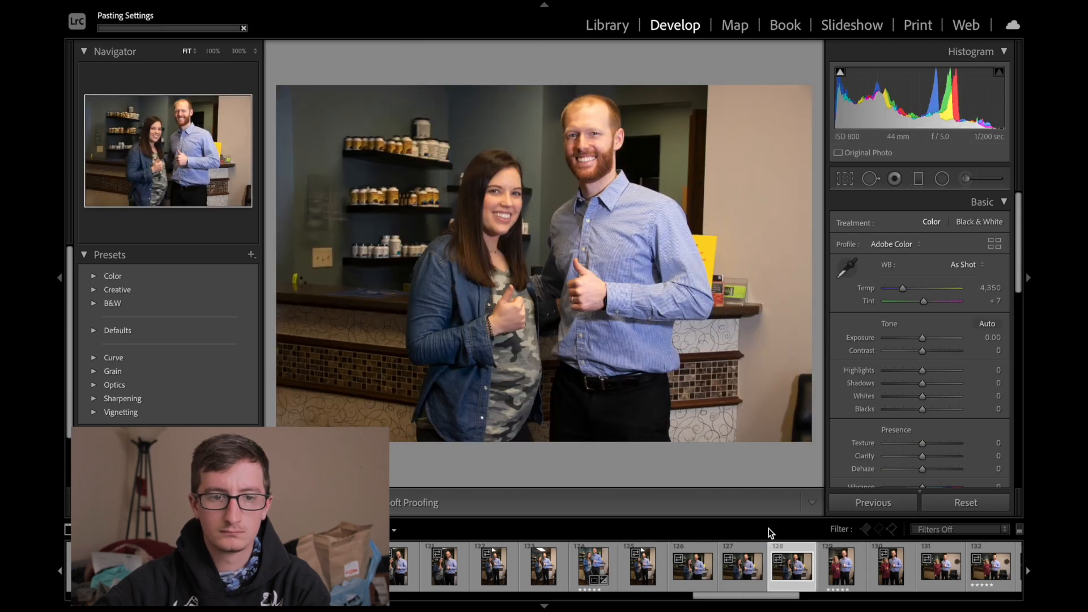
key(super+shift+v)
drag(928, 338, 927, 339)
key(super+shift+e)
click(794, 444)
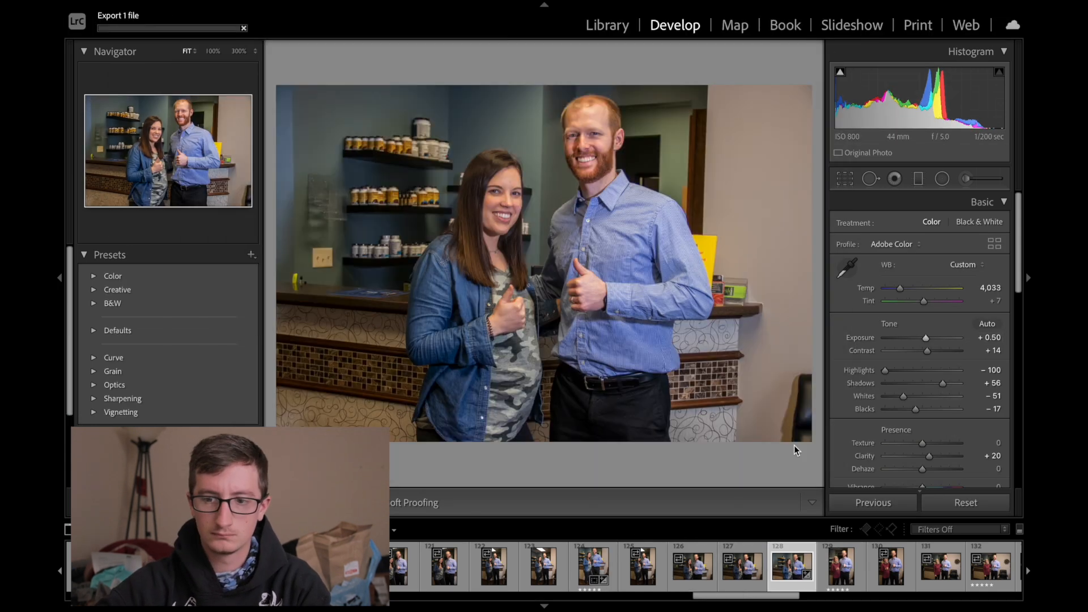
Crop the upright photo with the woman in the magenta top to 4 x 5 and paste the copied settings onto it
click(842, 567)
key(r)
click(958, 222)
click(957, 274)
drag(600, 298, 600, 309)
key(Return)
key(super+shift+v)
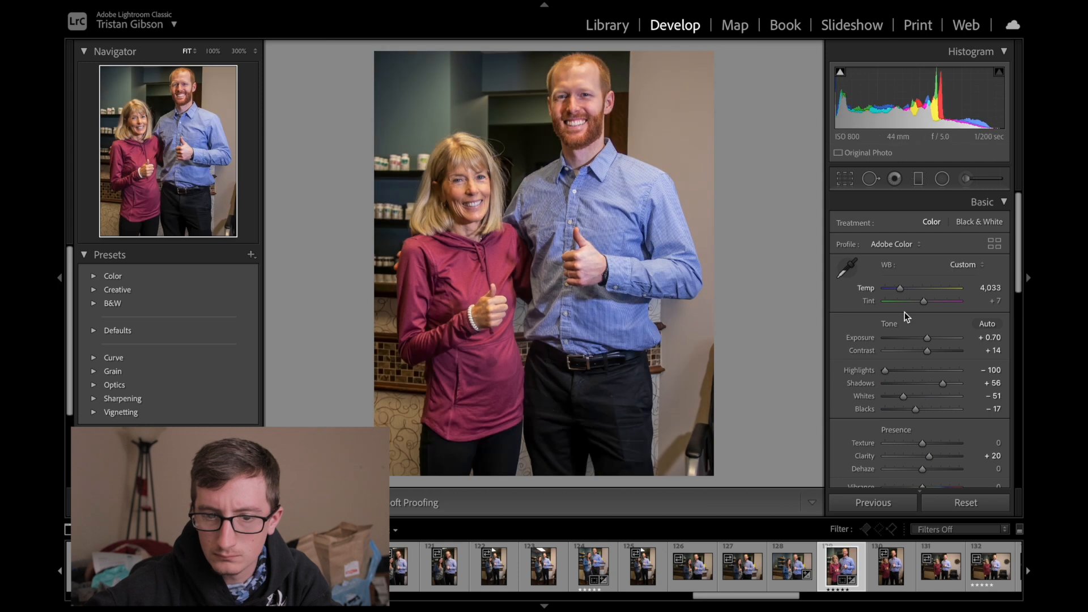
Set Shadows to +45 and reset Clarity and Dehaze to 0 on the magenta-top photo
scroll(941, 383, down, 2)
double_click(920, 423)
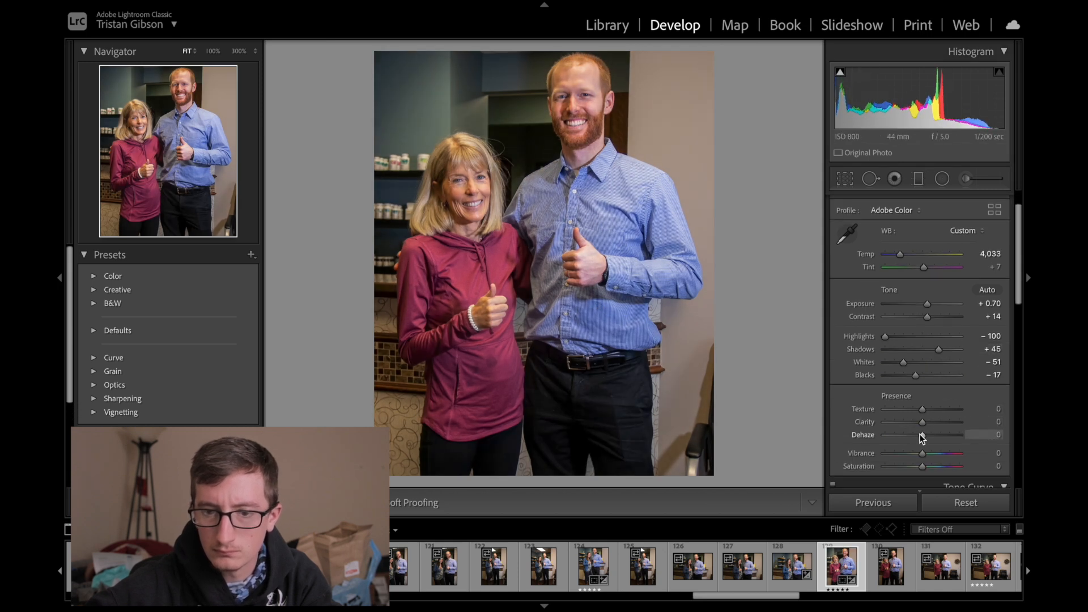
drag(920, 434, 886, 434)
double_click(886, 434)
scroll(923, 416, up, 2)
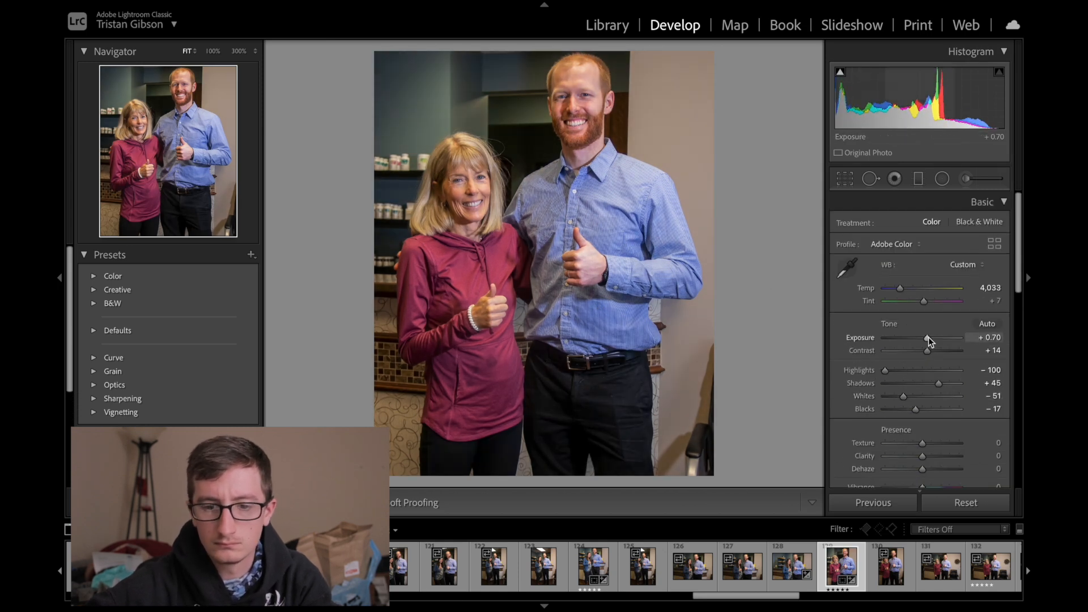
Paste the copied settings onto the wide magenta-top photo and set Exposure +0.35, Contrast +9, Shadows +35, Whites -82 and Blacks +9
click(991, 567)
key(super+shift+v)
drag(927, 338, 924, 339)
drag(928, 350, 901, 371)
key(super+shift+v)
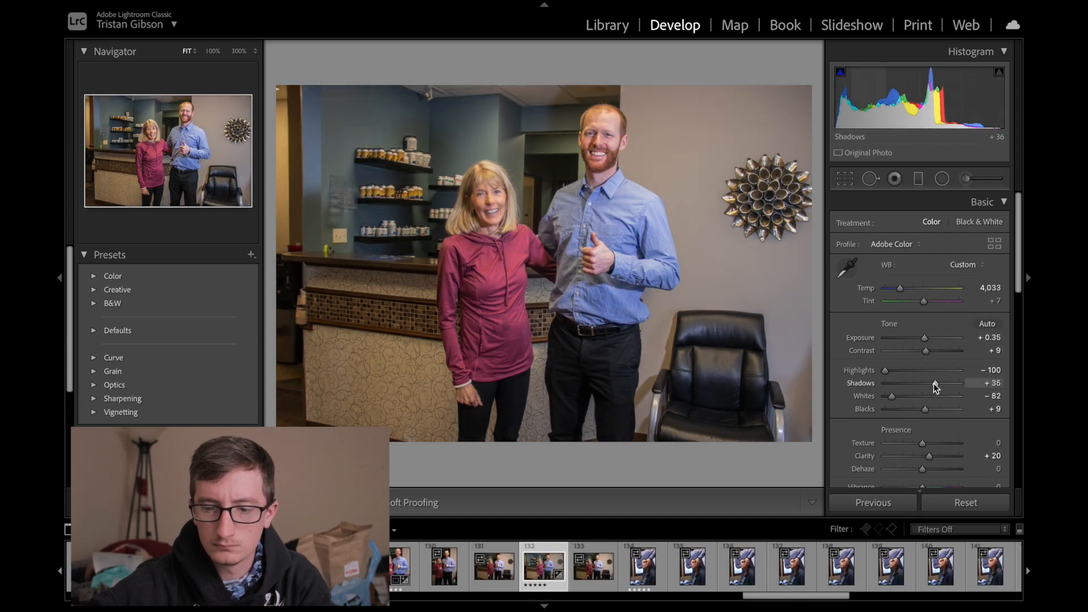
click(193, 7)
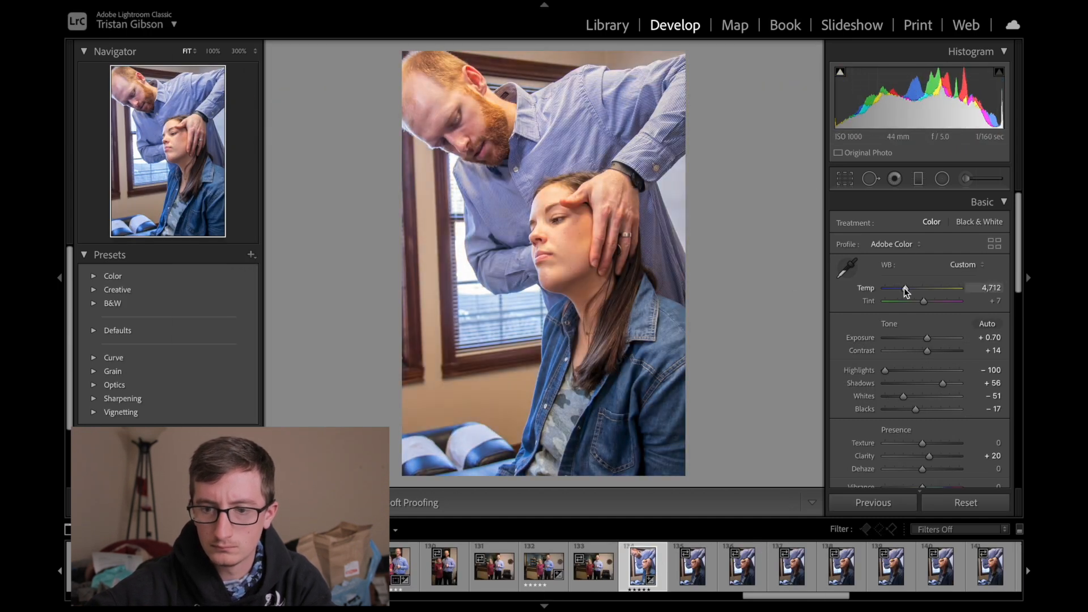
Set Temp 4,450, Exposure +0.50, Shadows +39 and Whites -100 on the upright neck-adjustment photo and crop it to 4 x 5
drag(904, 288, 902, 290)
drag(928, 339, 926, 339)
drag(943, 384, 897, 399)
key(r)
click(960, 226)
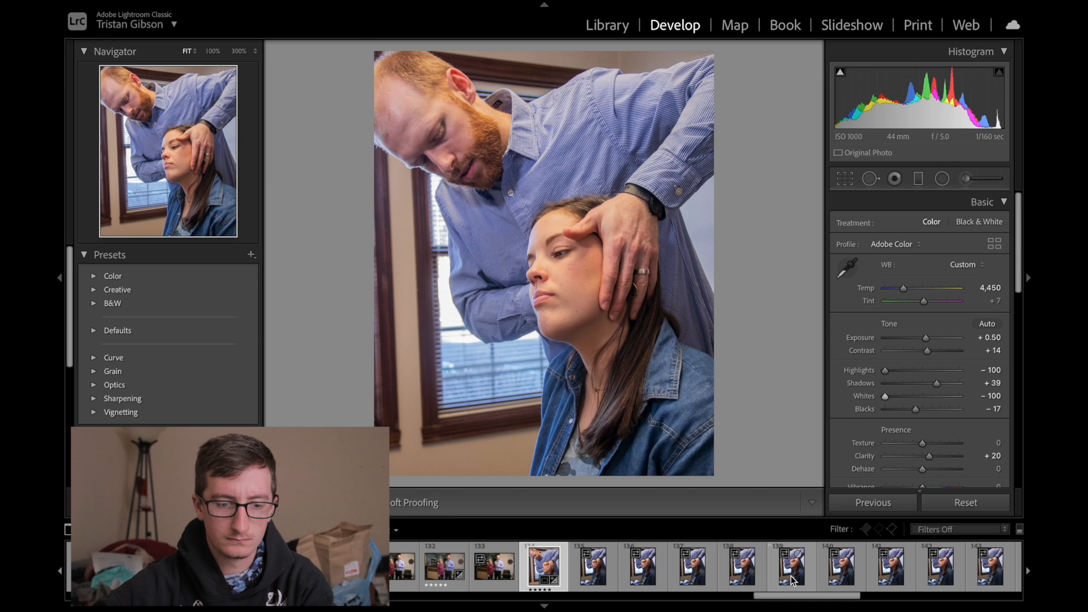
Paste the copied develop settings onto the five-star wide neck-adjustment photo beside the windows
click(926, 563)
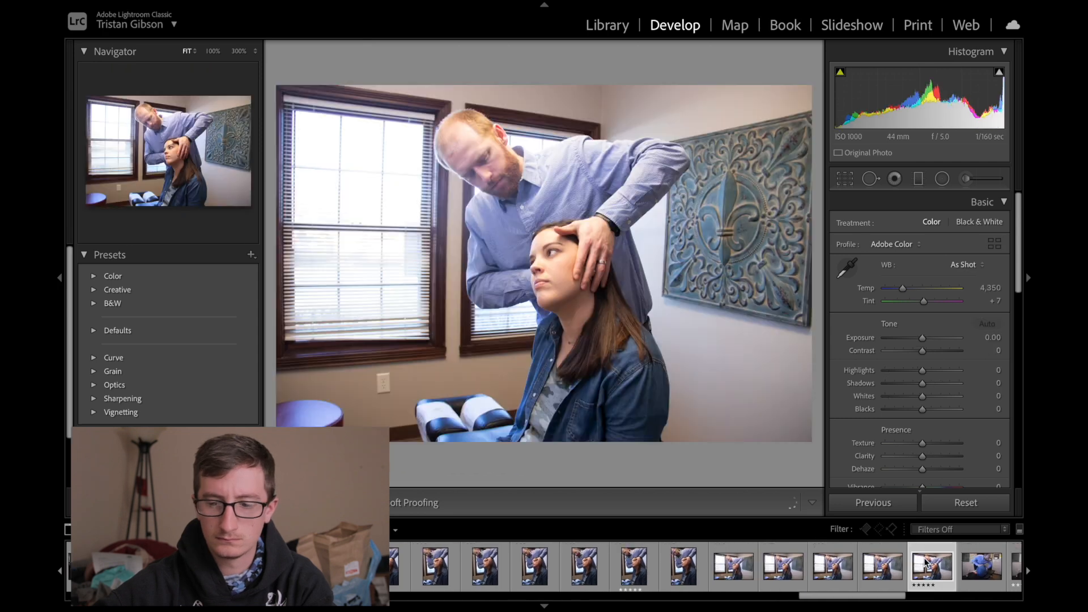
key(super+shift+v)
key(super+shift+c)
click(780, 384)
key(super+a)
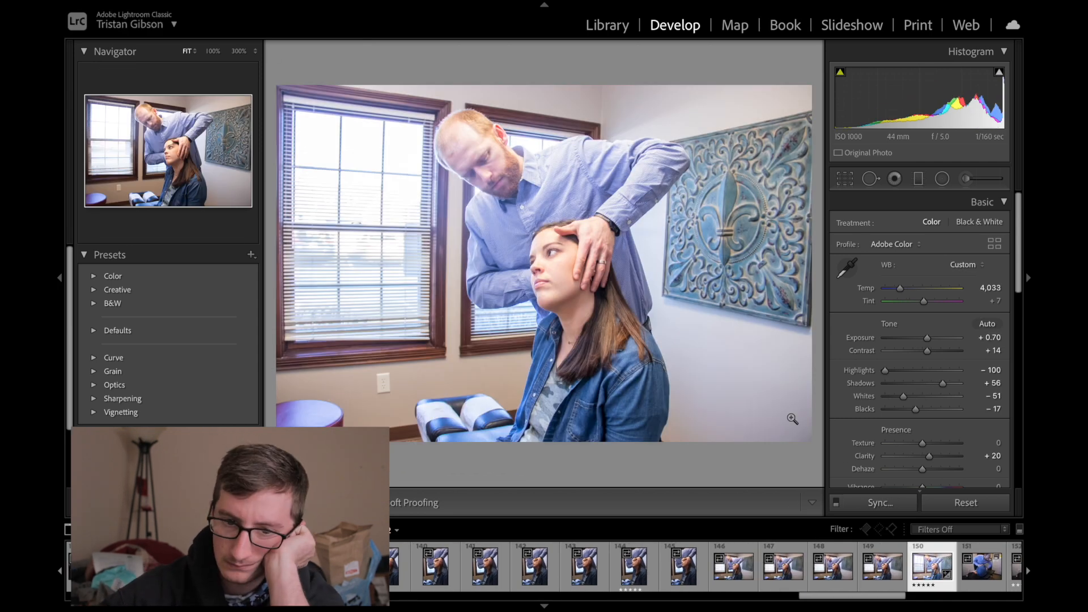
Set Exposure to +0.05, Temp to 4,600 and Whites to -49 on the wide neck-adjustment photo
drag(927, 338, 922, 353)
double_click(867, 288)
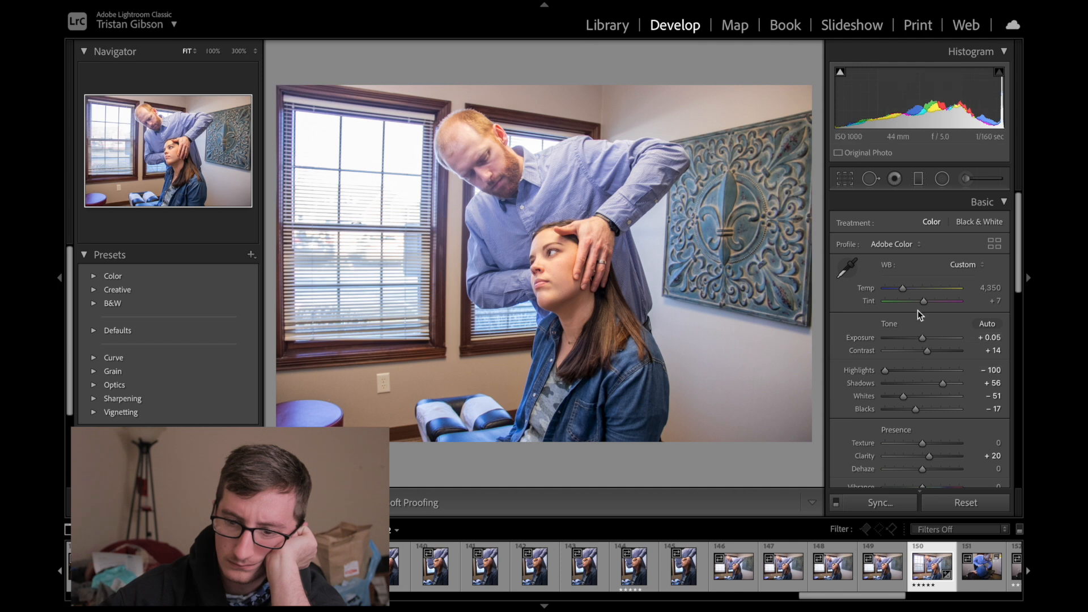
scroll(904, 291, up, 4)
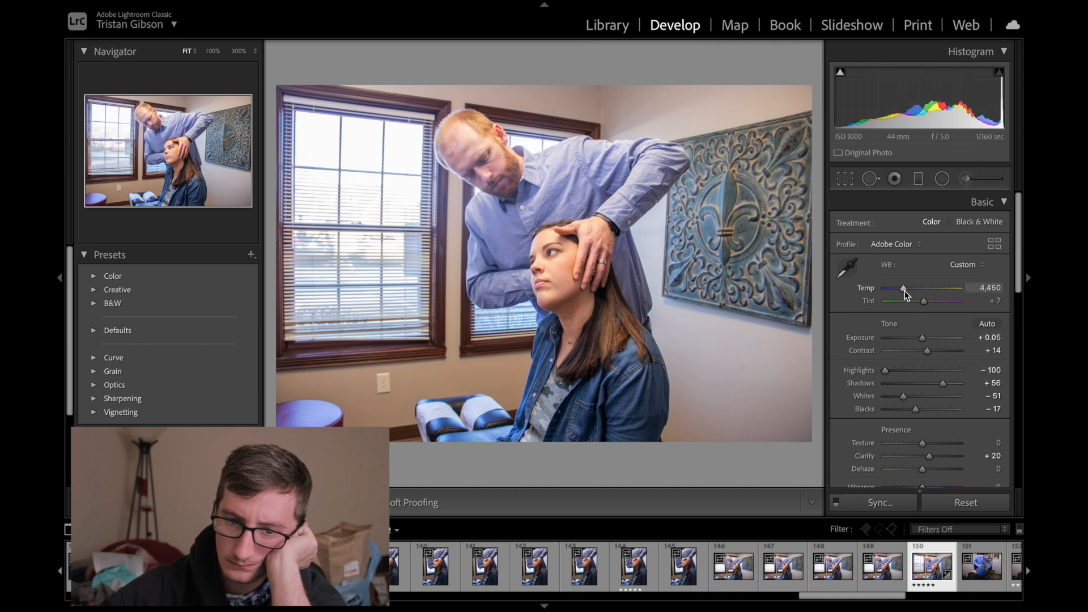
scroll(905, 291, up, 4)
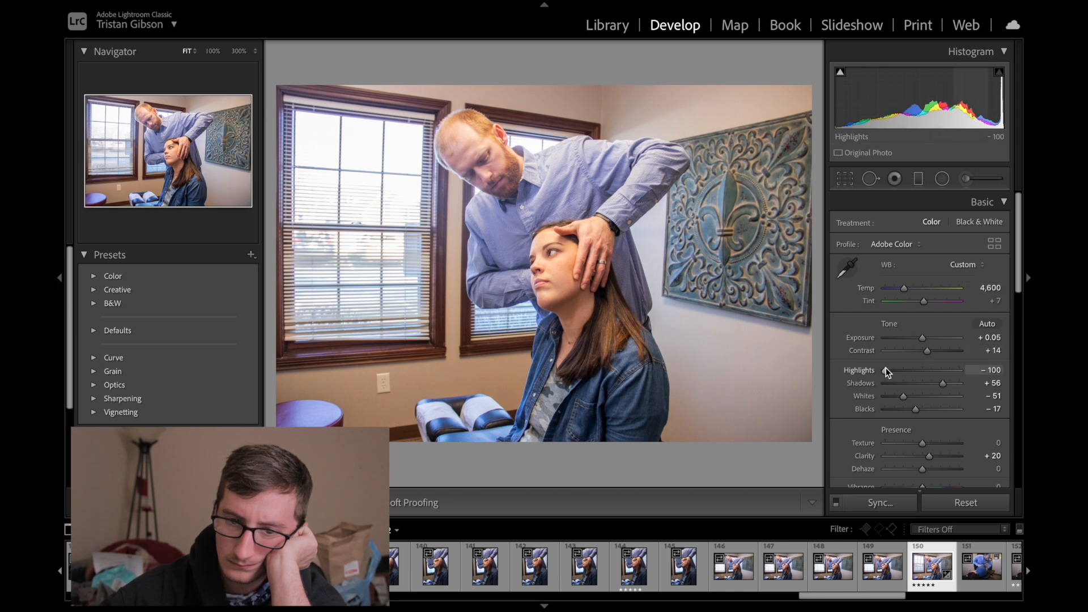
scroll(903, 395, up, 2)
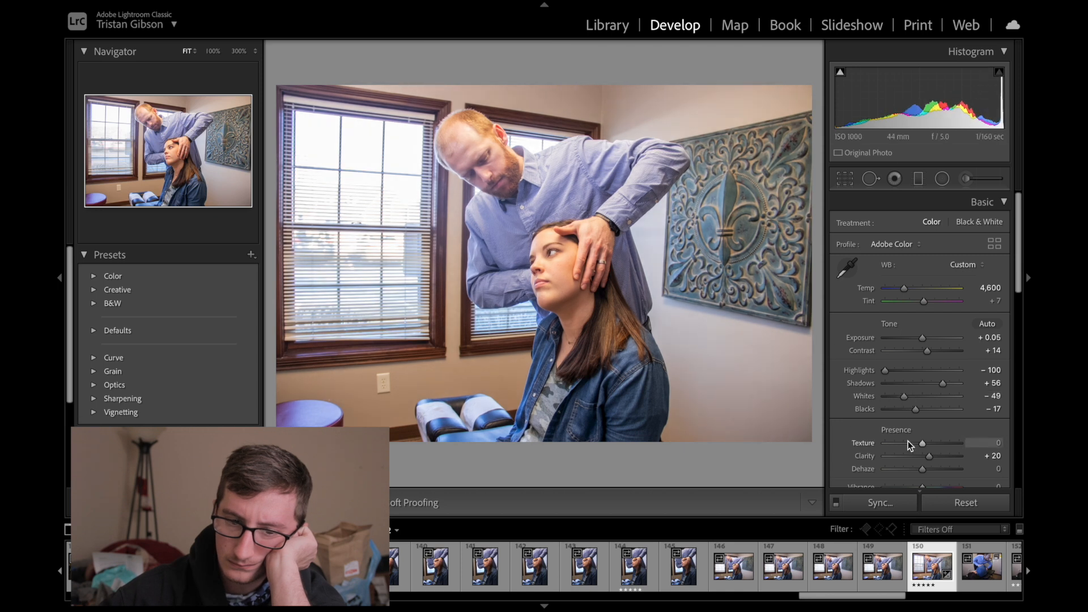
Reset Clarity to 0 and set Exposure to -0.05, keeping Highlights at -100
scroll(906, 444, down, 1)
double_click(930, 427)
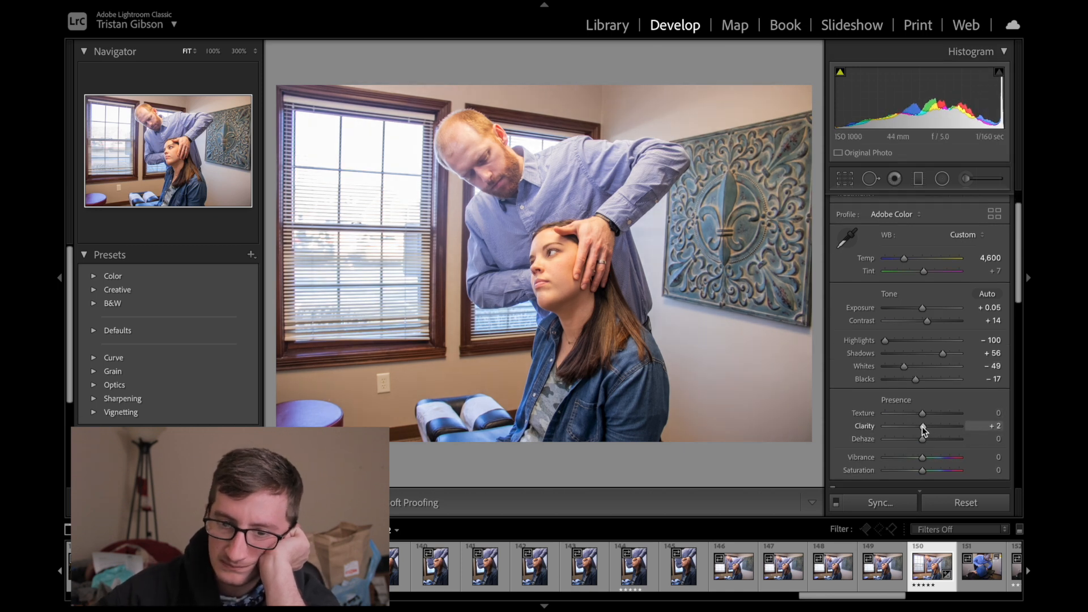
drag(923, 311, 923, 308)
mouse_move(885, 340)
mouse_down()
mouse_move(910, 339)
mouse_move(884, 340)
mouse_up()
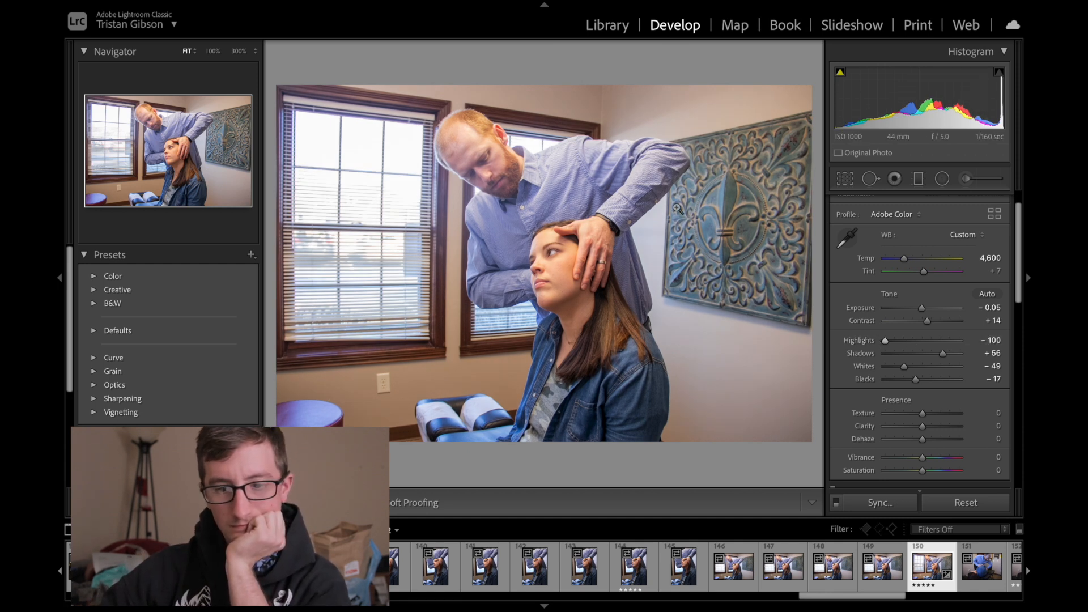
Export the two selected photos to the Edited For Doc folder, overwriting the existing IMG_0763.jpg
mouse_move(420, 5)
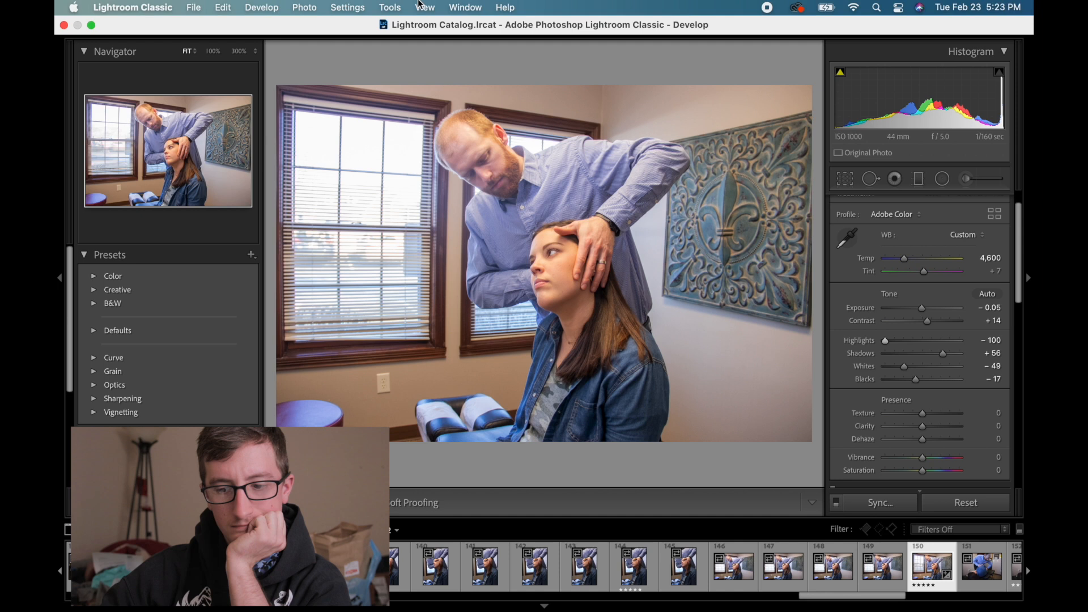
click(226, 4)
mouse_move(203, 4)
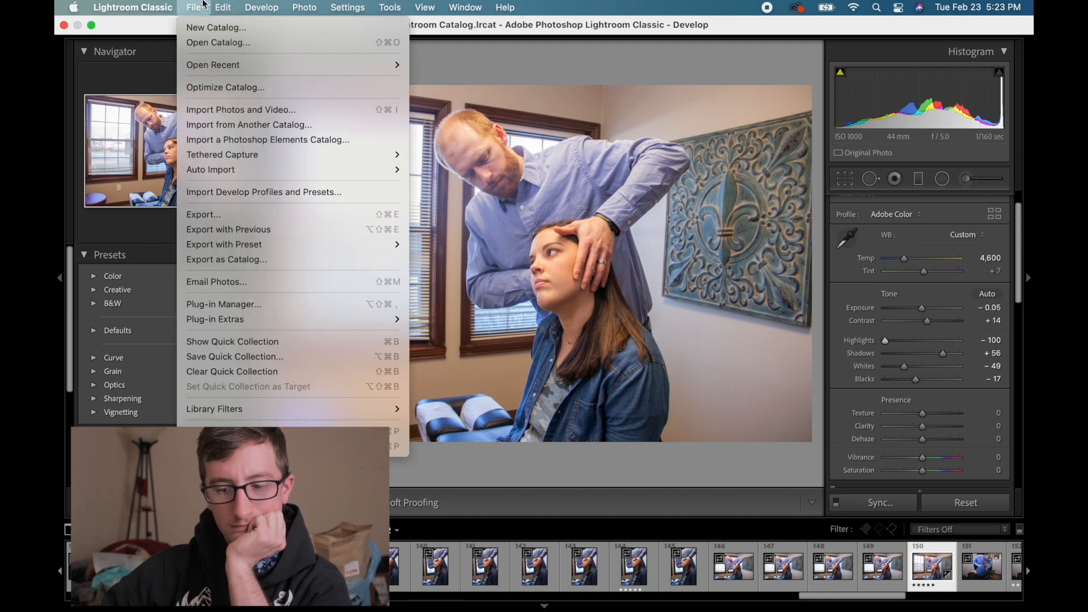
click(234, 213)
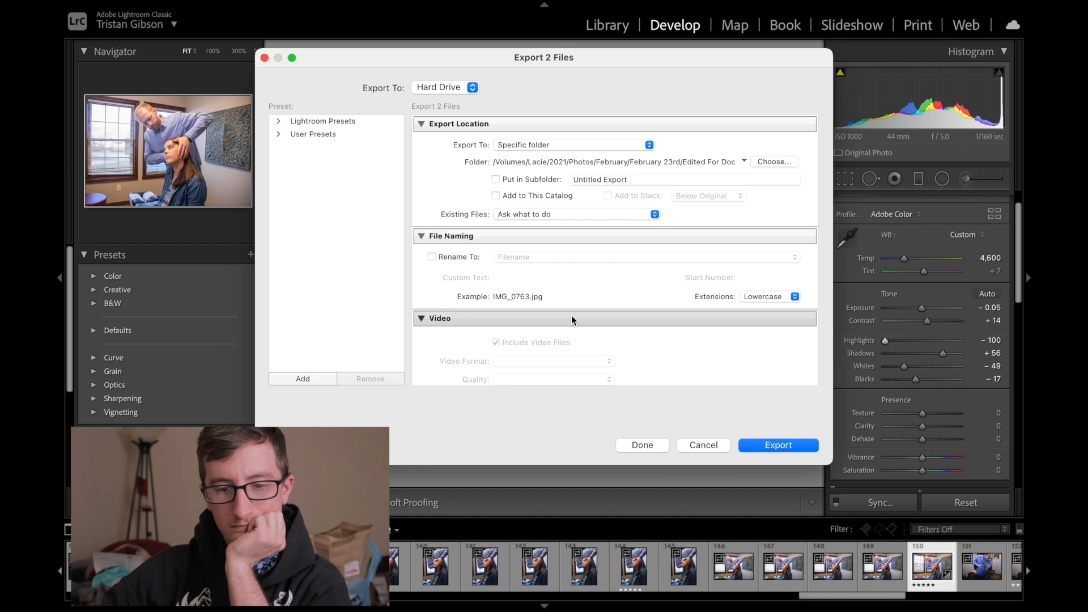
click(788, 448)
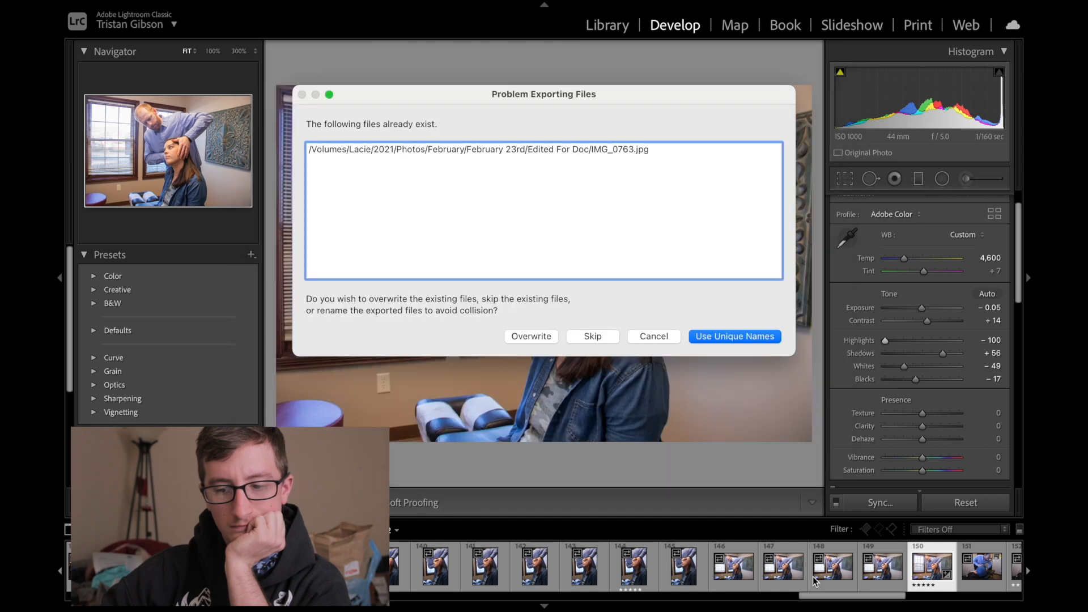
click(531, 335)
Decline building standard-sized previews and apply the copied settings to the five-star back-adjustment photo
scroll(834, 570, down, 3)
scroll(832, 566, down, 1)
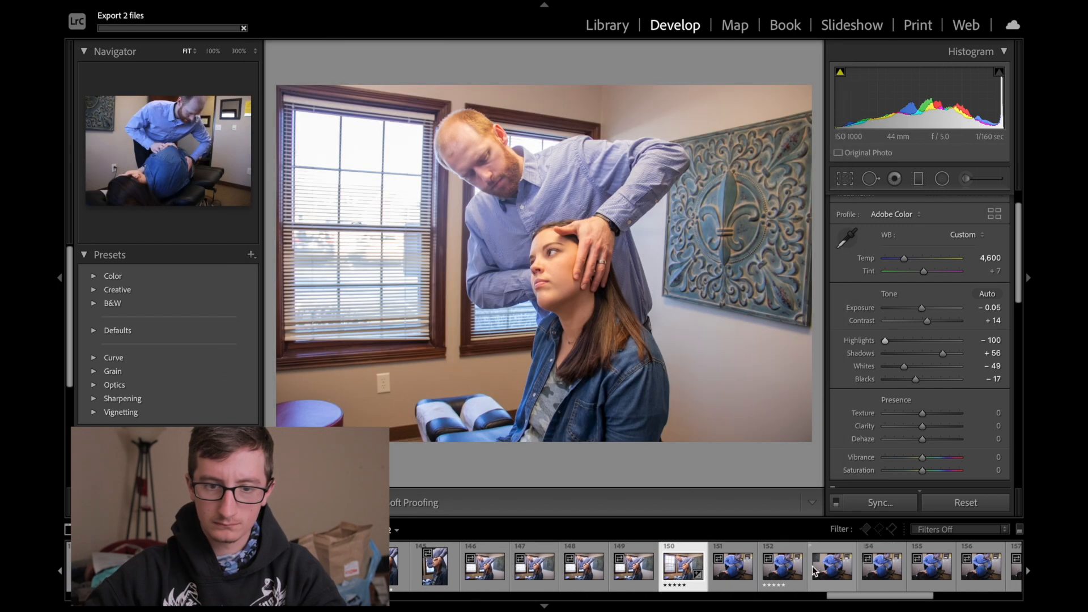
click(765, 560)
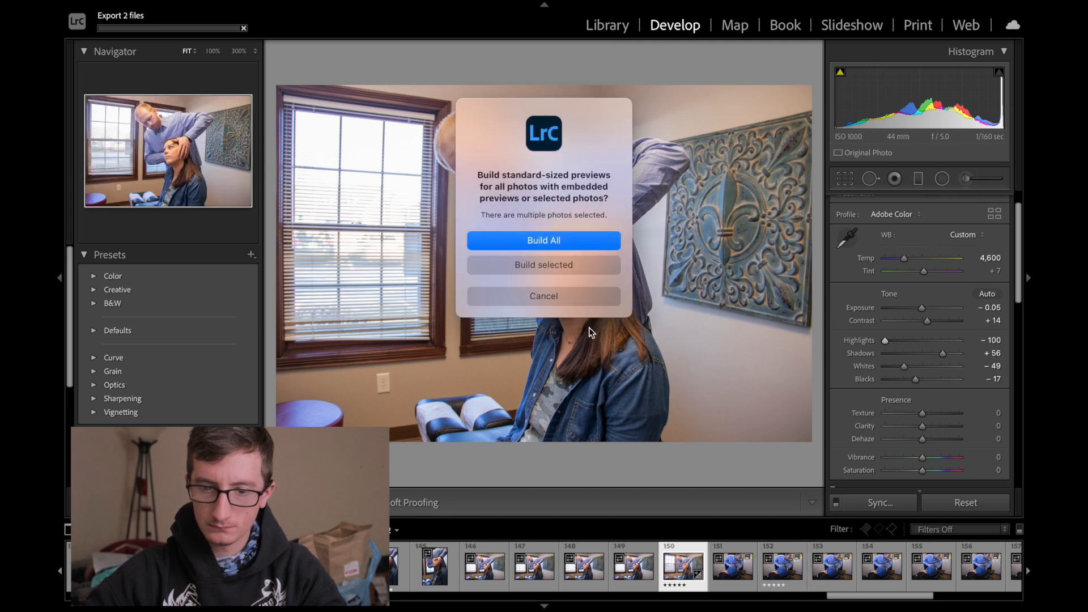
click(589, 294)
click(765, 577)
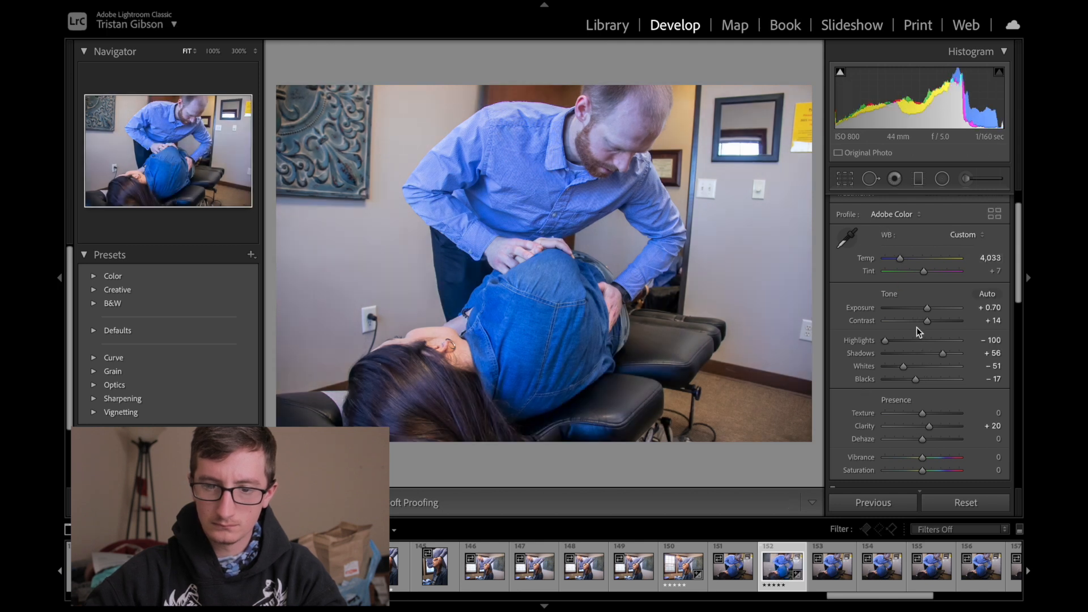
Set Contrast to +2 and Temp to 4,834 on the back-adjustment photo
drag(927, 322, 924, 306)
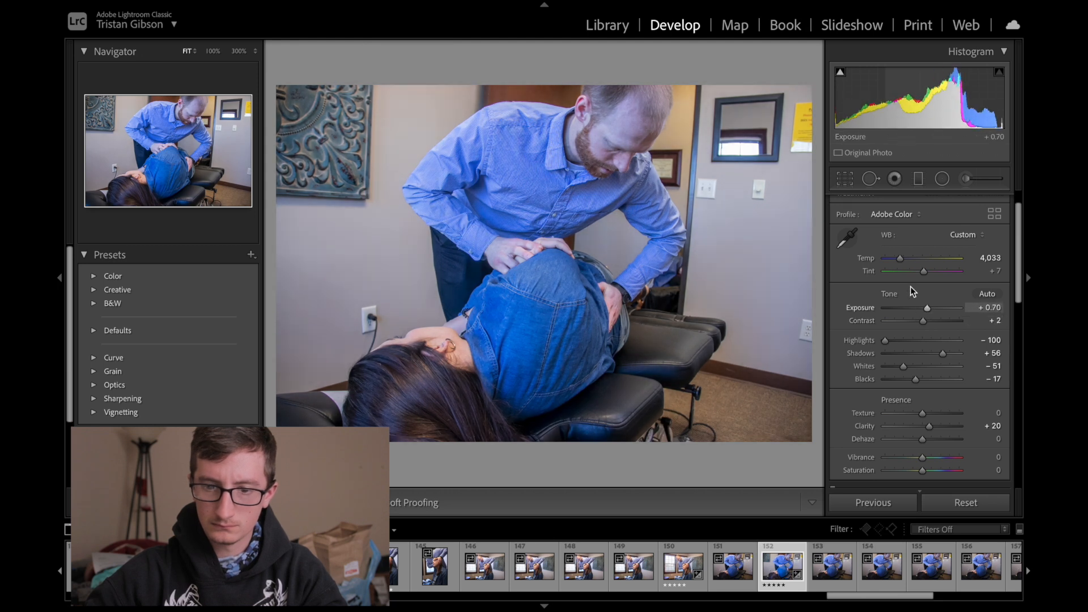
double_click(866, 259)
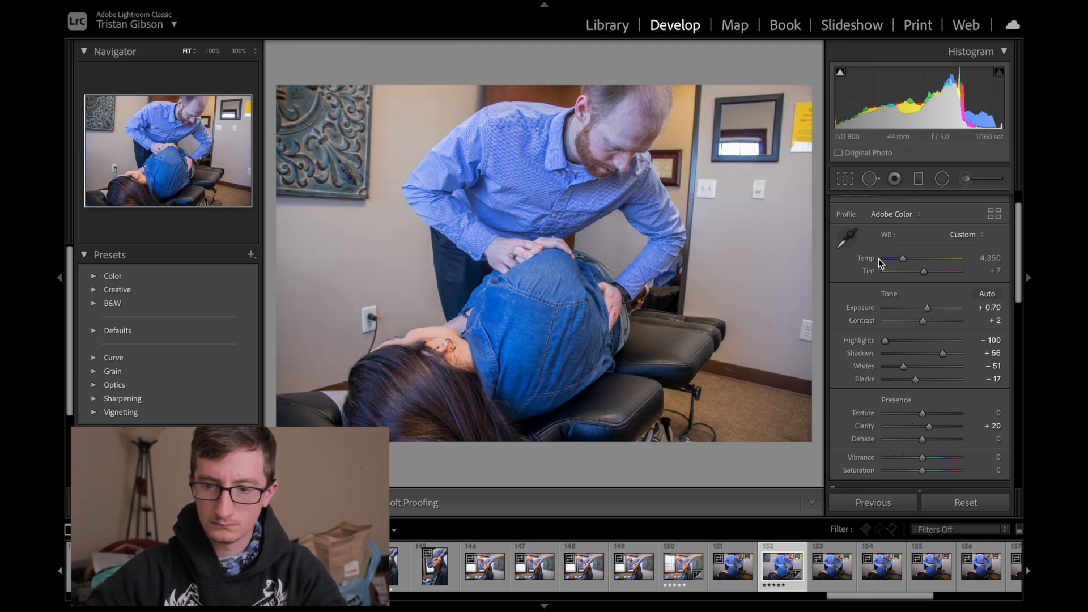
drag(902, 259, 906, 260)
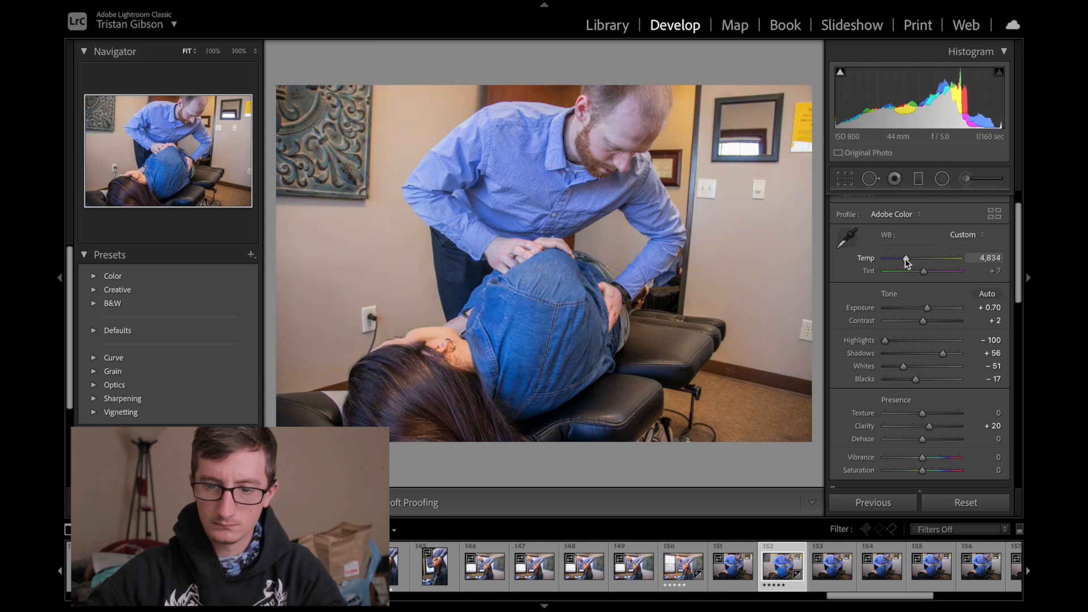
scroll(877, 361, down, 1)
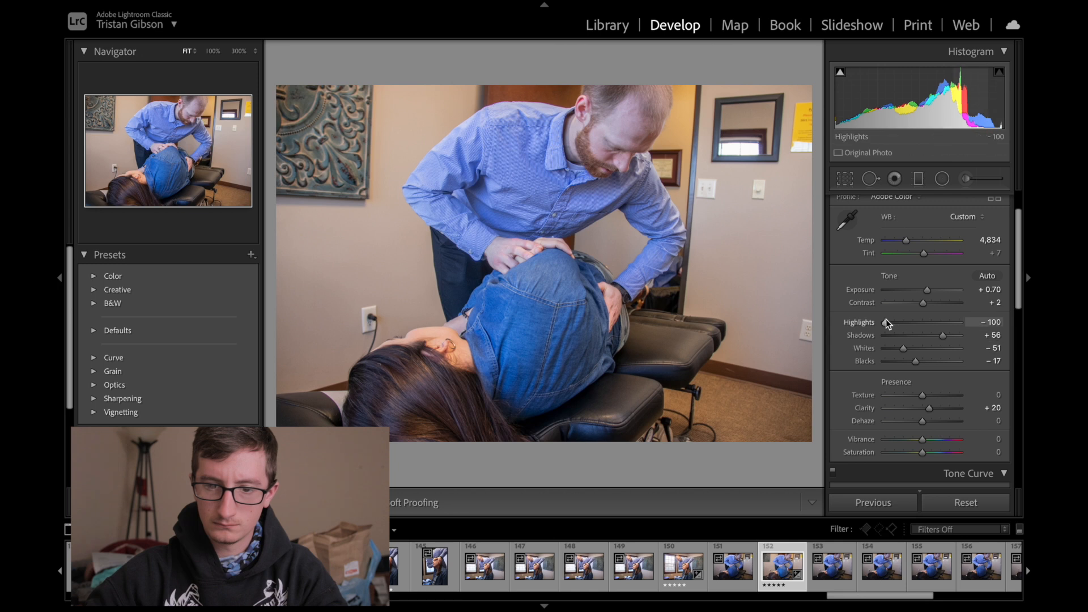
drag(886, 324, 926, 364)
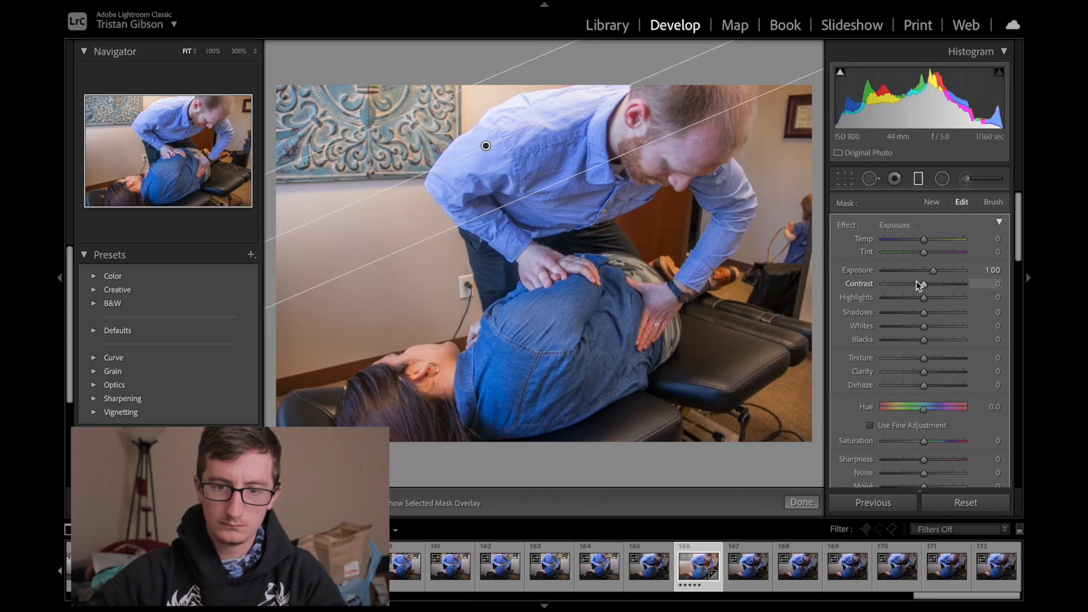
Try Highlights at -100 on the graduated filter and shift the filter toward the blue wall art
drag(925, 300, 873, 304)
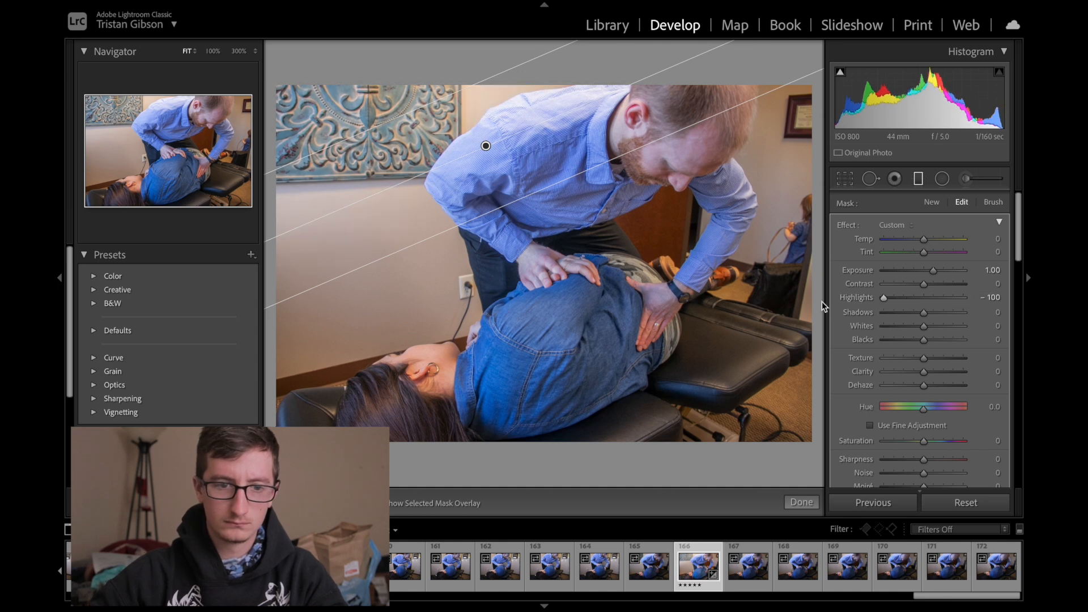
click(492, 137)
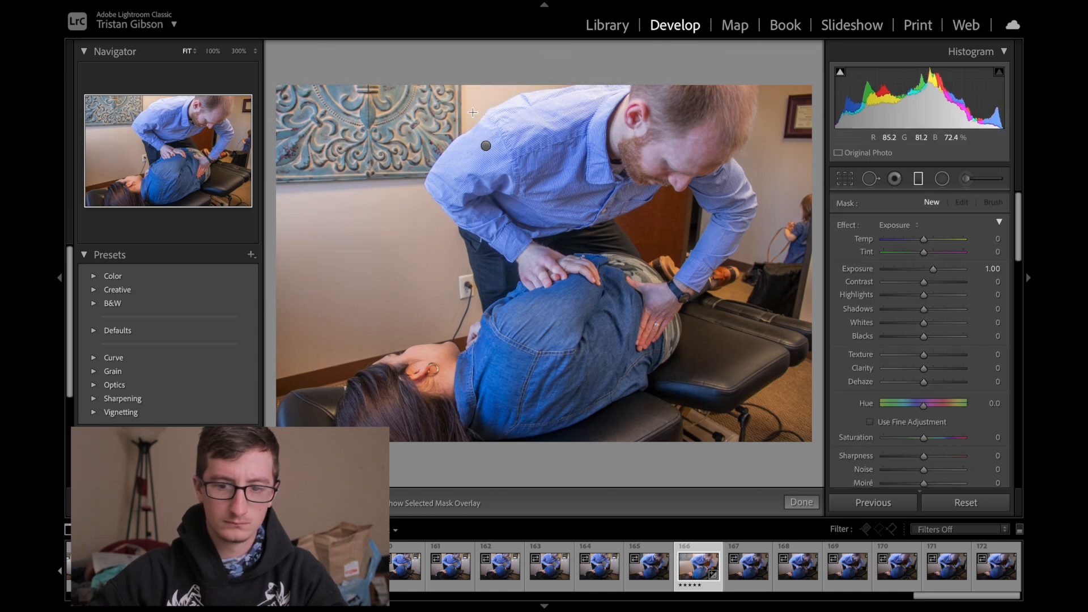
click(489, 147)
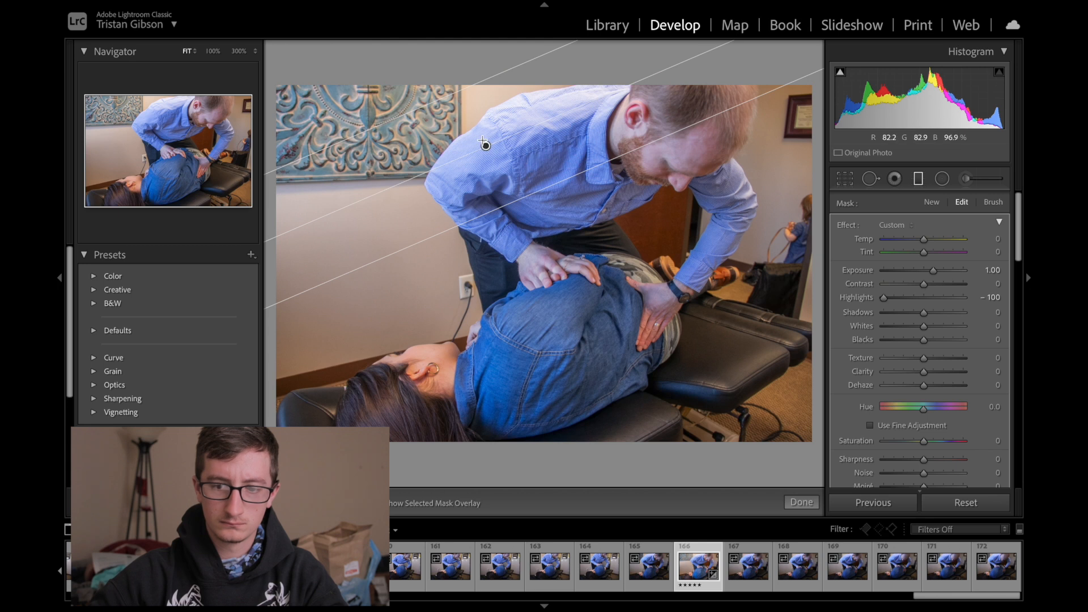
drag(488, 146, 396, 127)
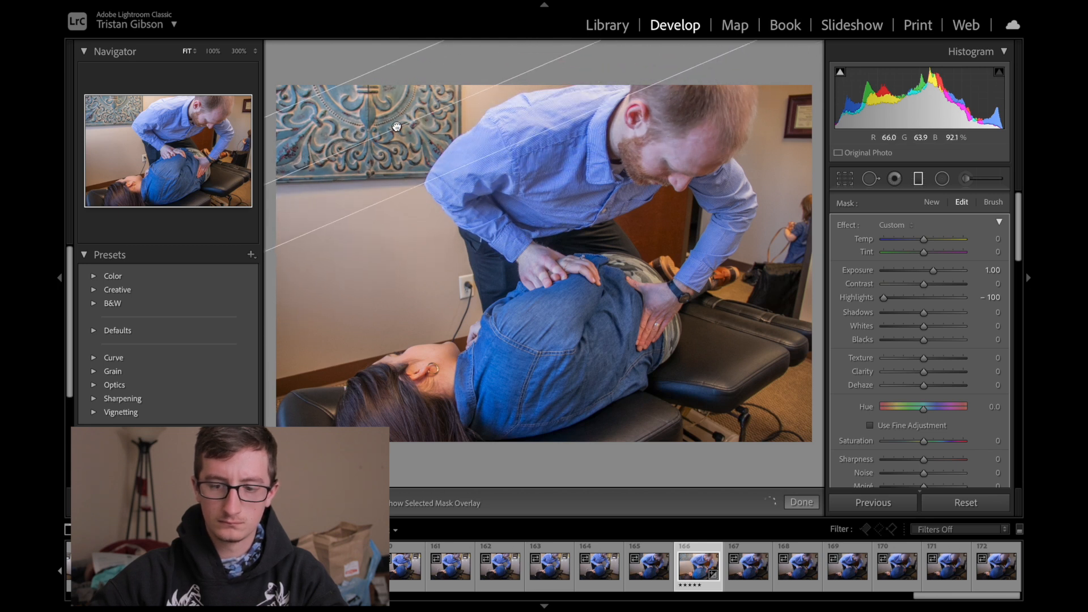
Delete the graduated filter and export the close back-adjustment photo to the Edited For Doc folder
key(Delete)
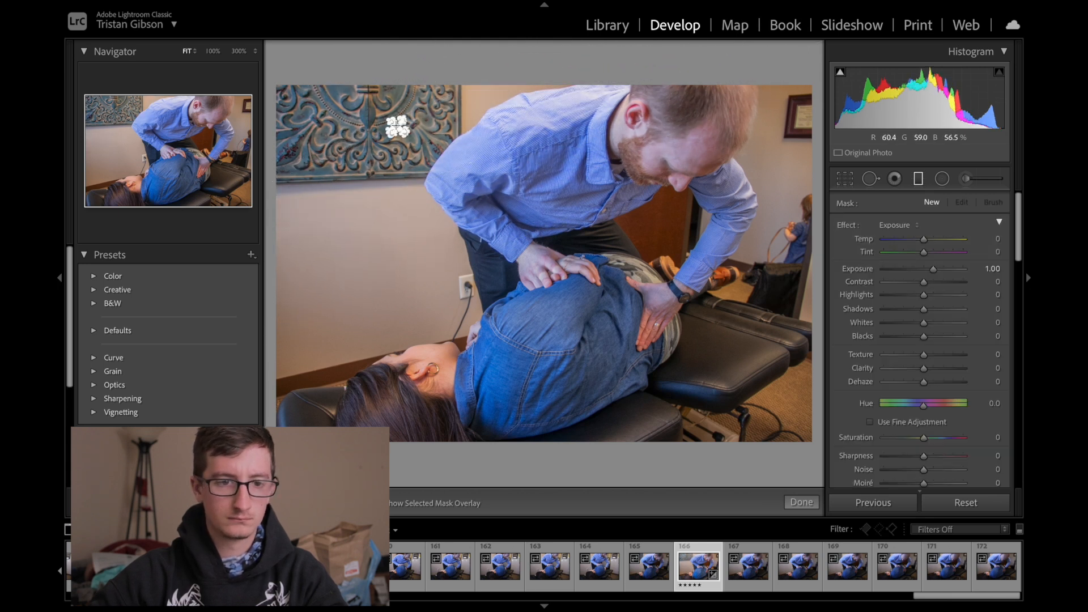
click(193, 7)
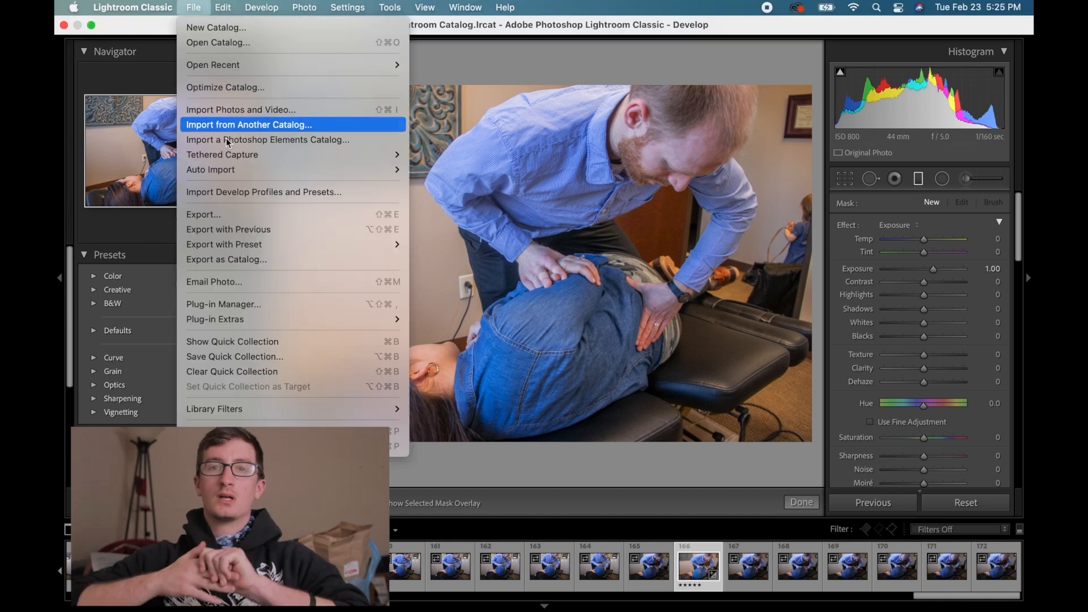
click(238, 215)
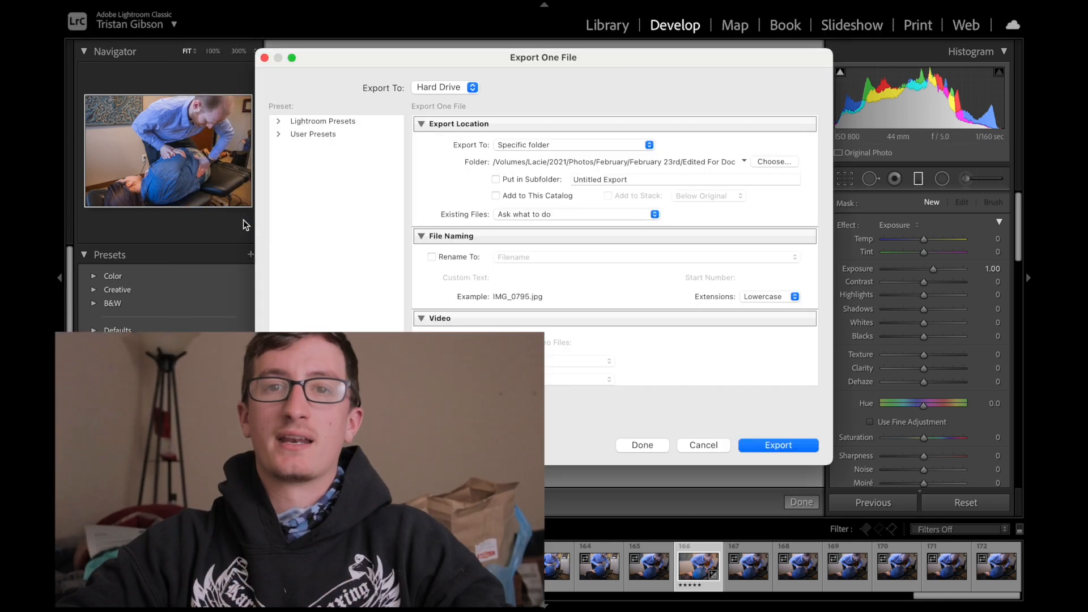
click(778, 445)
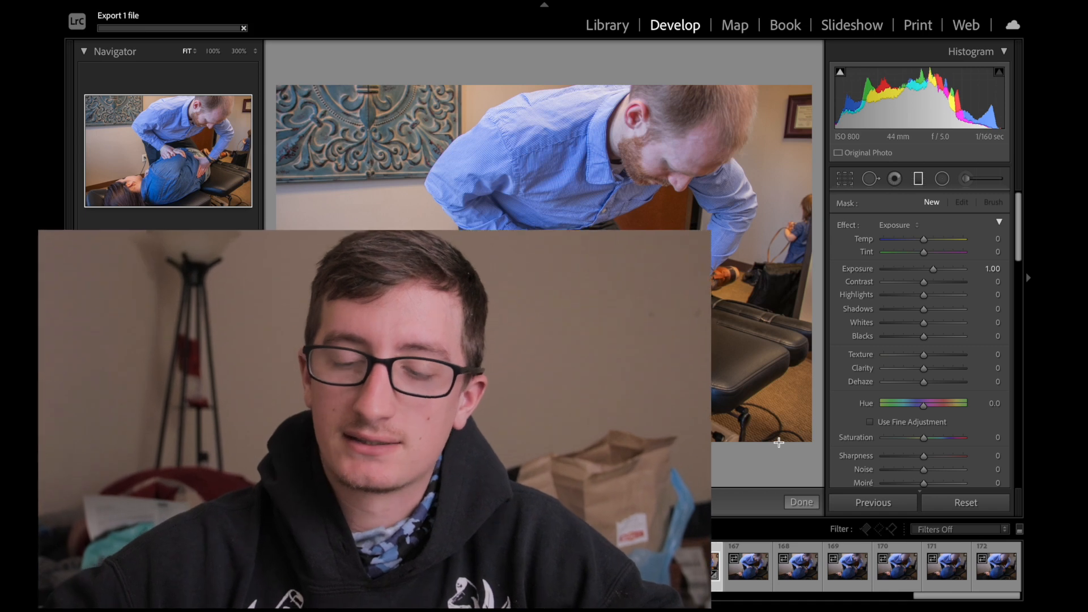